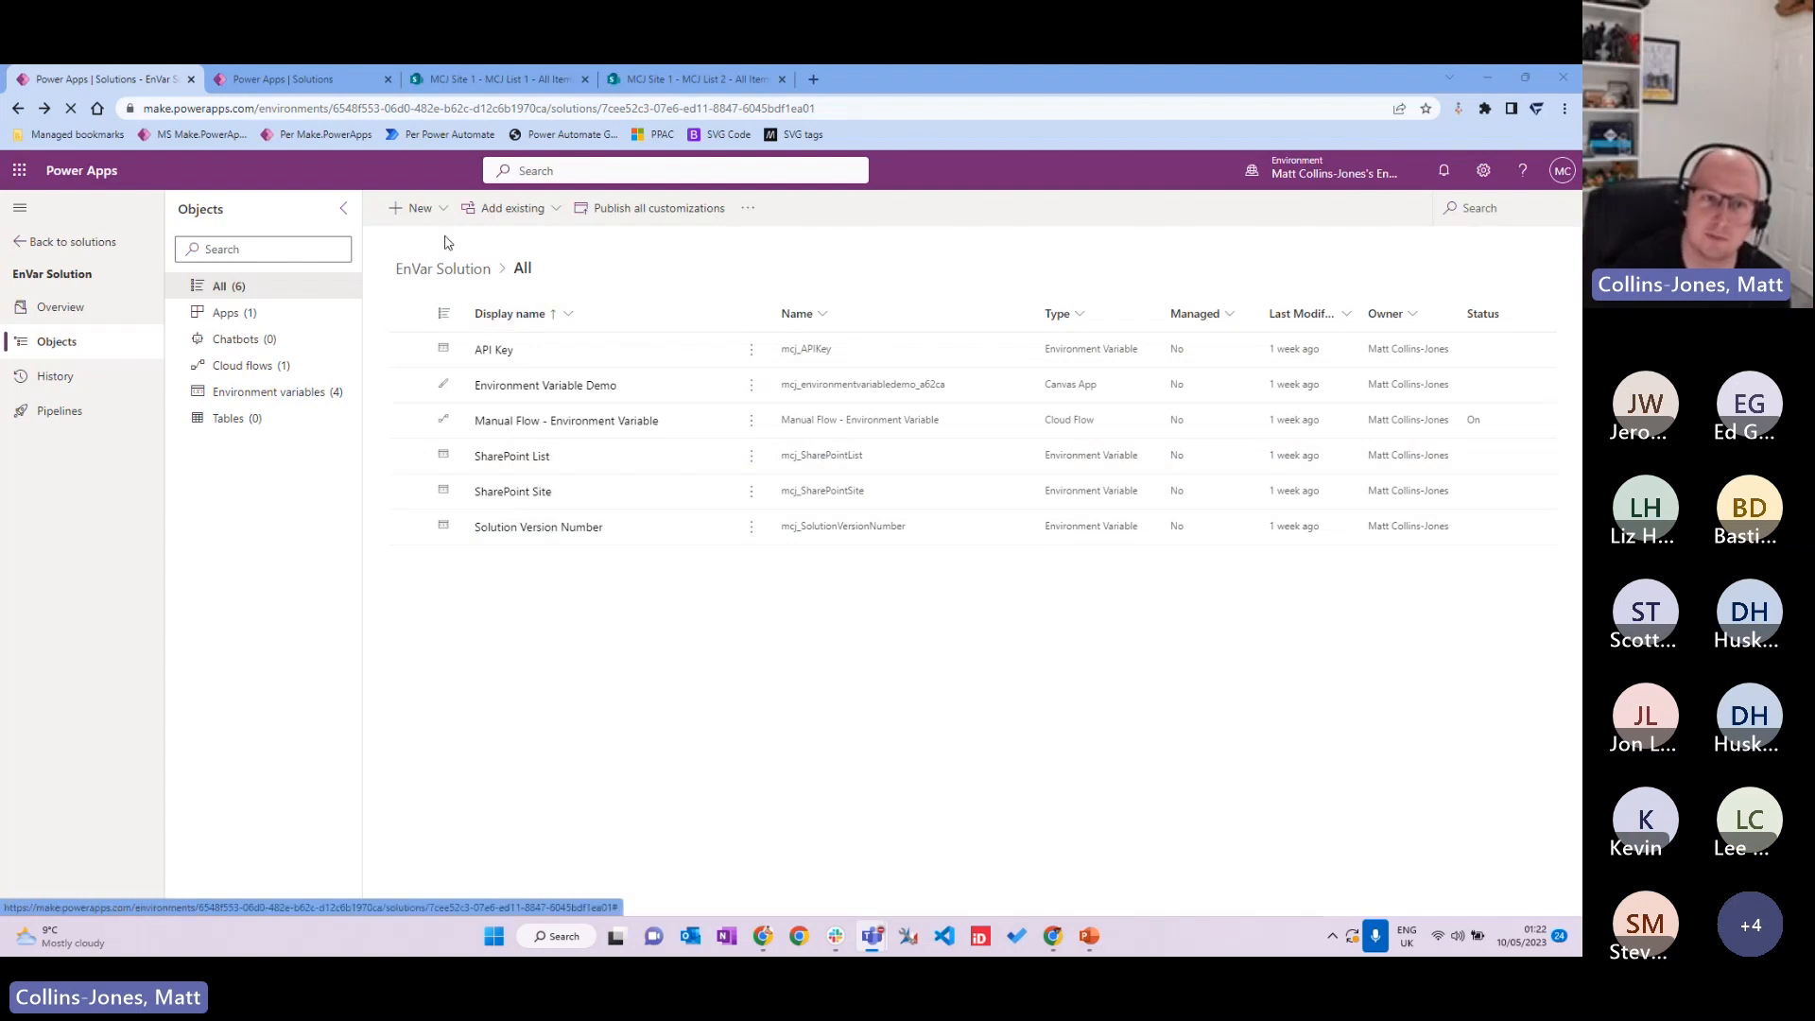
Step: Create a new environment variable in EnVar Solution with display name PortlandUG
left_click(416, 208)
mouse_move(488, 462)
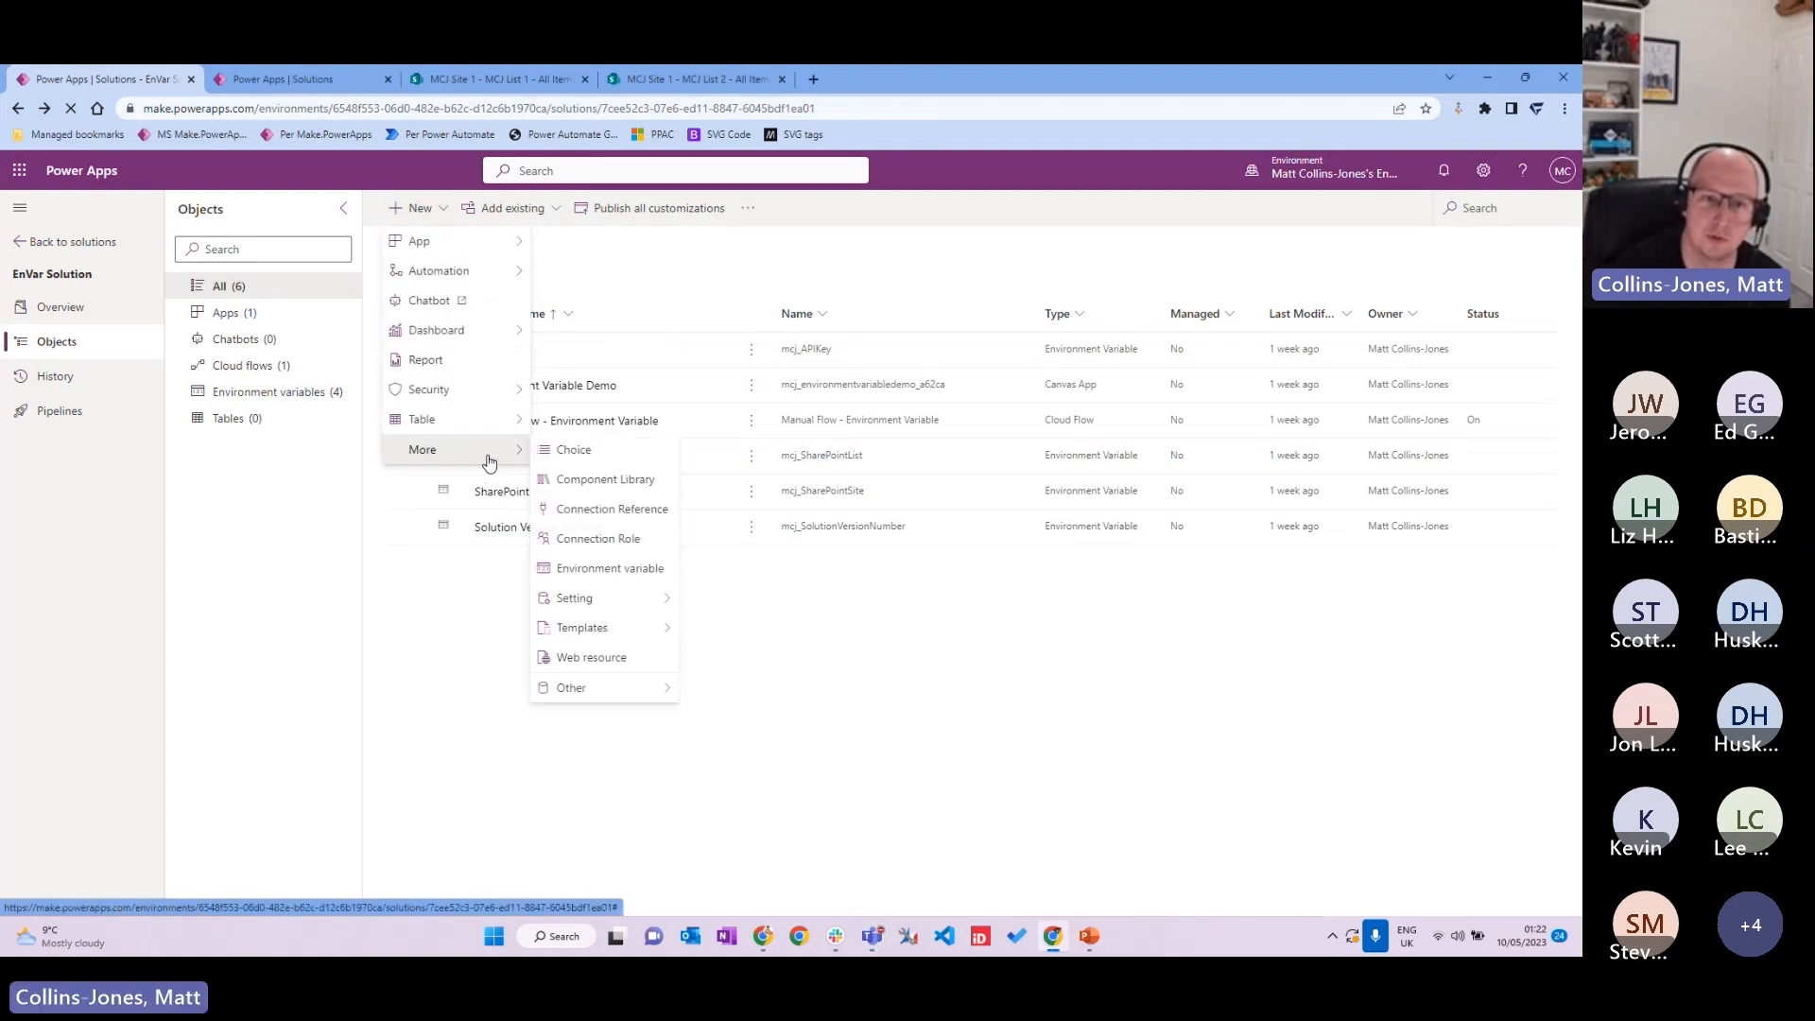
left_click(640, 574)
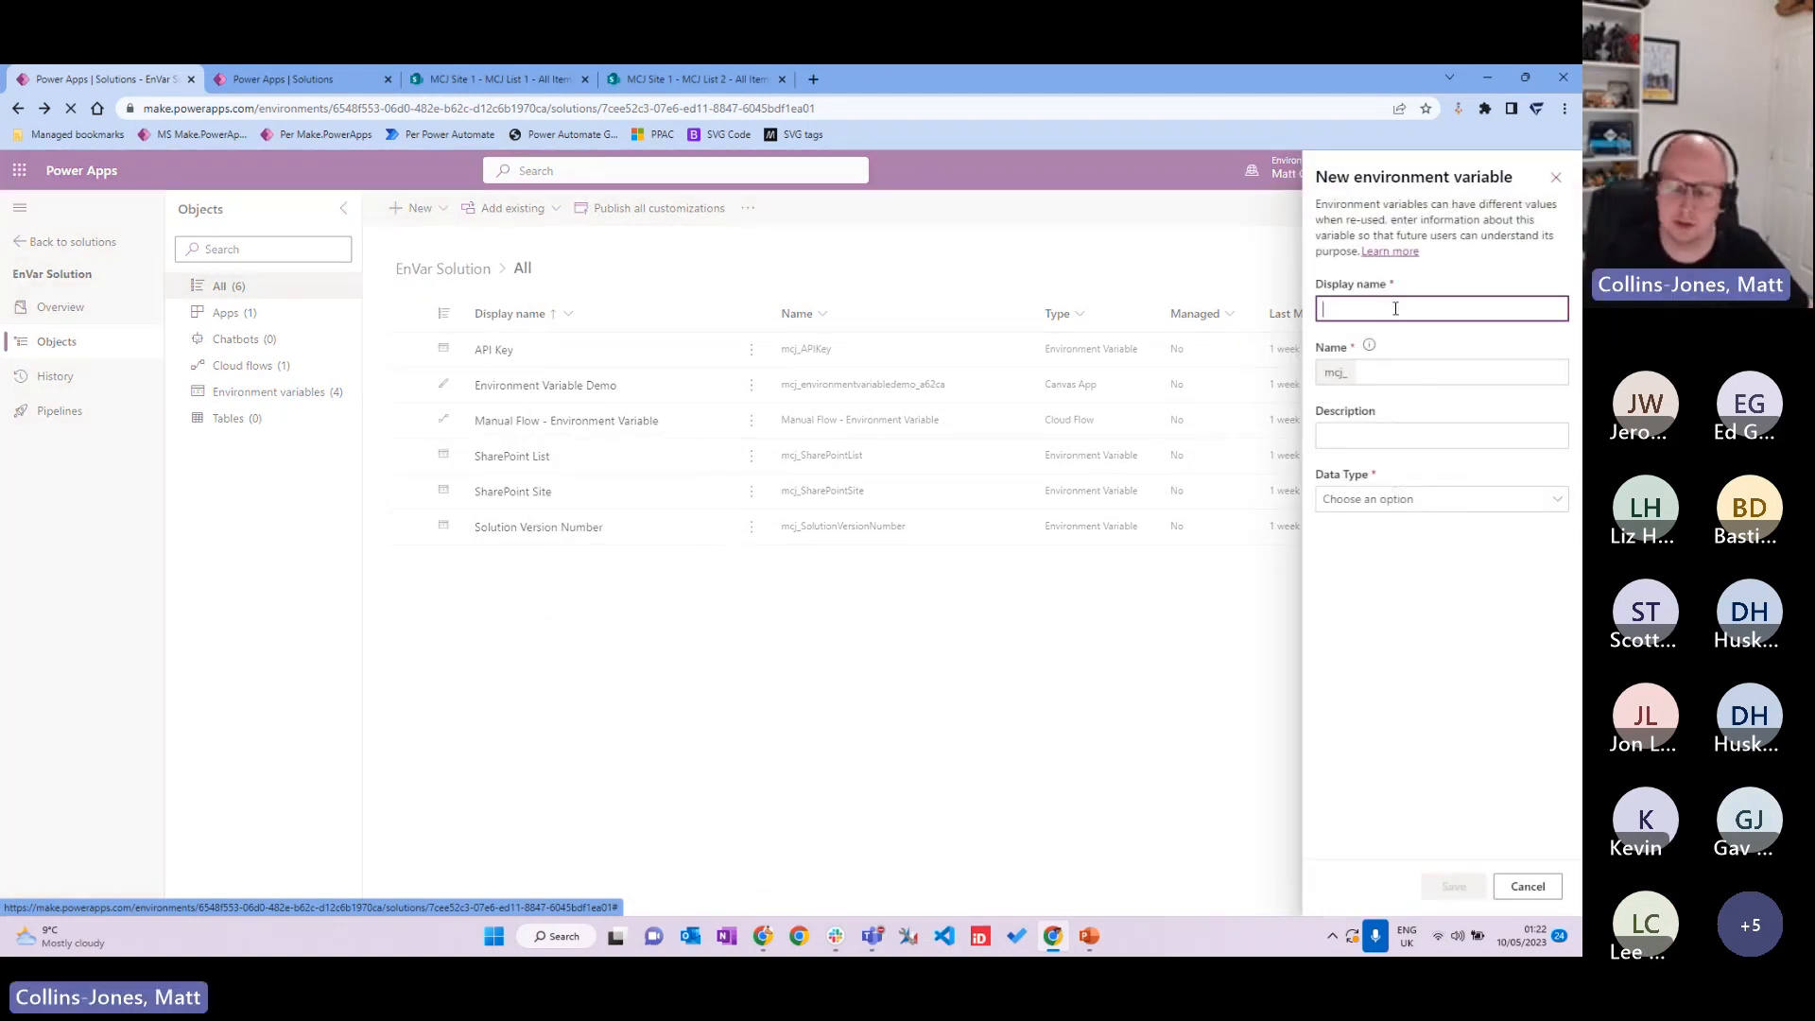
type("Portaln")
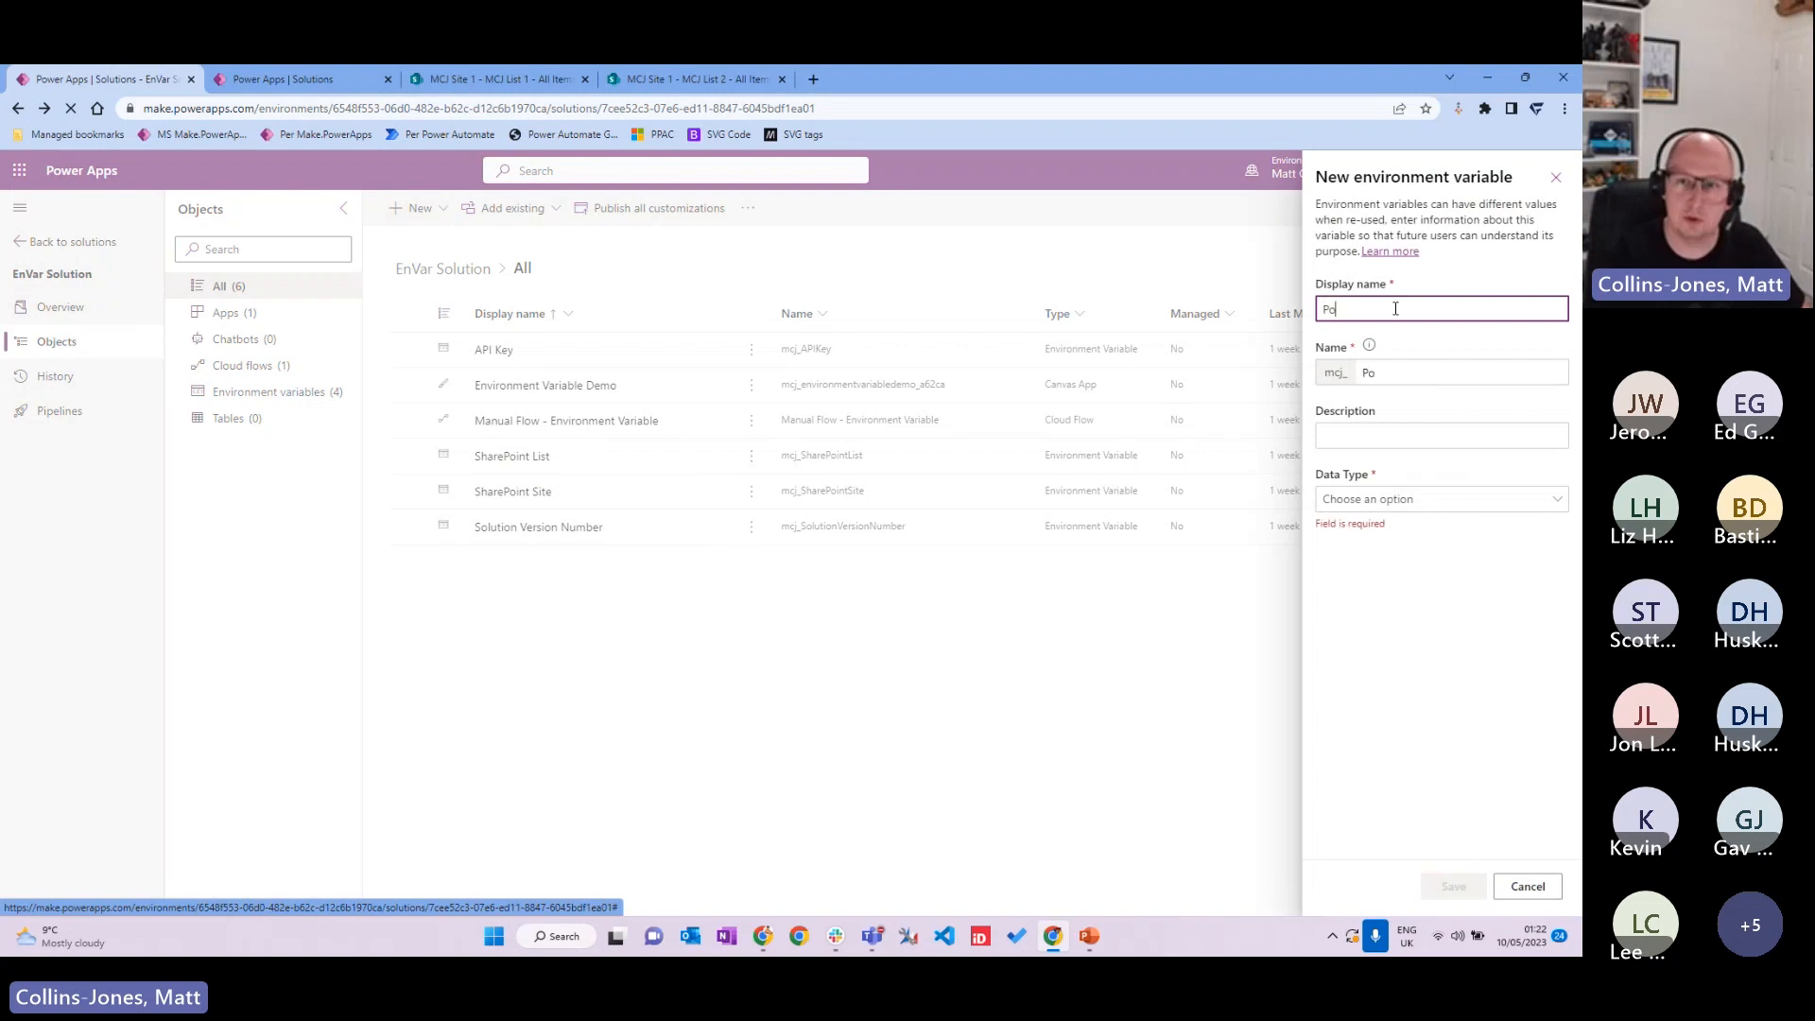
key("BackSpace")
type("la")
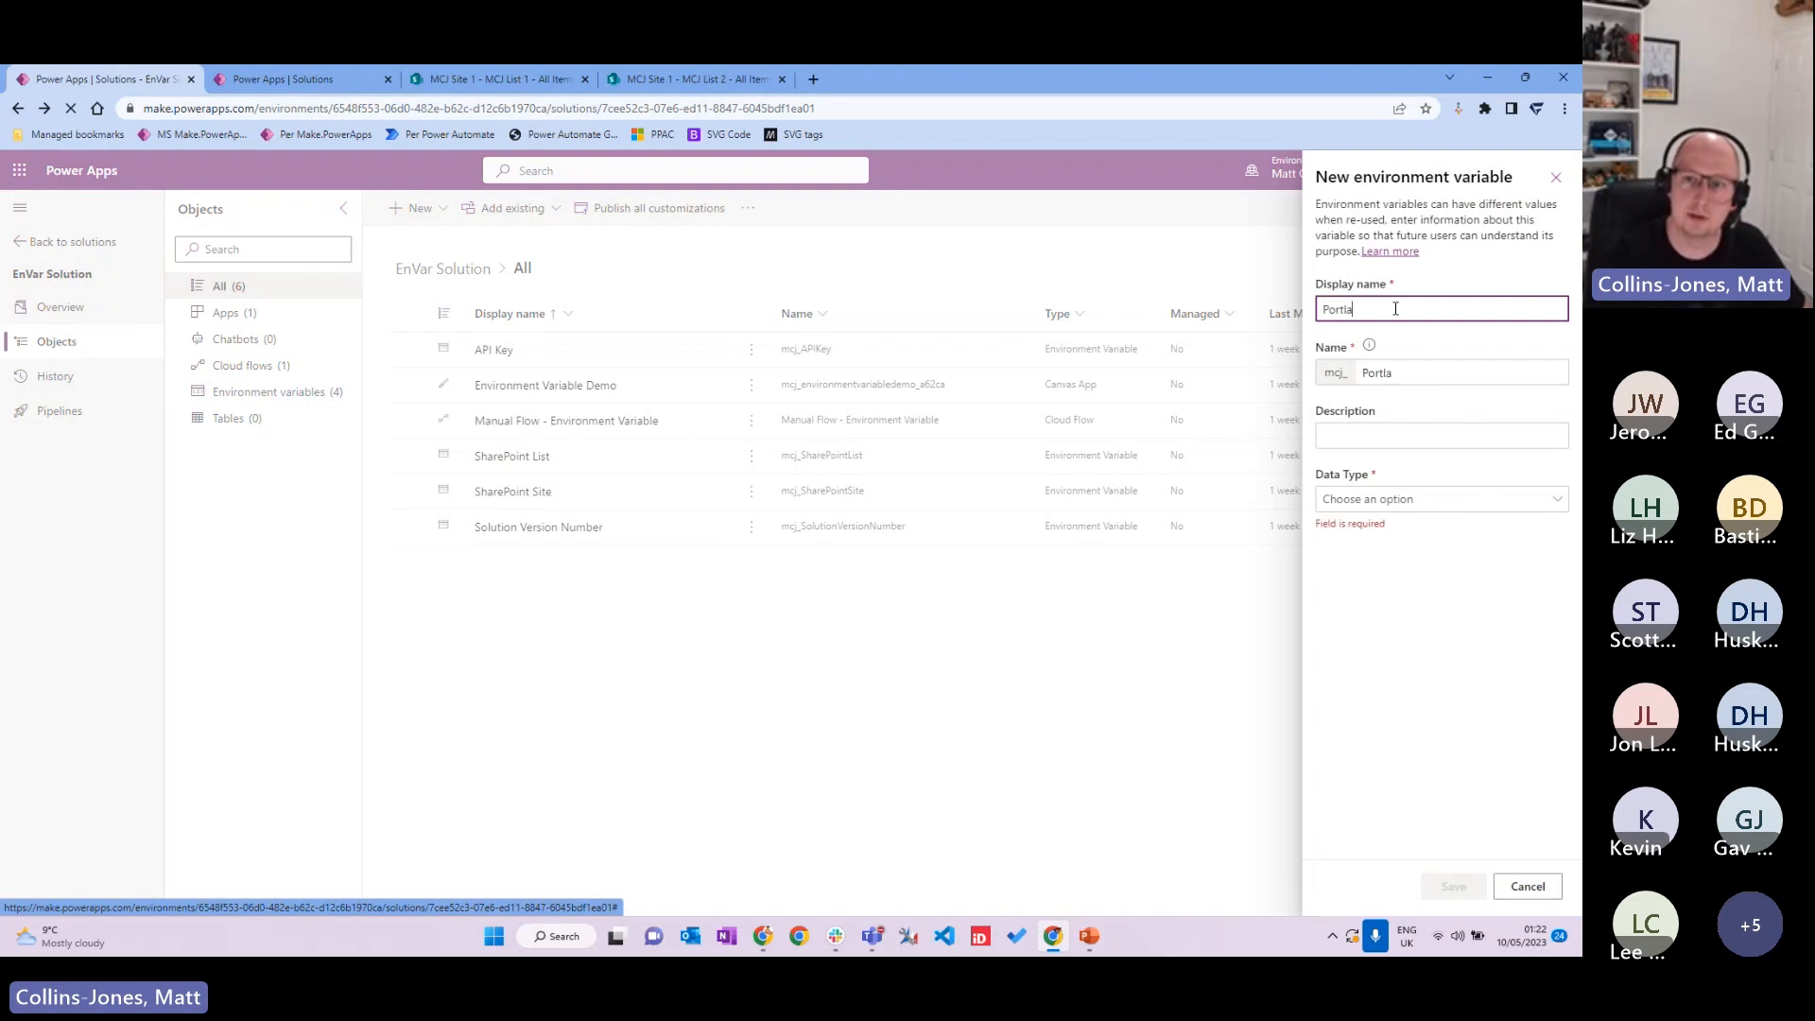
type("ndUG")
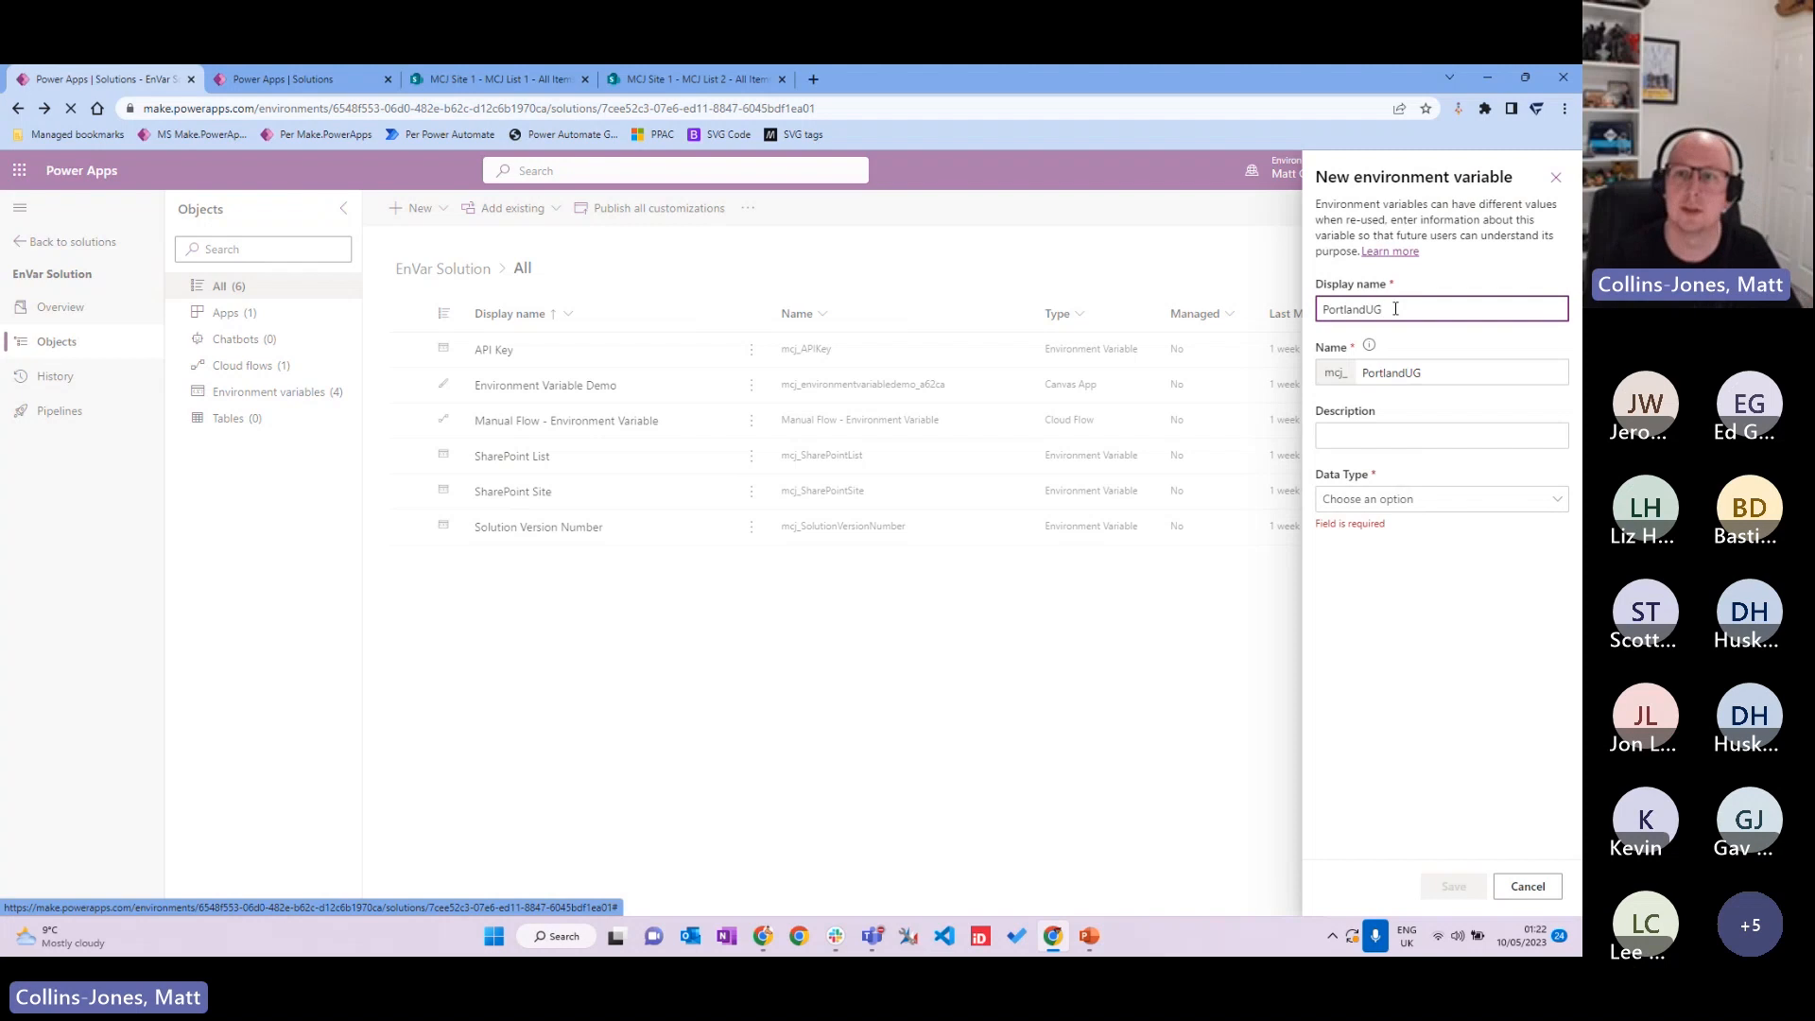
left_click(1419, 437)
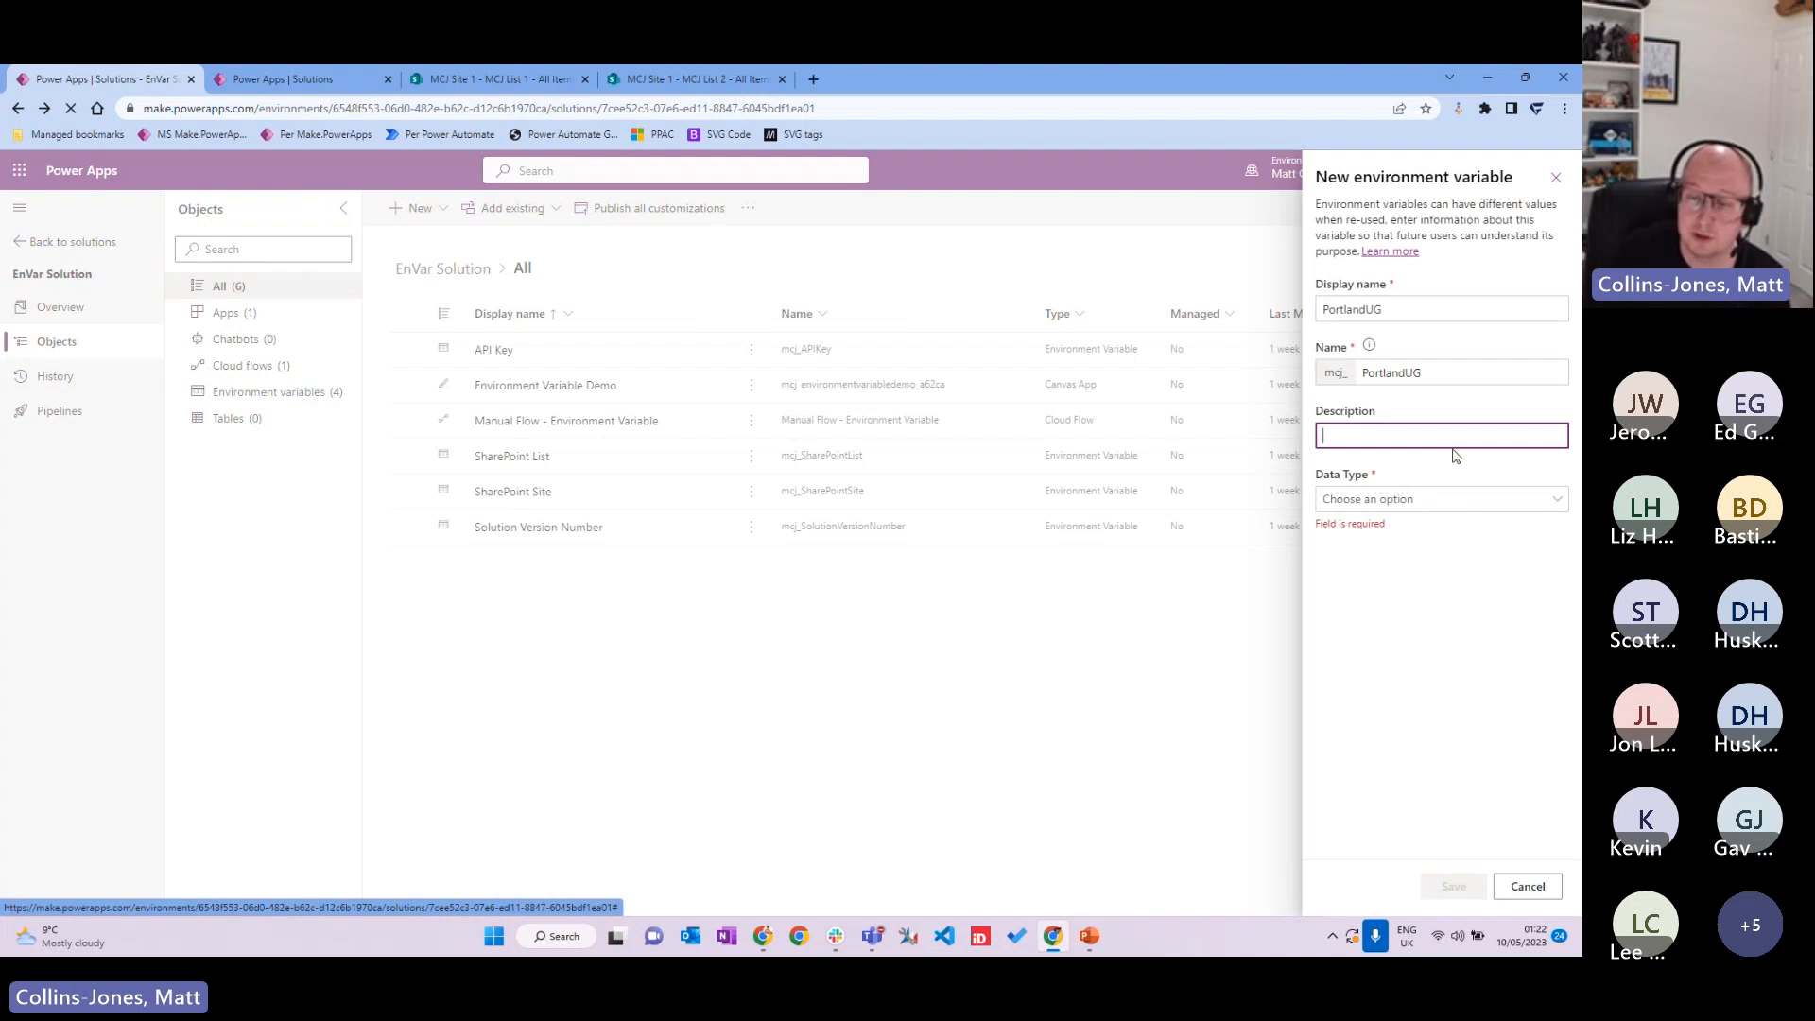
left_click(1507, 500)
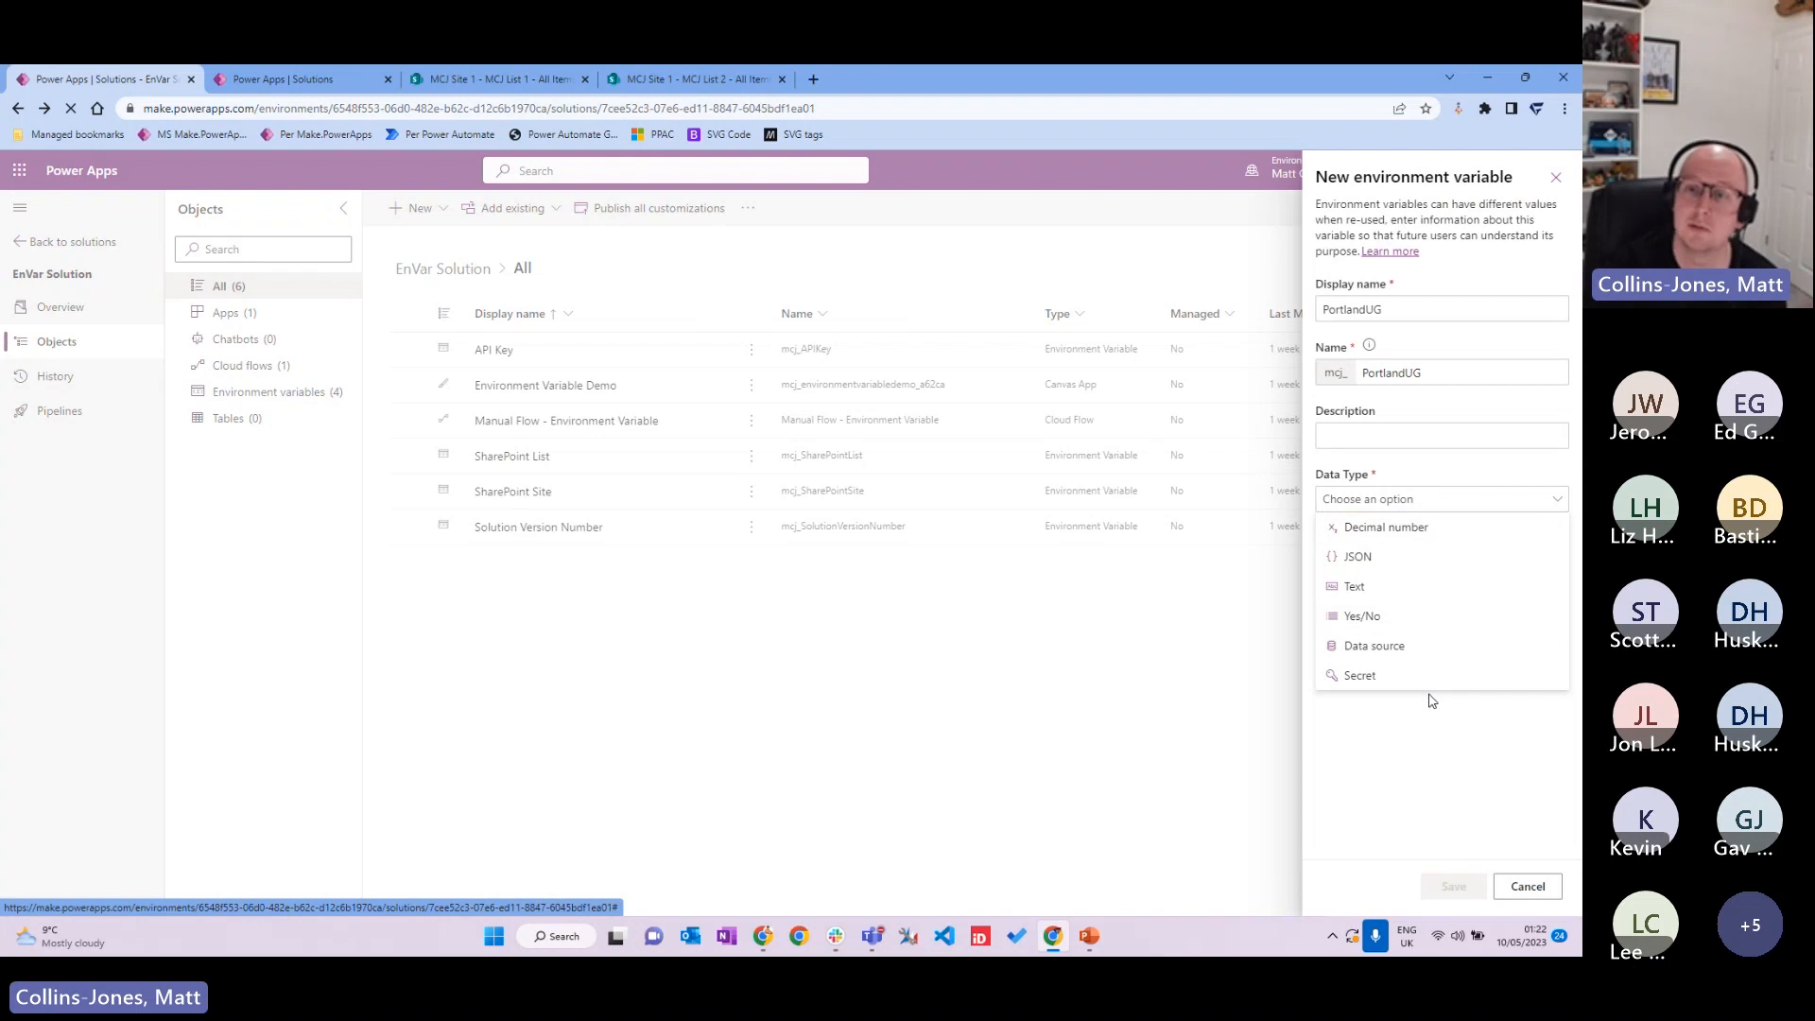
Step: Try the Data source type with the SharePoint connector and its existing connection
left_click(1396, 657)
left_click(1492, 571)
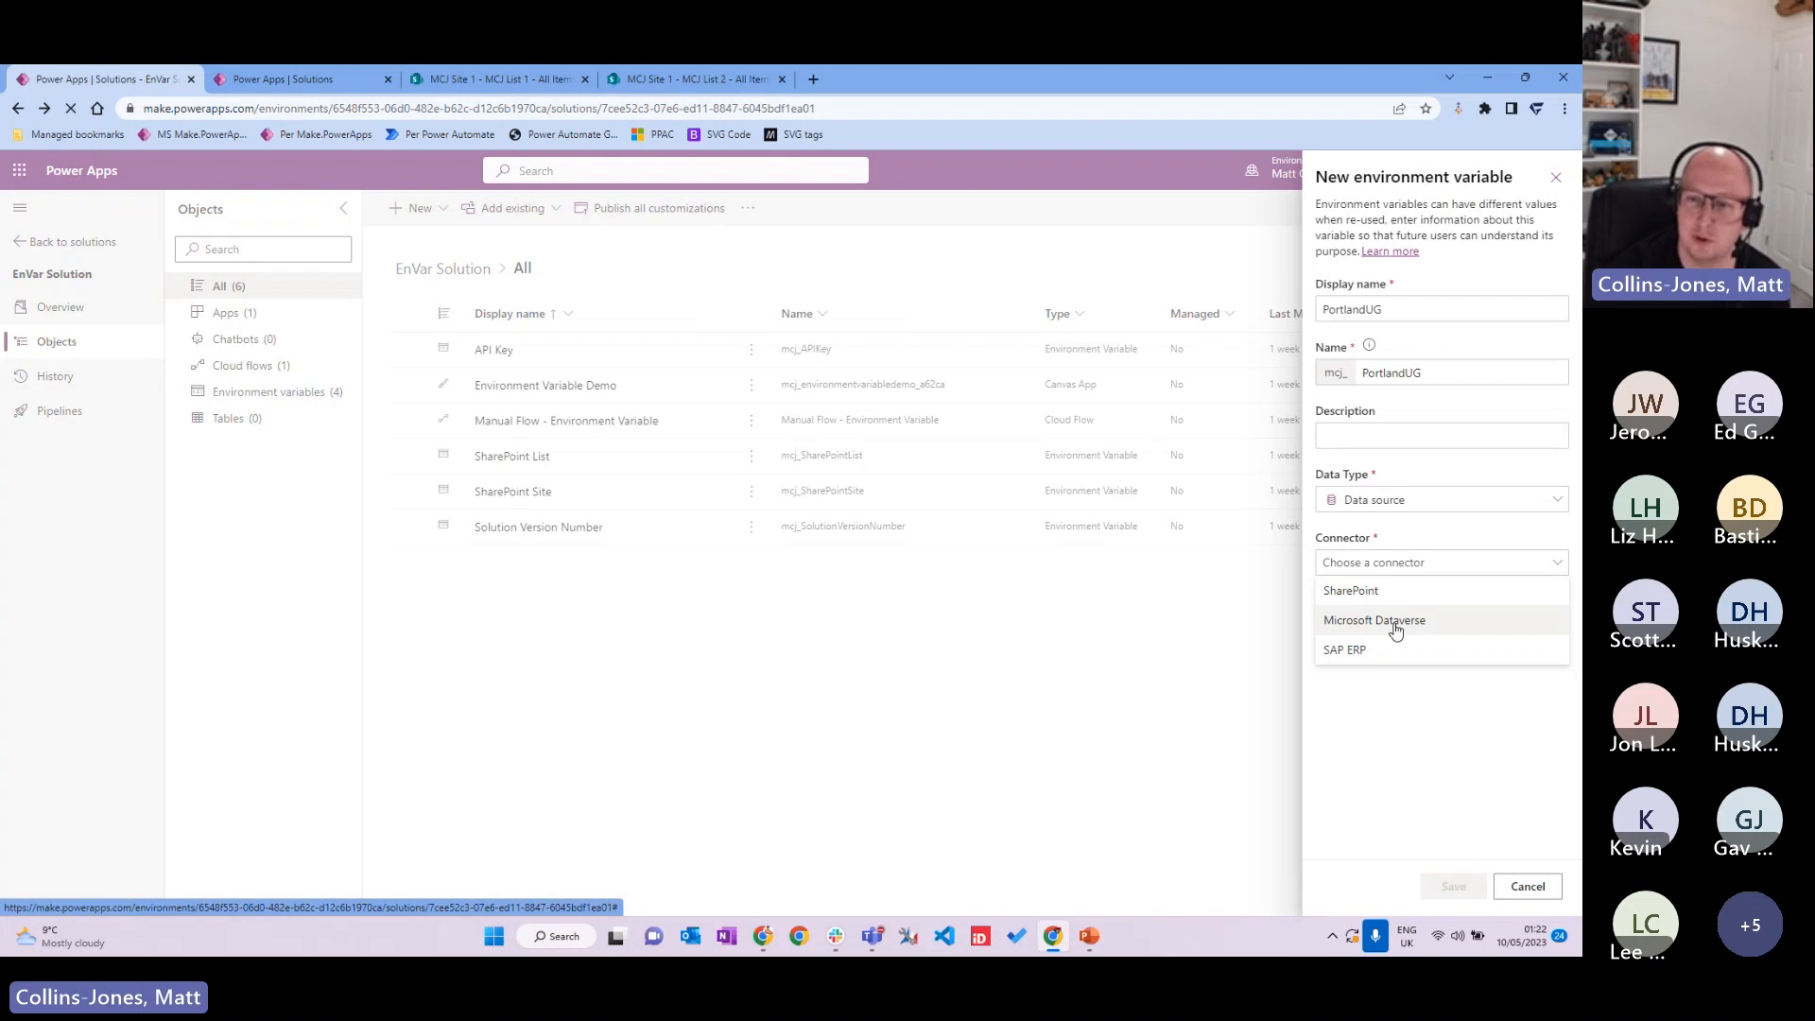
left_click(1403, 591)
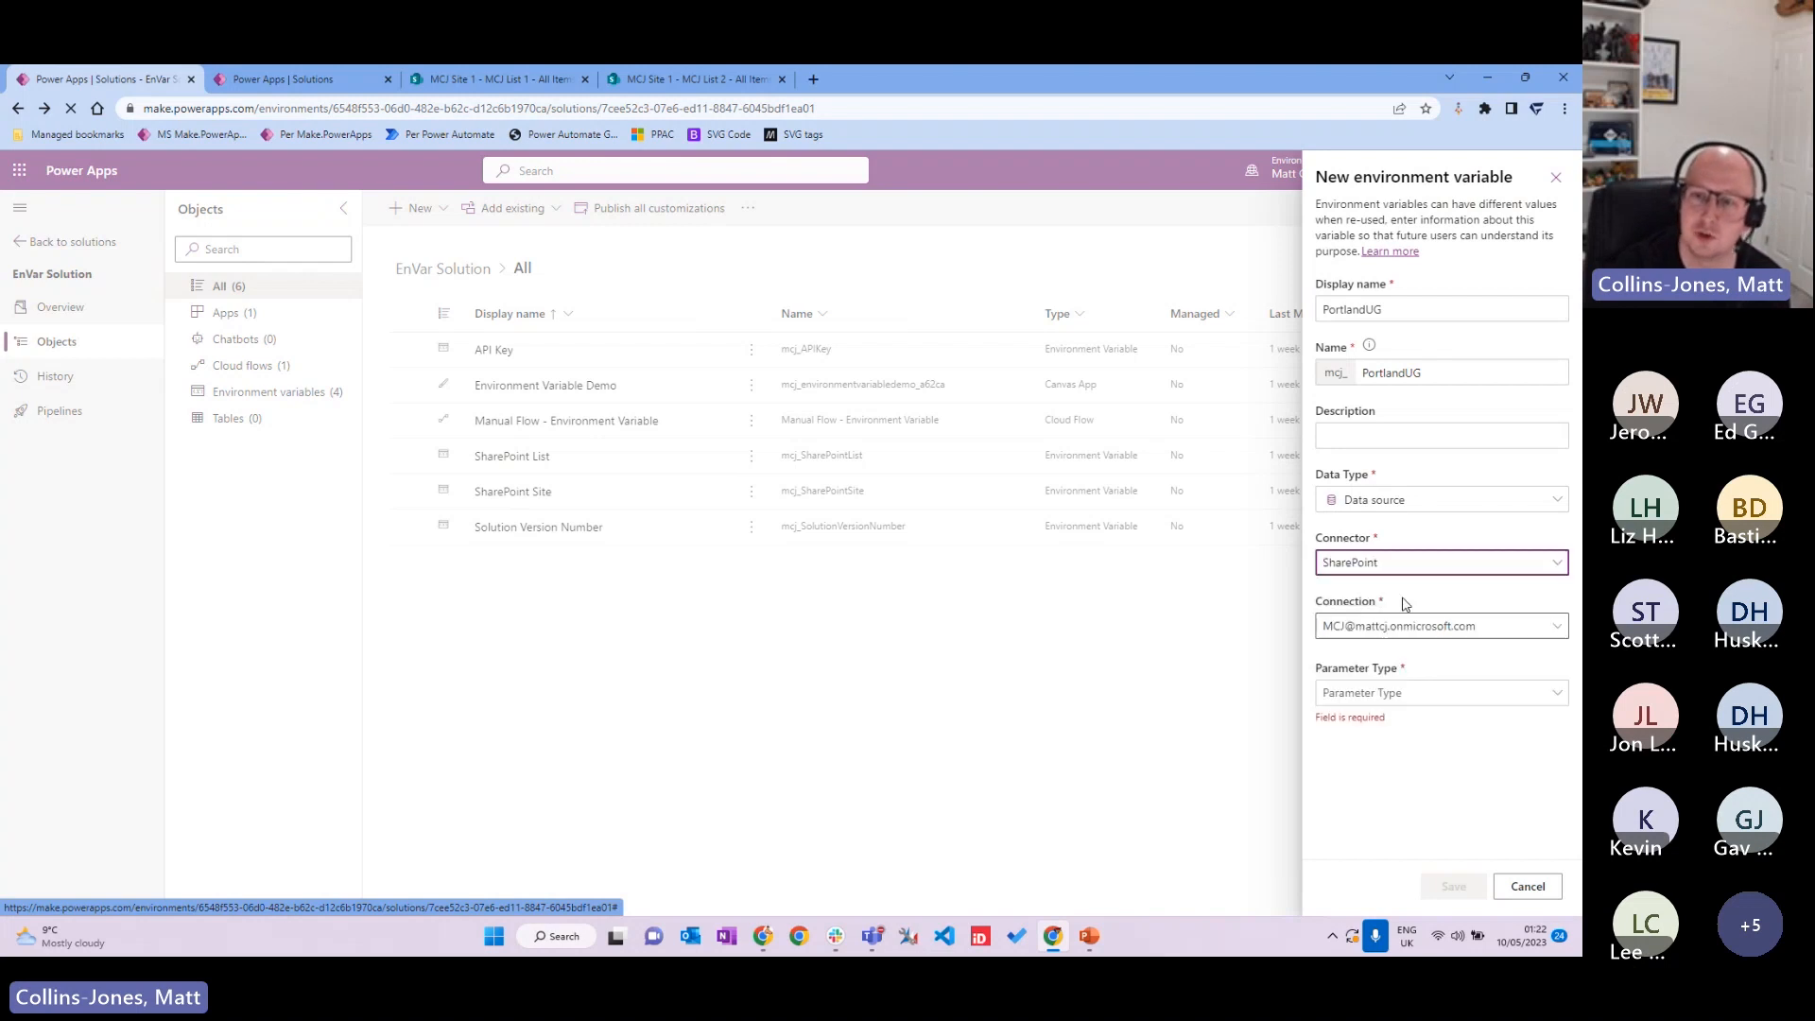
left_click(1558, 629)
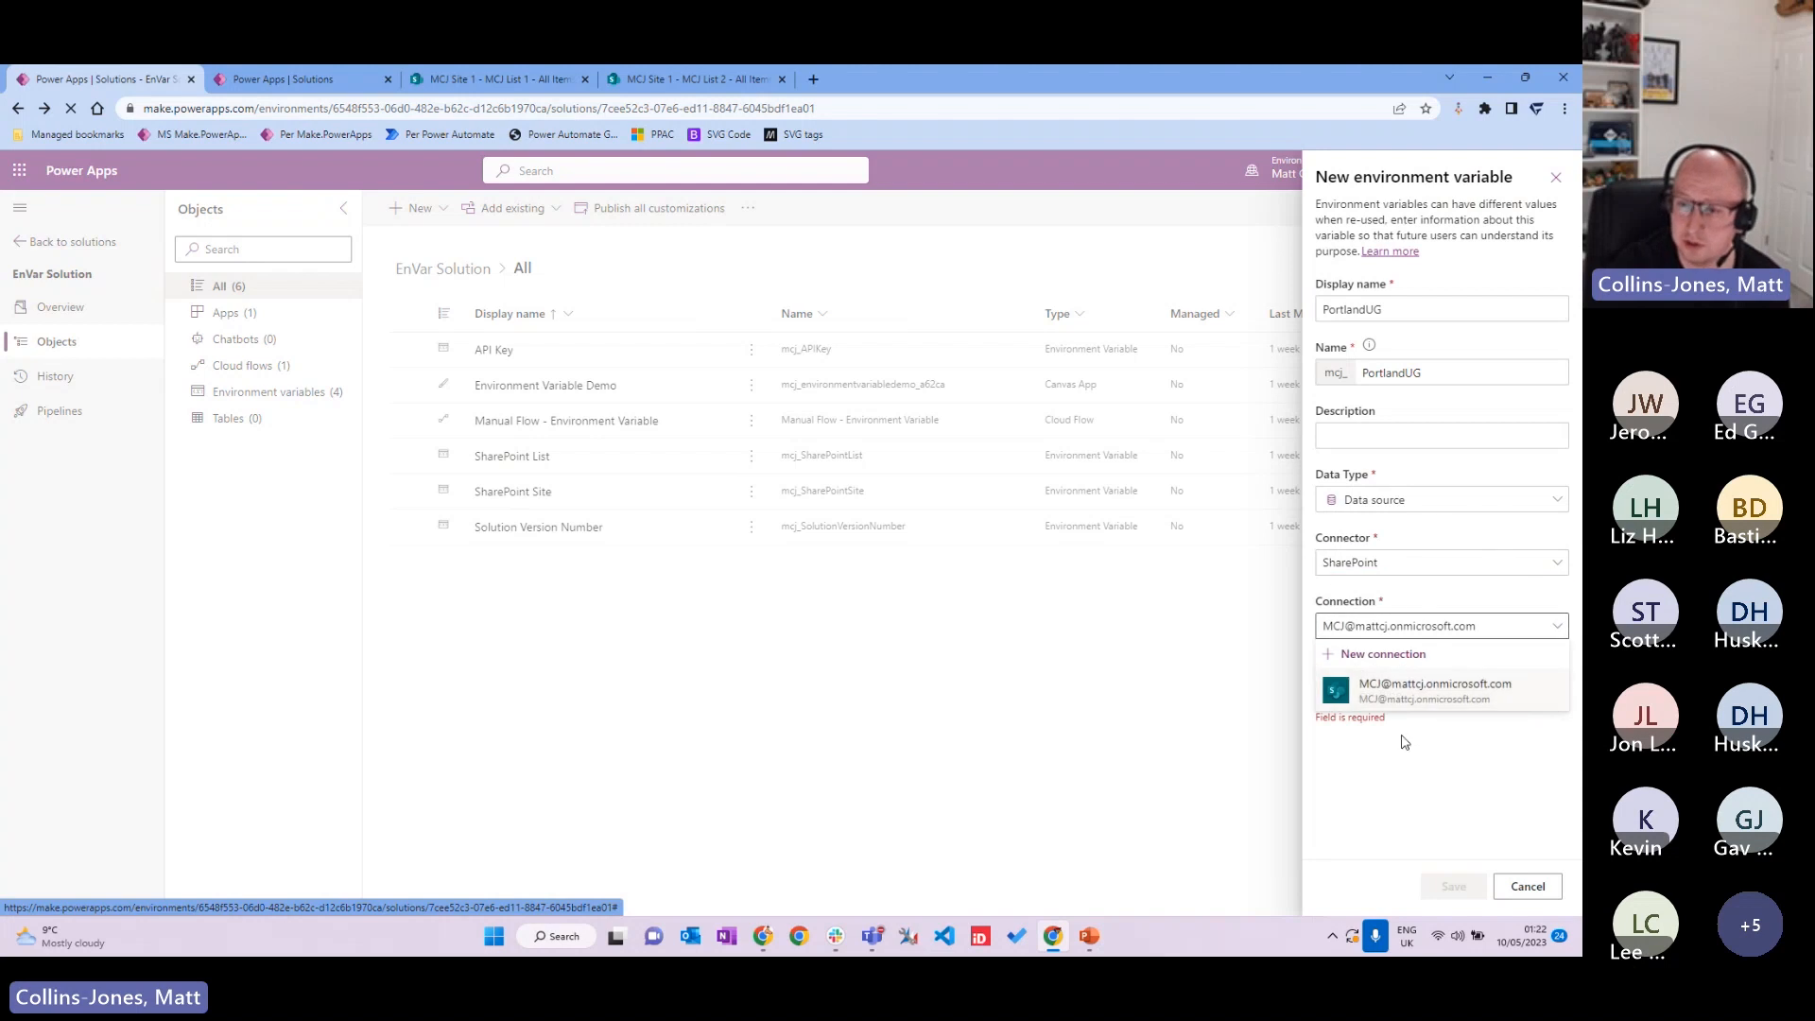
left_click(1418, 691)
left_click(1500, 701)
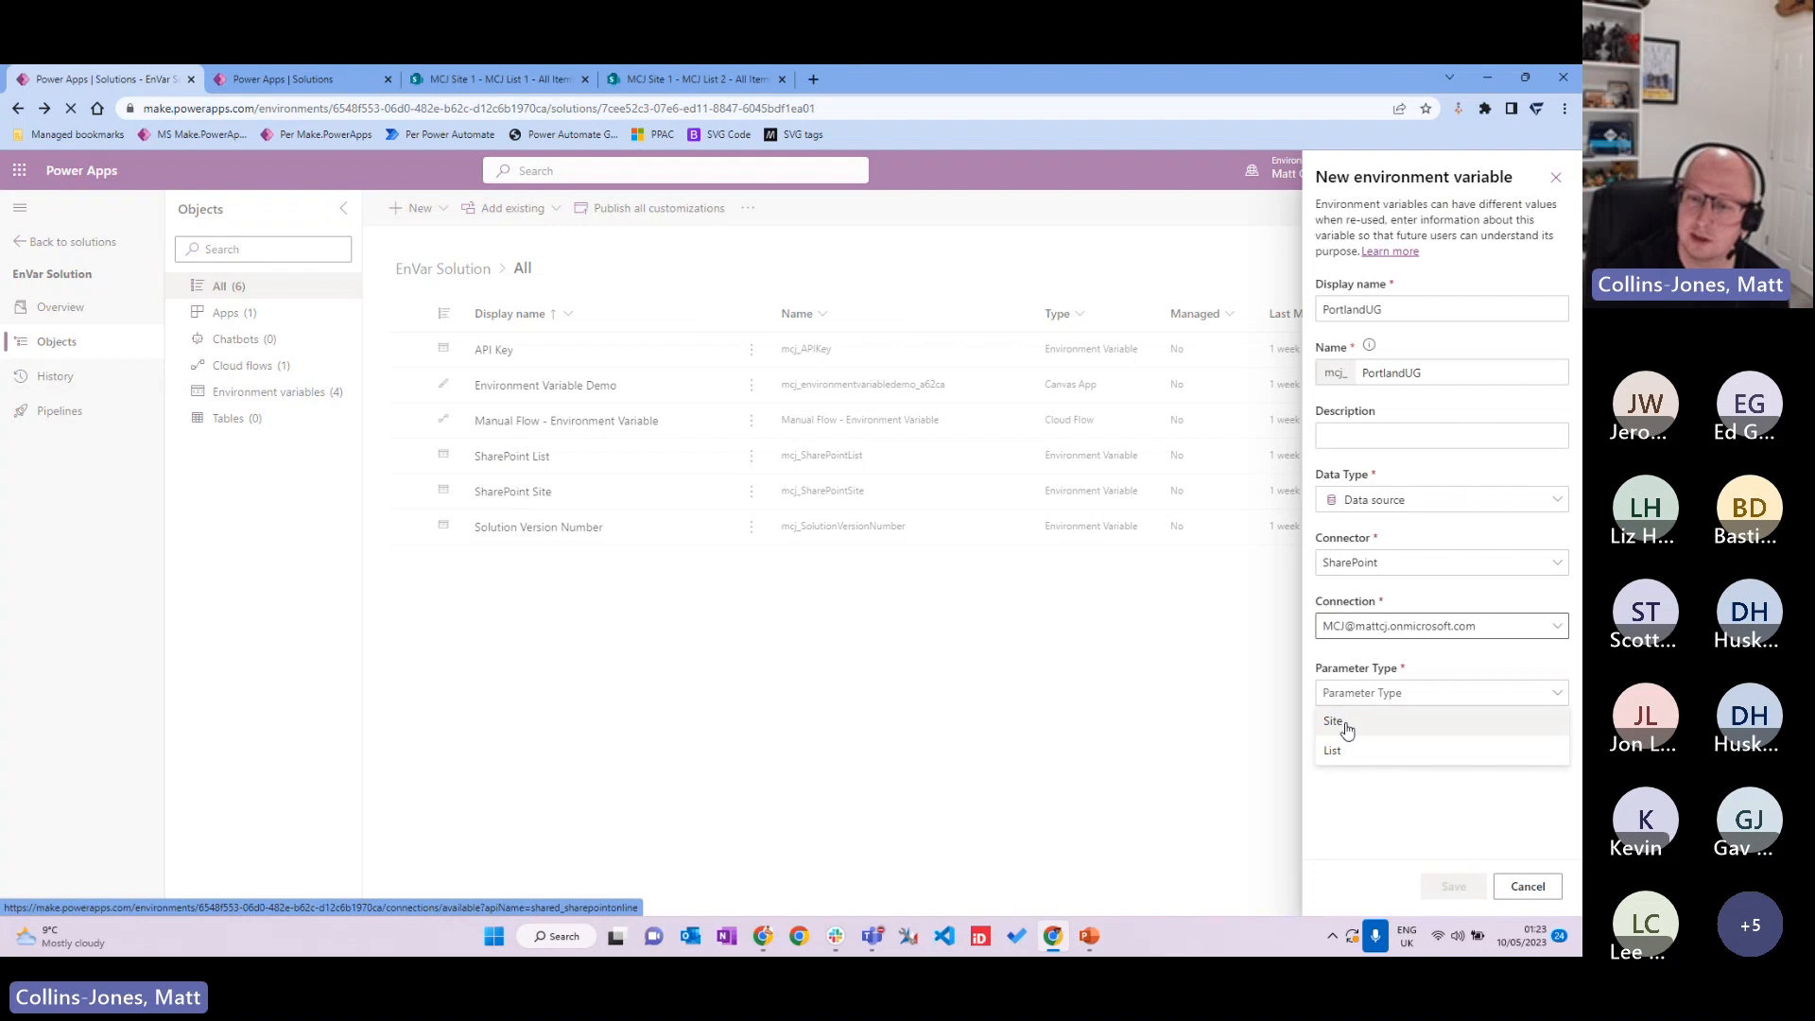
left_click(1375, 799)
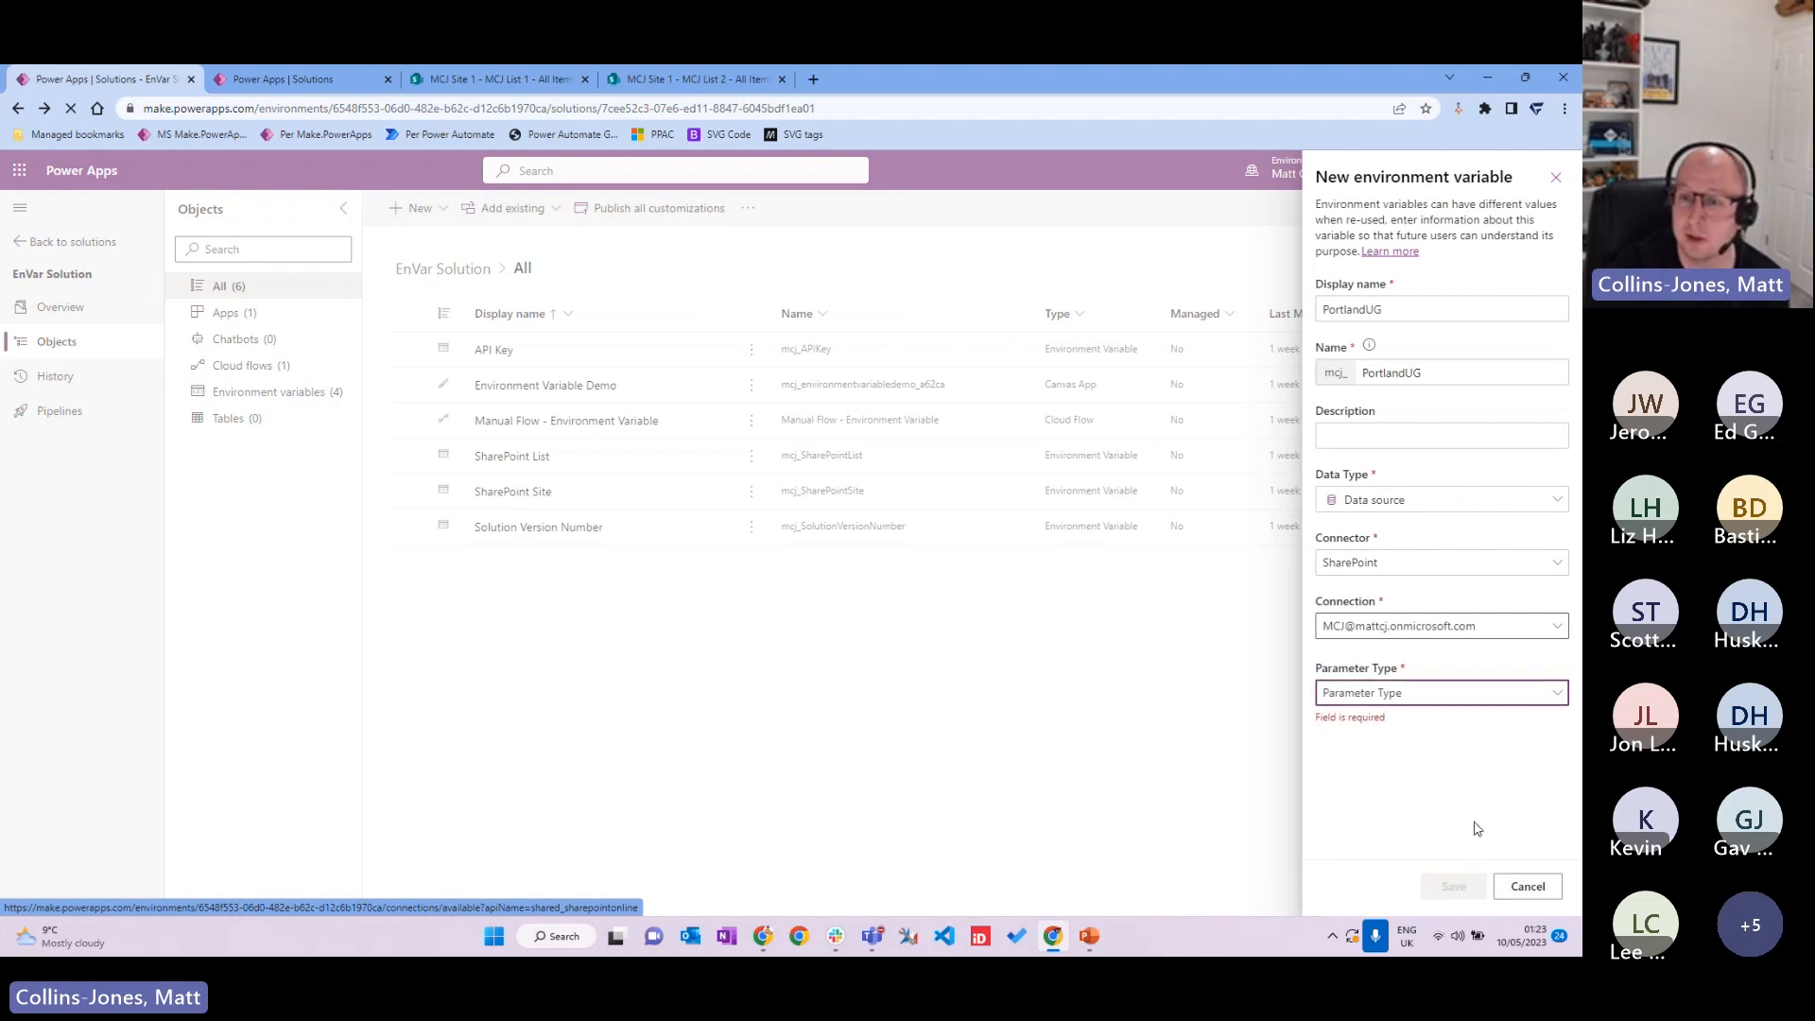
Step: Change the data type to Text, select the empty Default Value, and bring Teams forward
left_click(1504, 507)
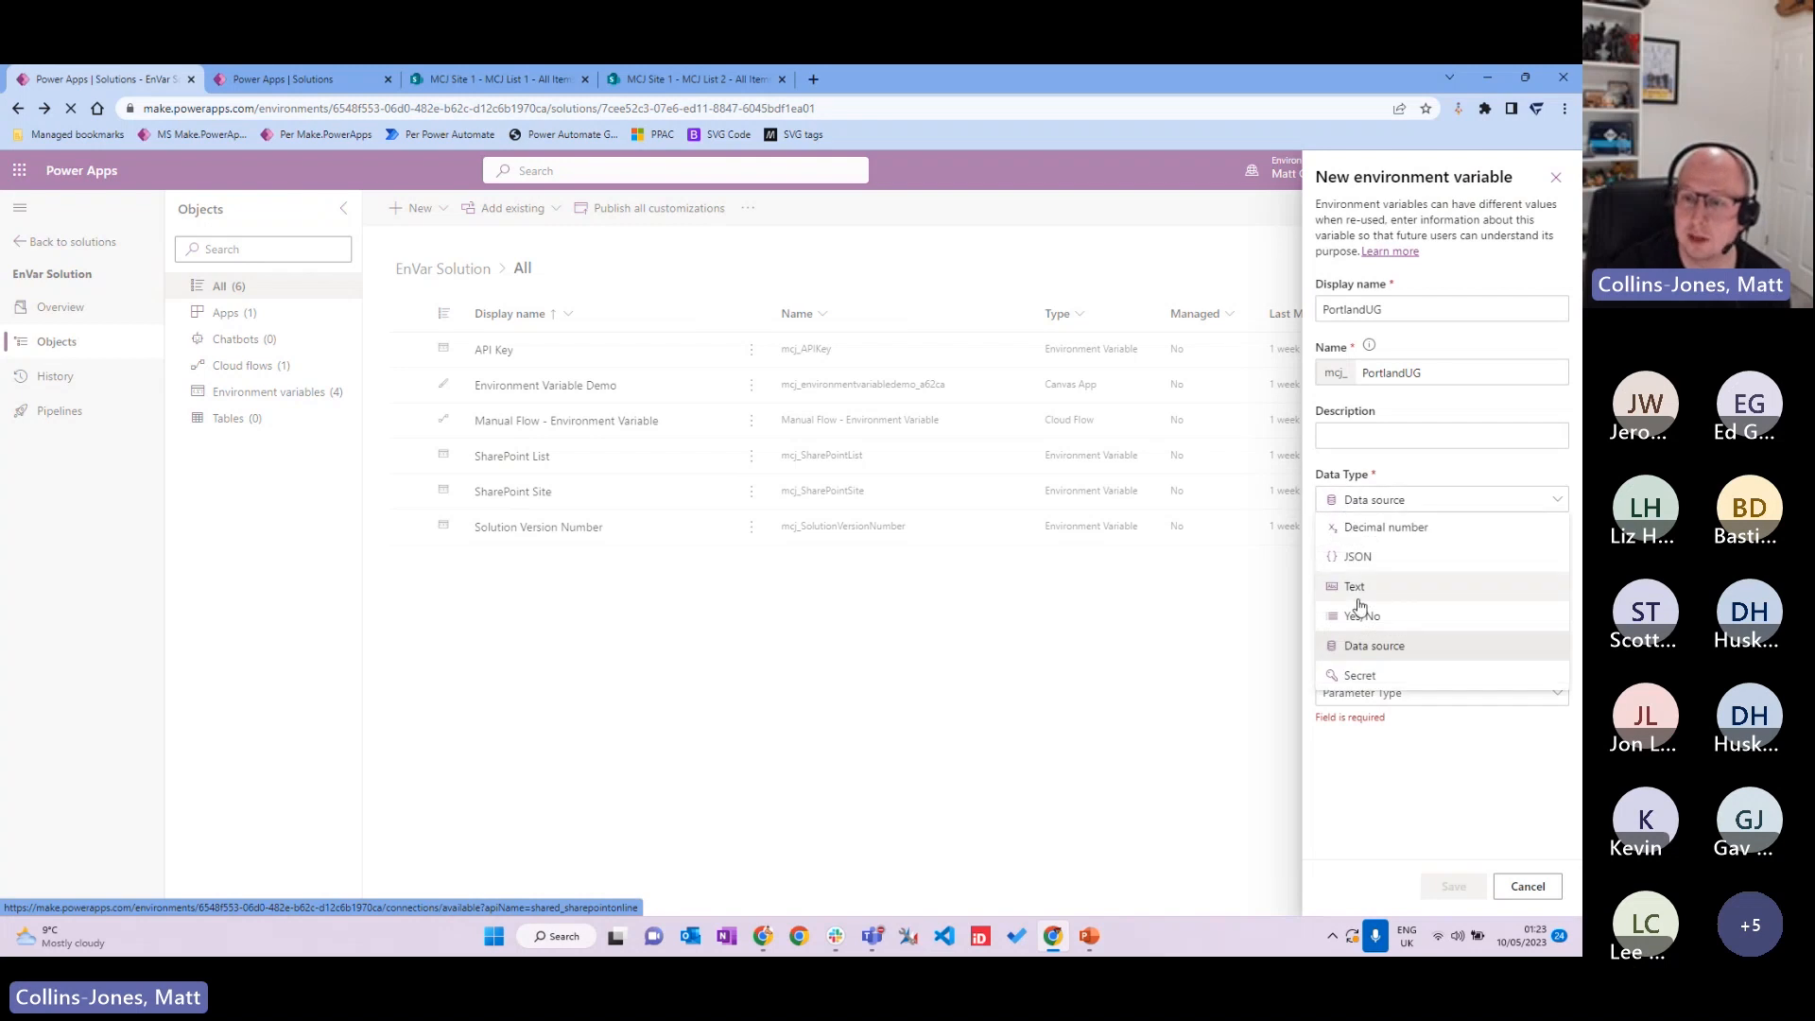
left_click(1386, 588)
left_click(1392, 560)
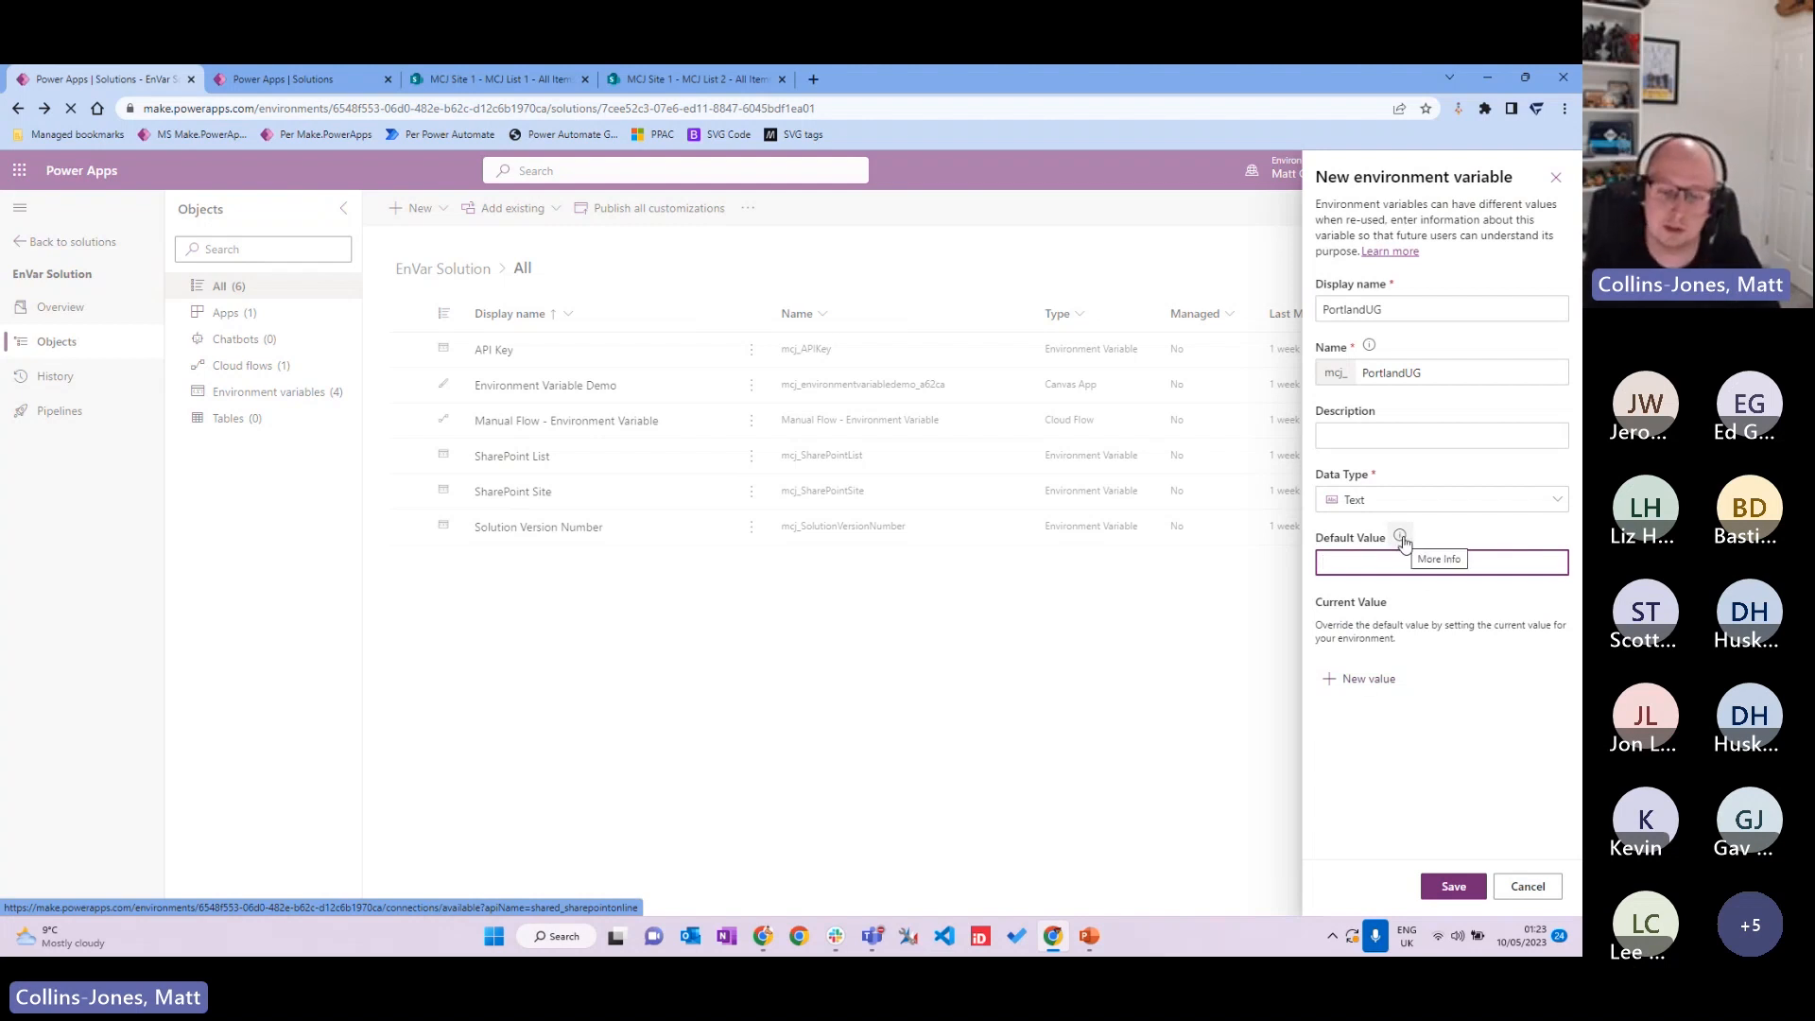
key("alt+Tab")
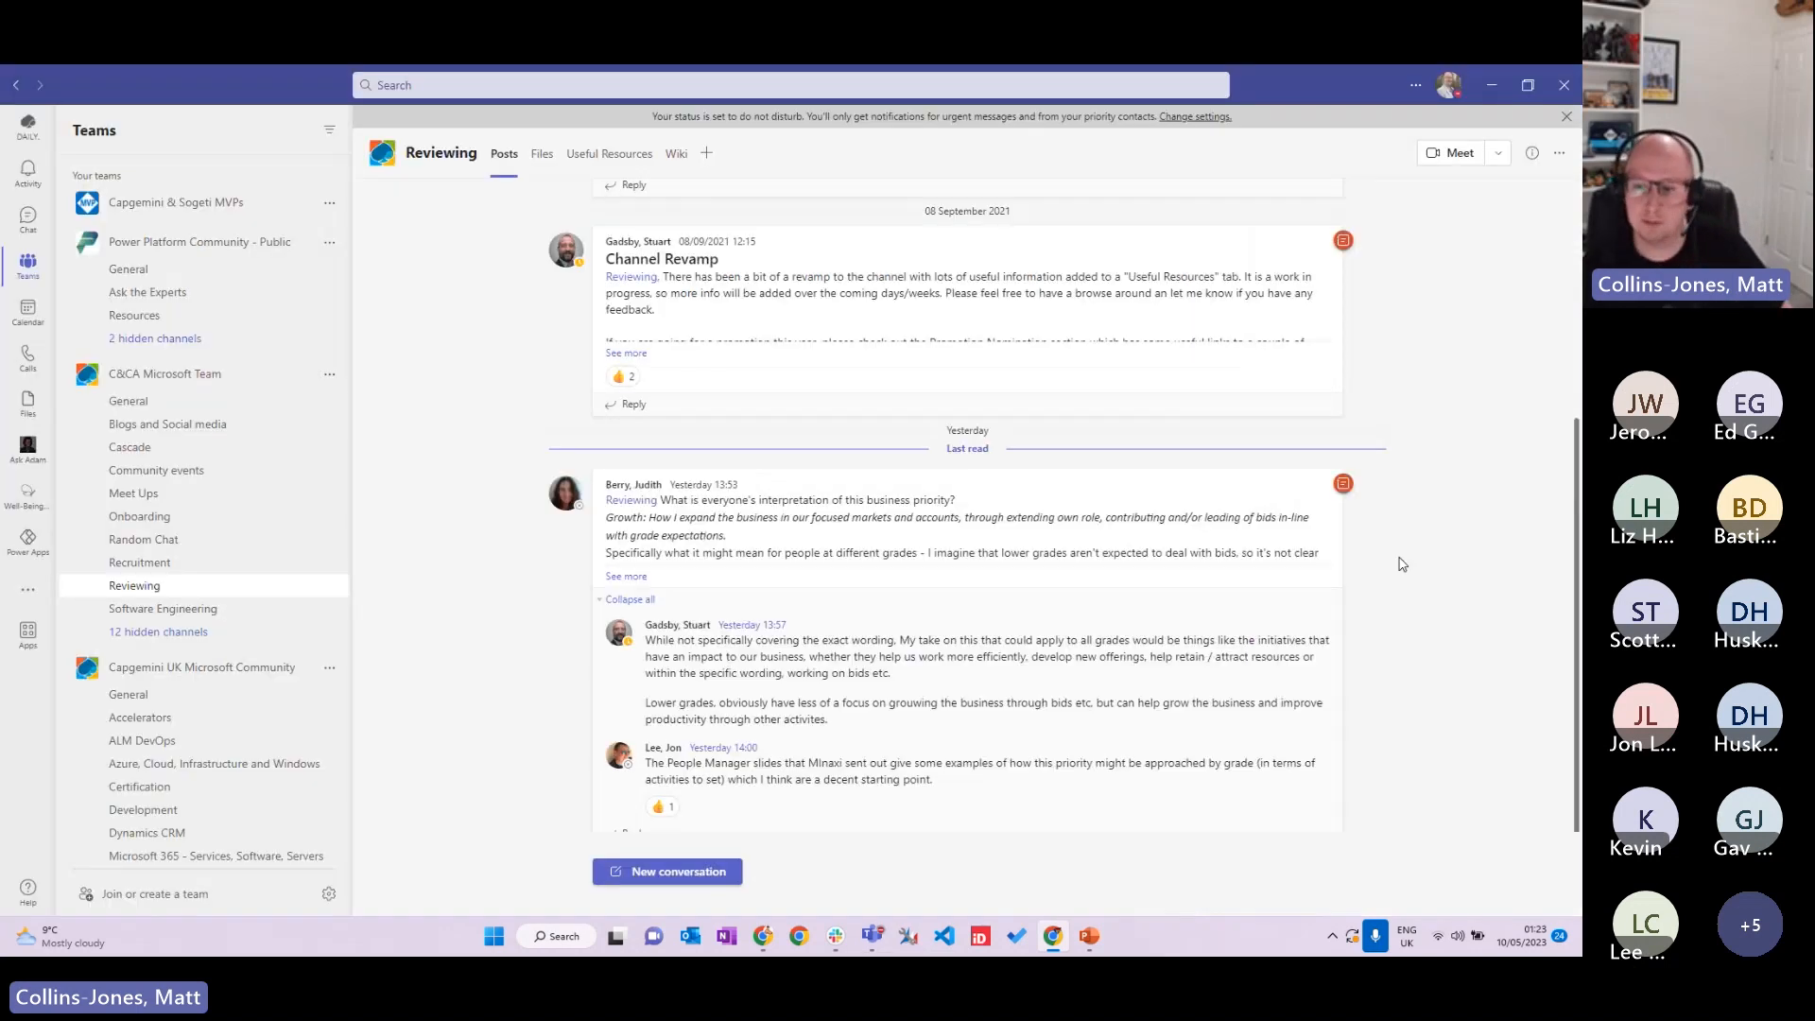
Step: Minimise Teams to return to the Power Apps browser window
left_click(1503, 80)
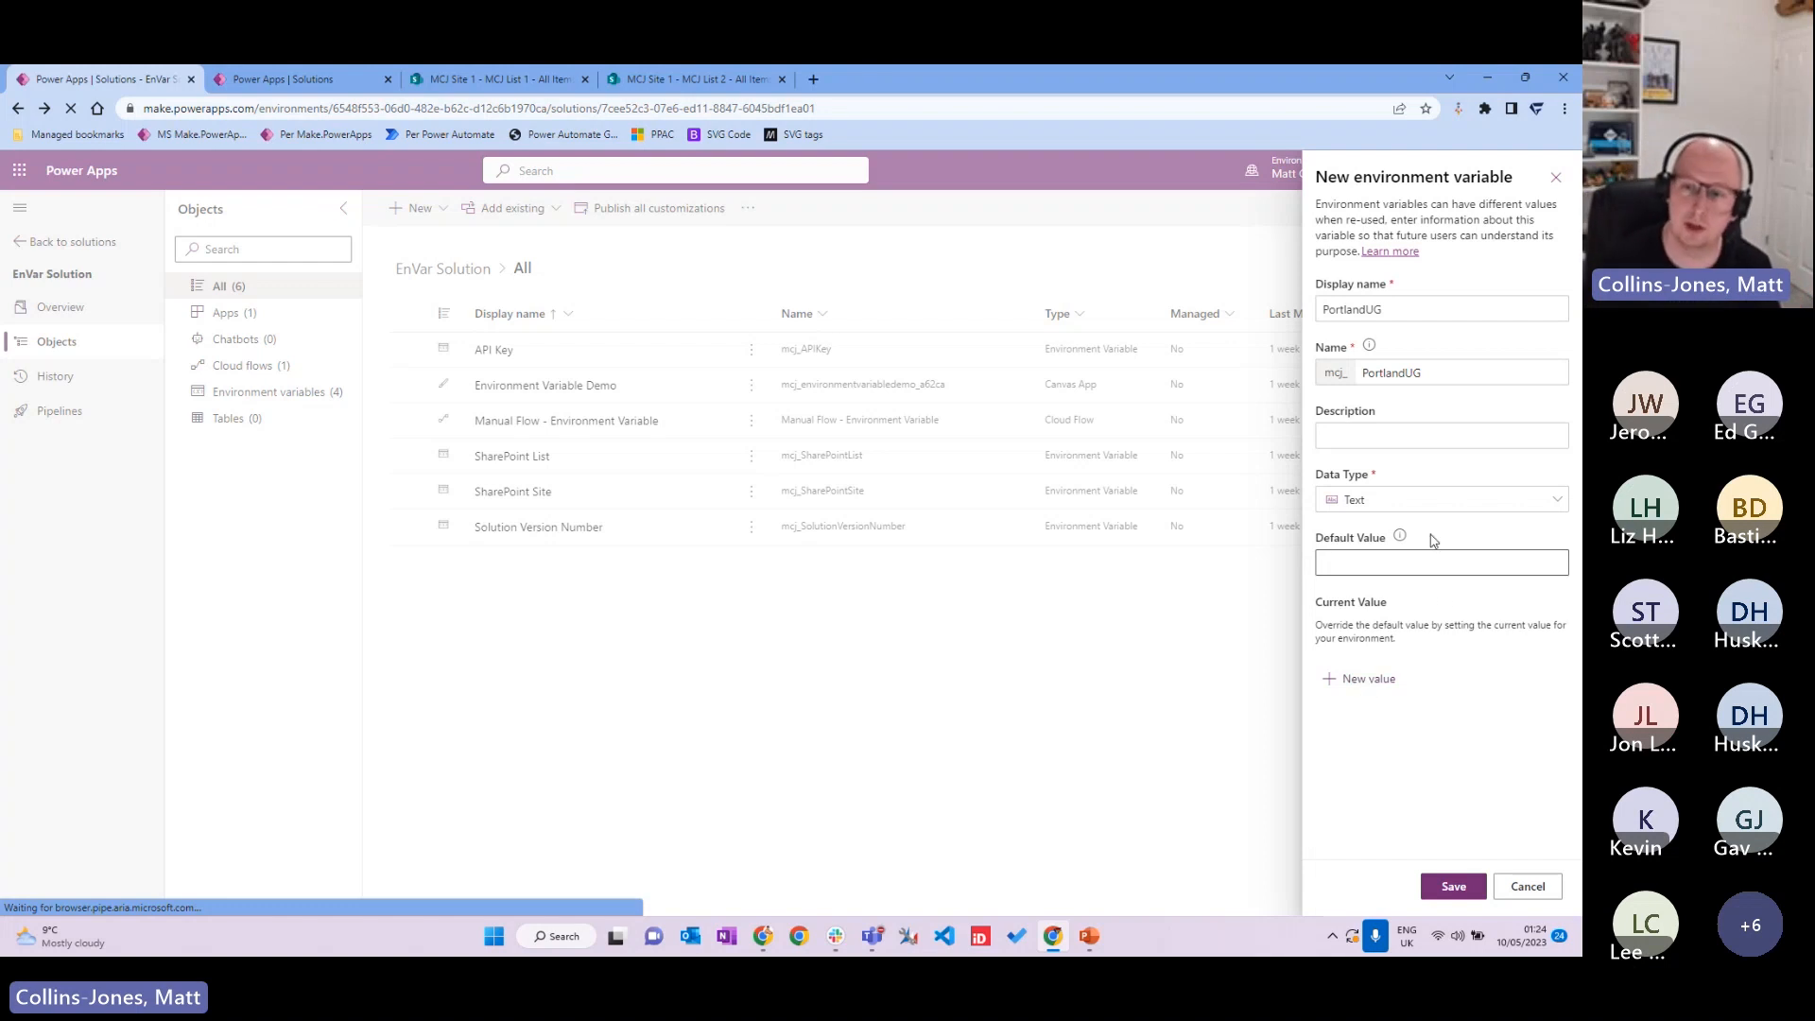
Step: Cancel the PortlandUG variable and discard its unsaved changes
left_click(1363, 558)
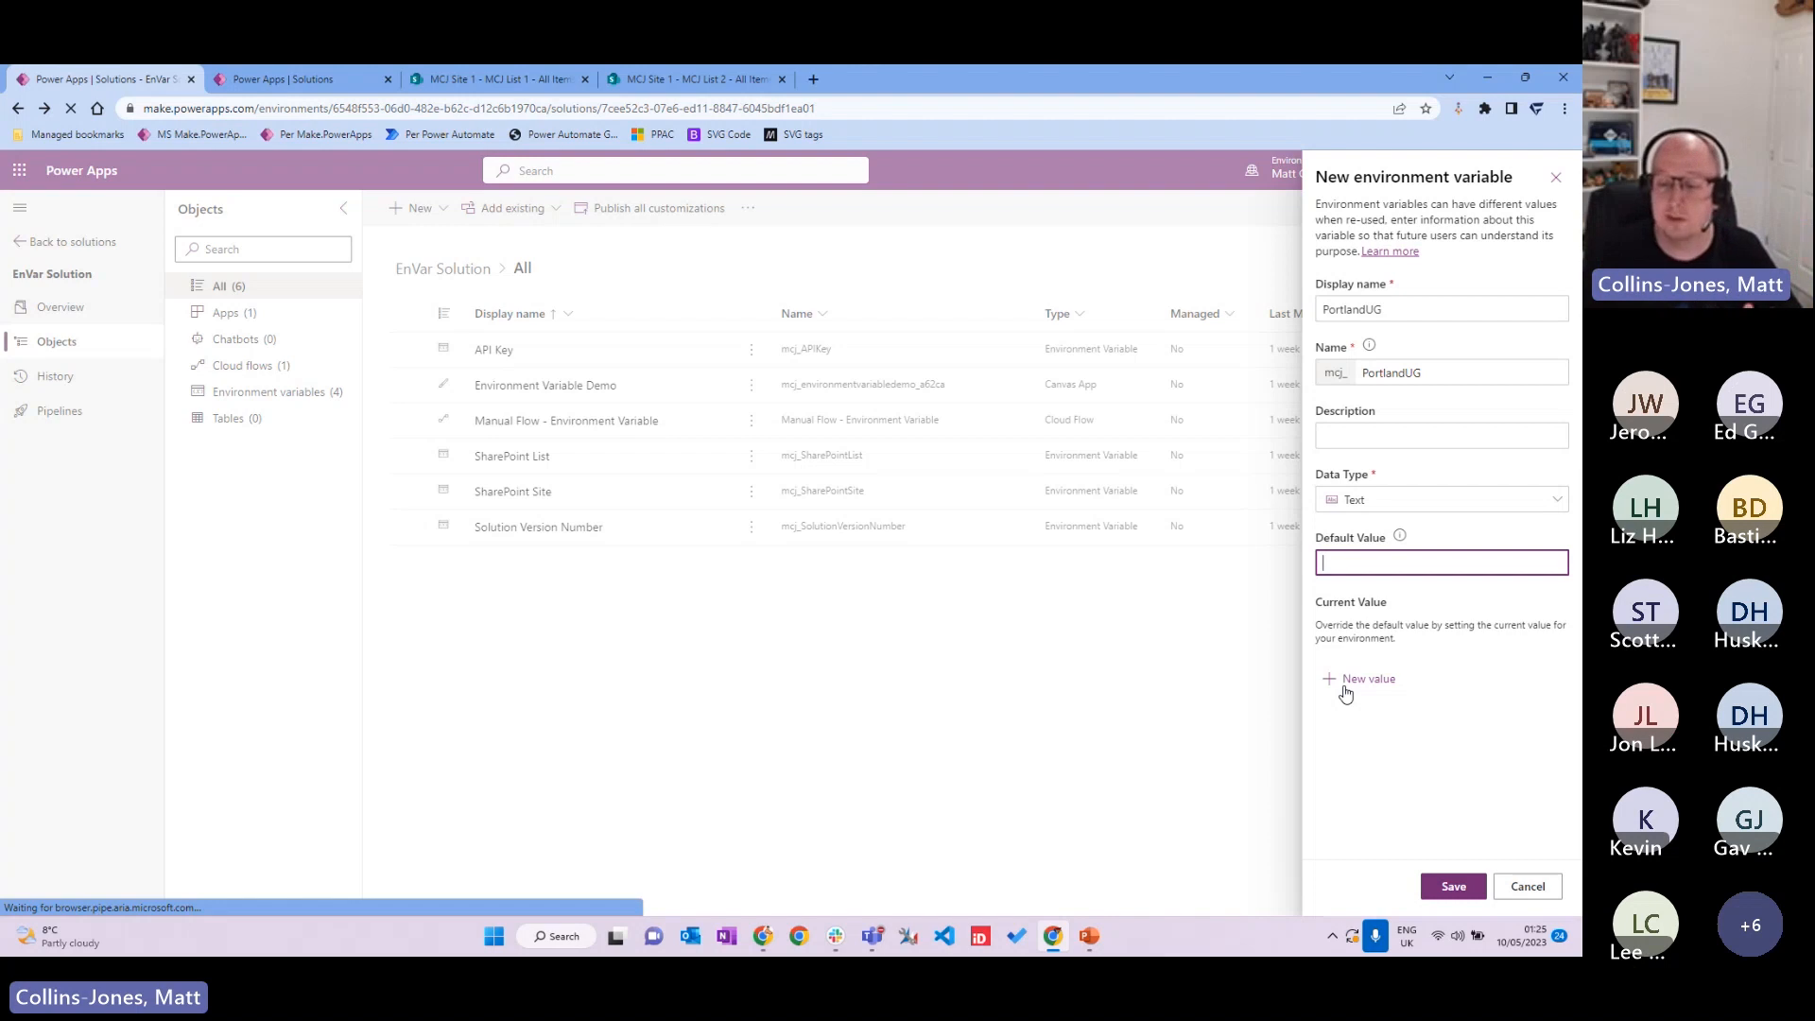
left_click(1528, 886)
left_click(787, 564)
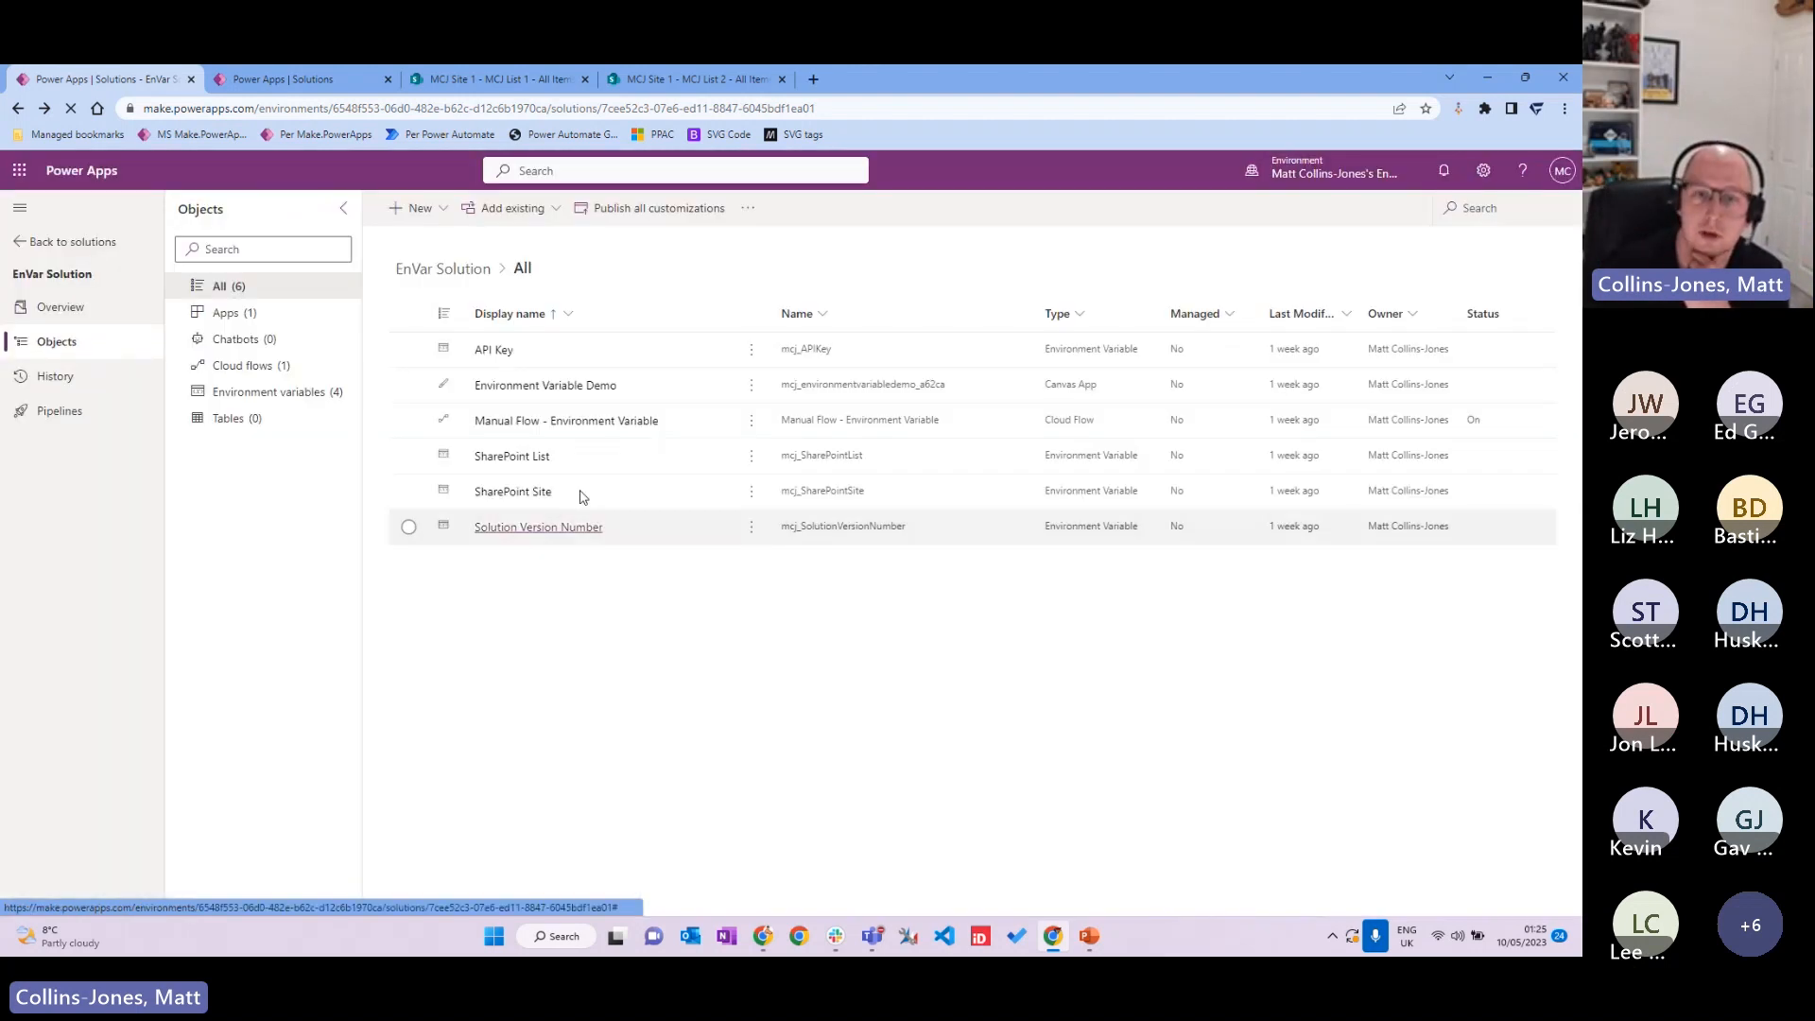
left_click(486, 350)
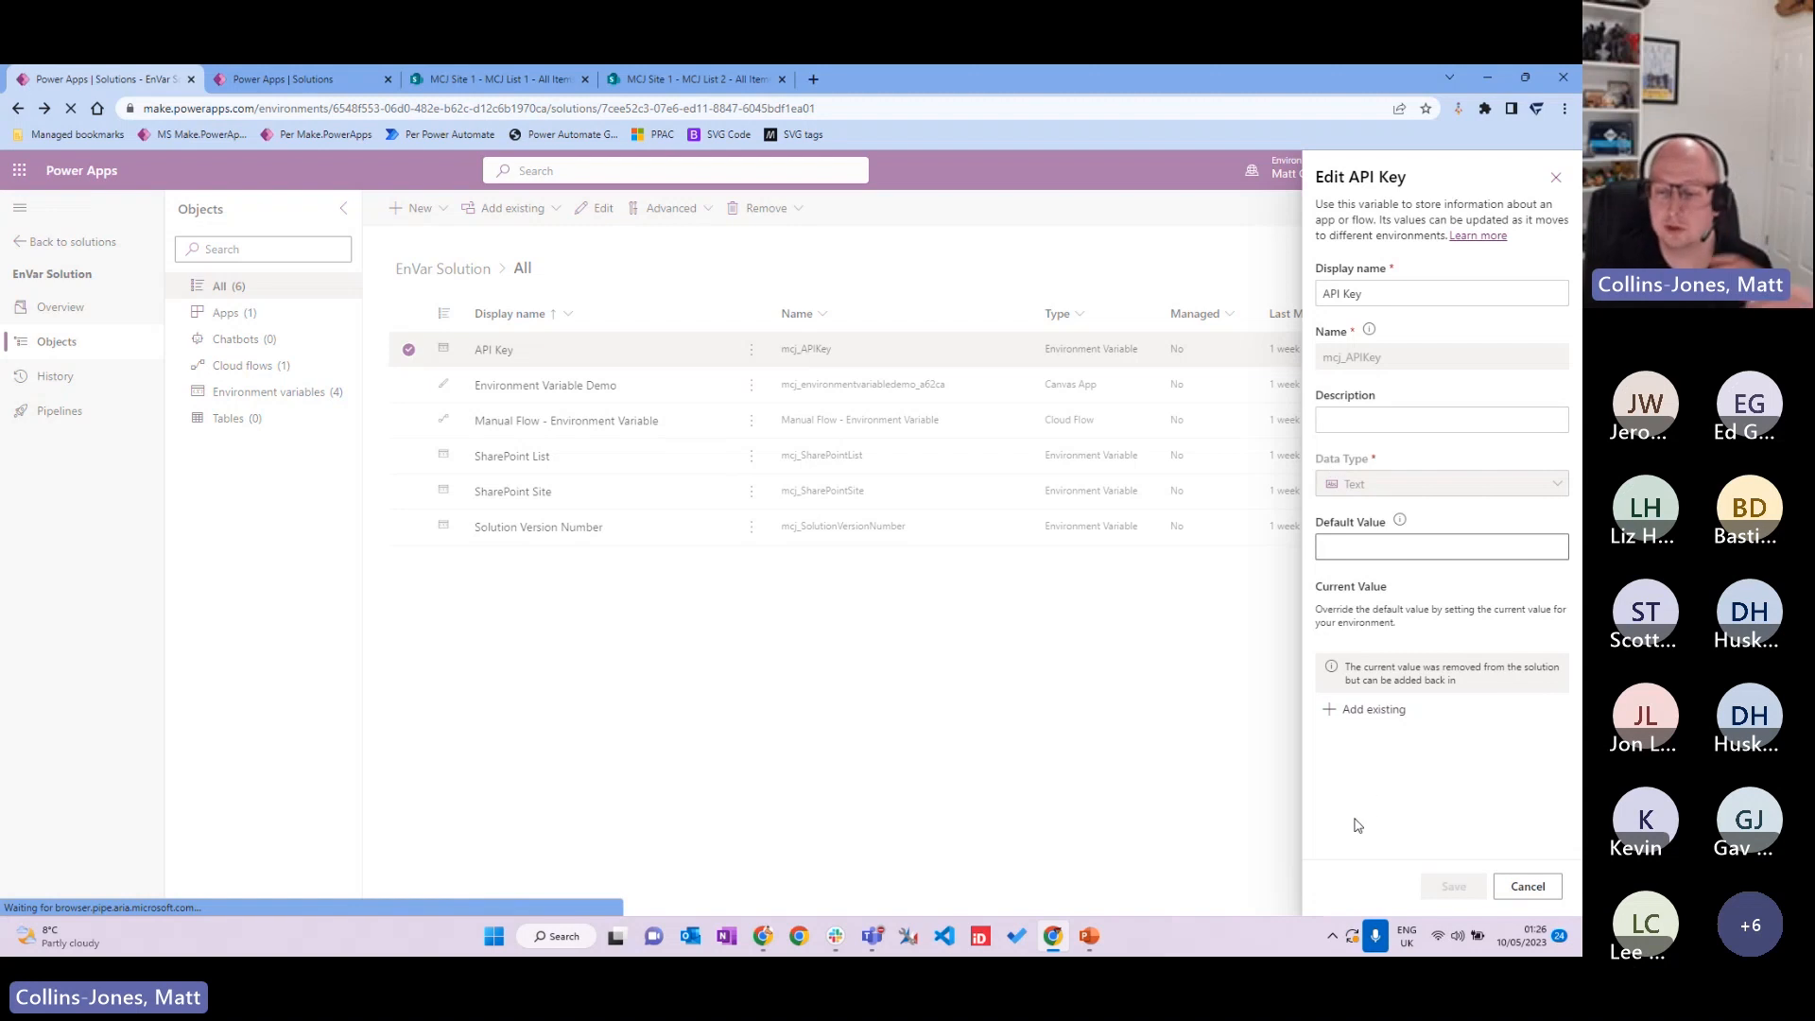
left_click(1528, 889)
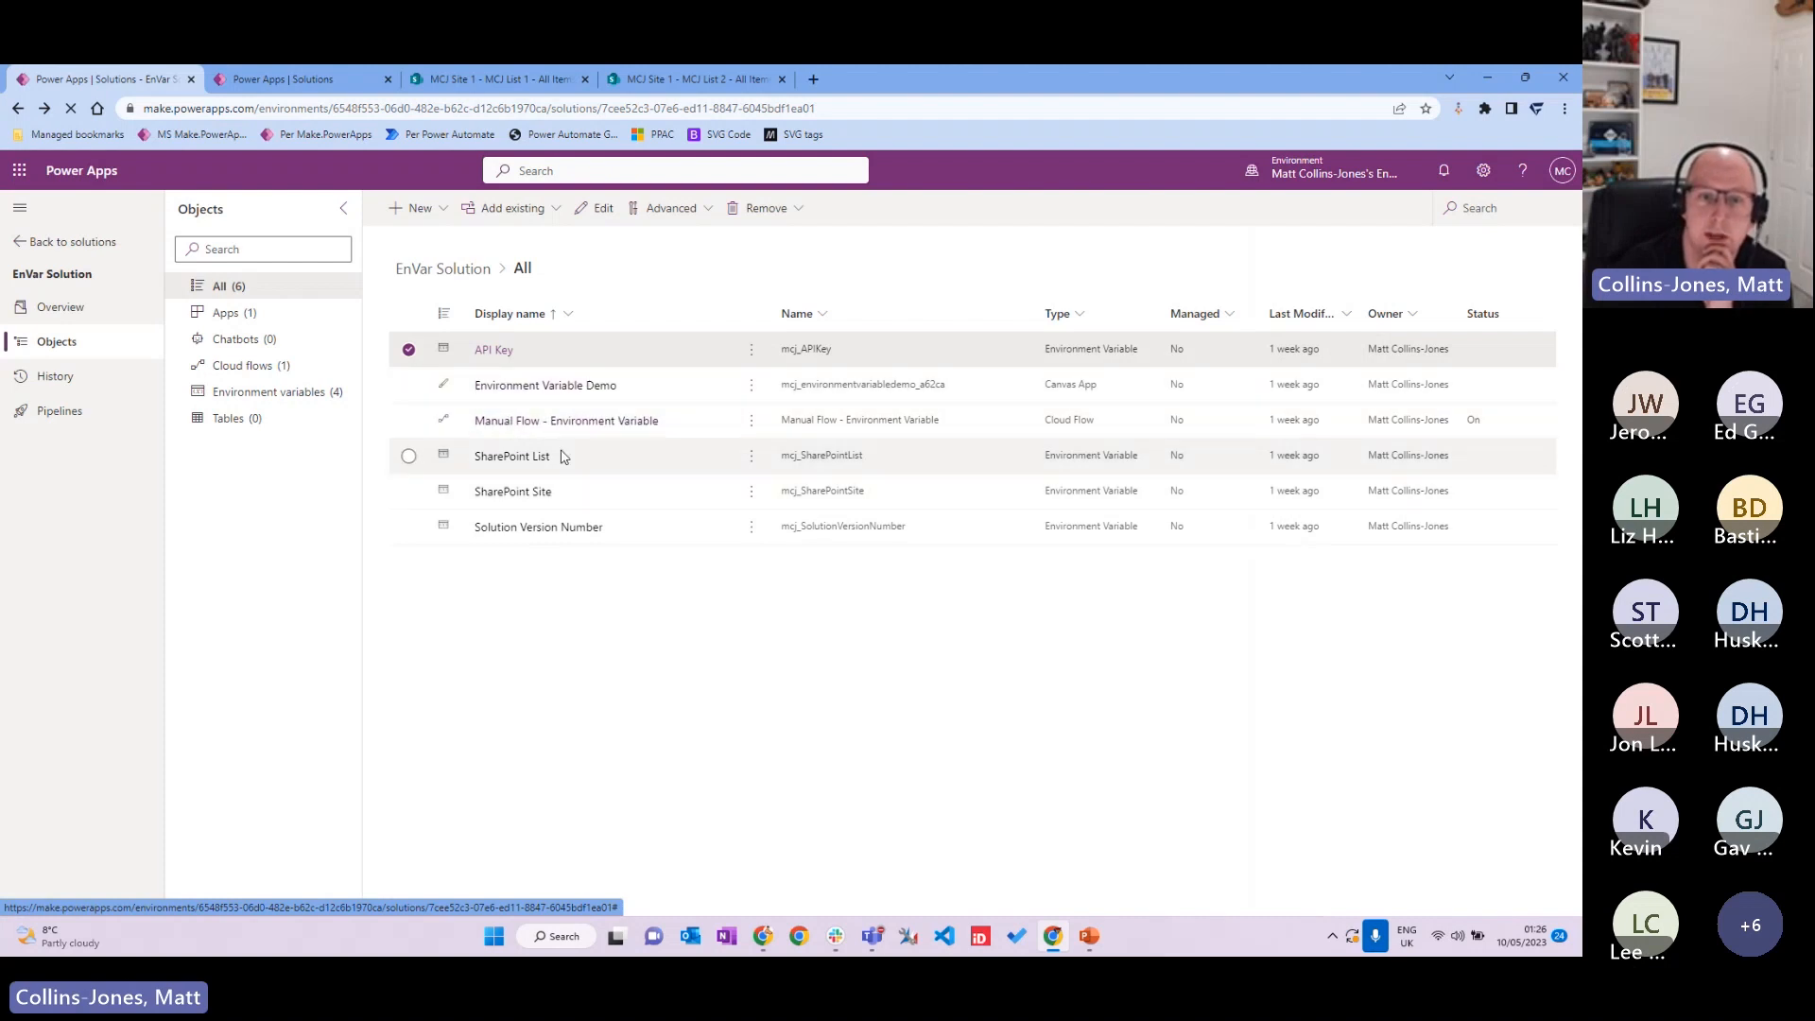
Step: Review the SharePoint Site variable's default value, close it, then open the SharePoint List variable
left_click(525, 489)
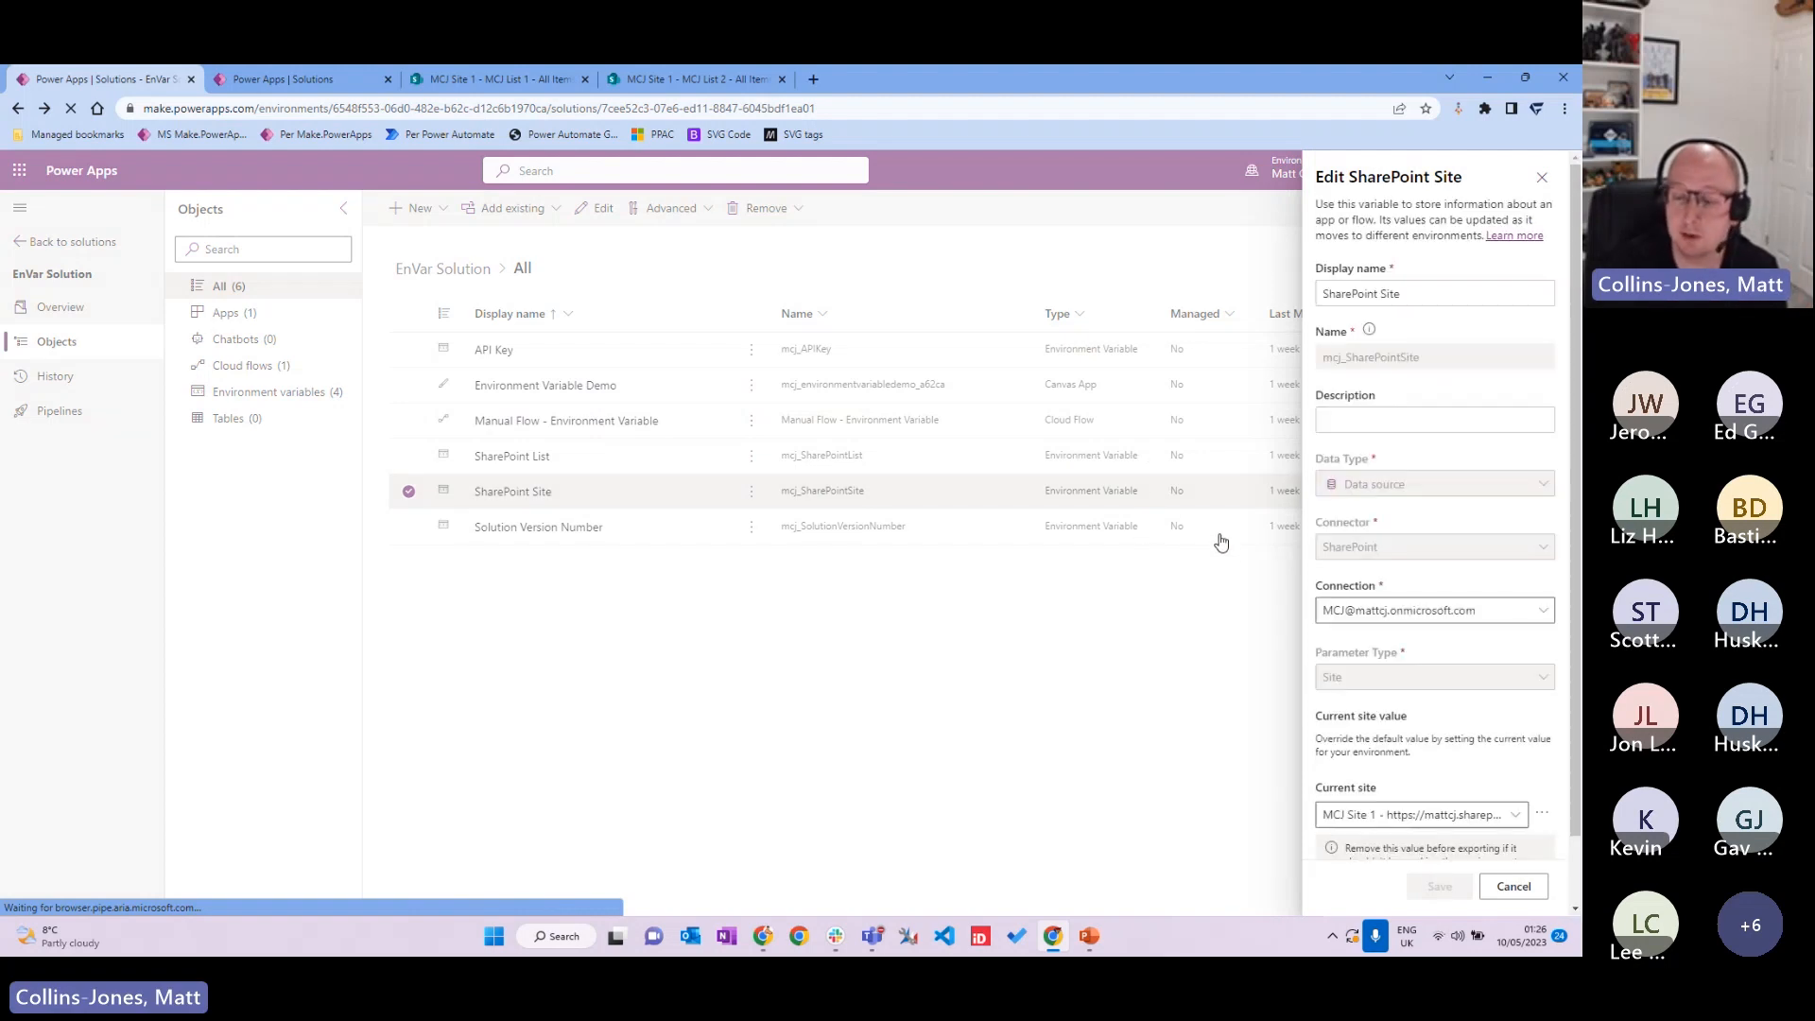
scroll(1495, 526, "down", 1)
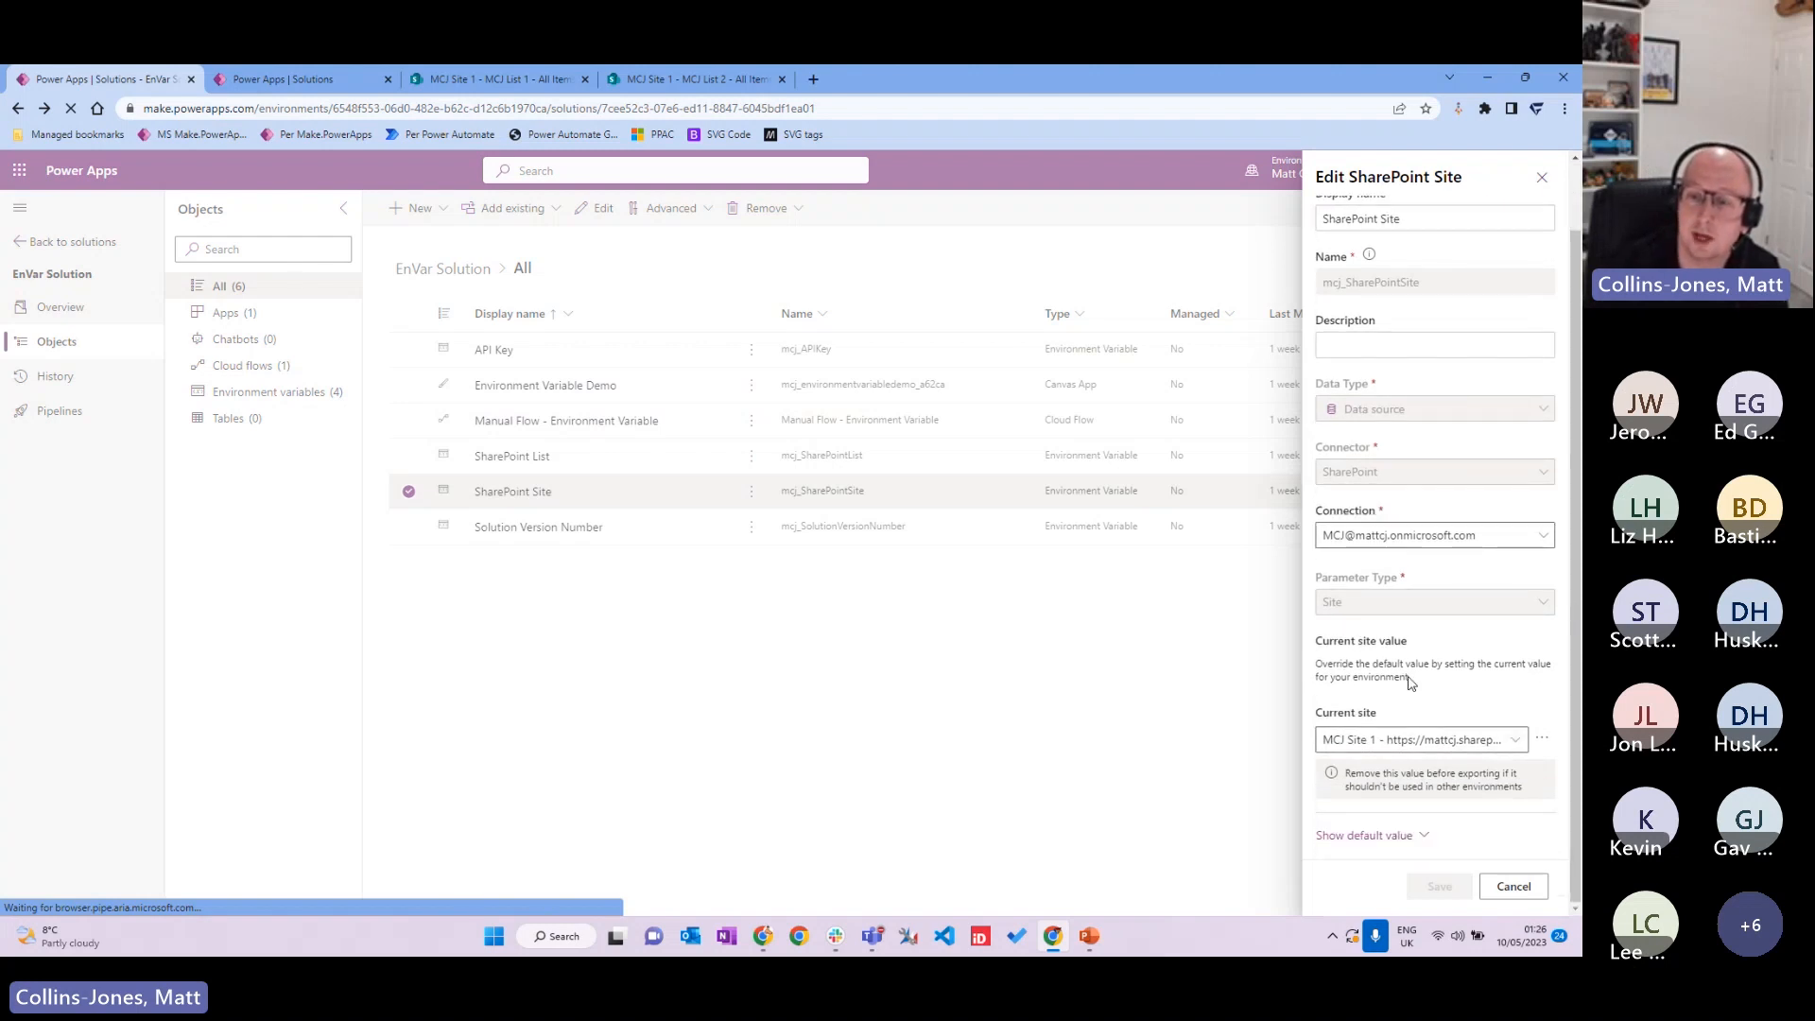
left_click(1409, 836)
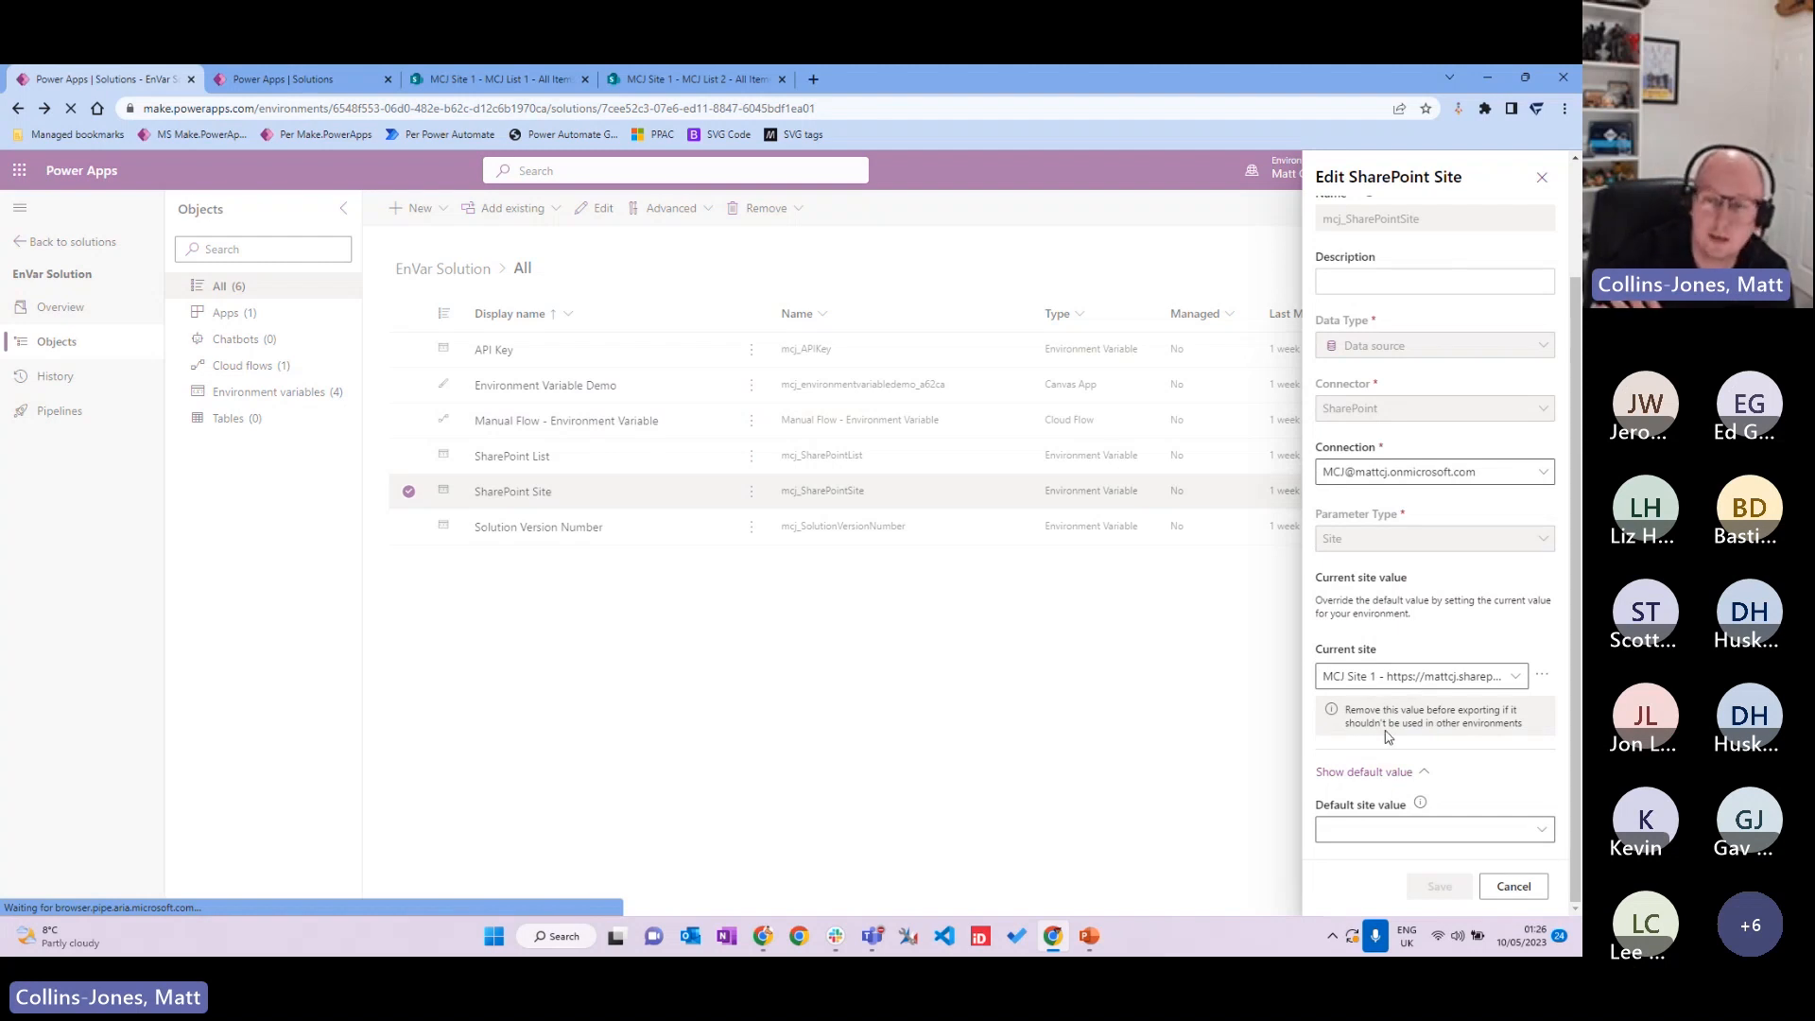
left_click(1542, 677)
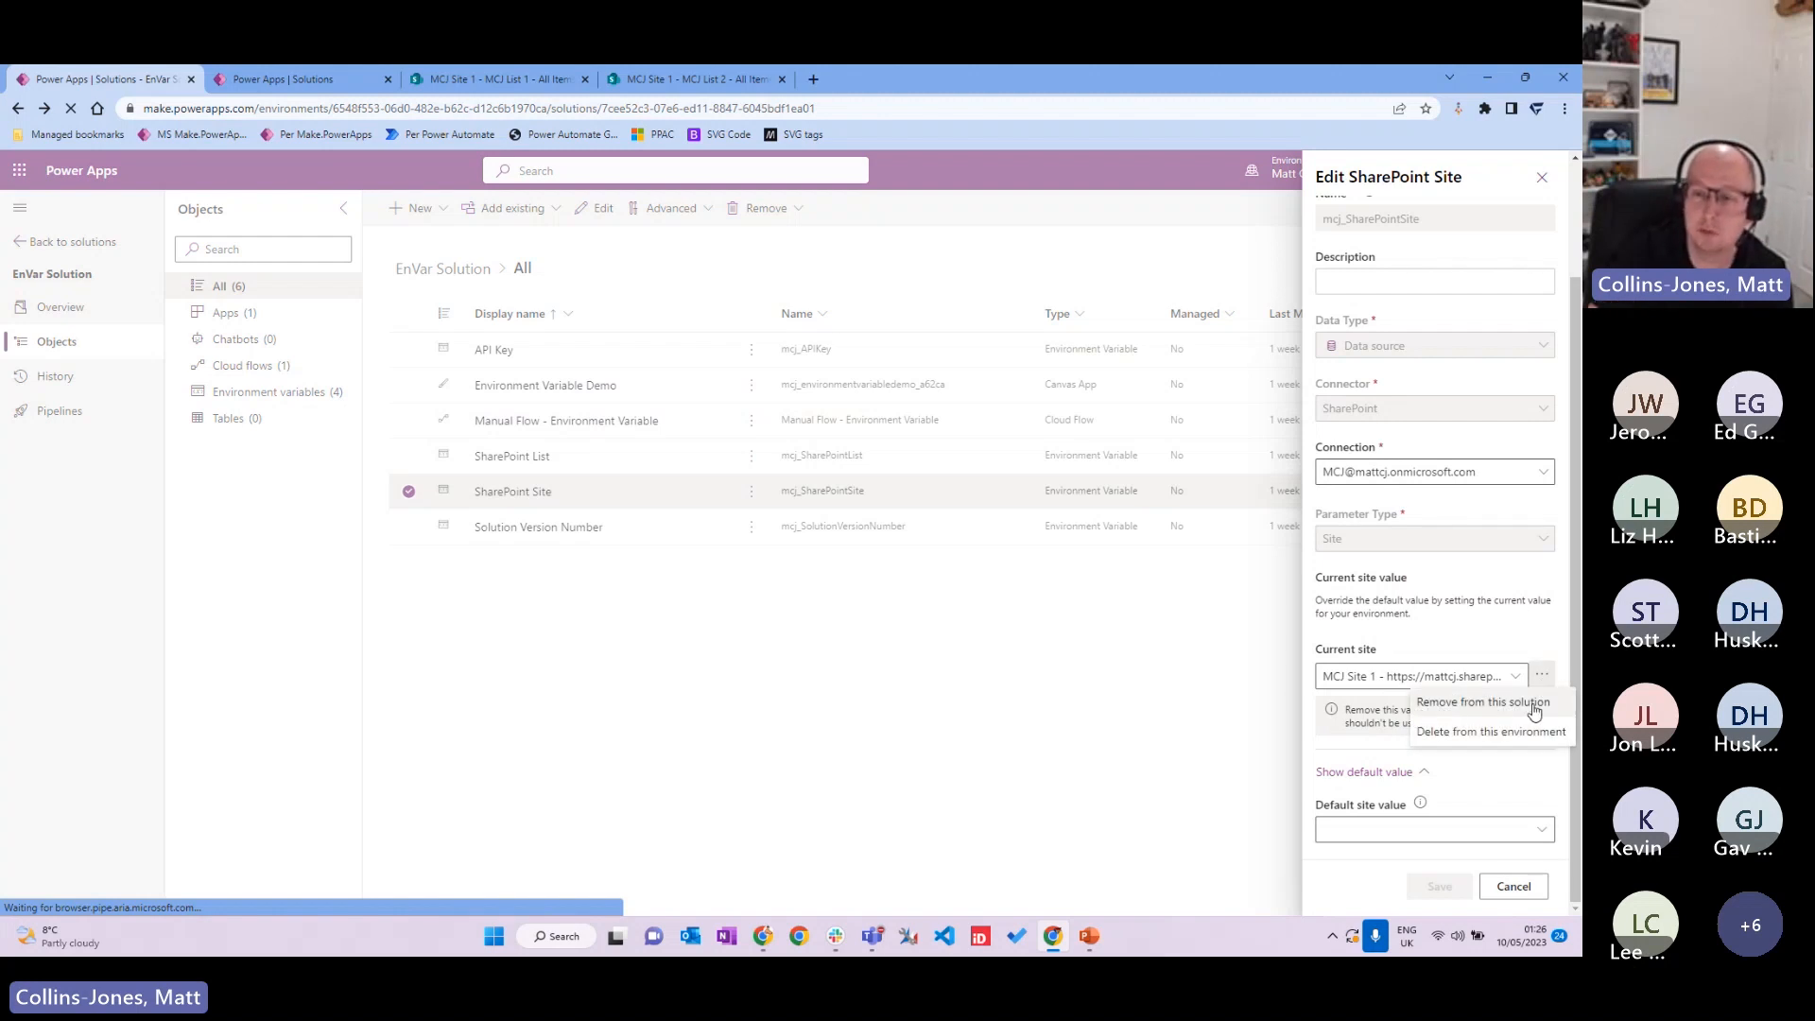
left_click(1499, 612)
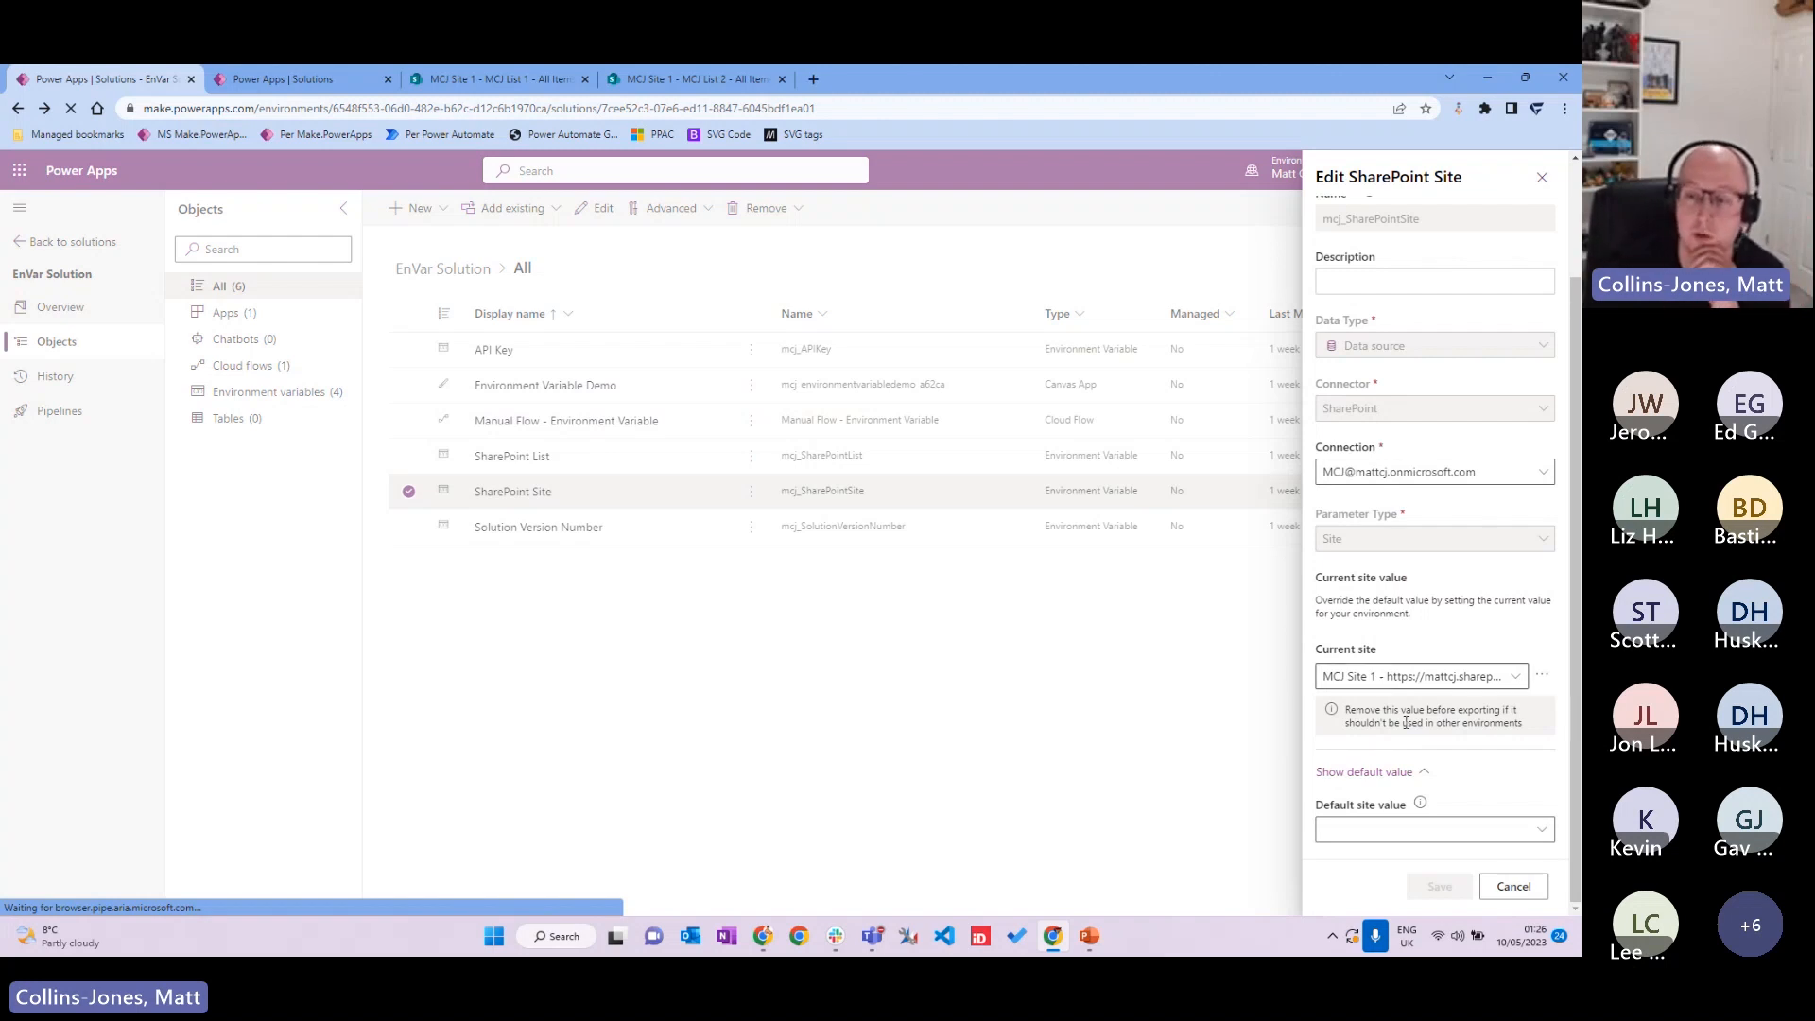
left_click(1513, 886)
left_click(535, 457)
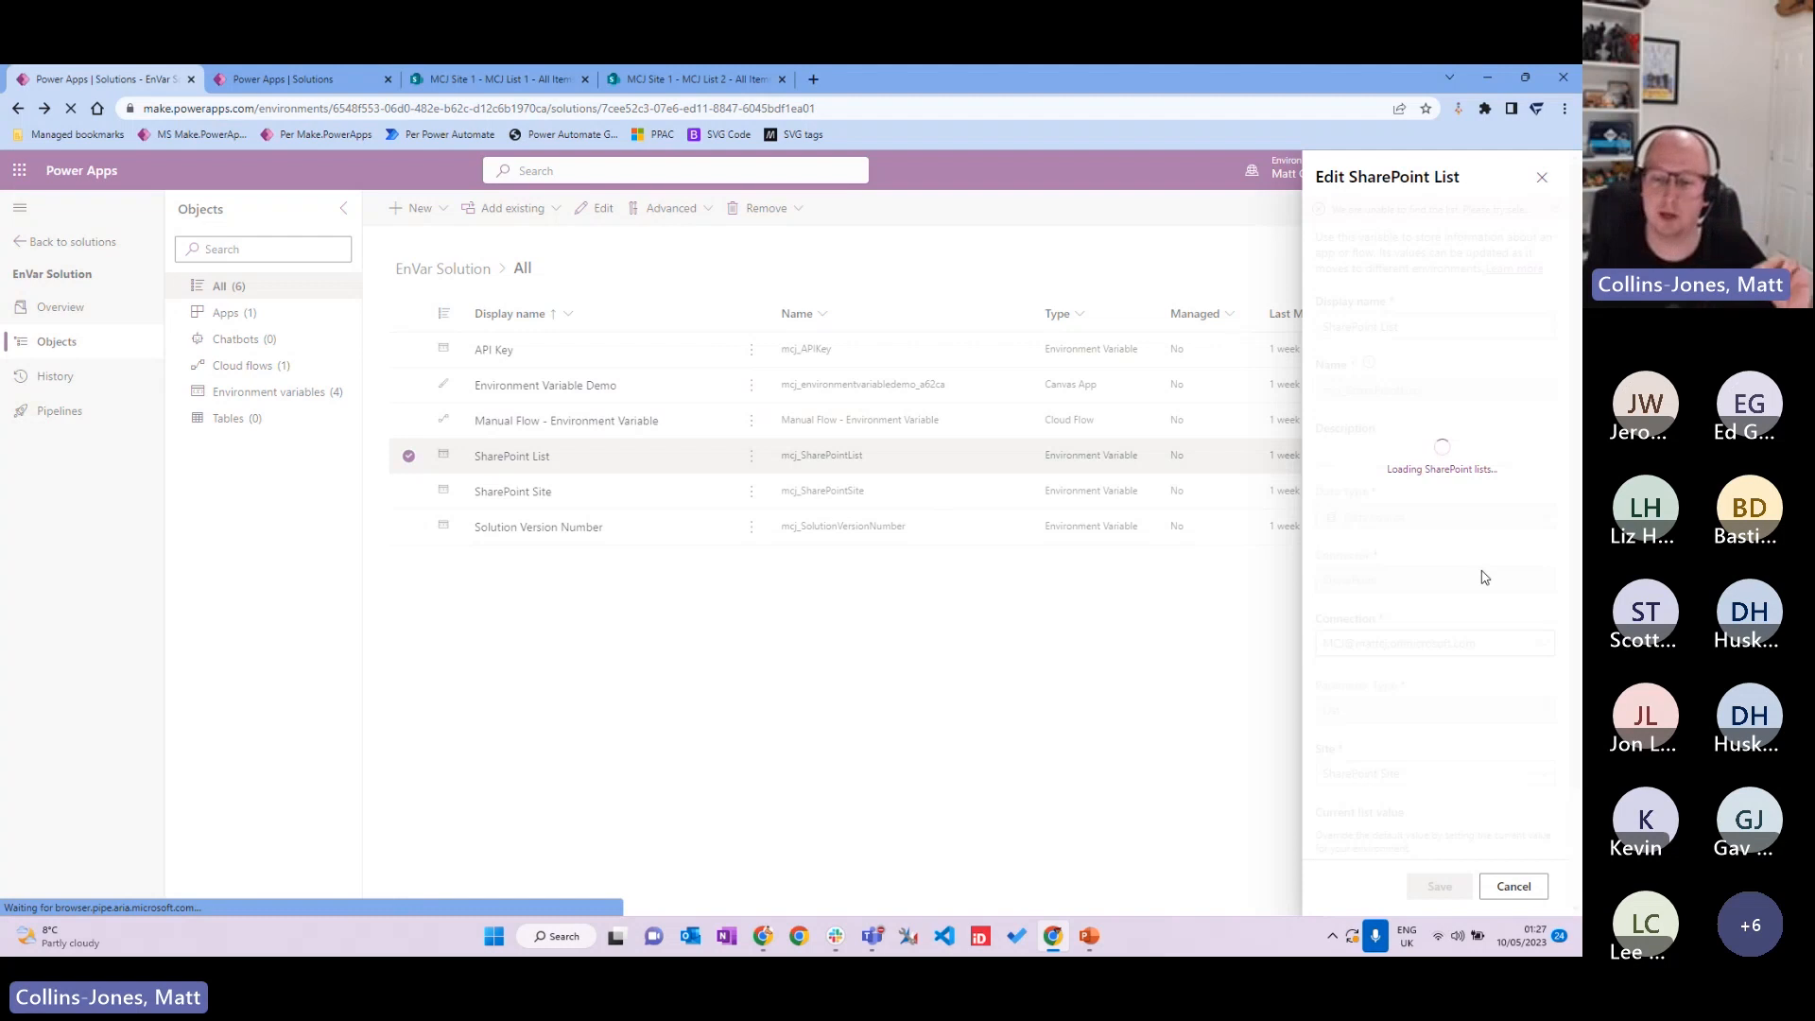
Step: Check the SharePoint List variable's site choices and default value, then cancel without saving
scroll(1482, 576, "down", 1)
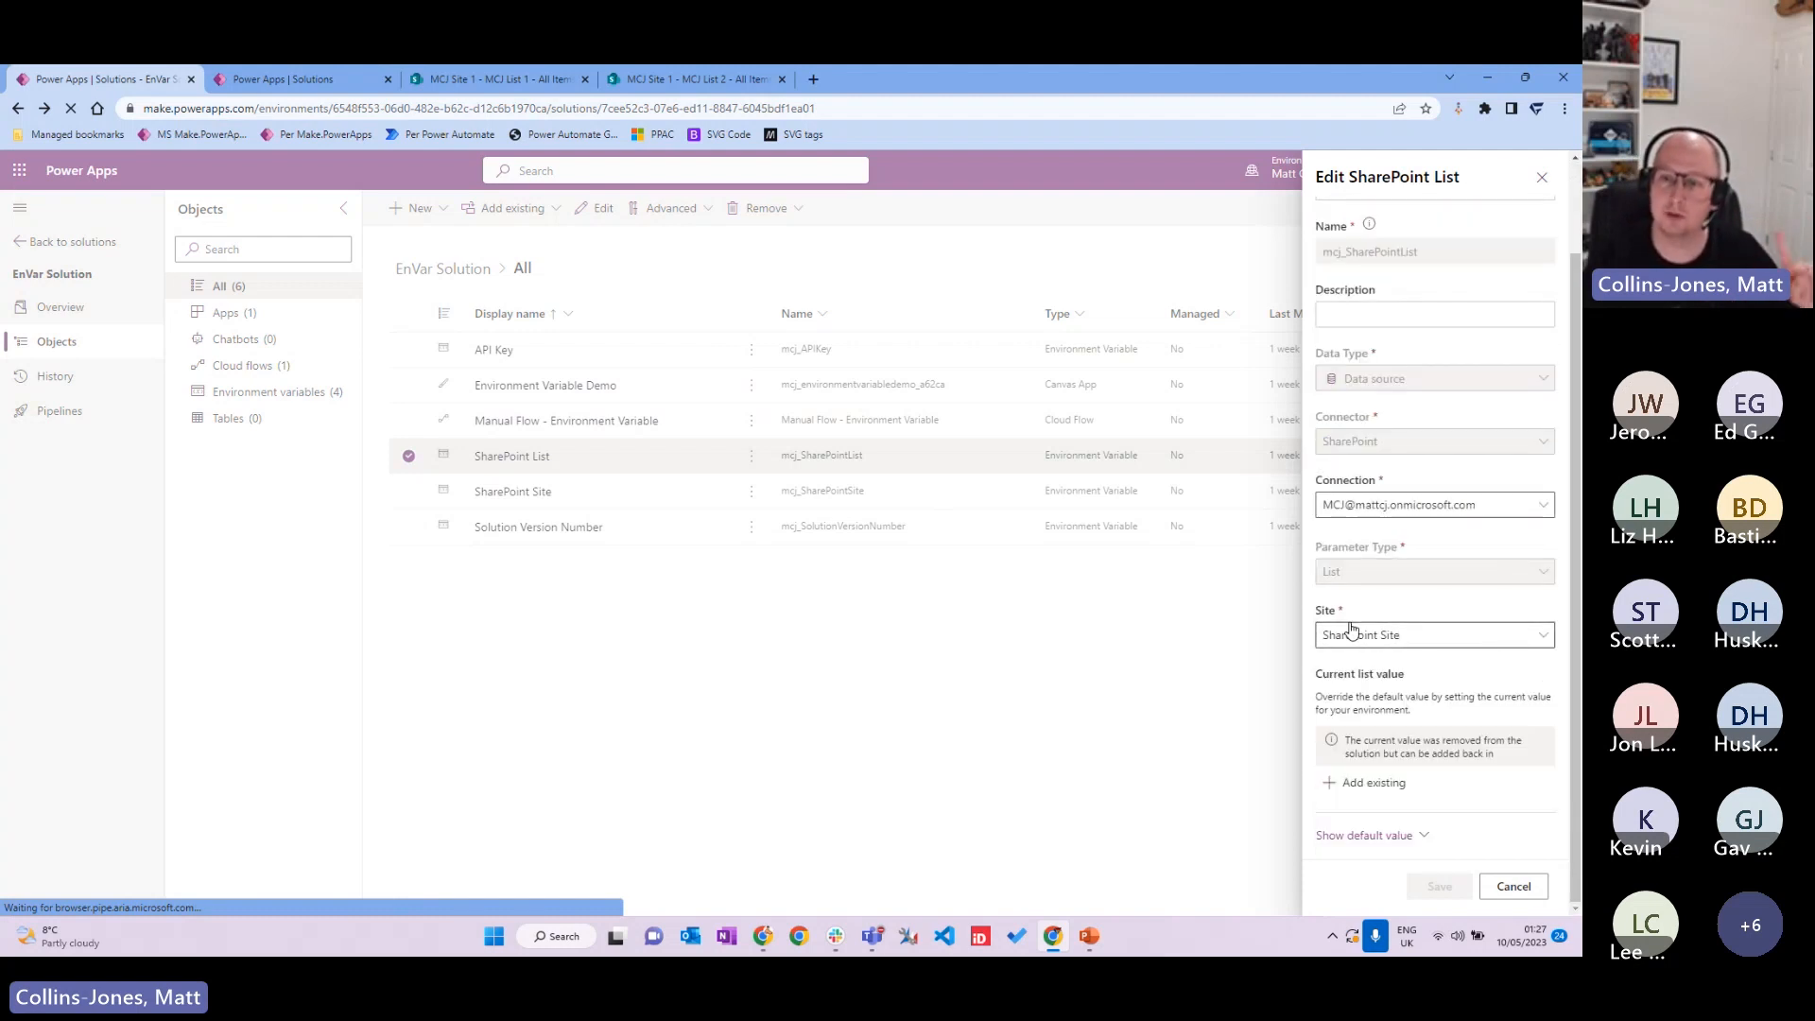
left_click(1534, 642)
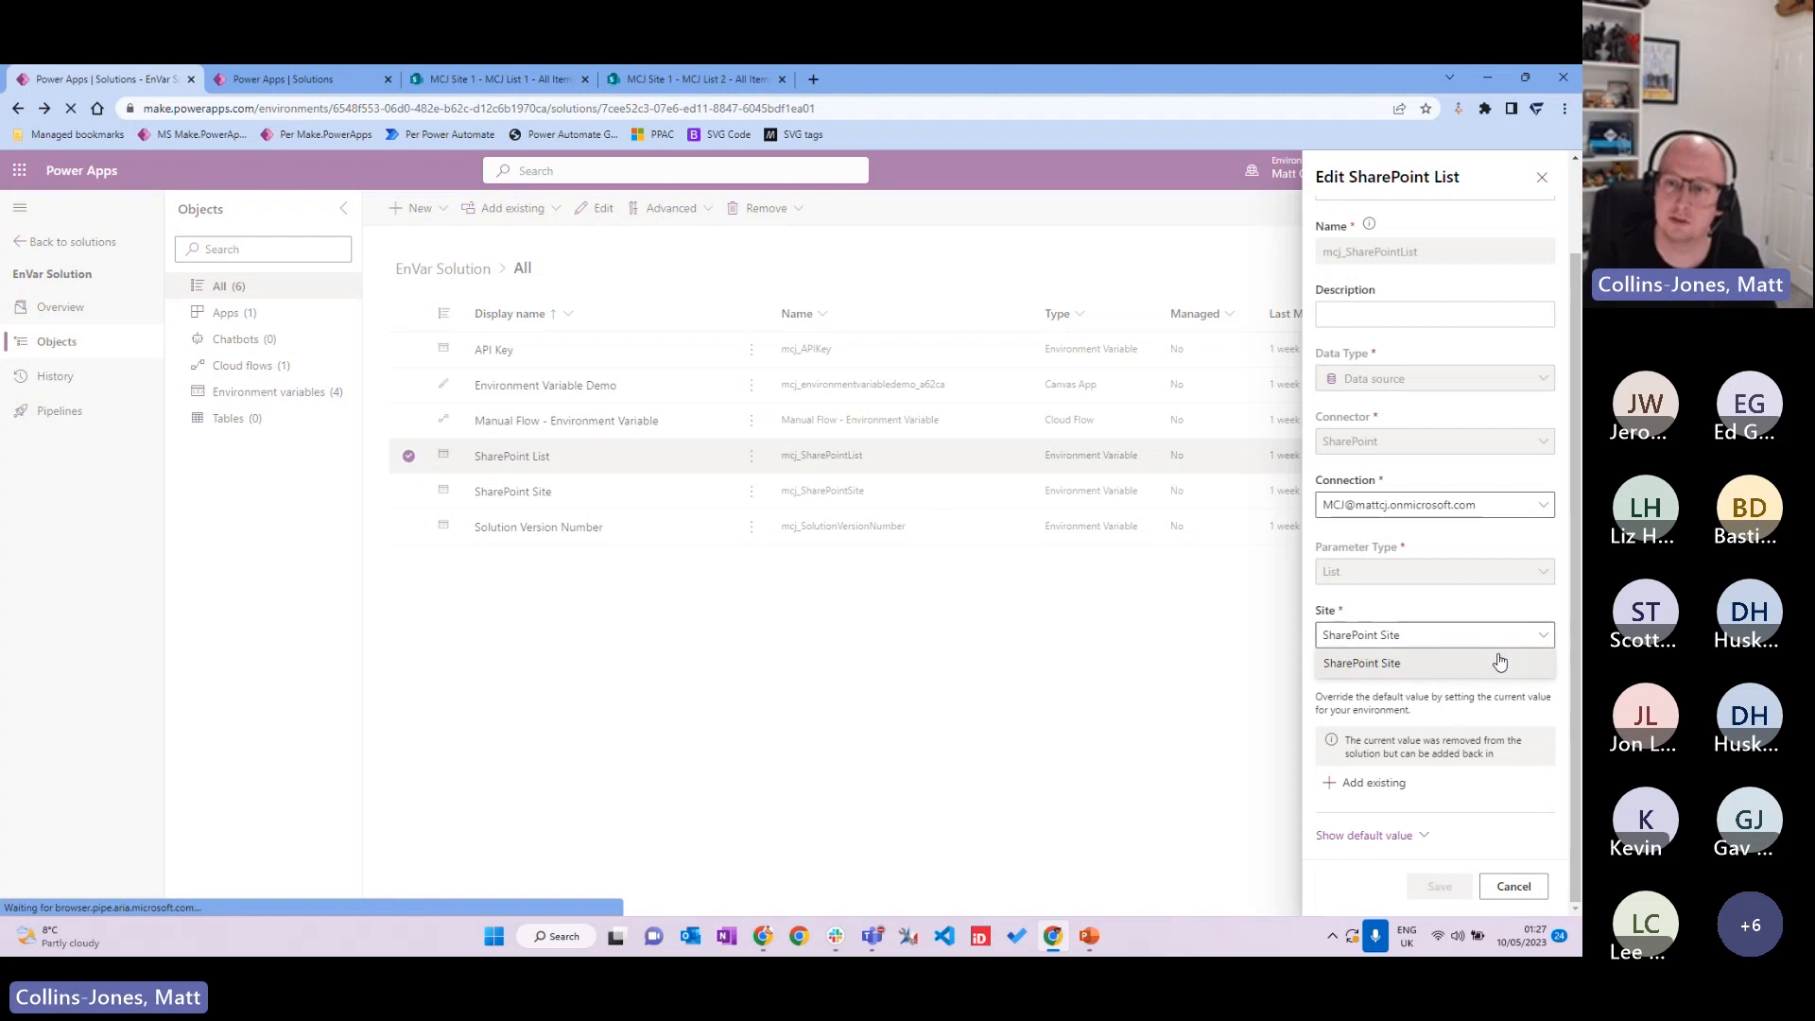
left_click(1492, 625)
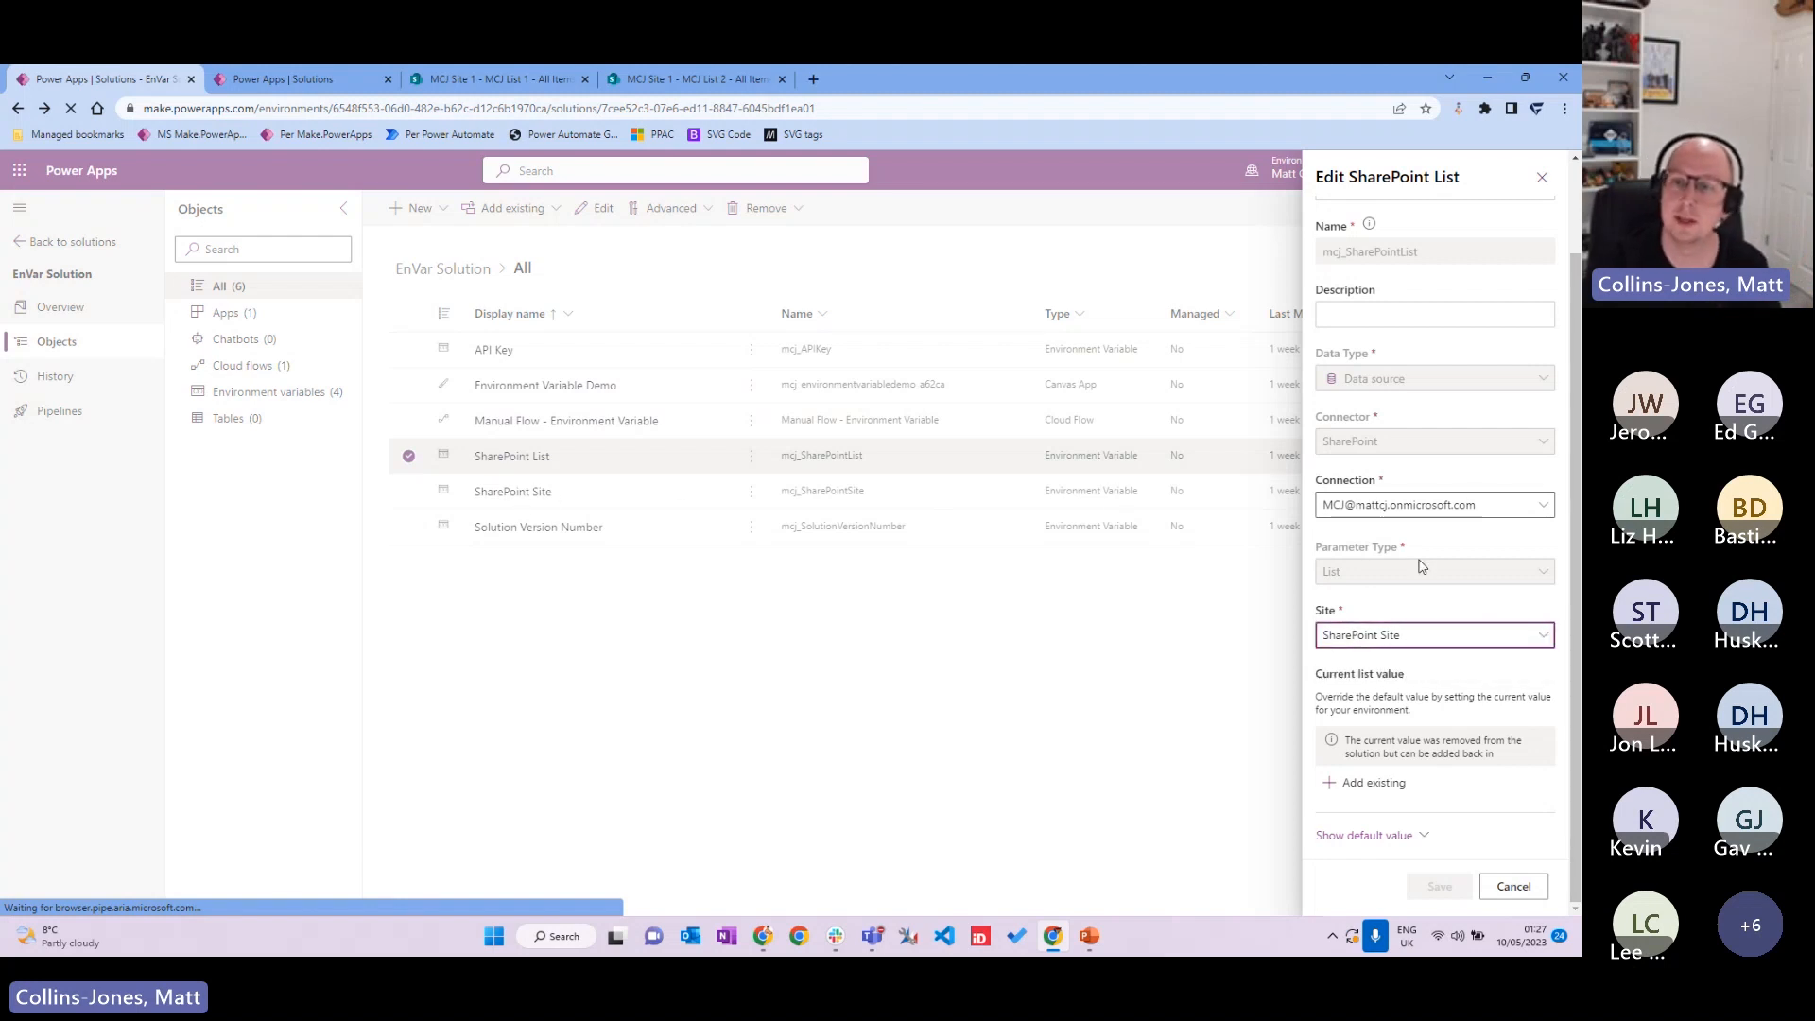
key("XF86AudioRaiseVolume")
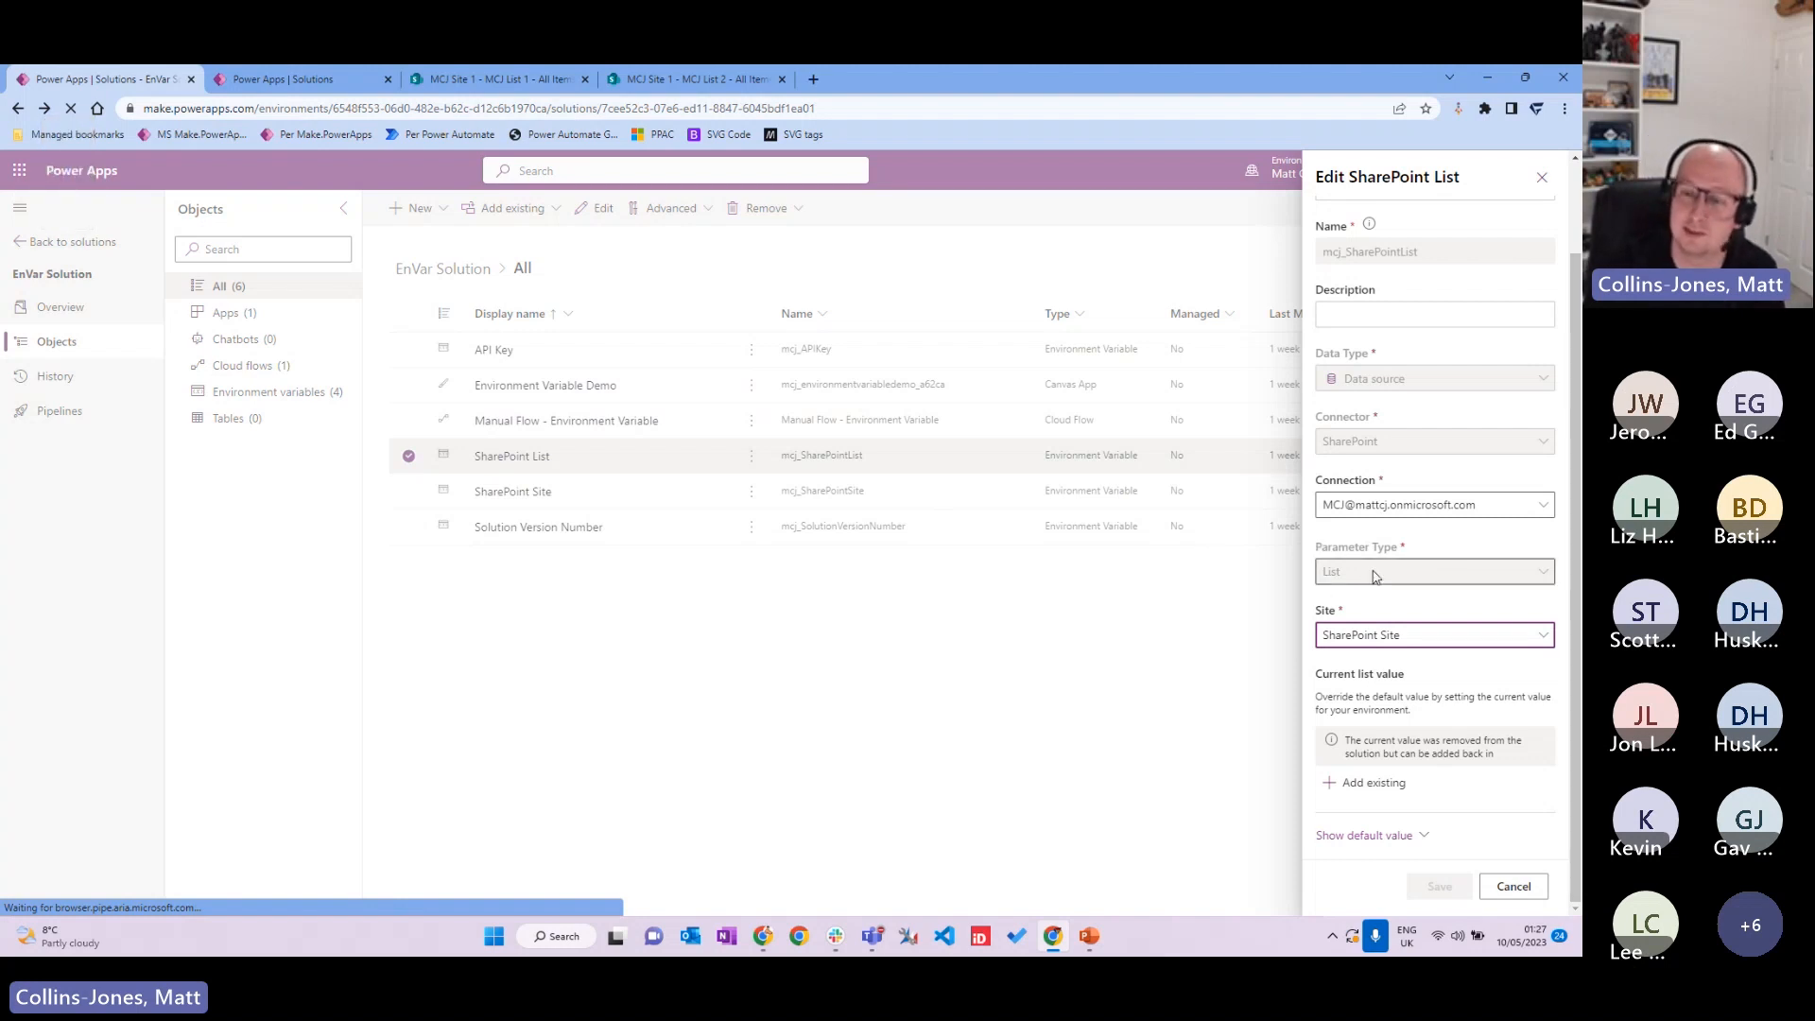
left_click(1380, 836)
scroll(1385, 822, "down", 1)
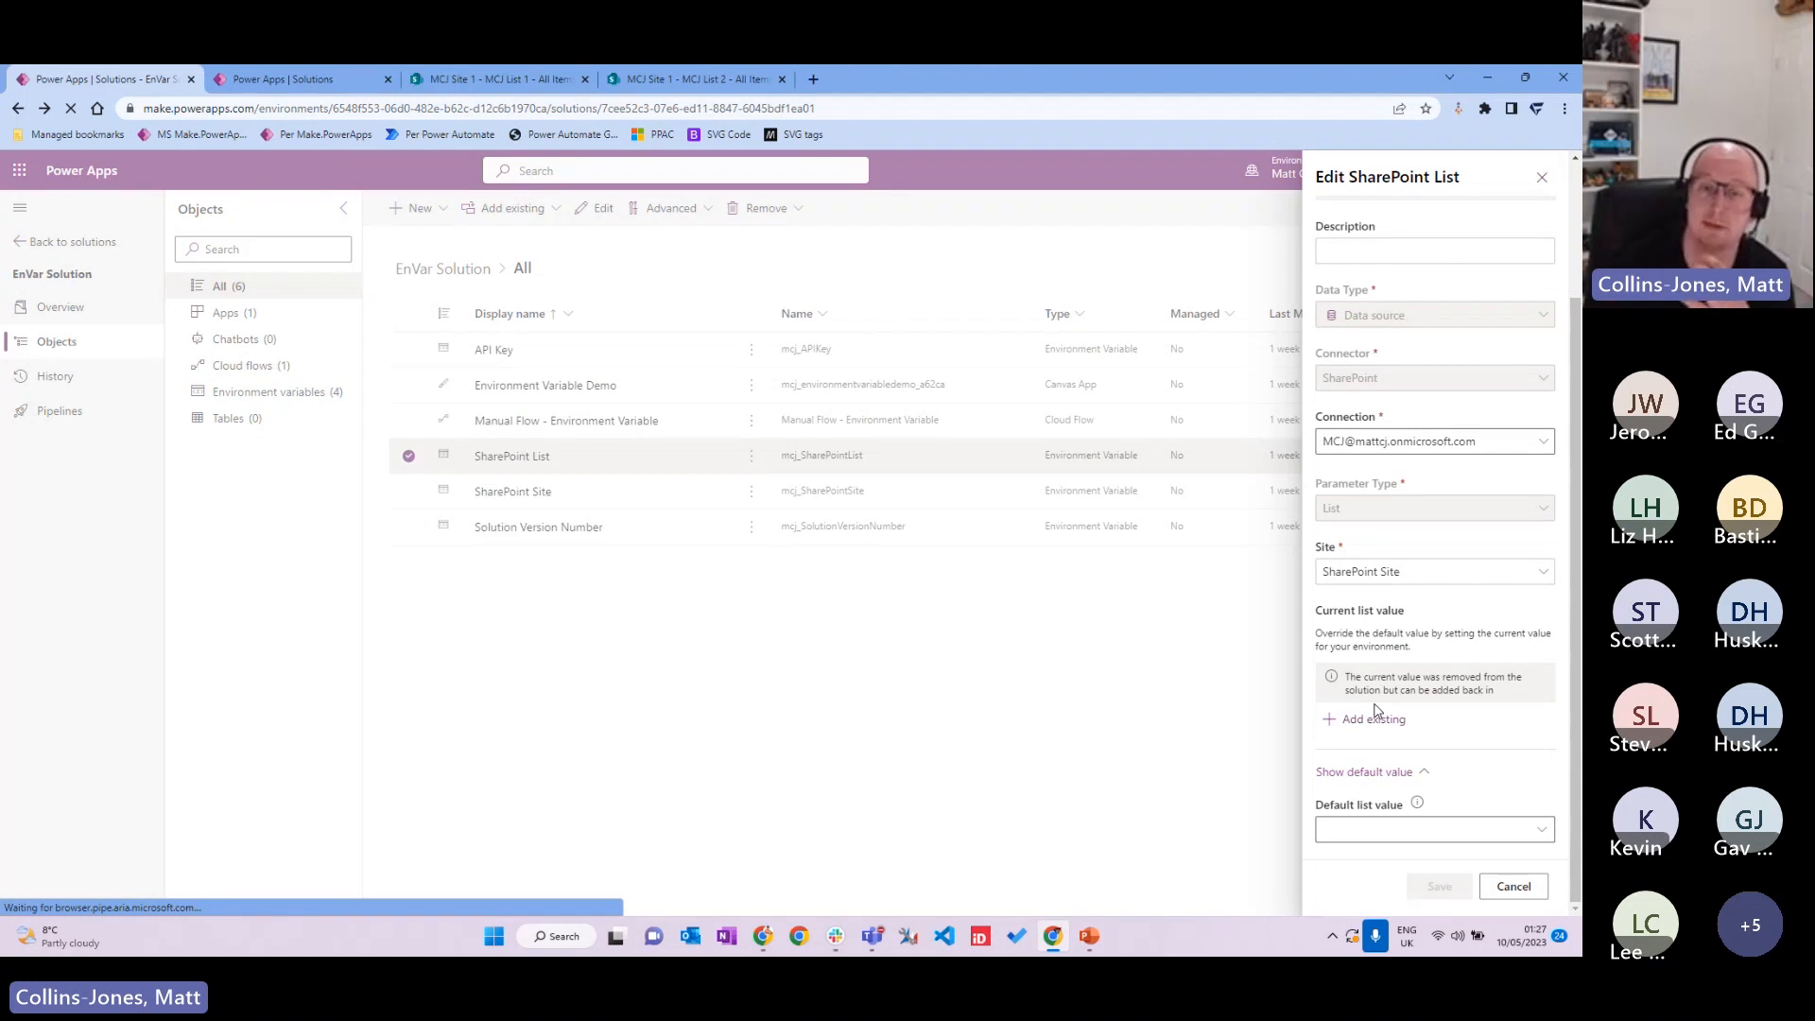
left_click(1513, 885)
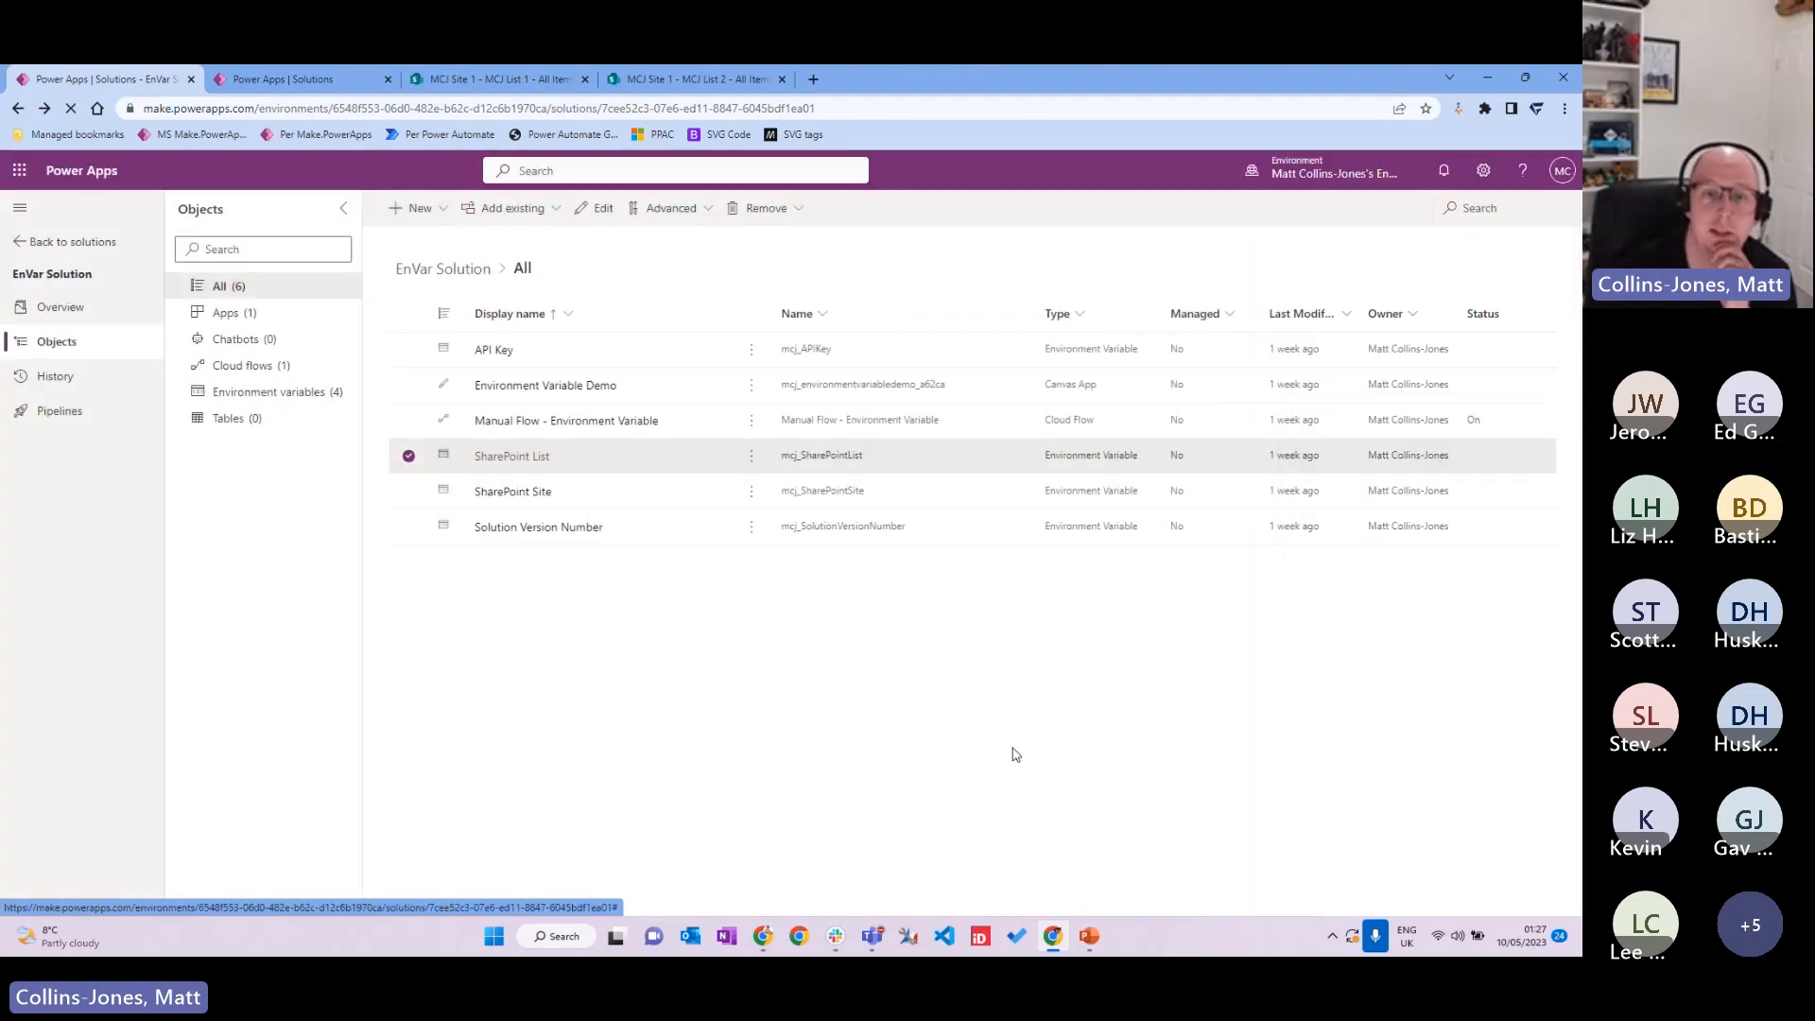
left_click(566, 537)
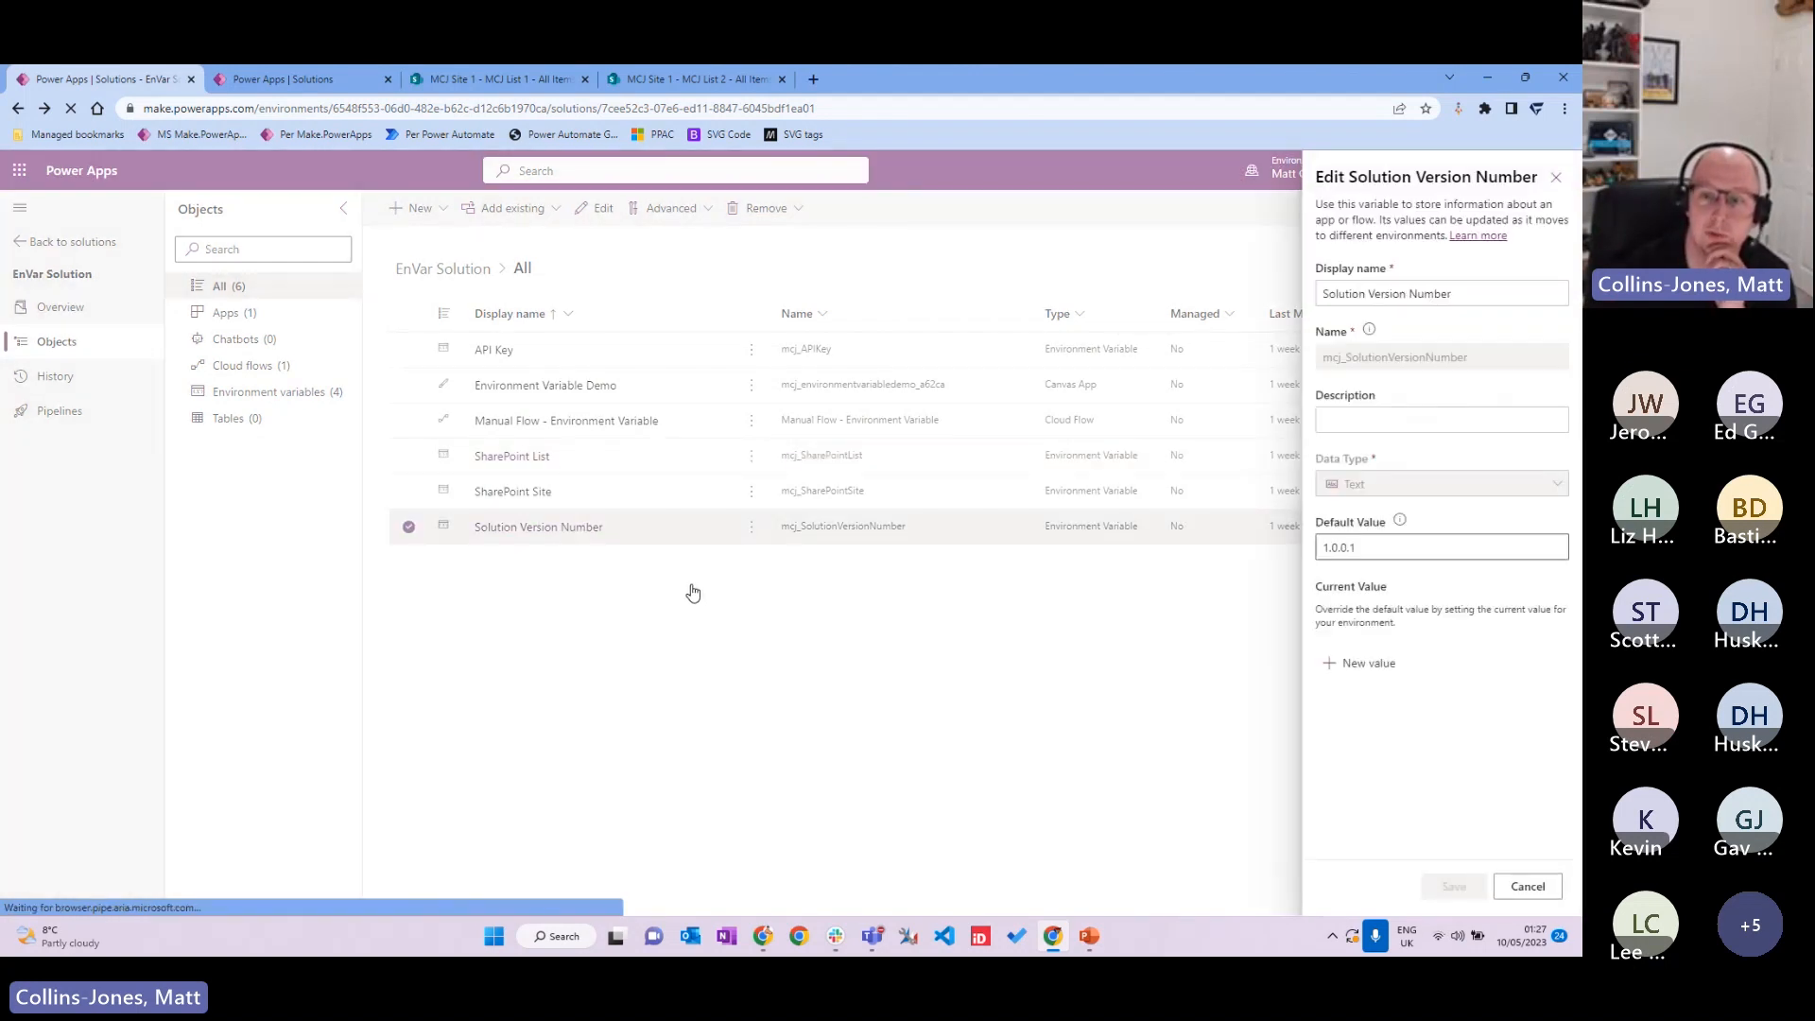
left_click(1377, 547)
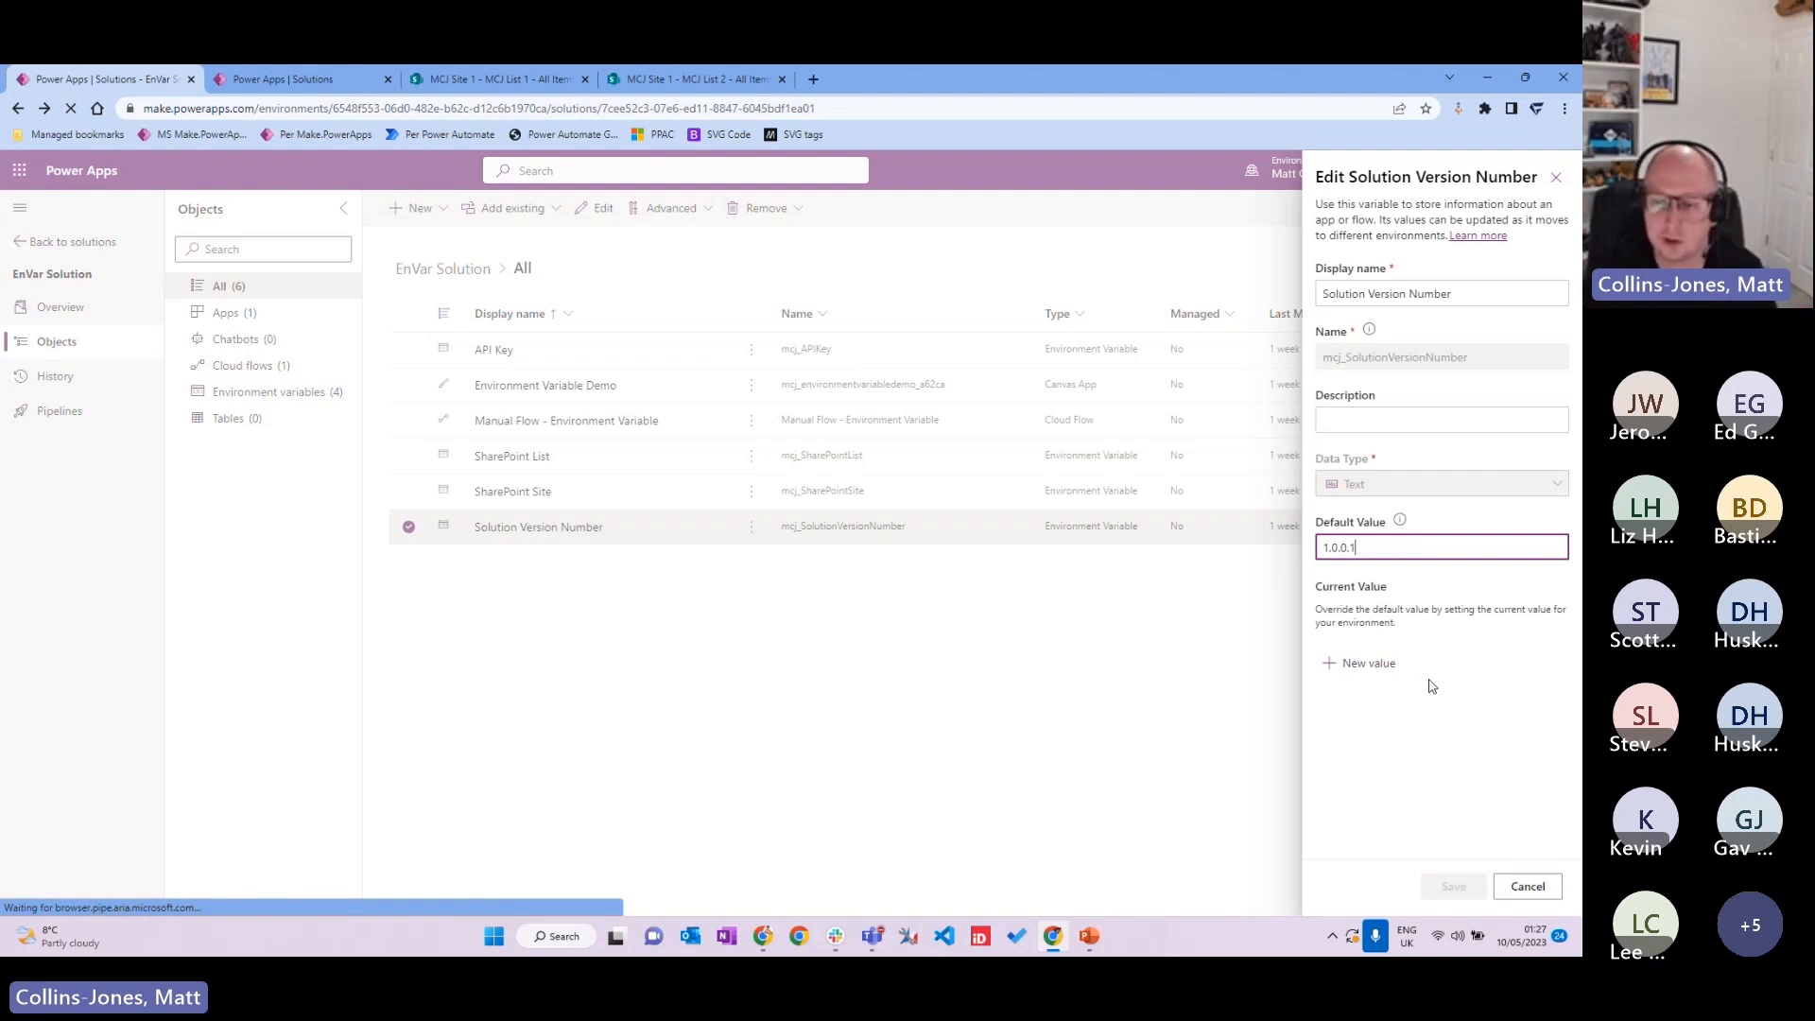
left_click(1526, 889)
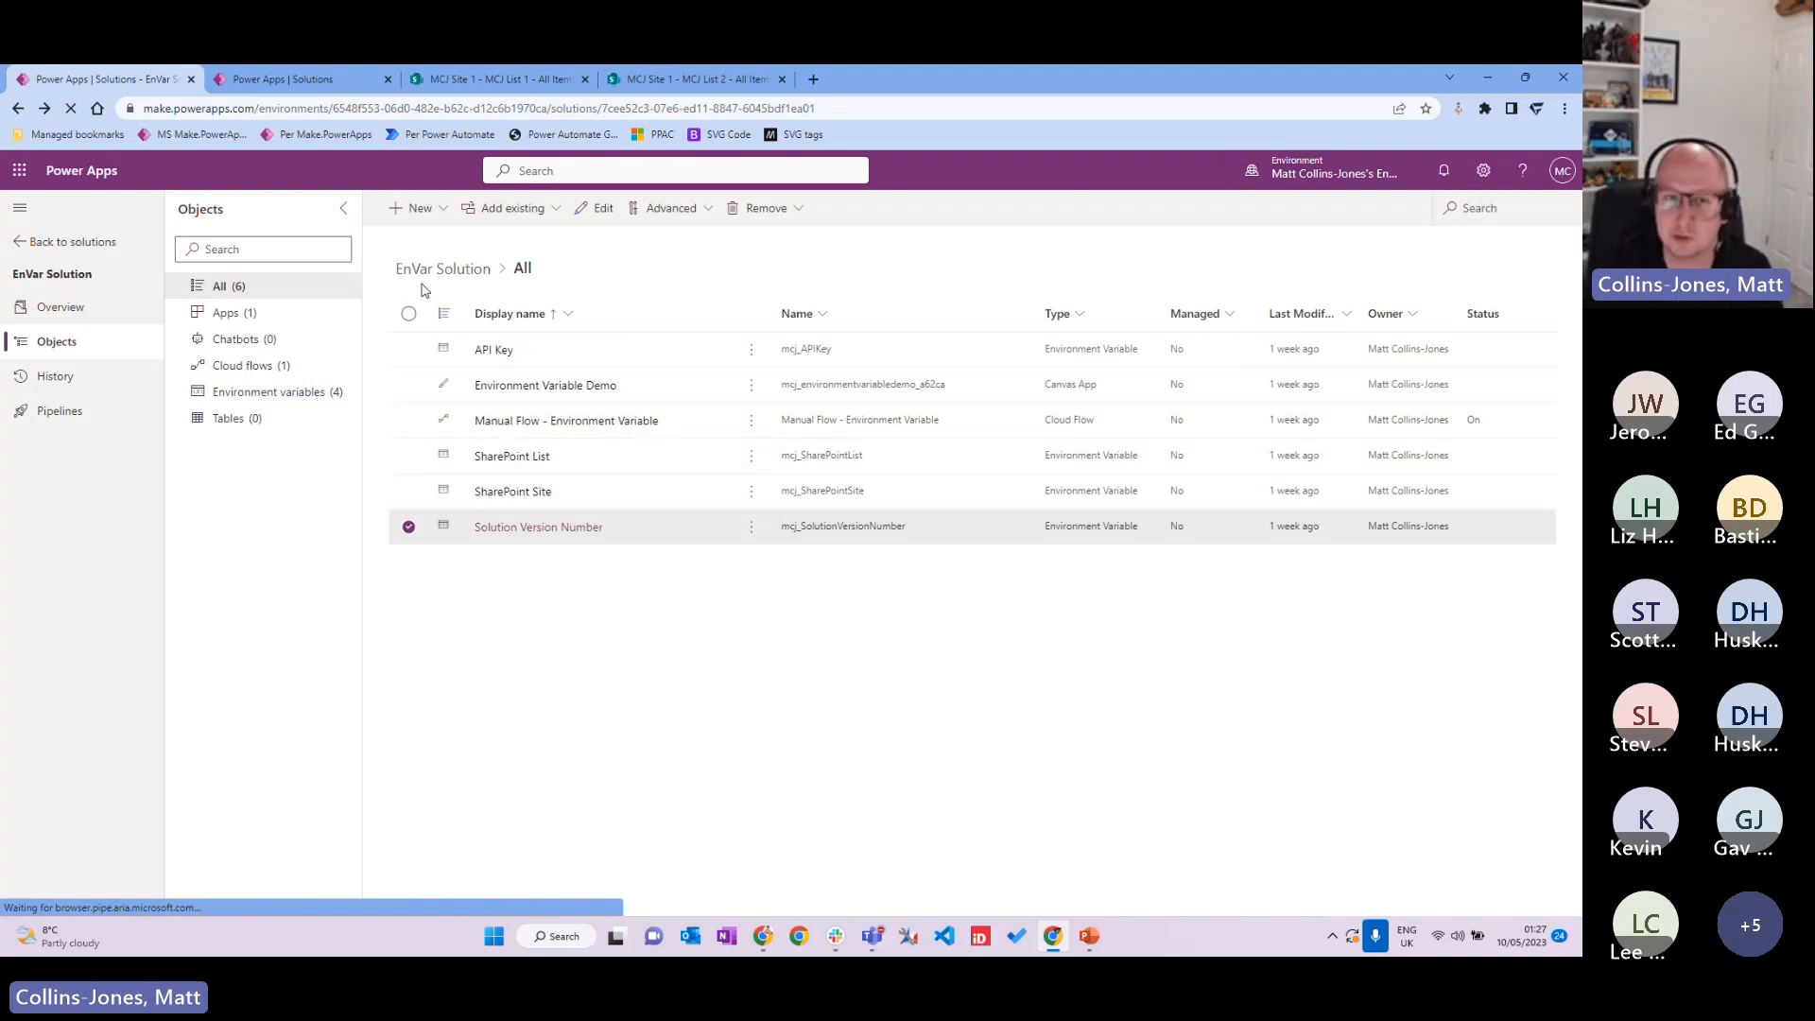
Step: Switch to the browser tab showing the MCJ 2 environment's Solutions list
left_click(359, 85)
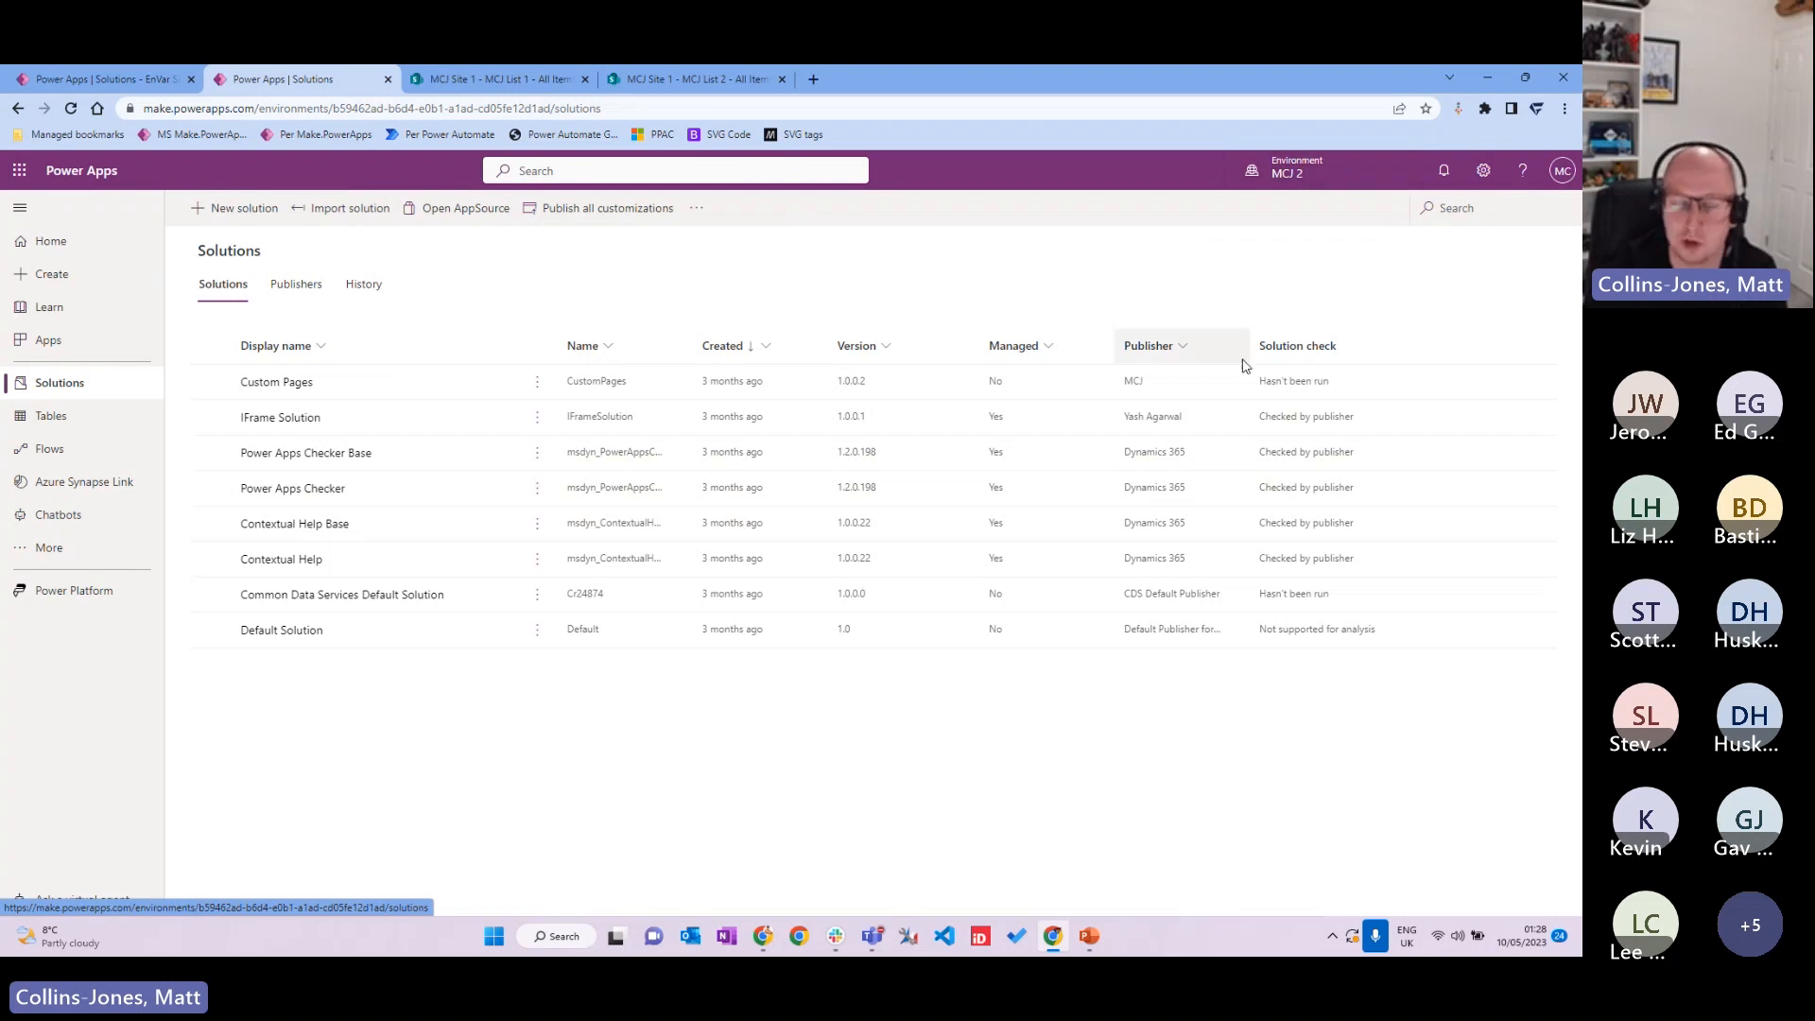
Step: Import EnVarSolution_1_0_0_1_managed.zip from Downloads and load its solution details
left_click(349, 219)
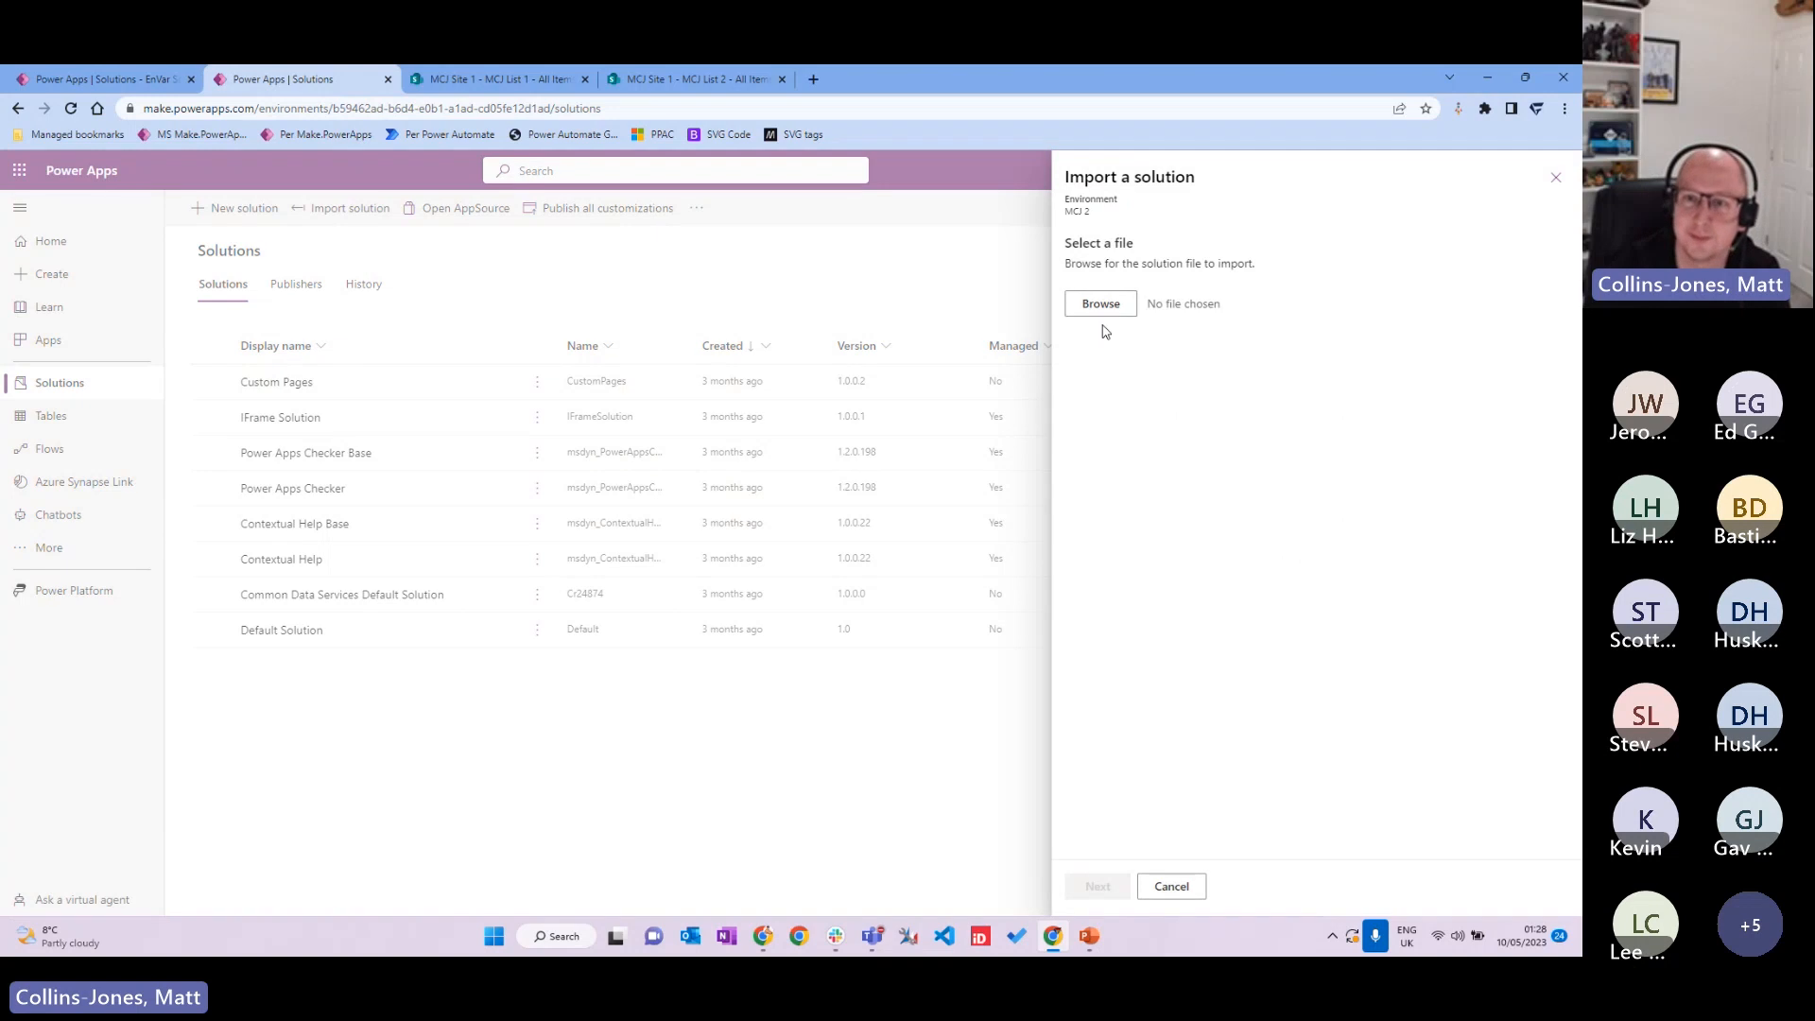
left_click(1117, 310)
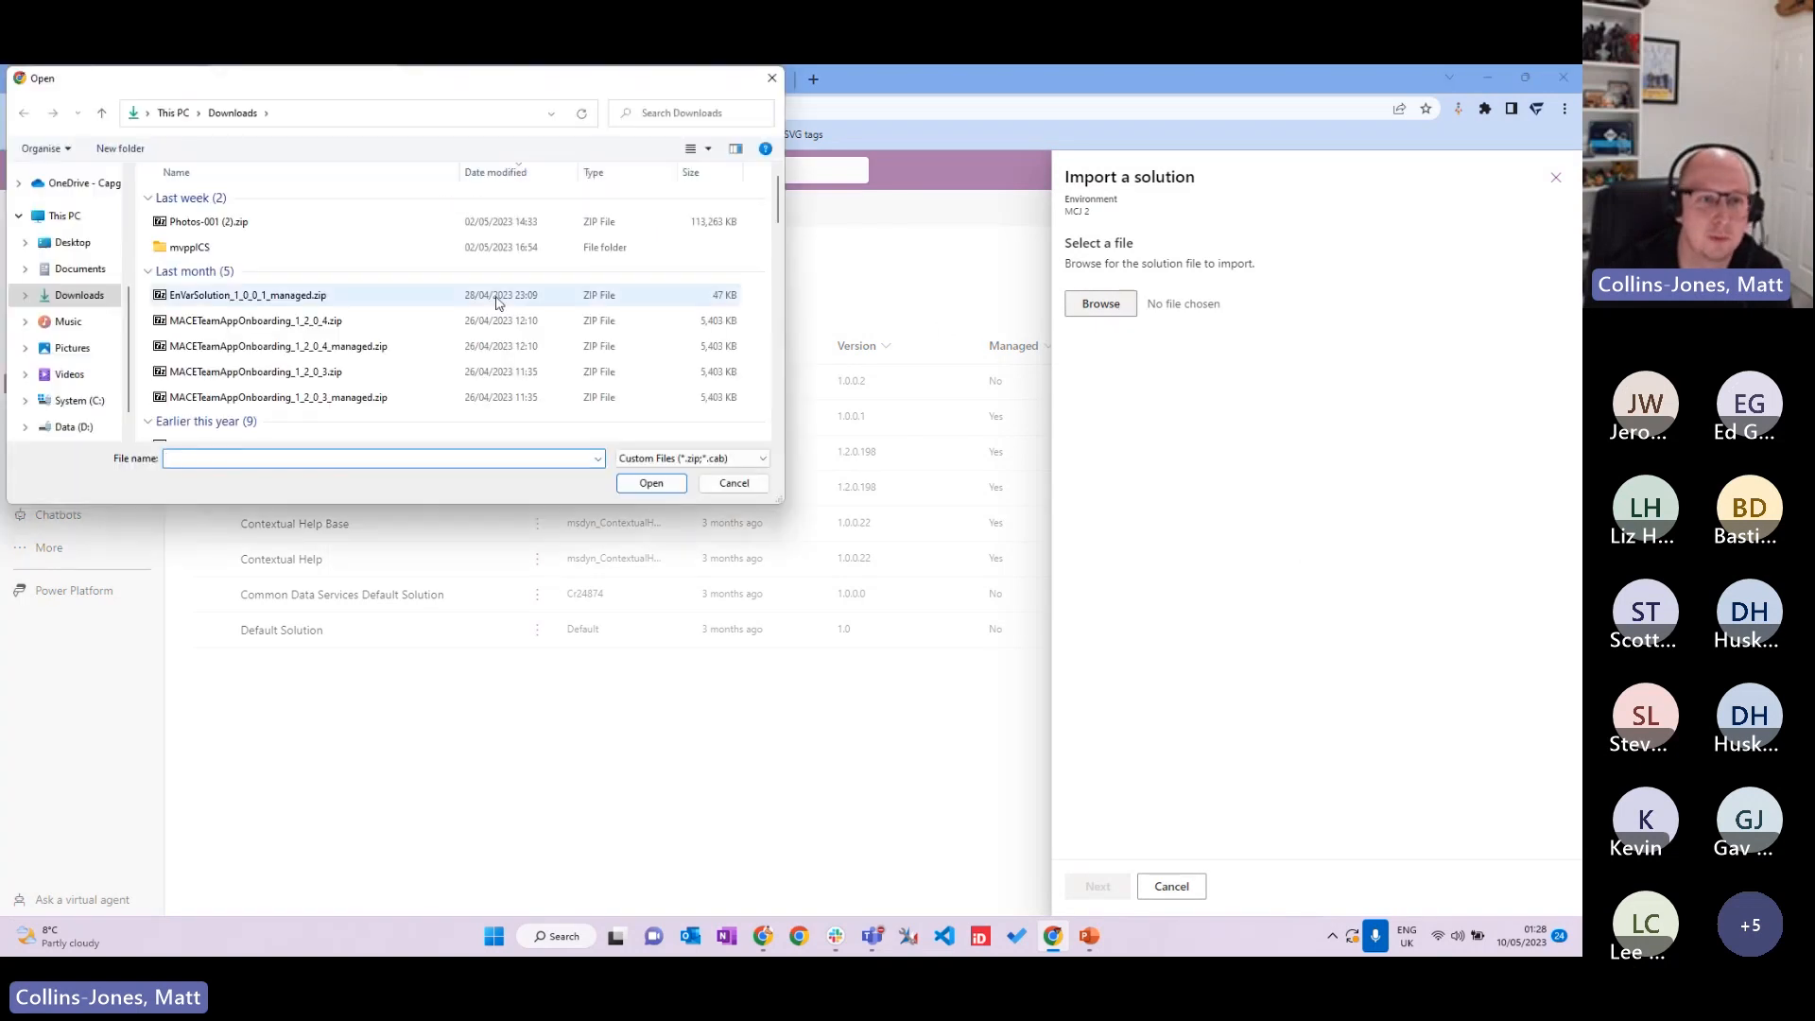
left_click(303, 296)
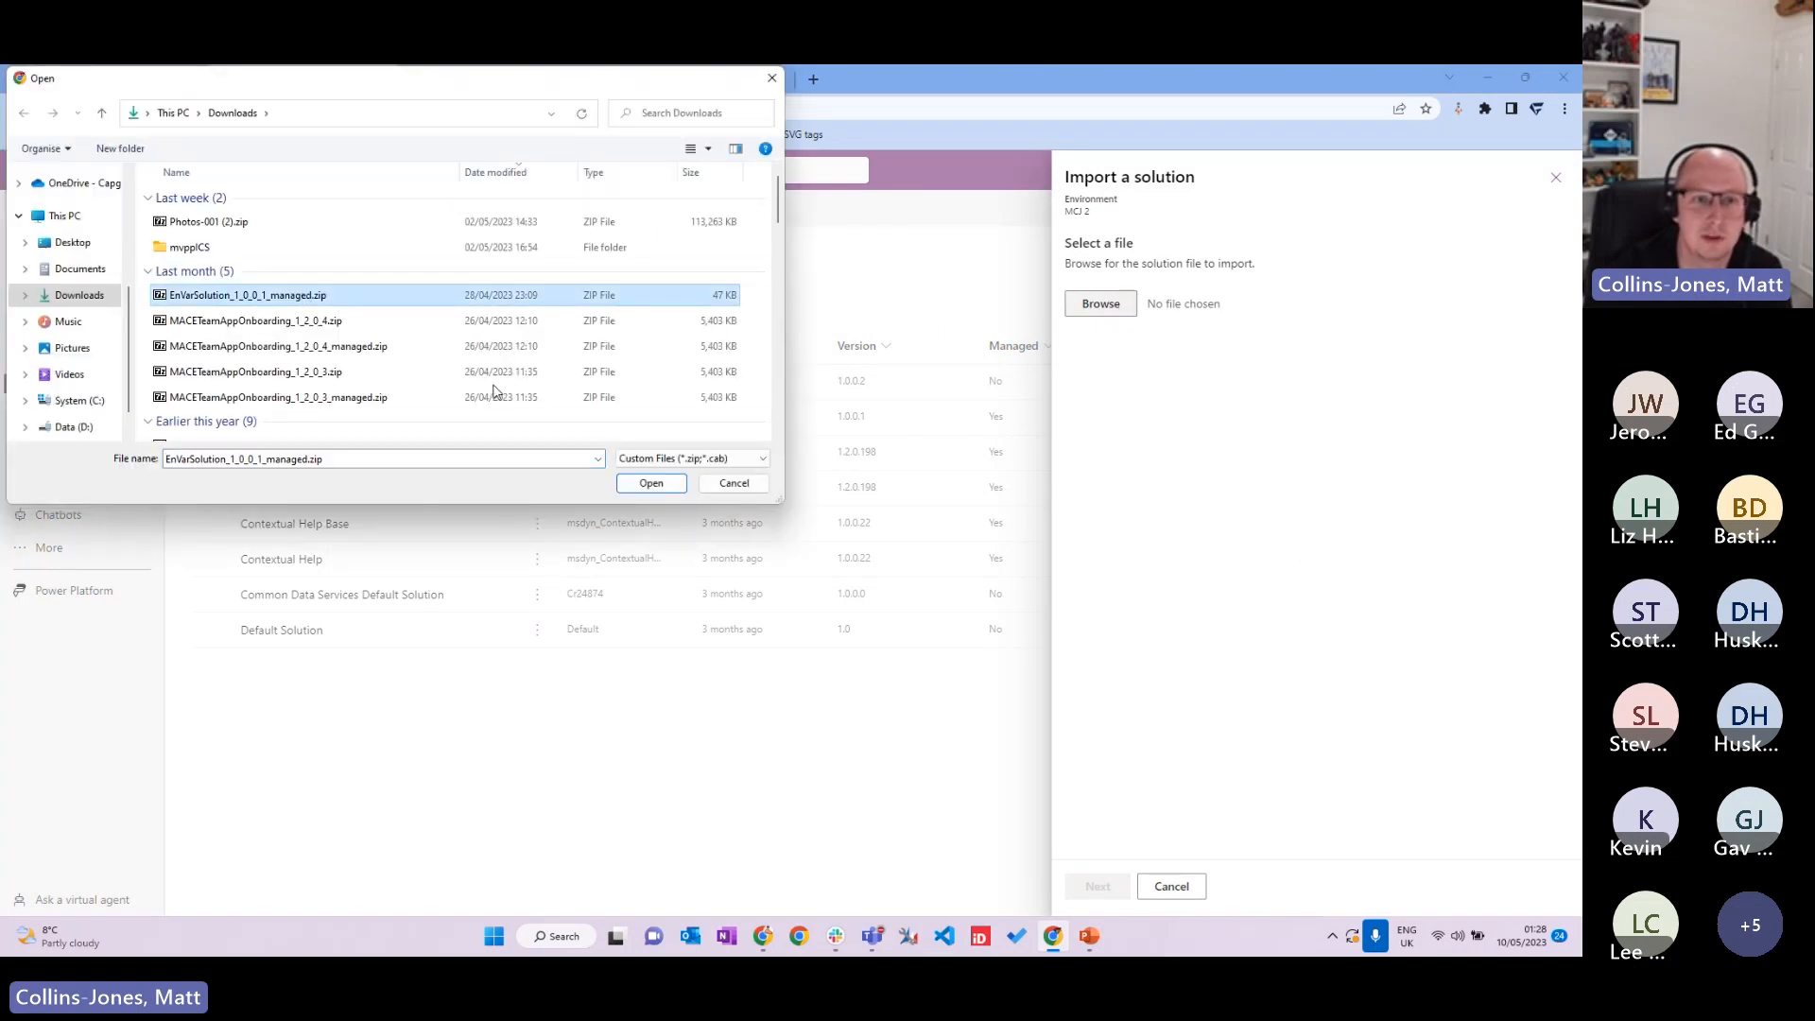
left_click(670, 477)
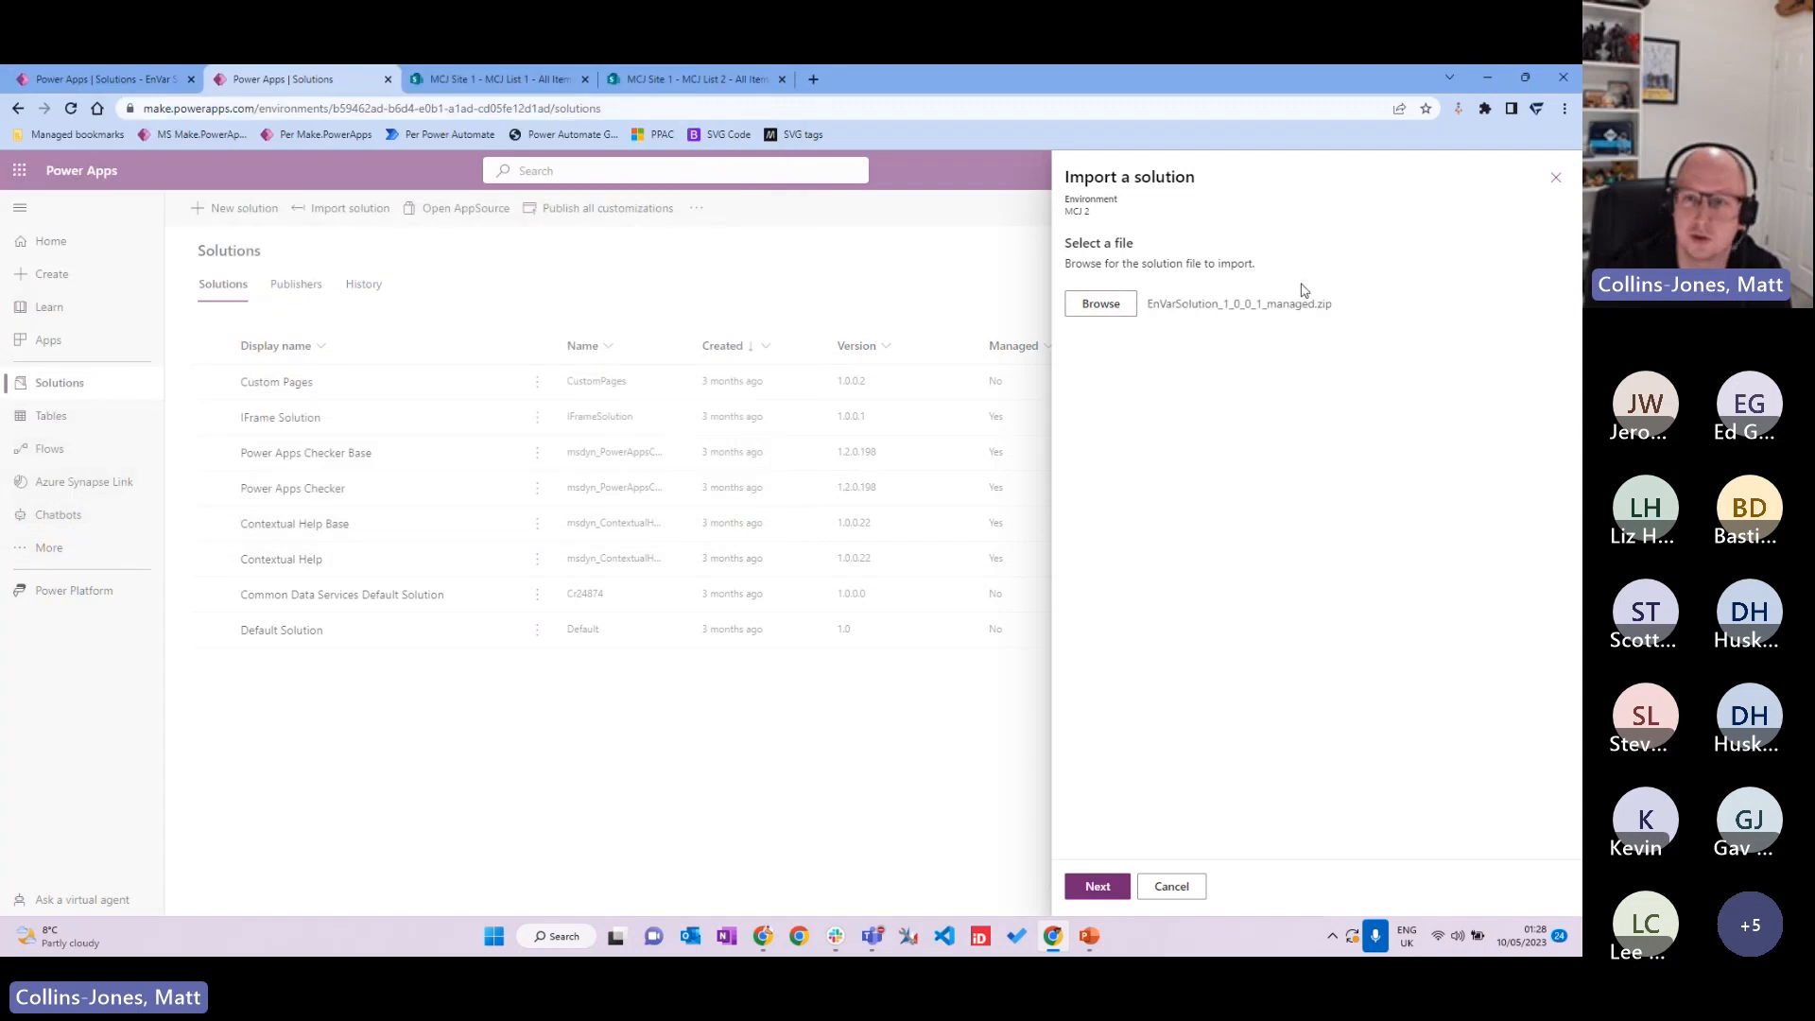
left_click(1100, 887)
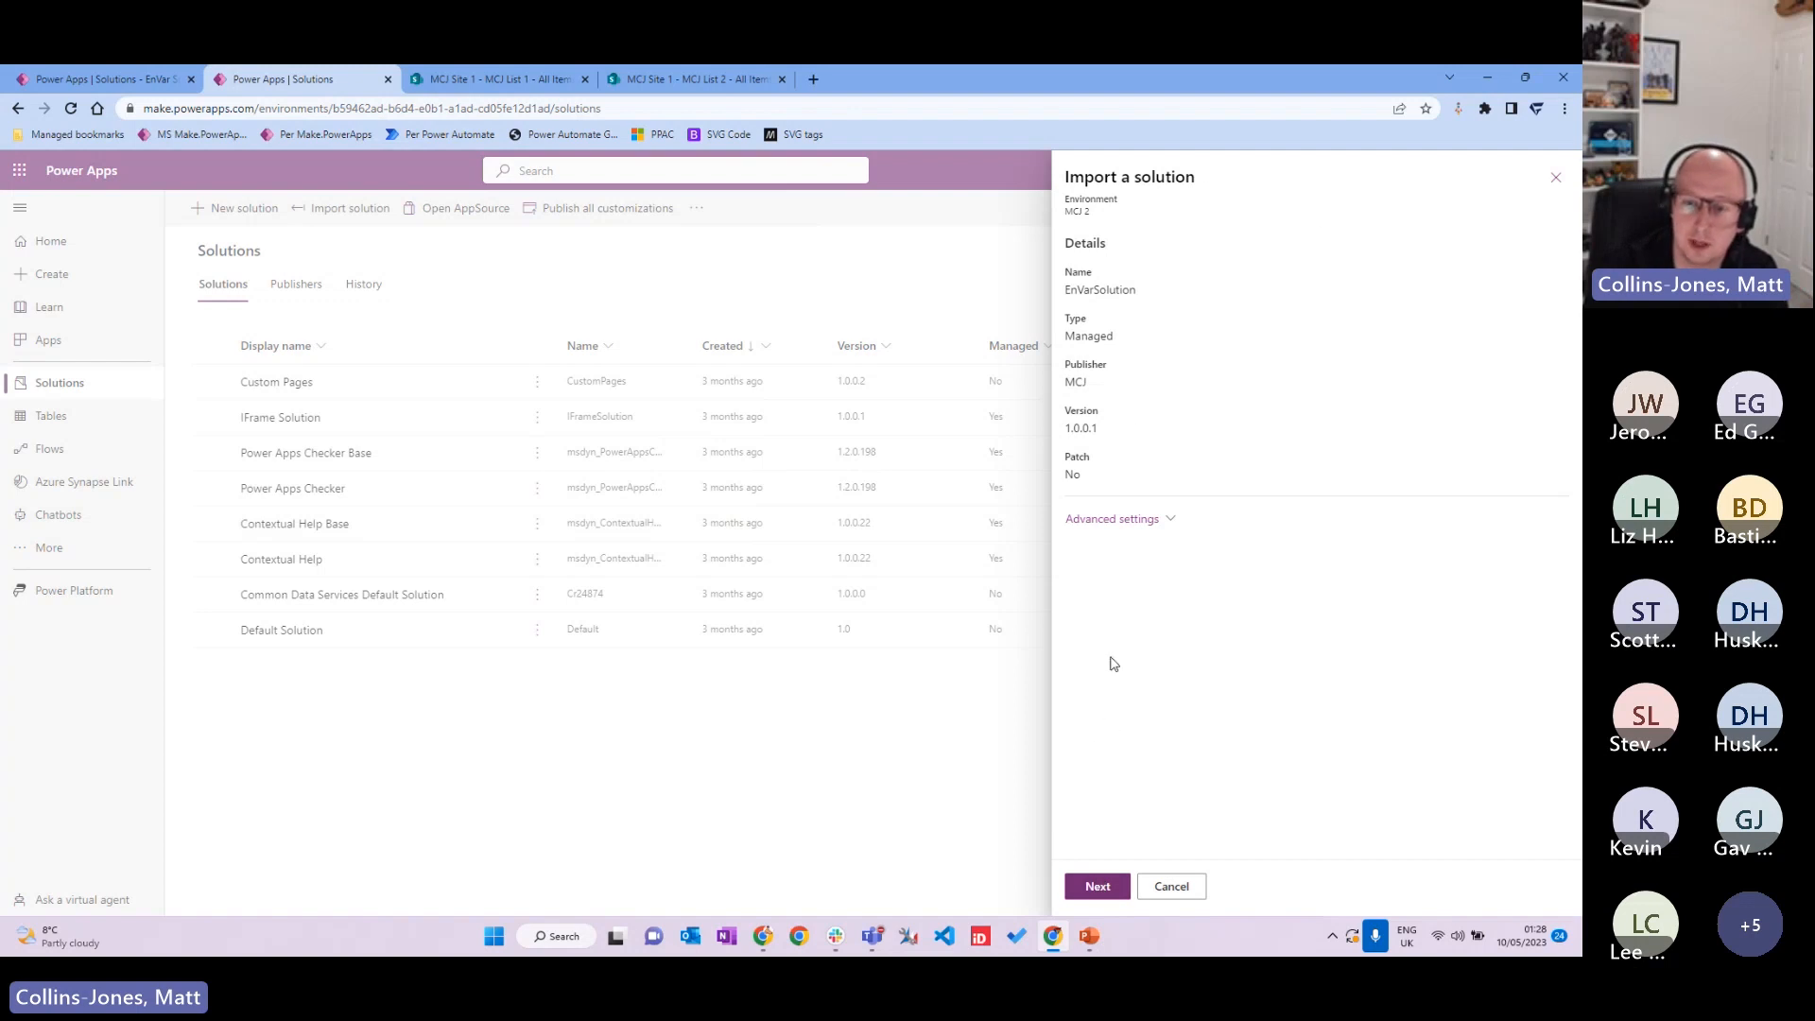
Step: Keep the existing SharePoint connection and advance to the environment variable values
left_click(1101, 889)
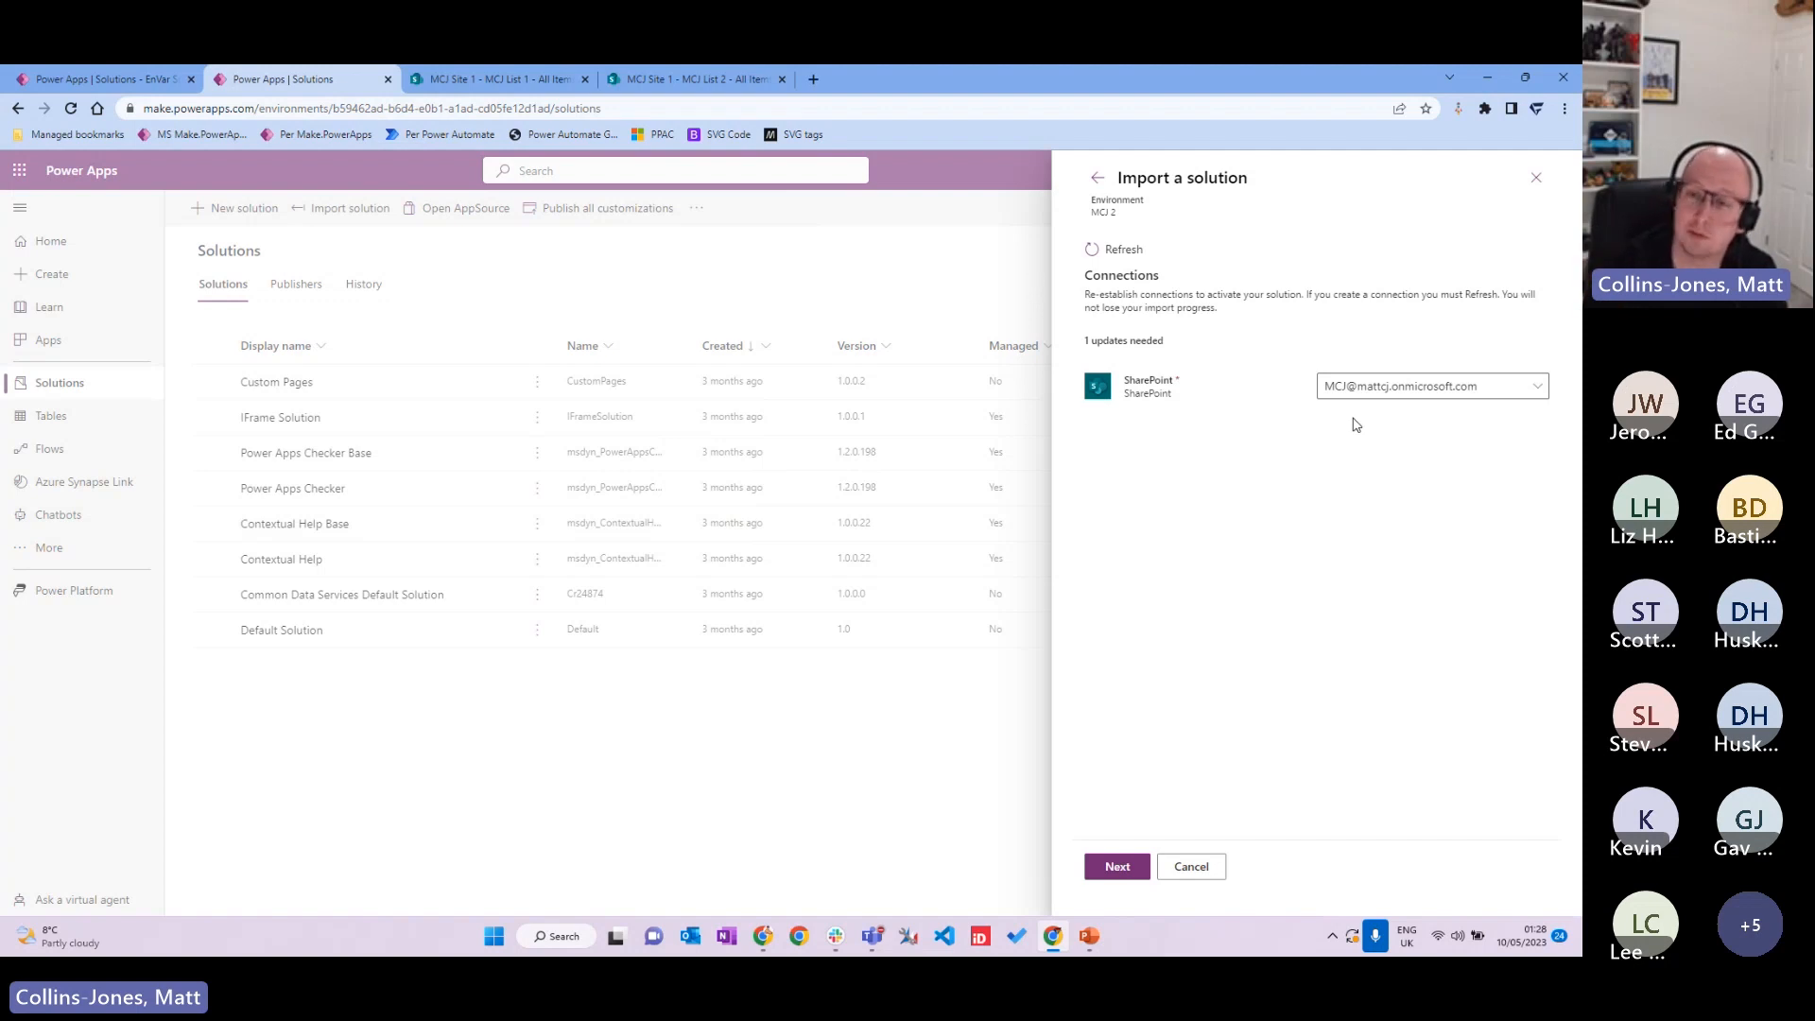
left_click(1537, 388)
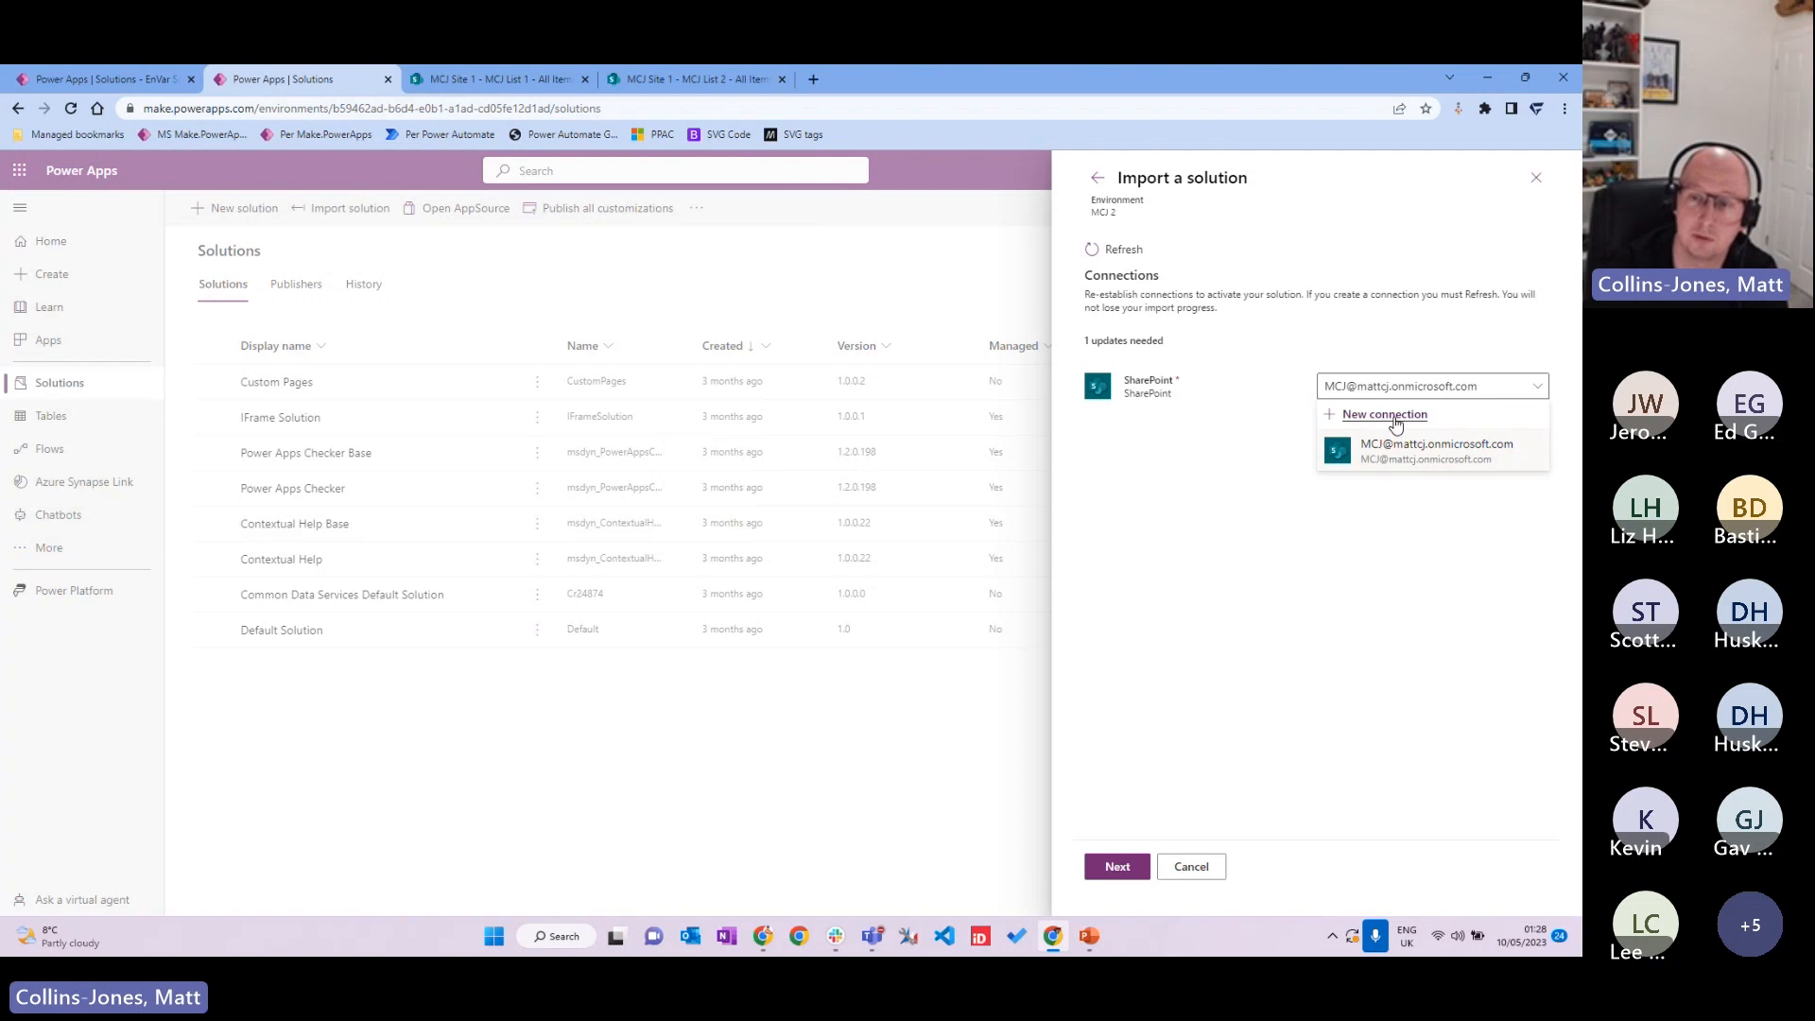
left_click(1414, 517)
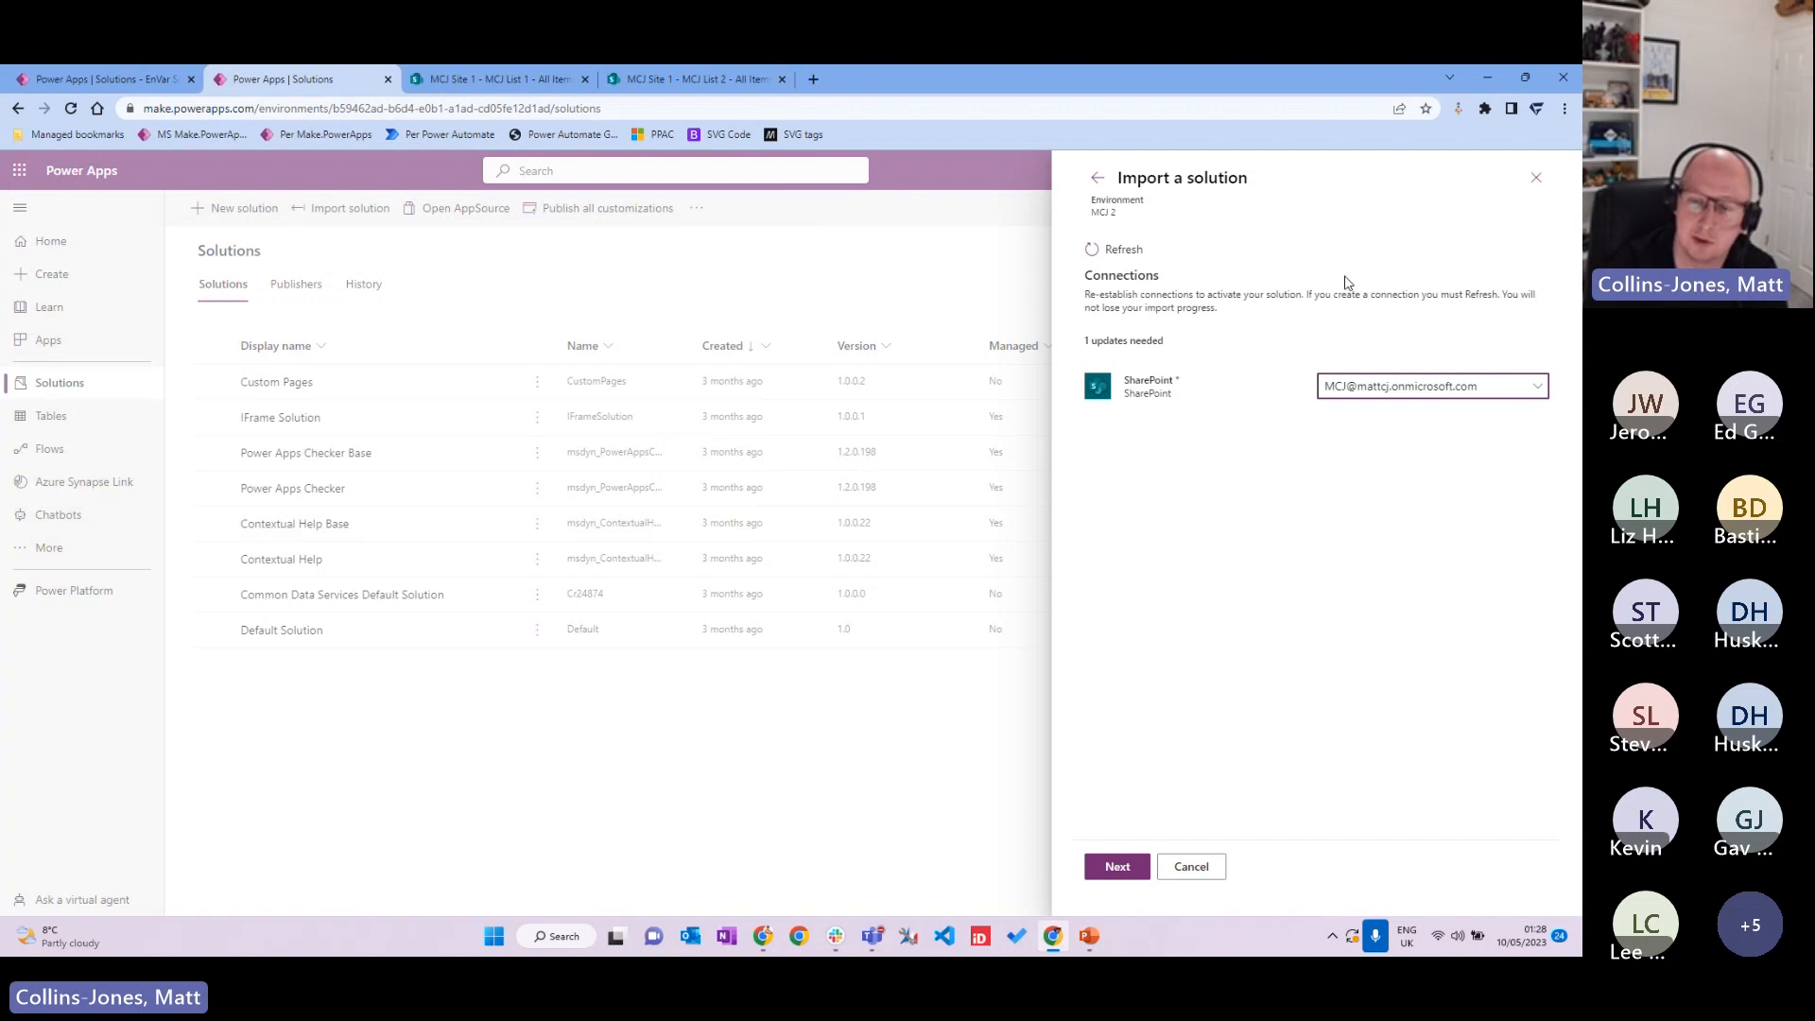
left_click(1537, 387)
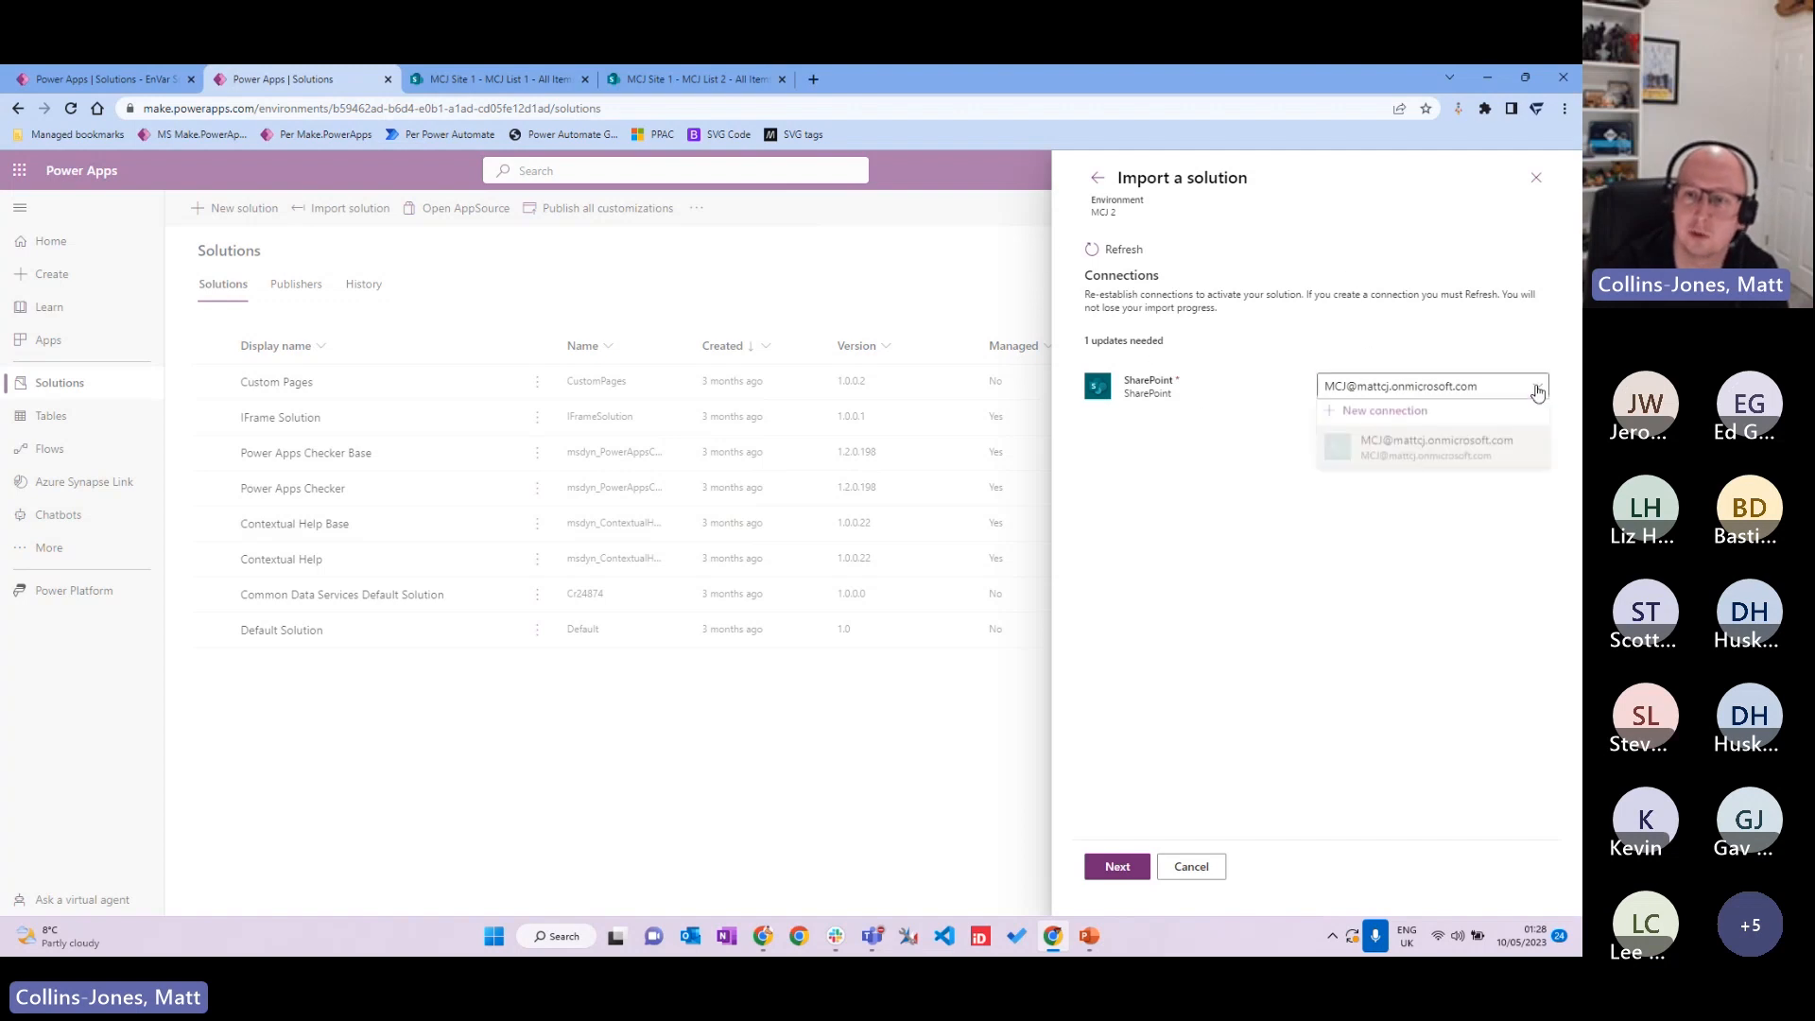
left_click(1328, 642)
left_click(1140, 866)
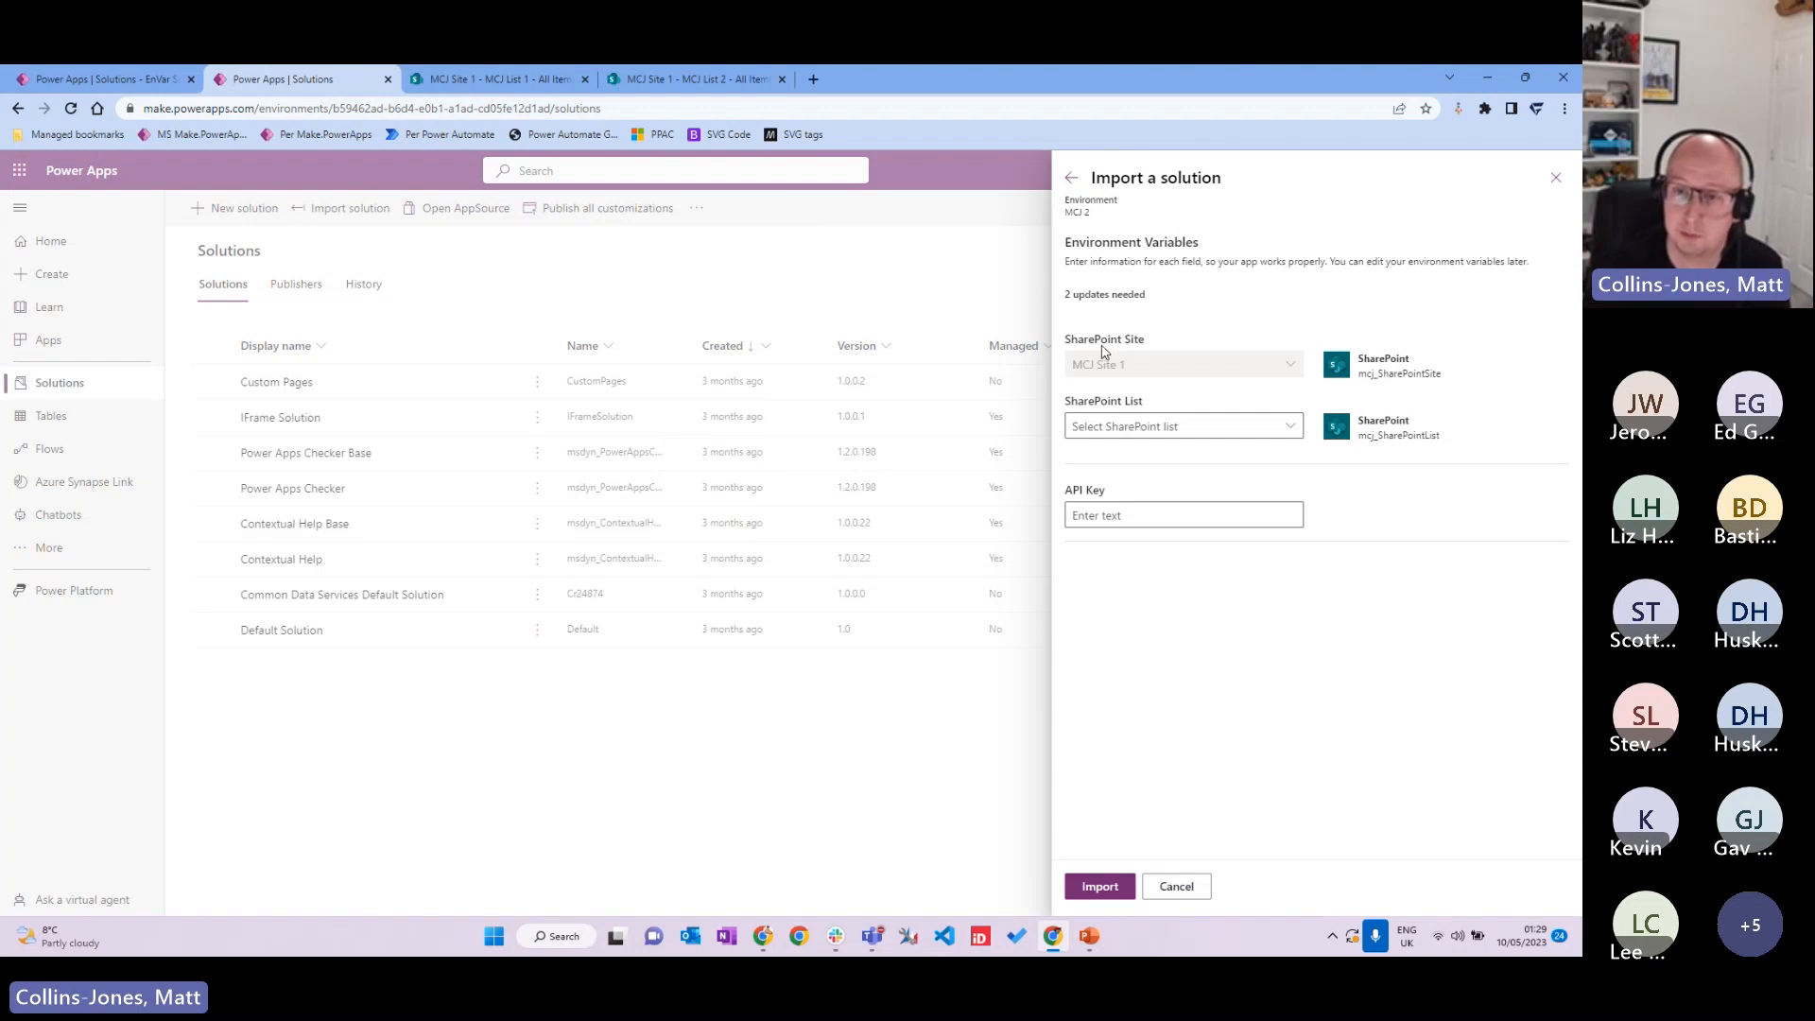
Step: Set the SharePoint List variable to MCJ List 2 and select the API Key box
left_click(1291, 425)
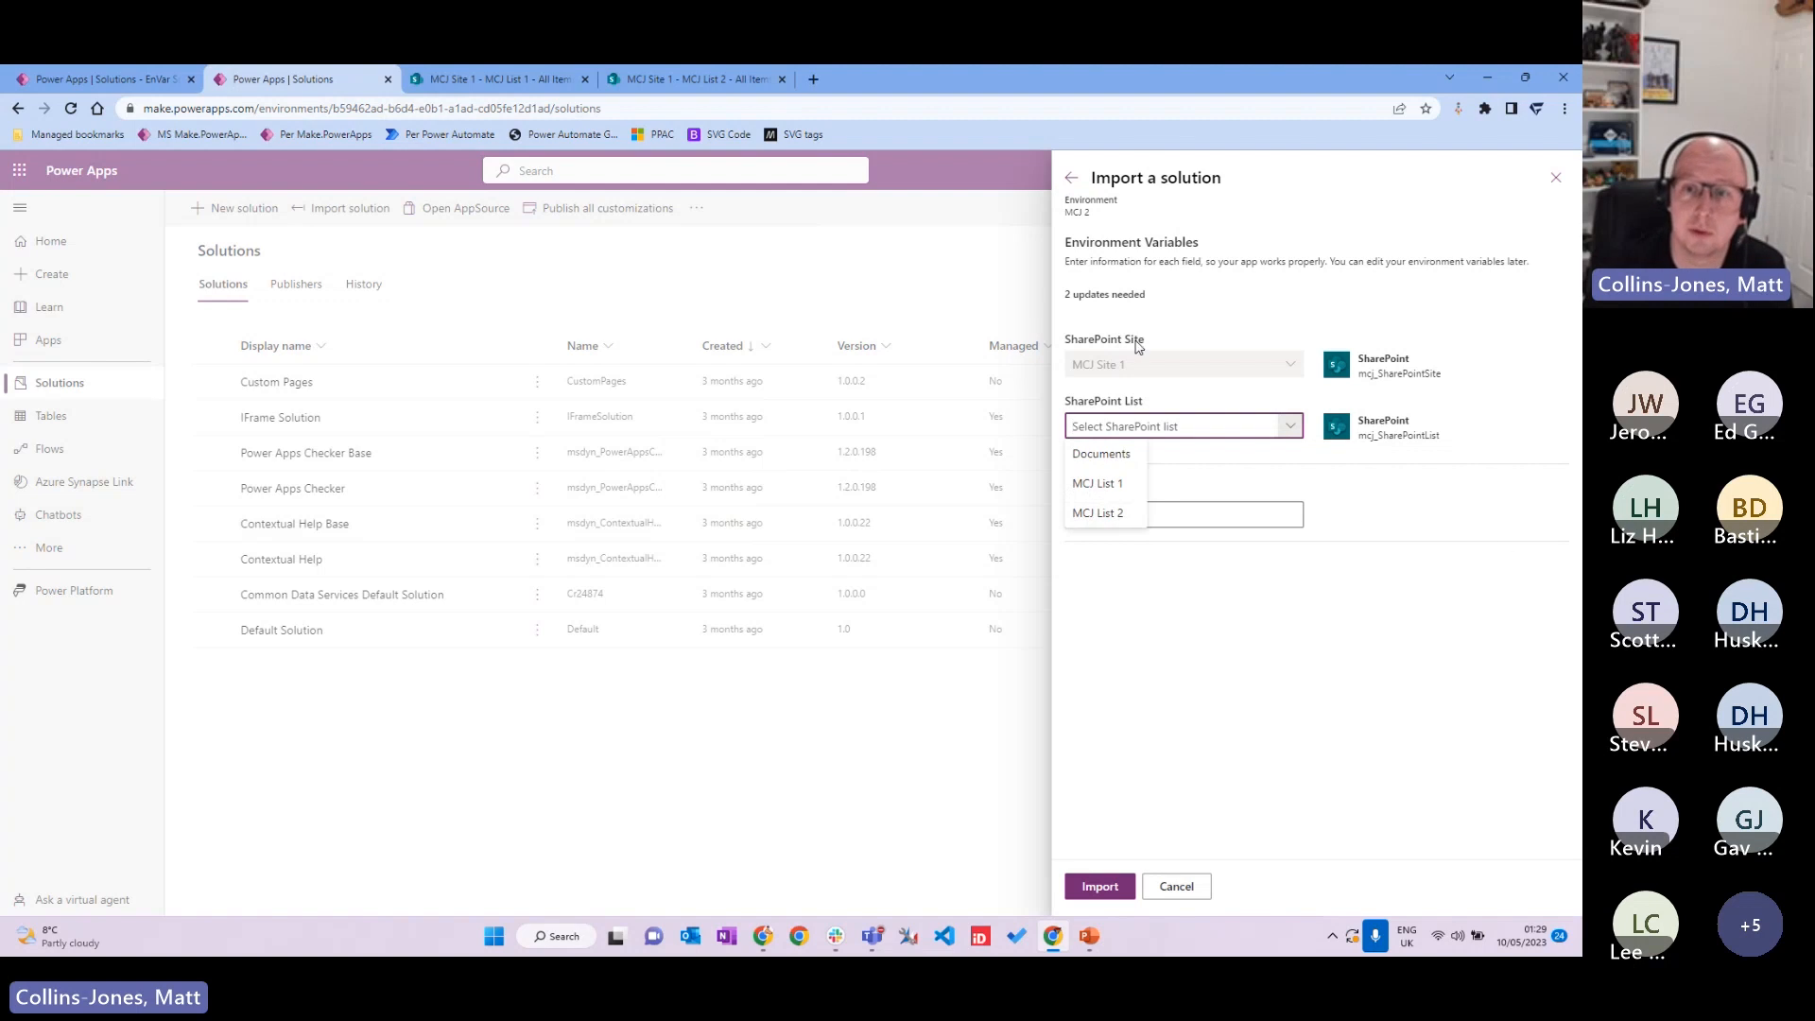
left_click(1392, 632)
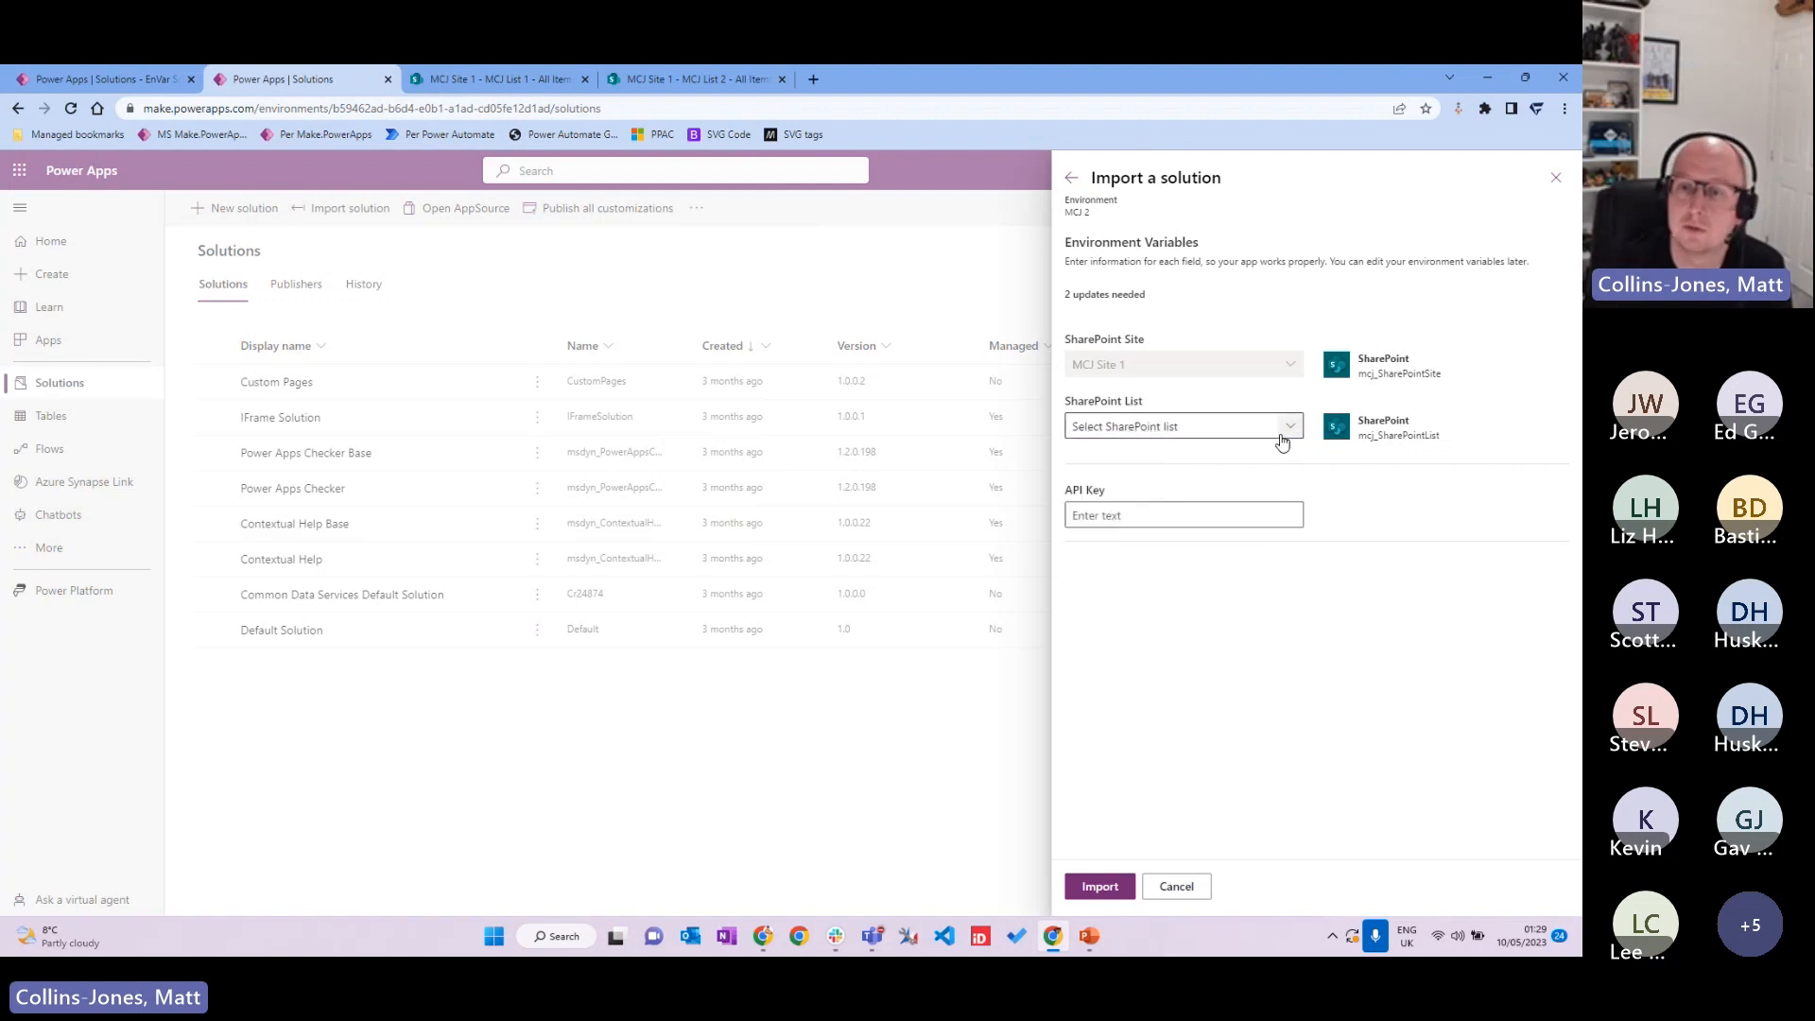
left_click(1292, 426)
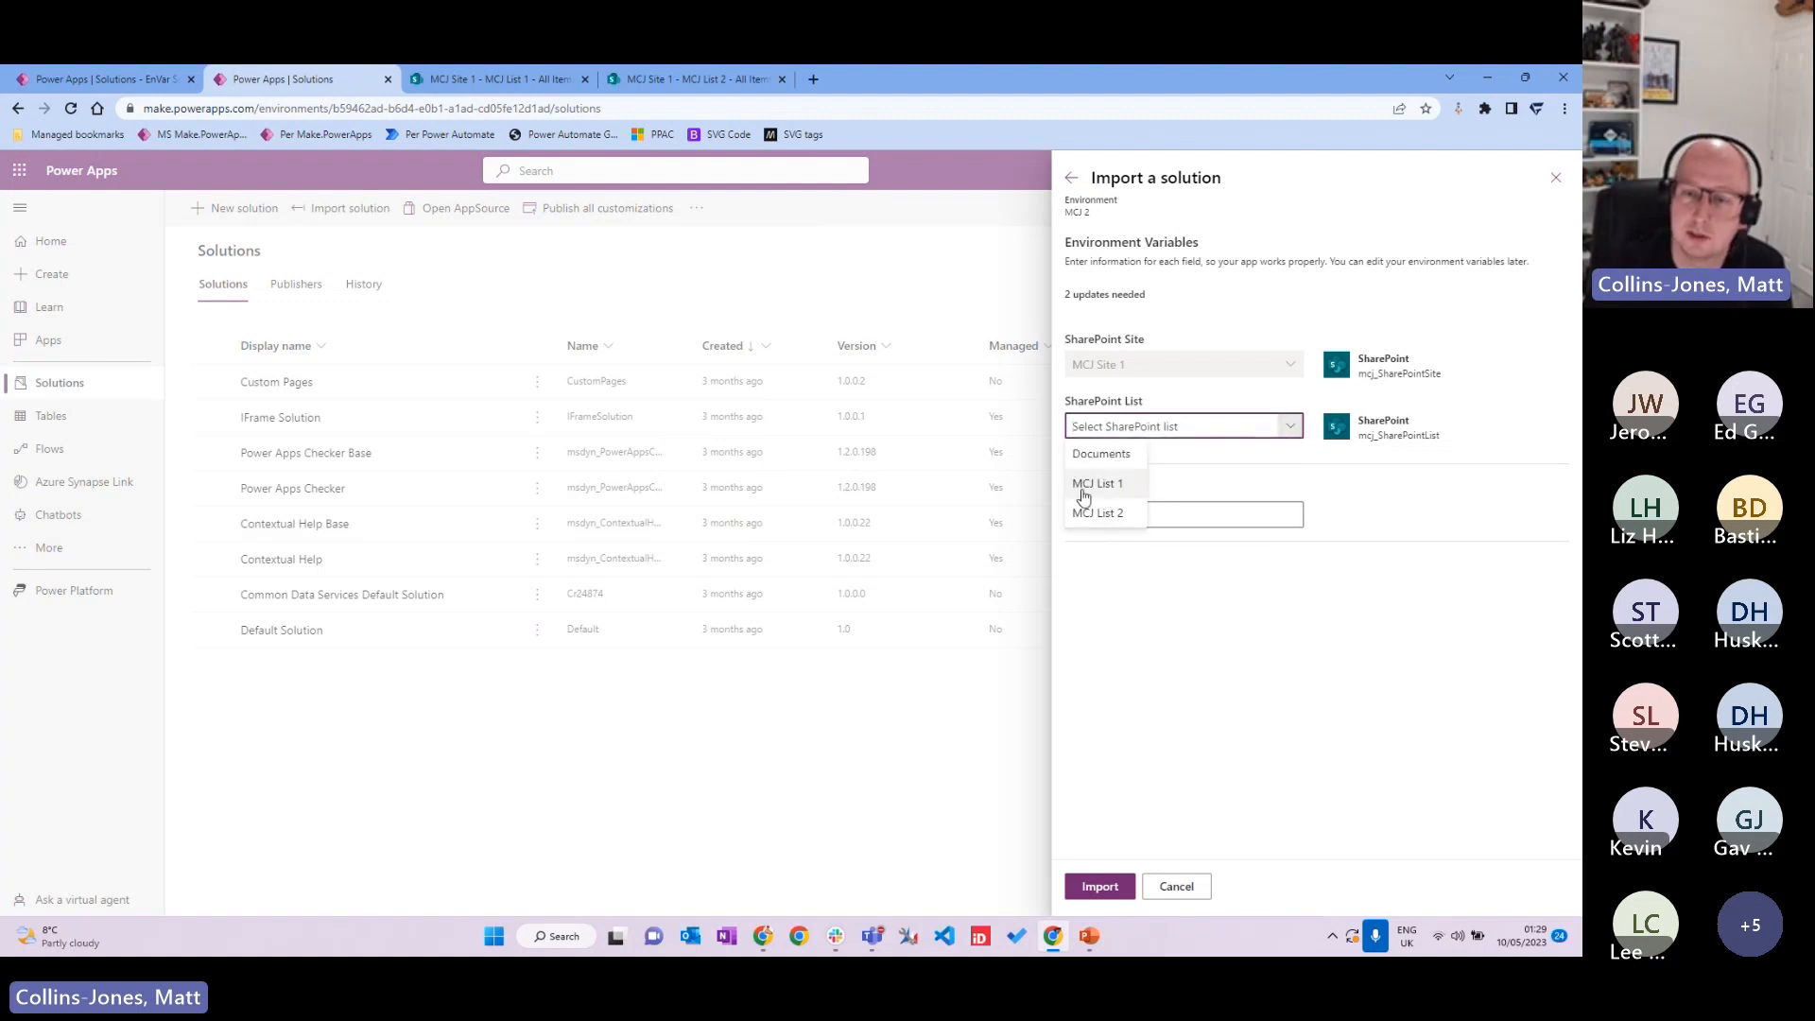
left_click(1299, 552)
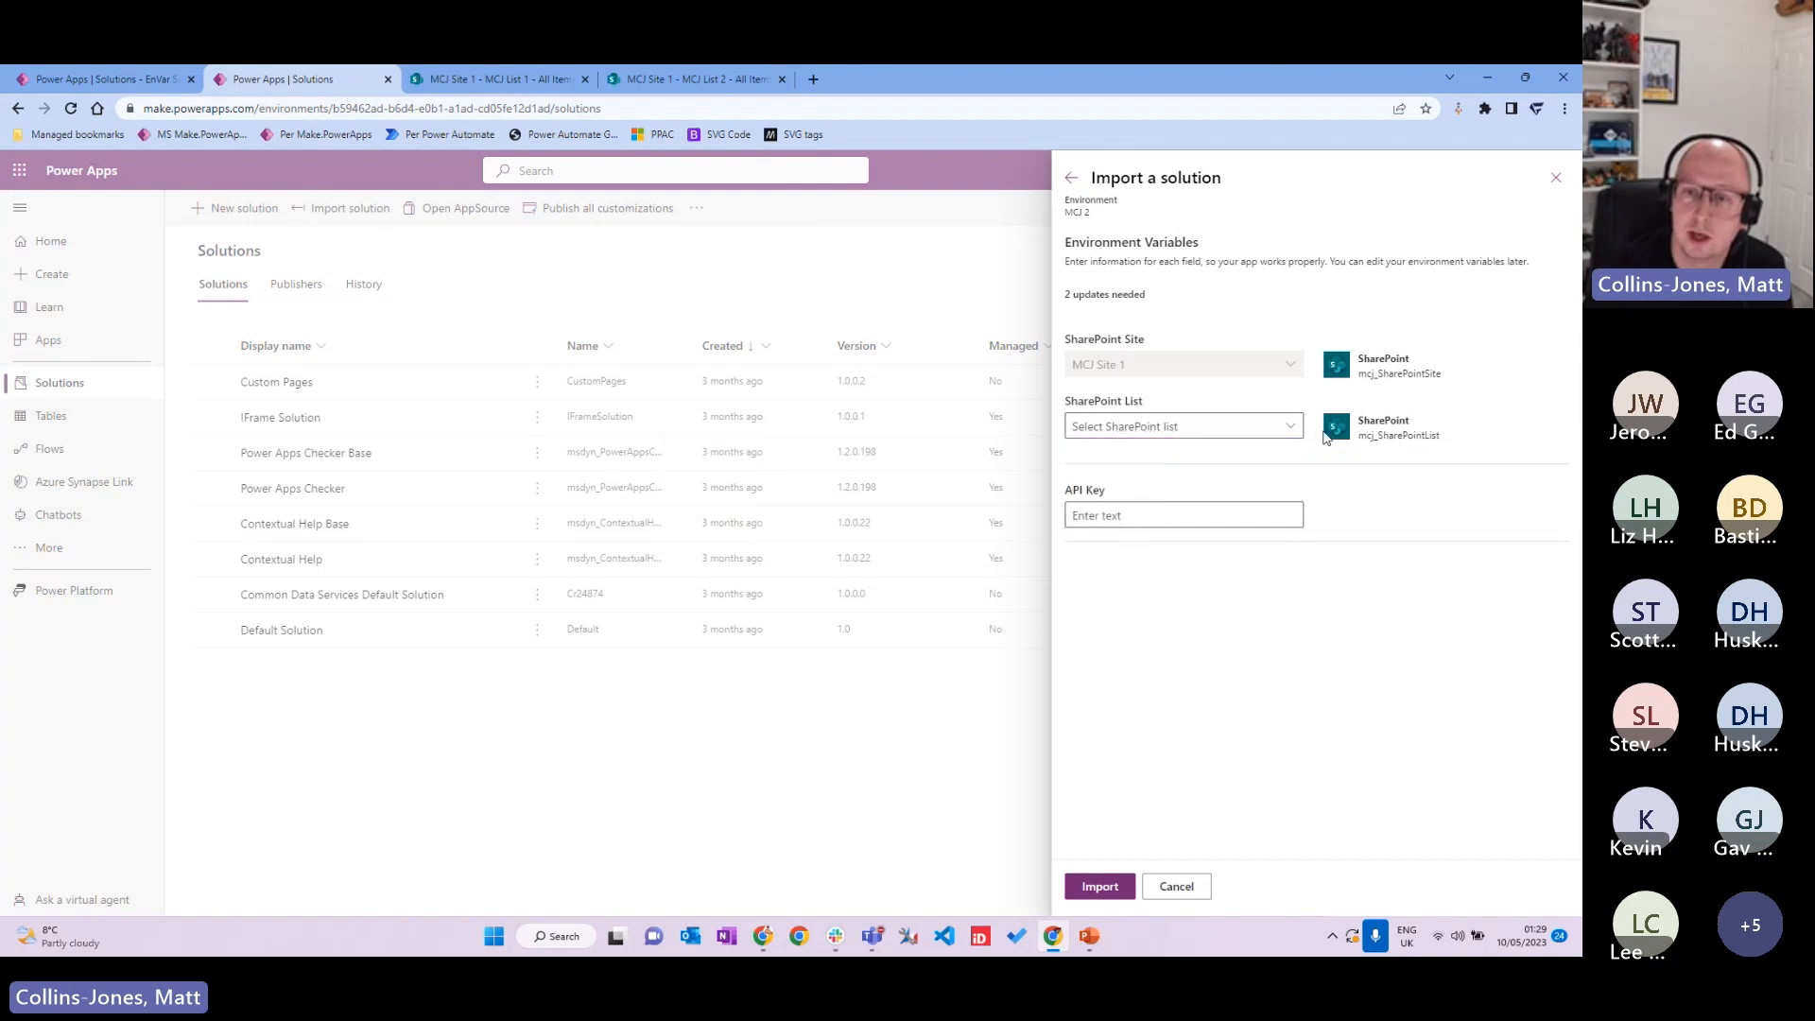
left_click(1291, 426)
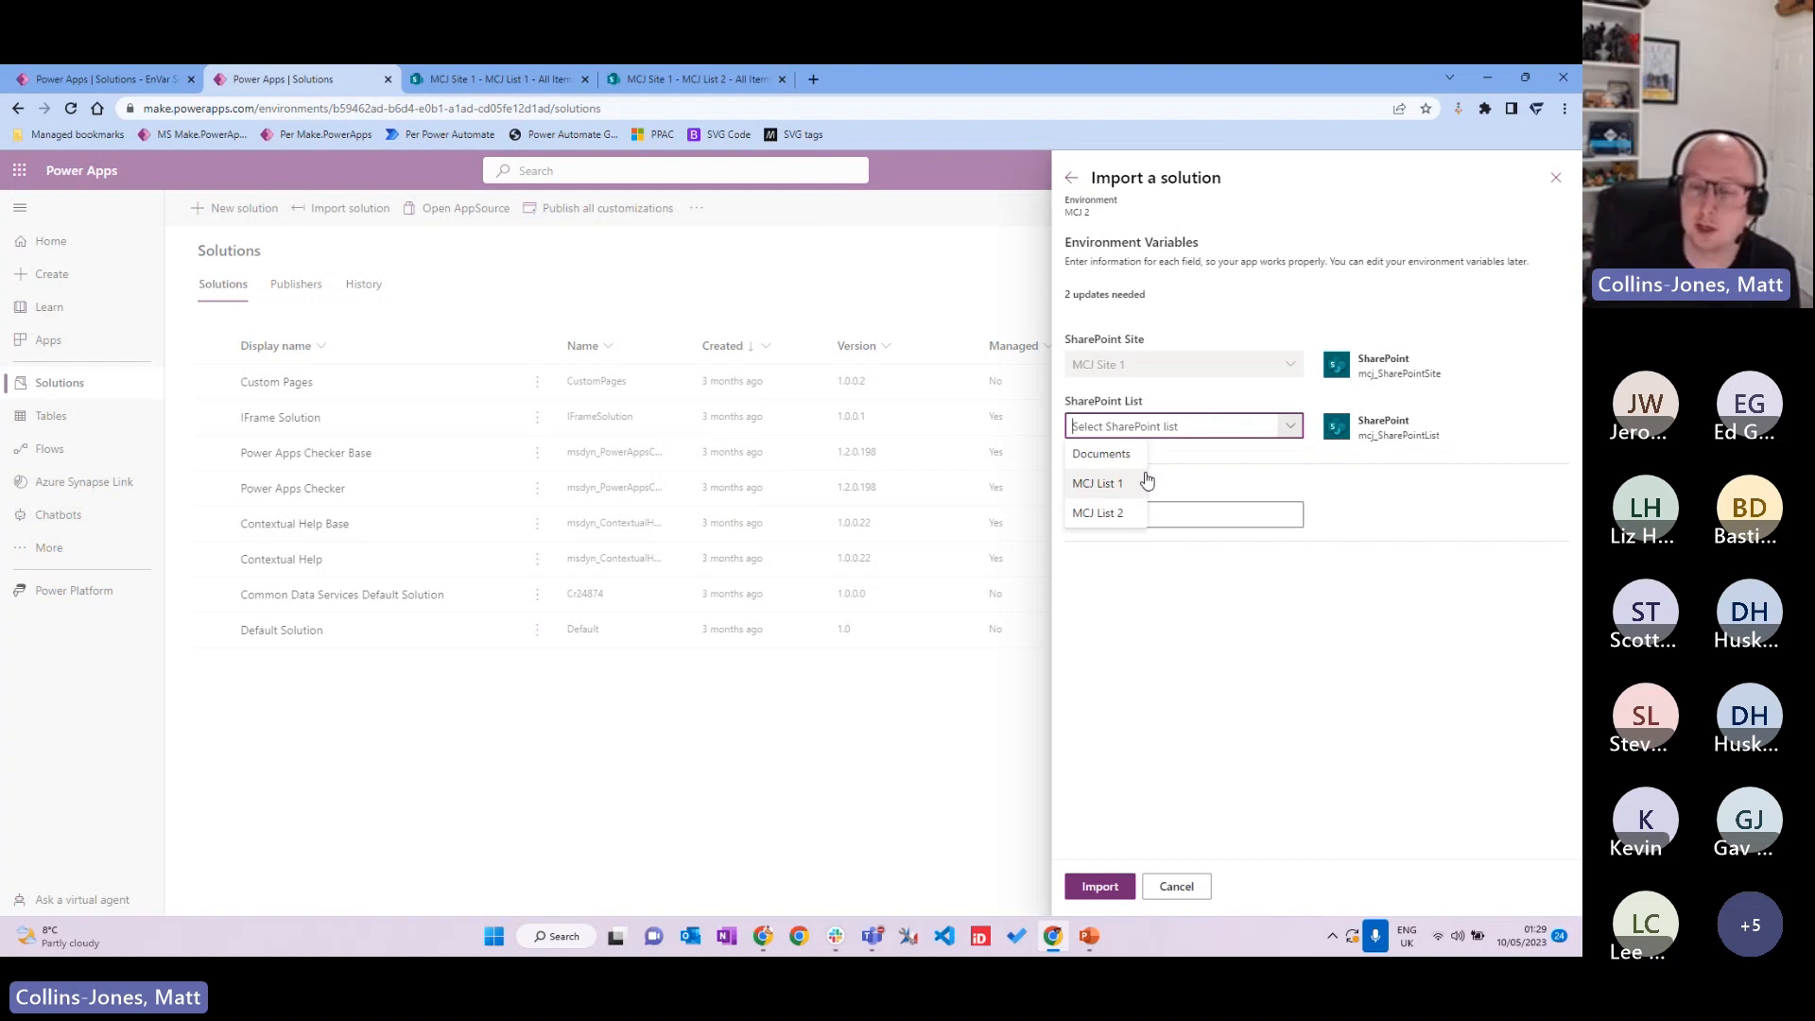
left_click(1096, 513)
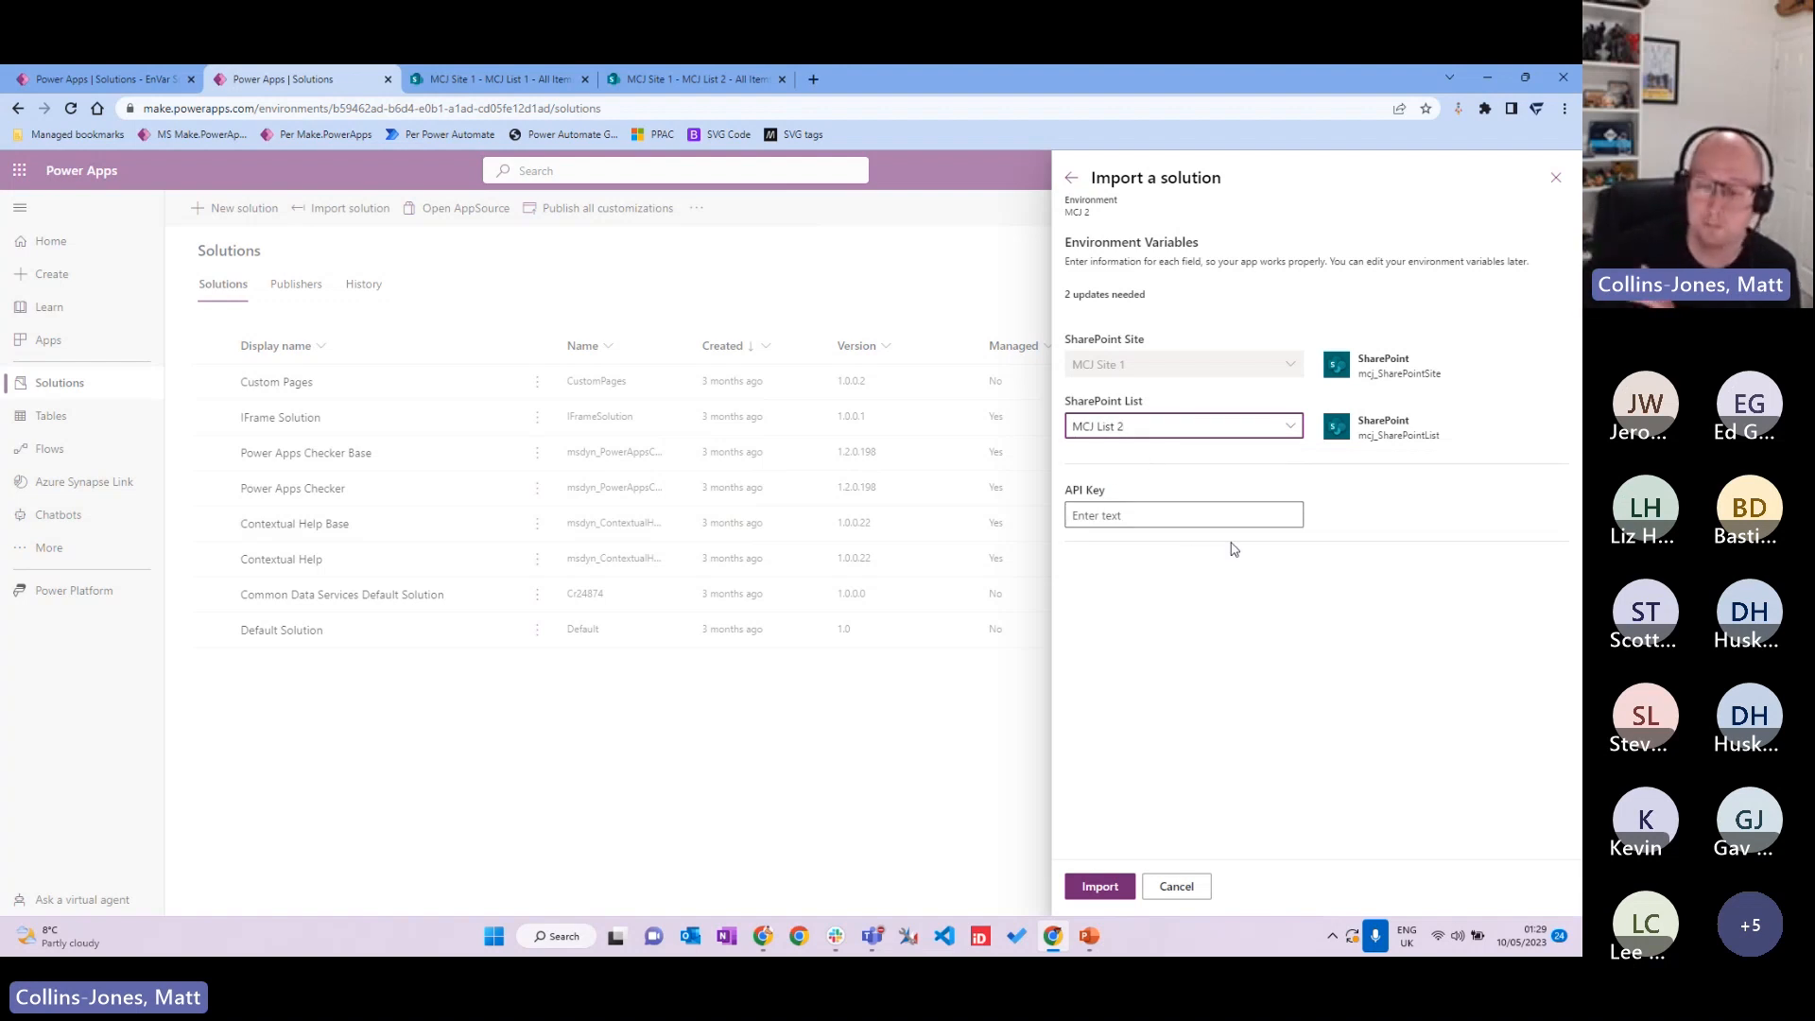
left_click(1179, 509)
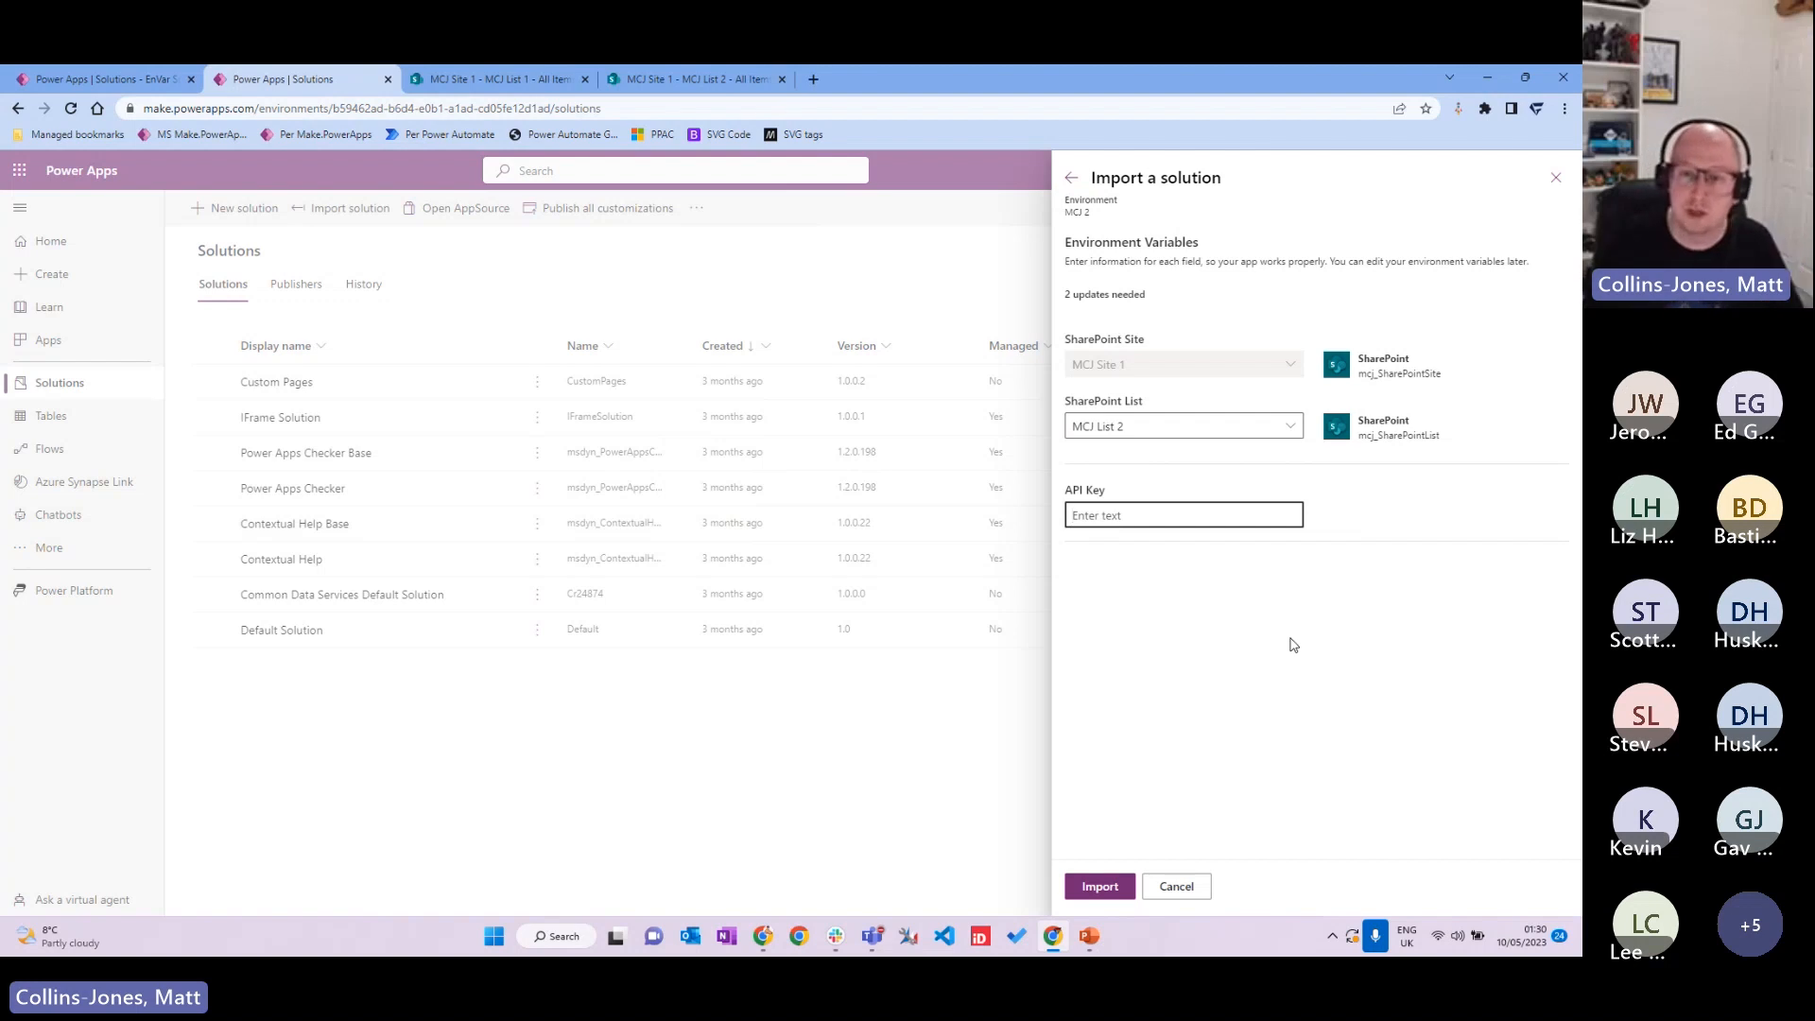
Step: Enter the API key value and start importing EnVar Solution into the MCJ 2 environment
type("423425132526553")
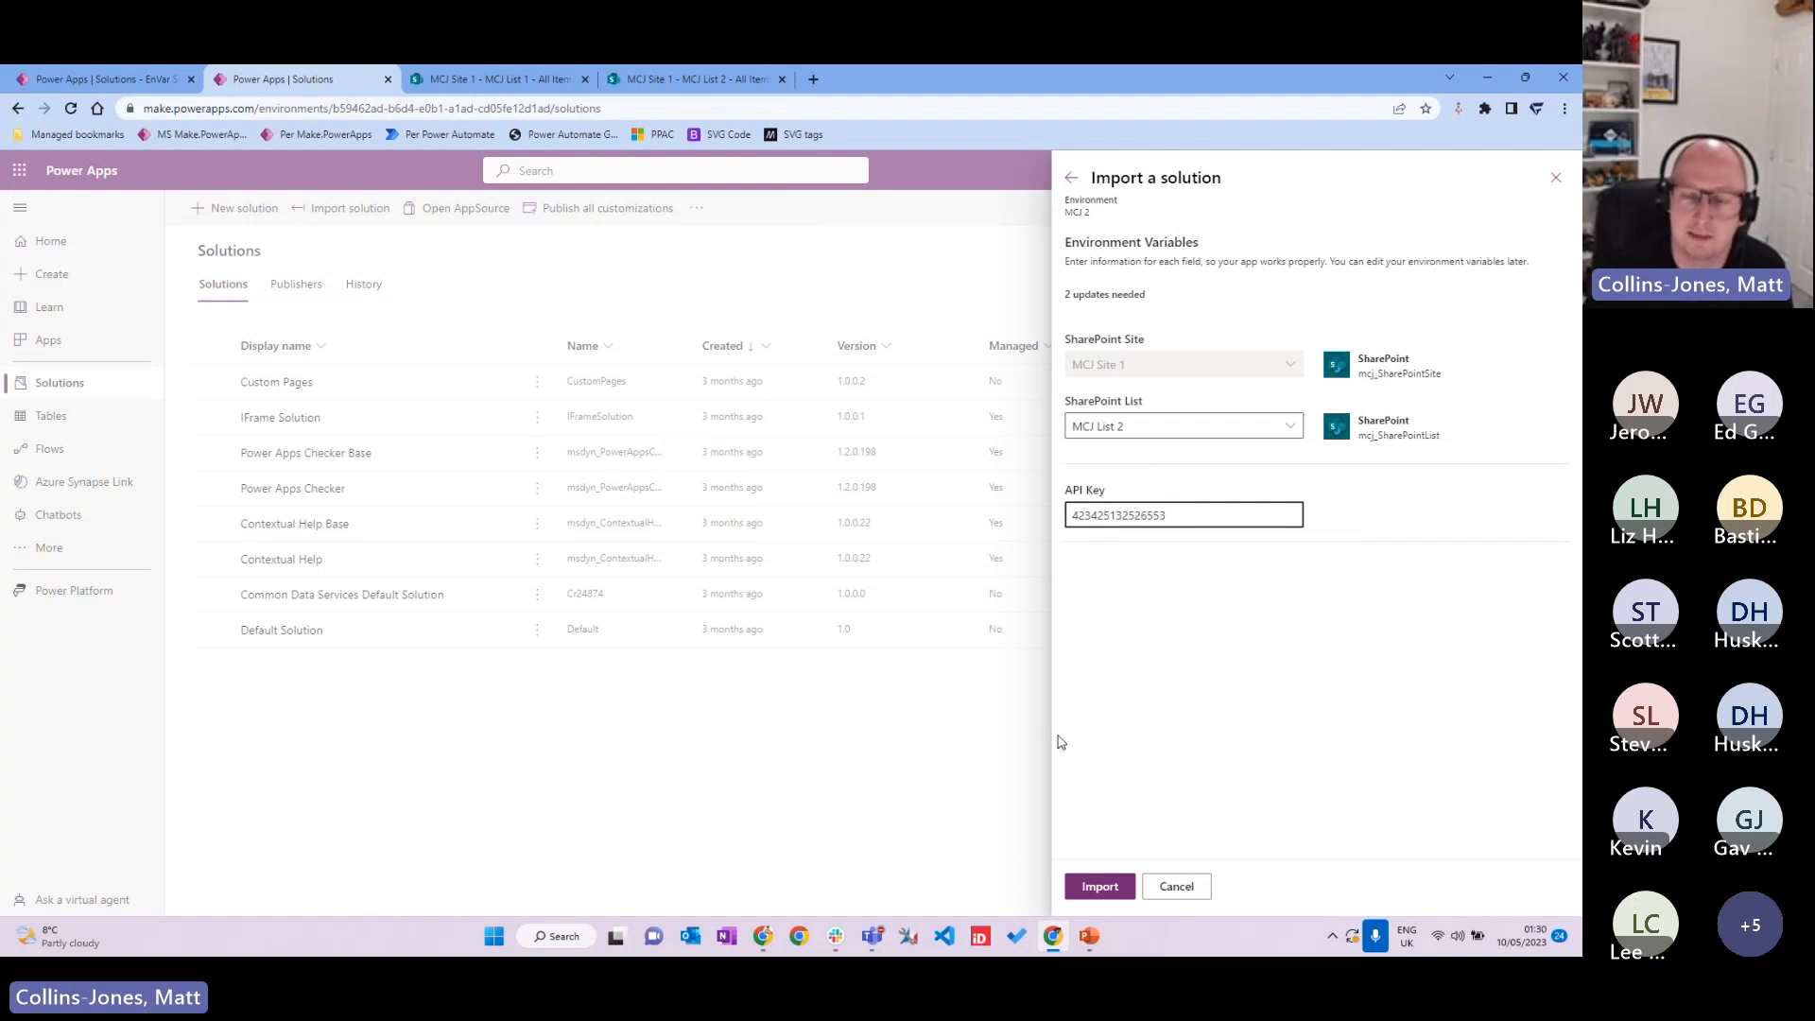
left_click(1100, 887)
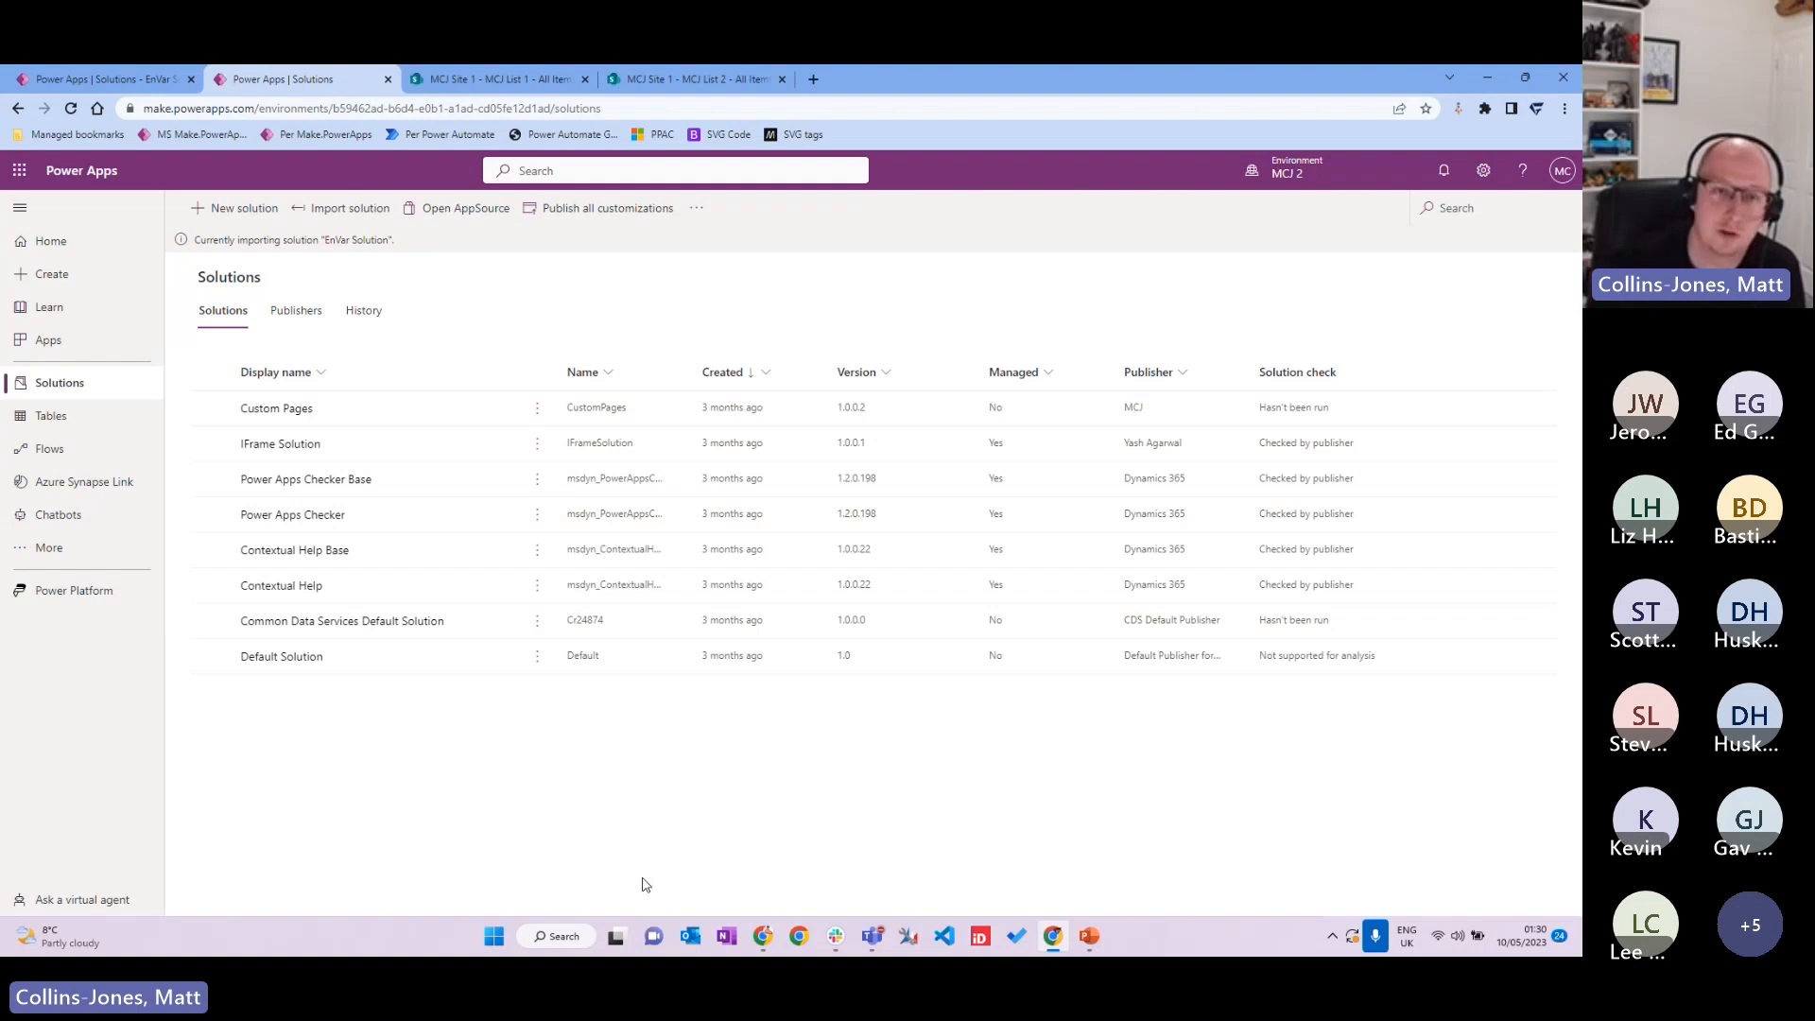
Step: Check the Test 1 item in MCJ List 1, then view MCJ List 2 and its single test 2 item
left_click(526, 82)
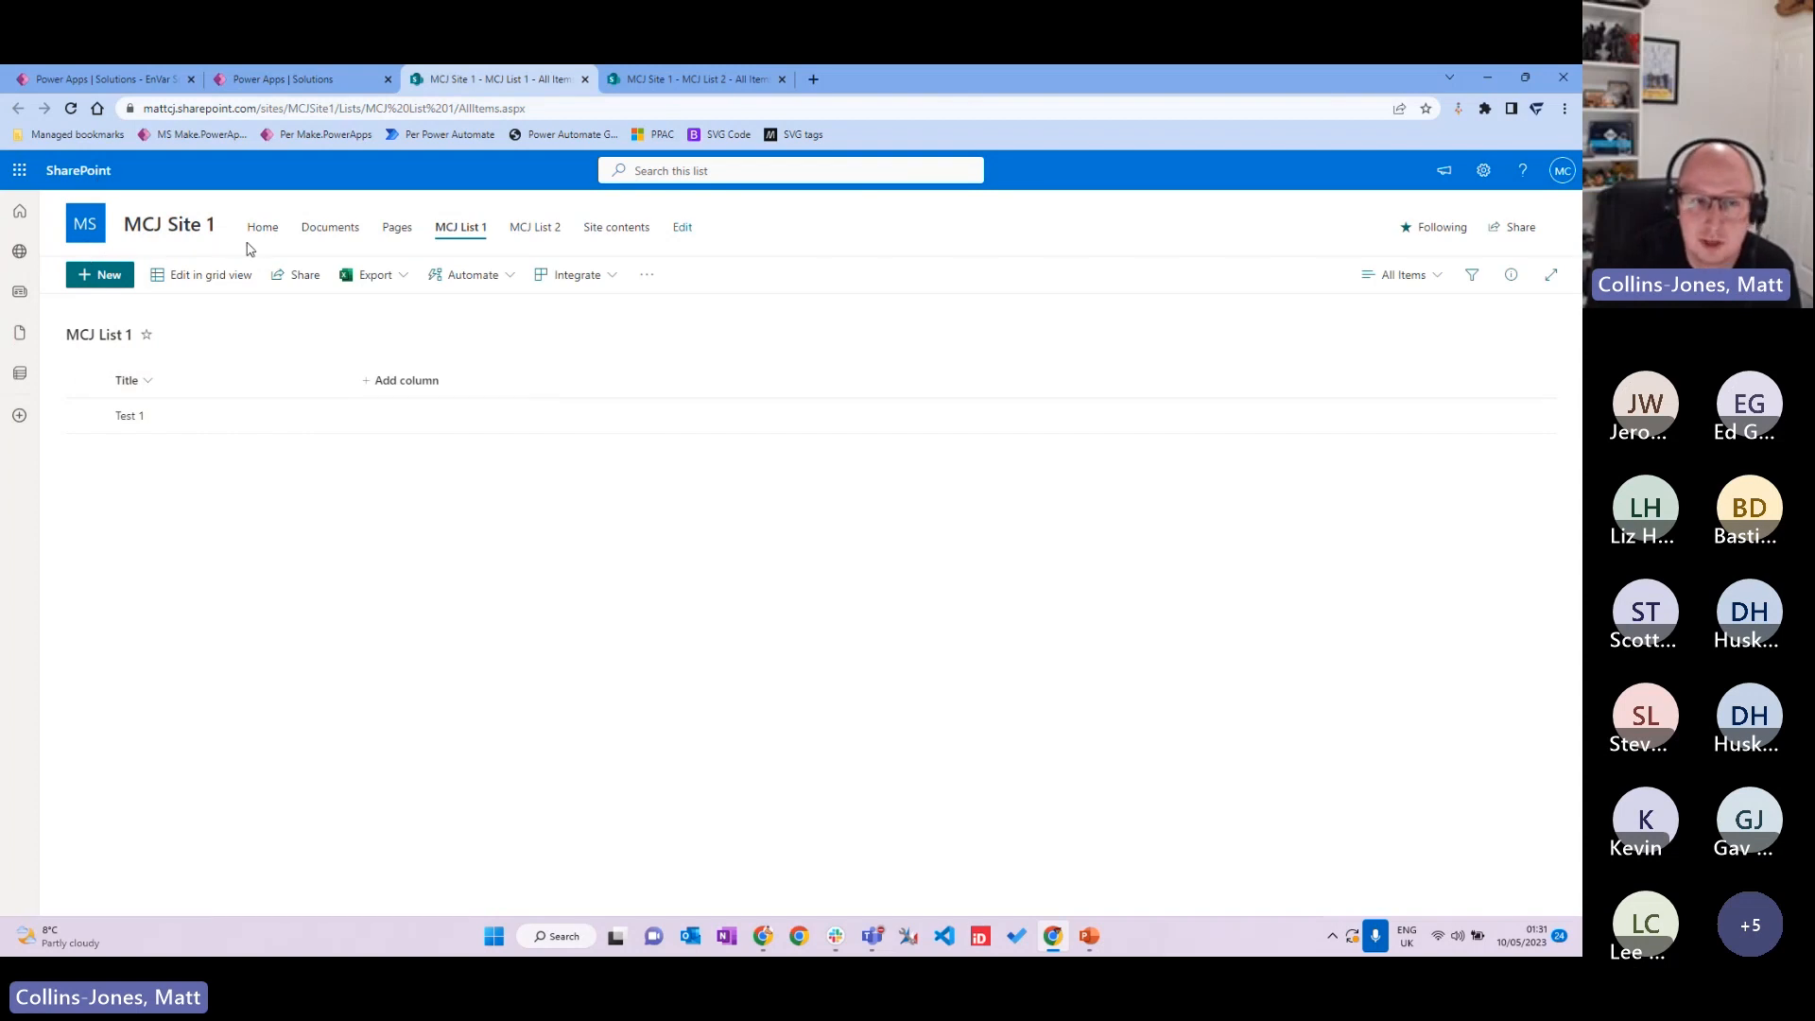
left_click(85, 416)
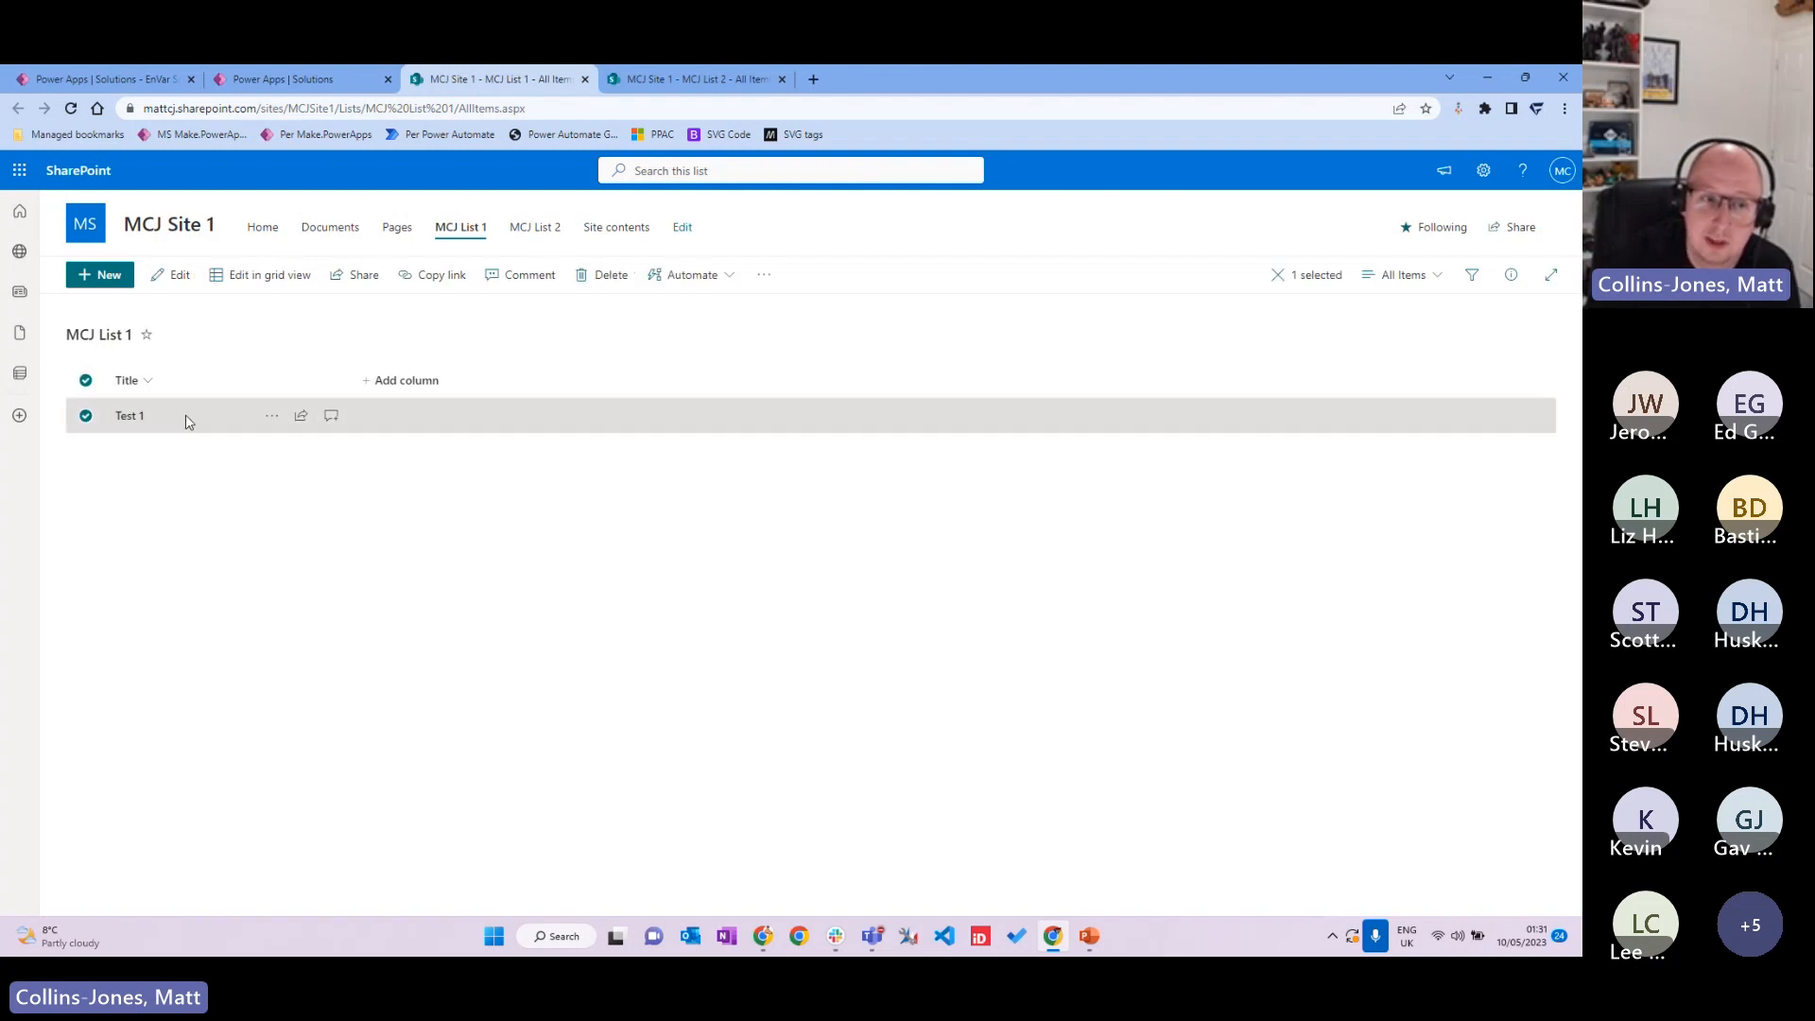
left_click(83, 416)
left_click(699, 79)
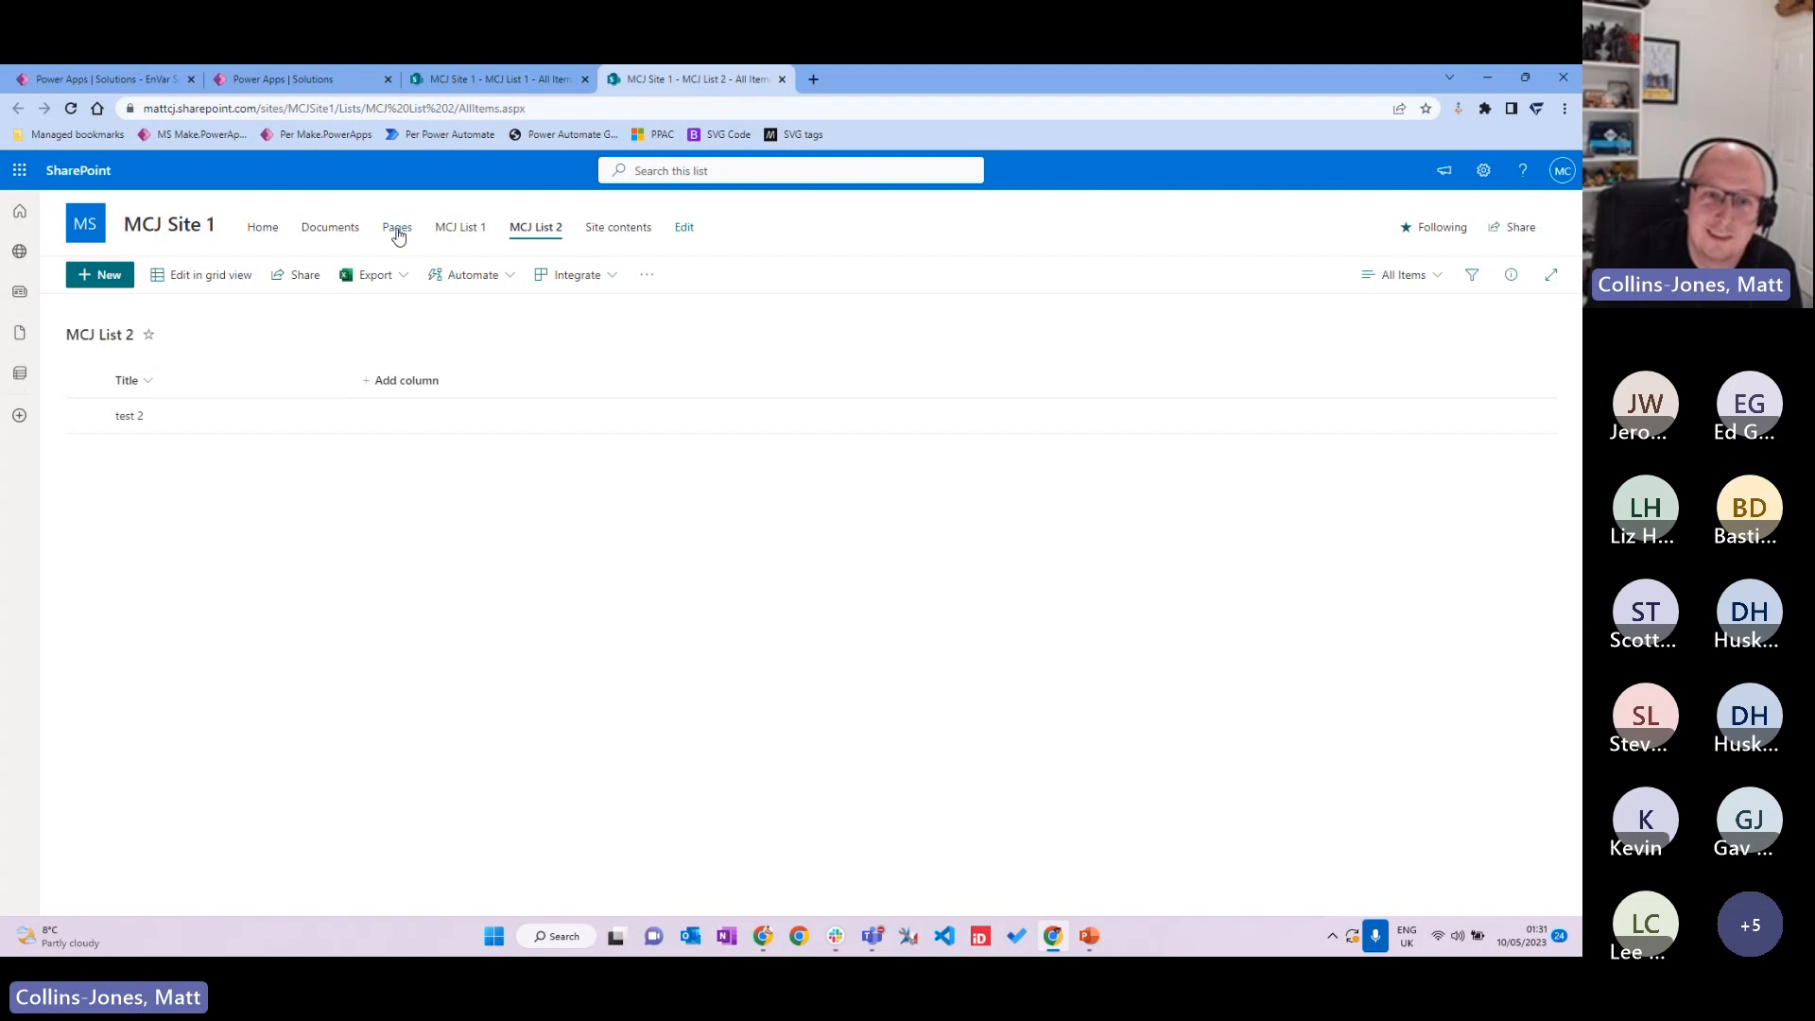
left_click(85, 416)
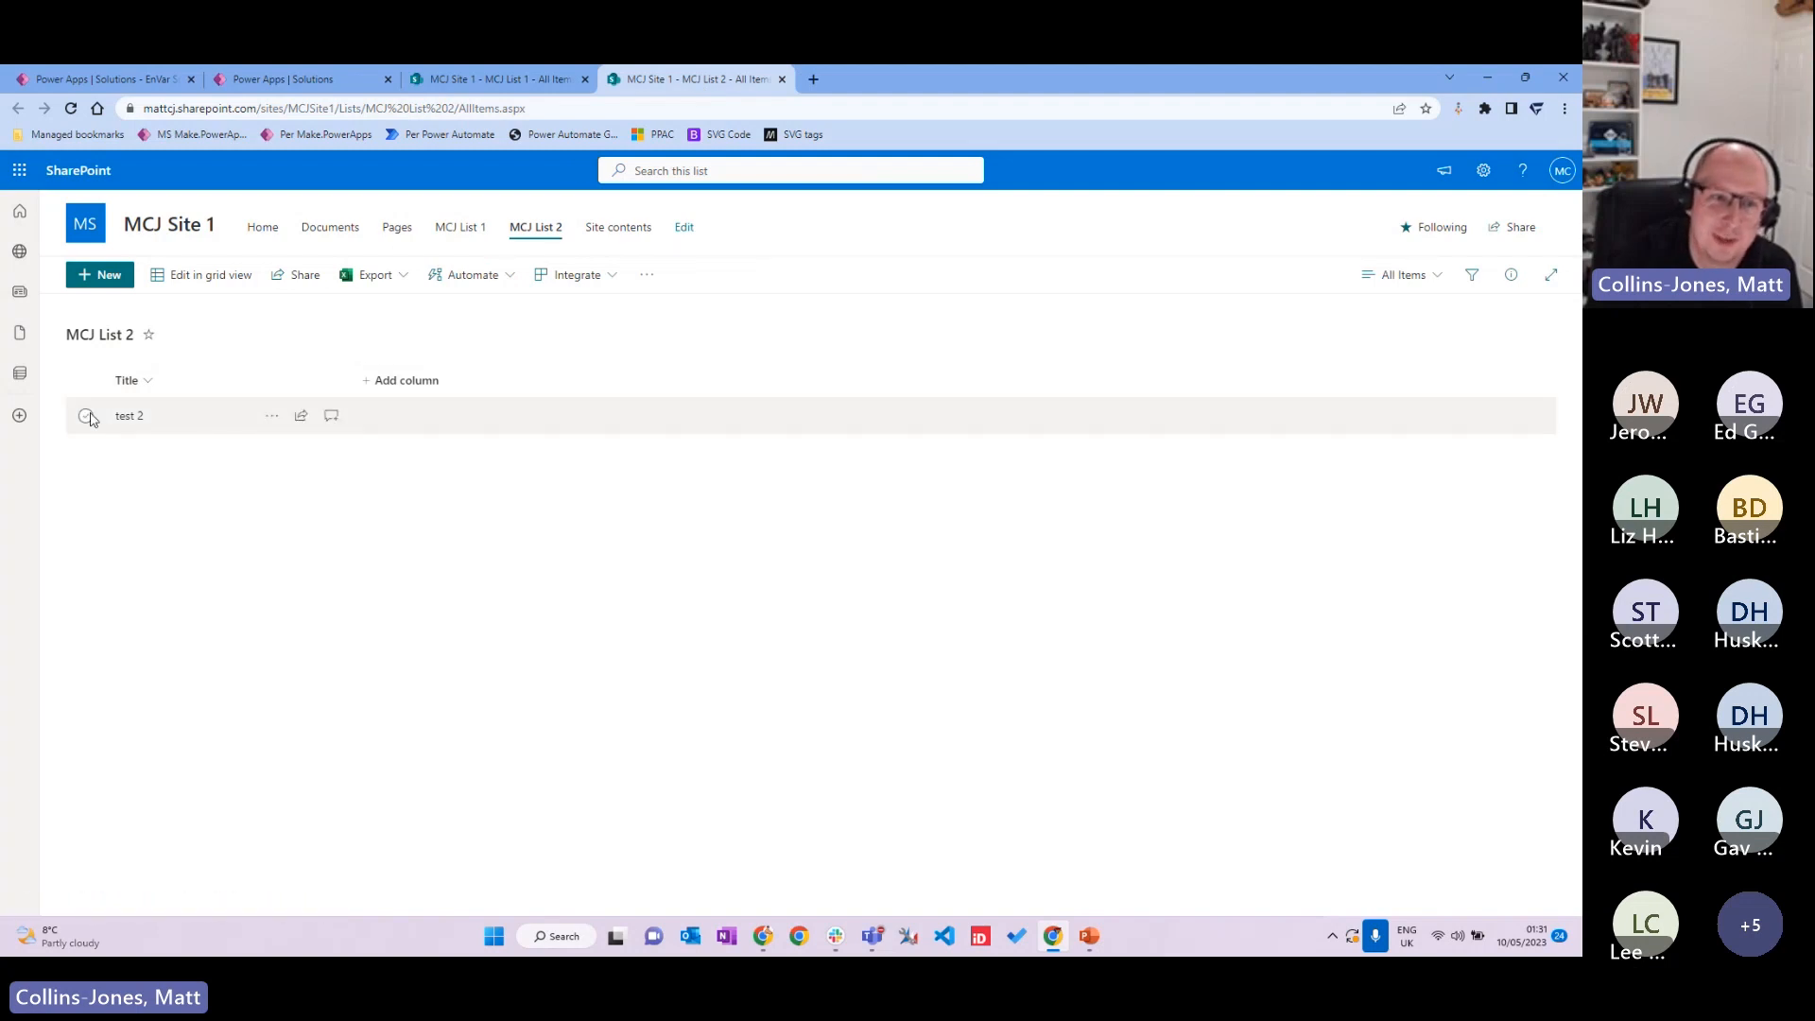
left_click(442, 562)
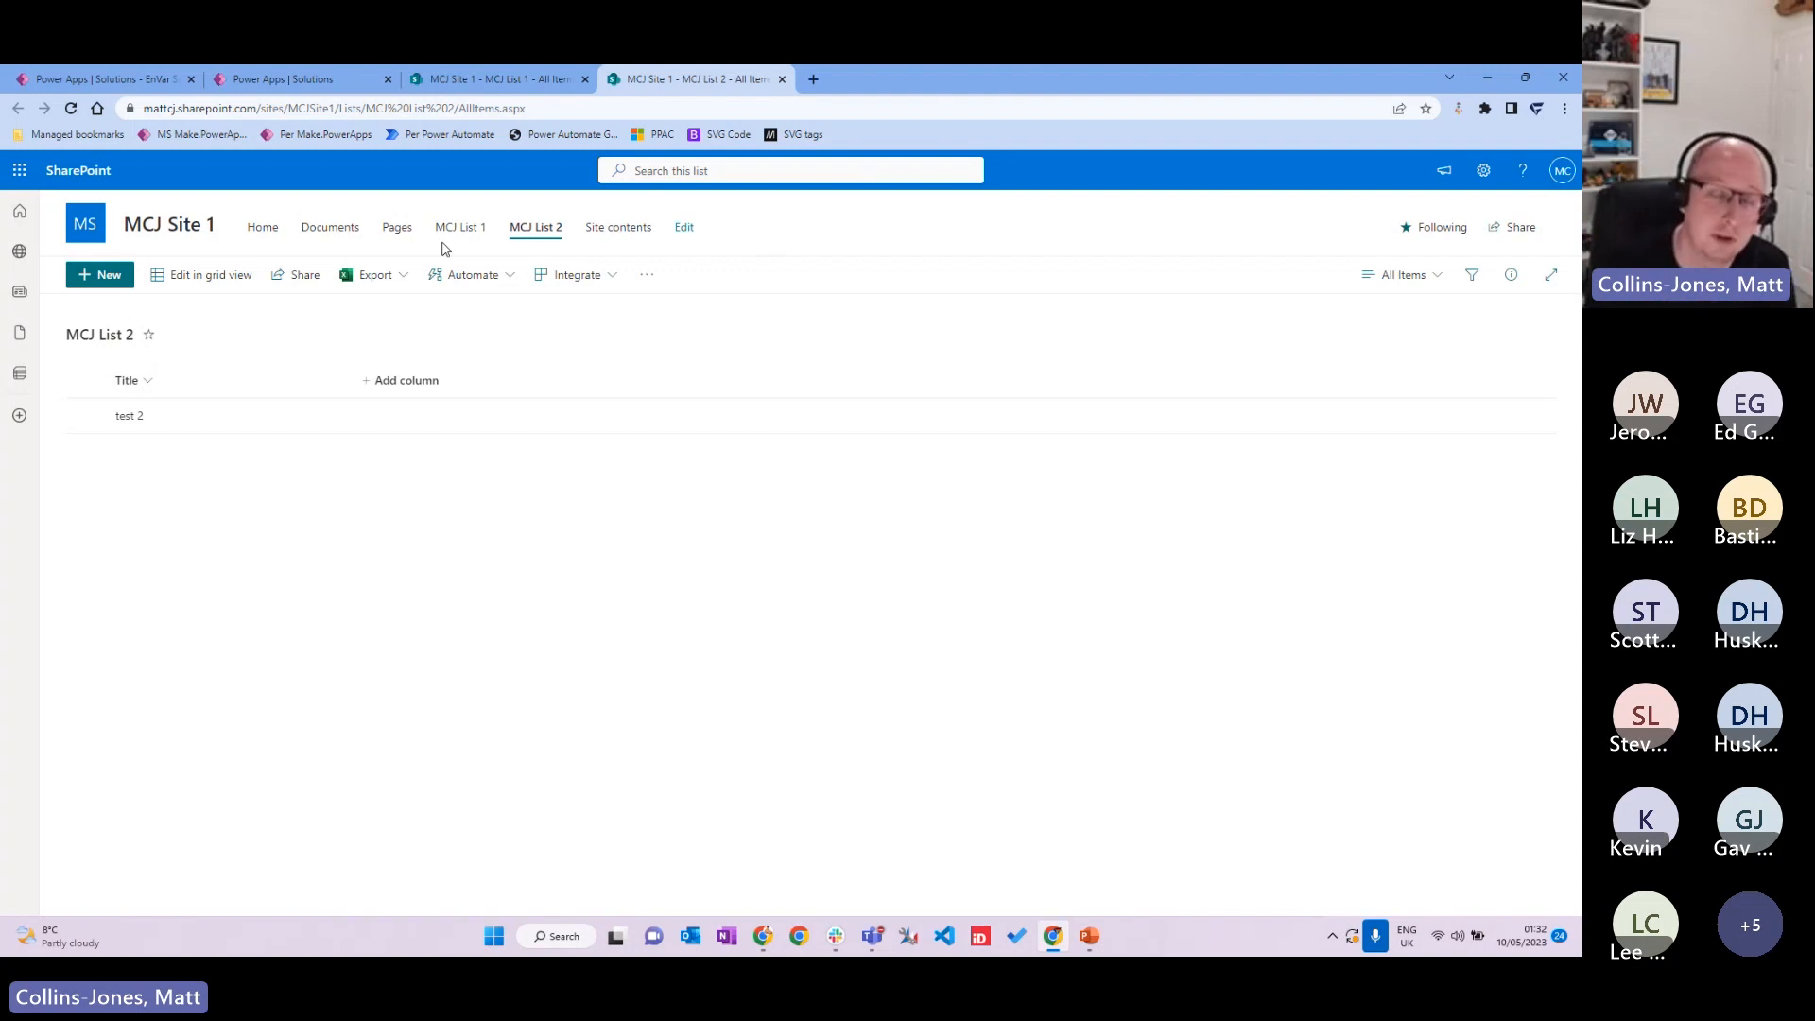
Step: Open the imported EnVar Solution in MCJ 2 and show the Environment Variable Demo app's actions
left_click(348, 83)
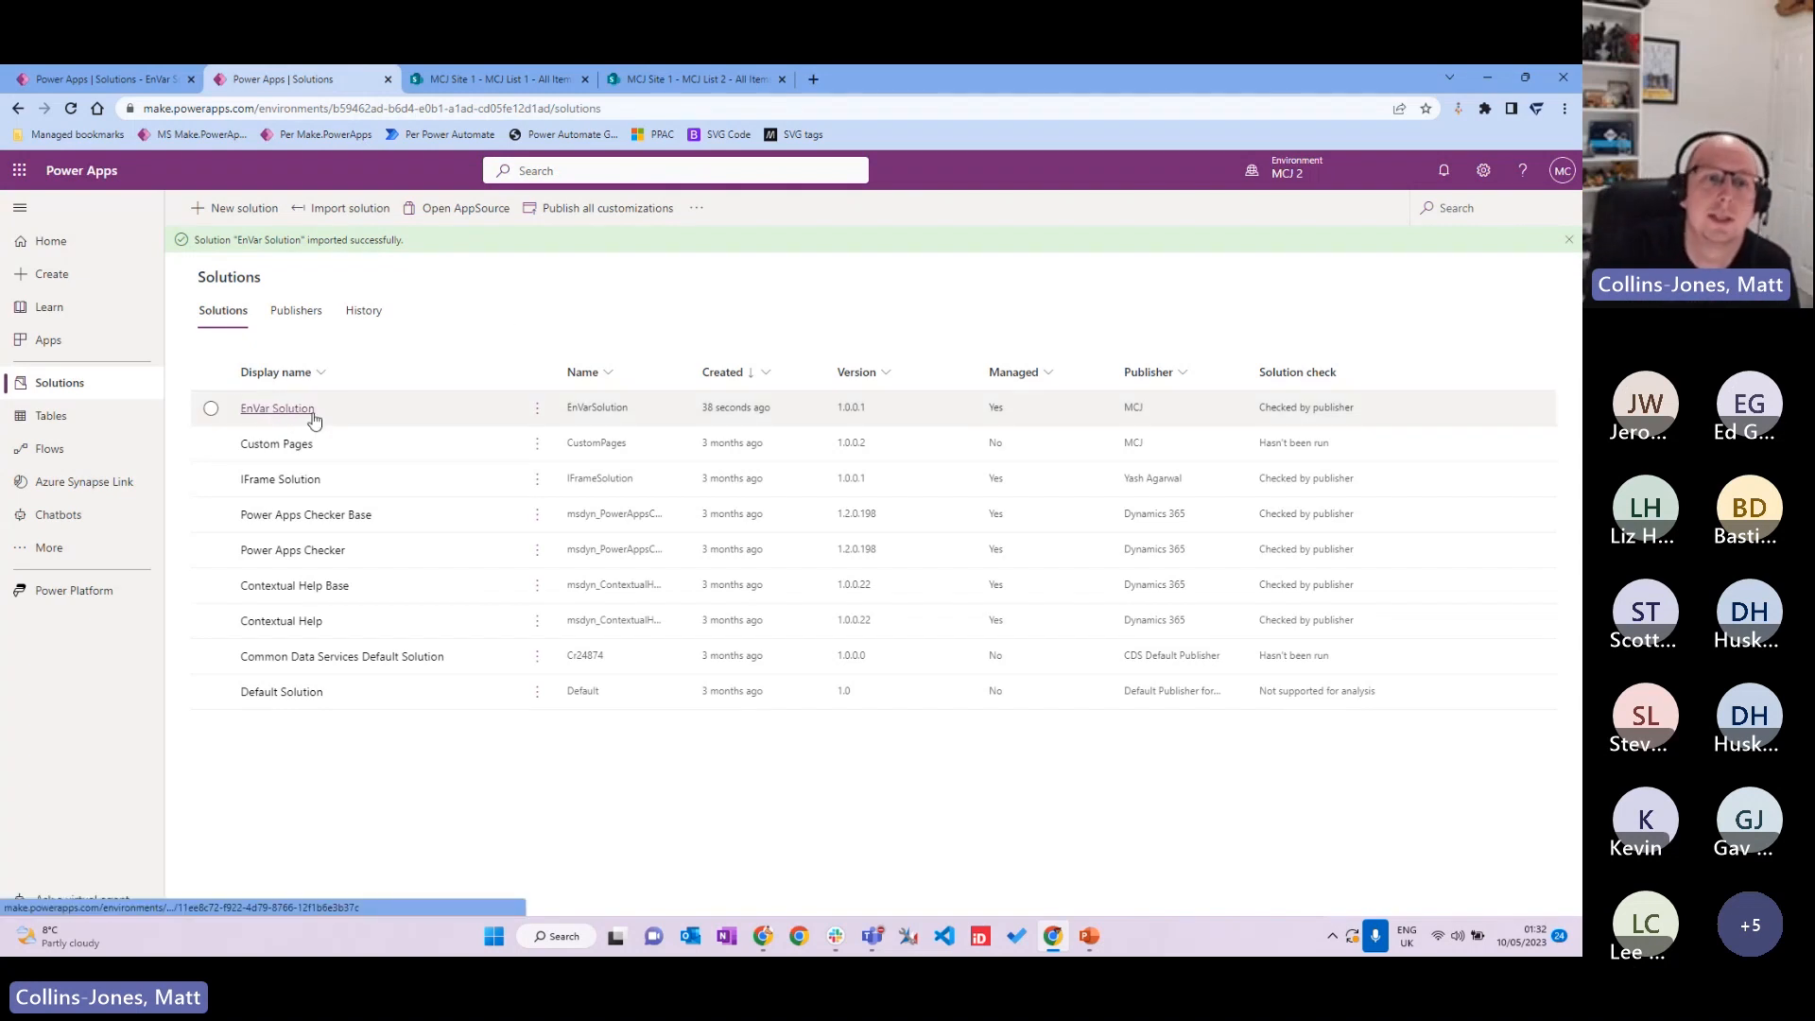
left_click(276, 412)
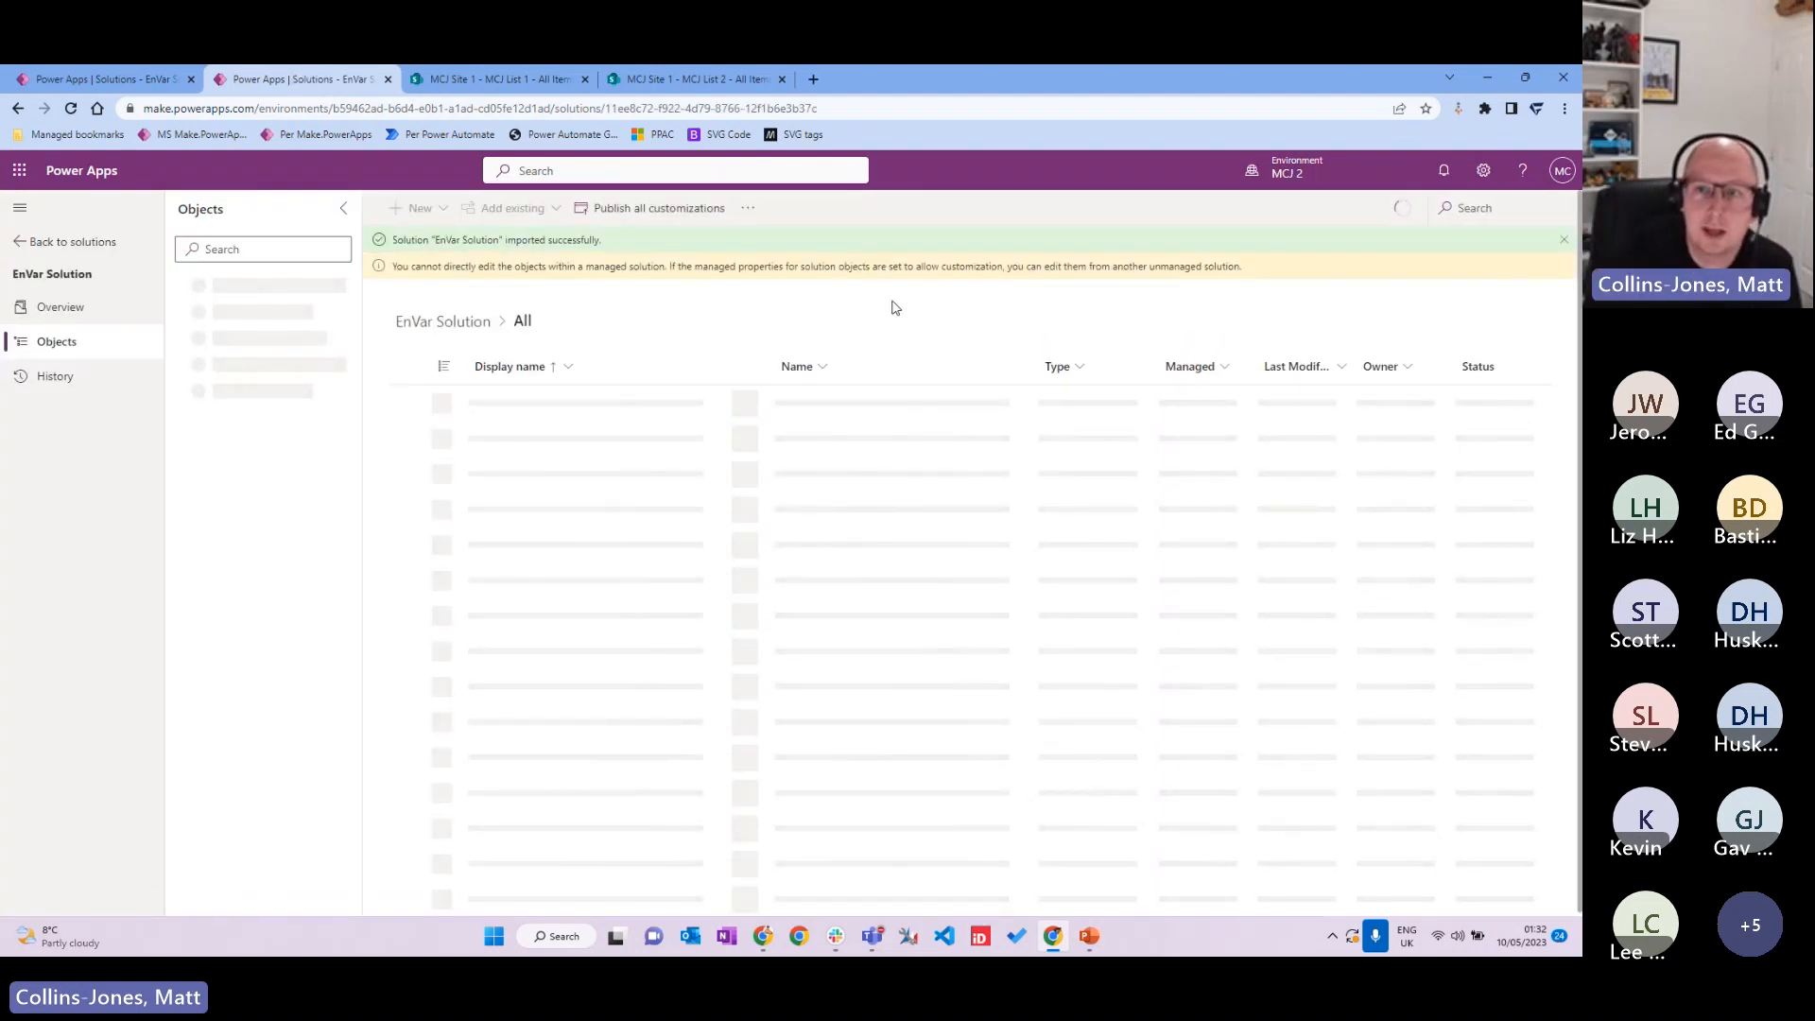
left_click(1565, 242)
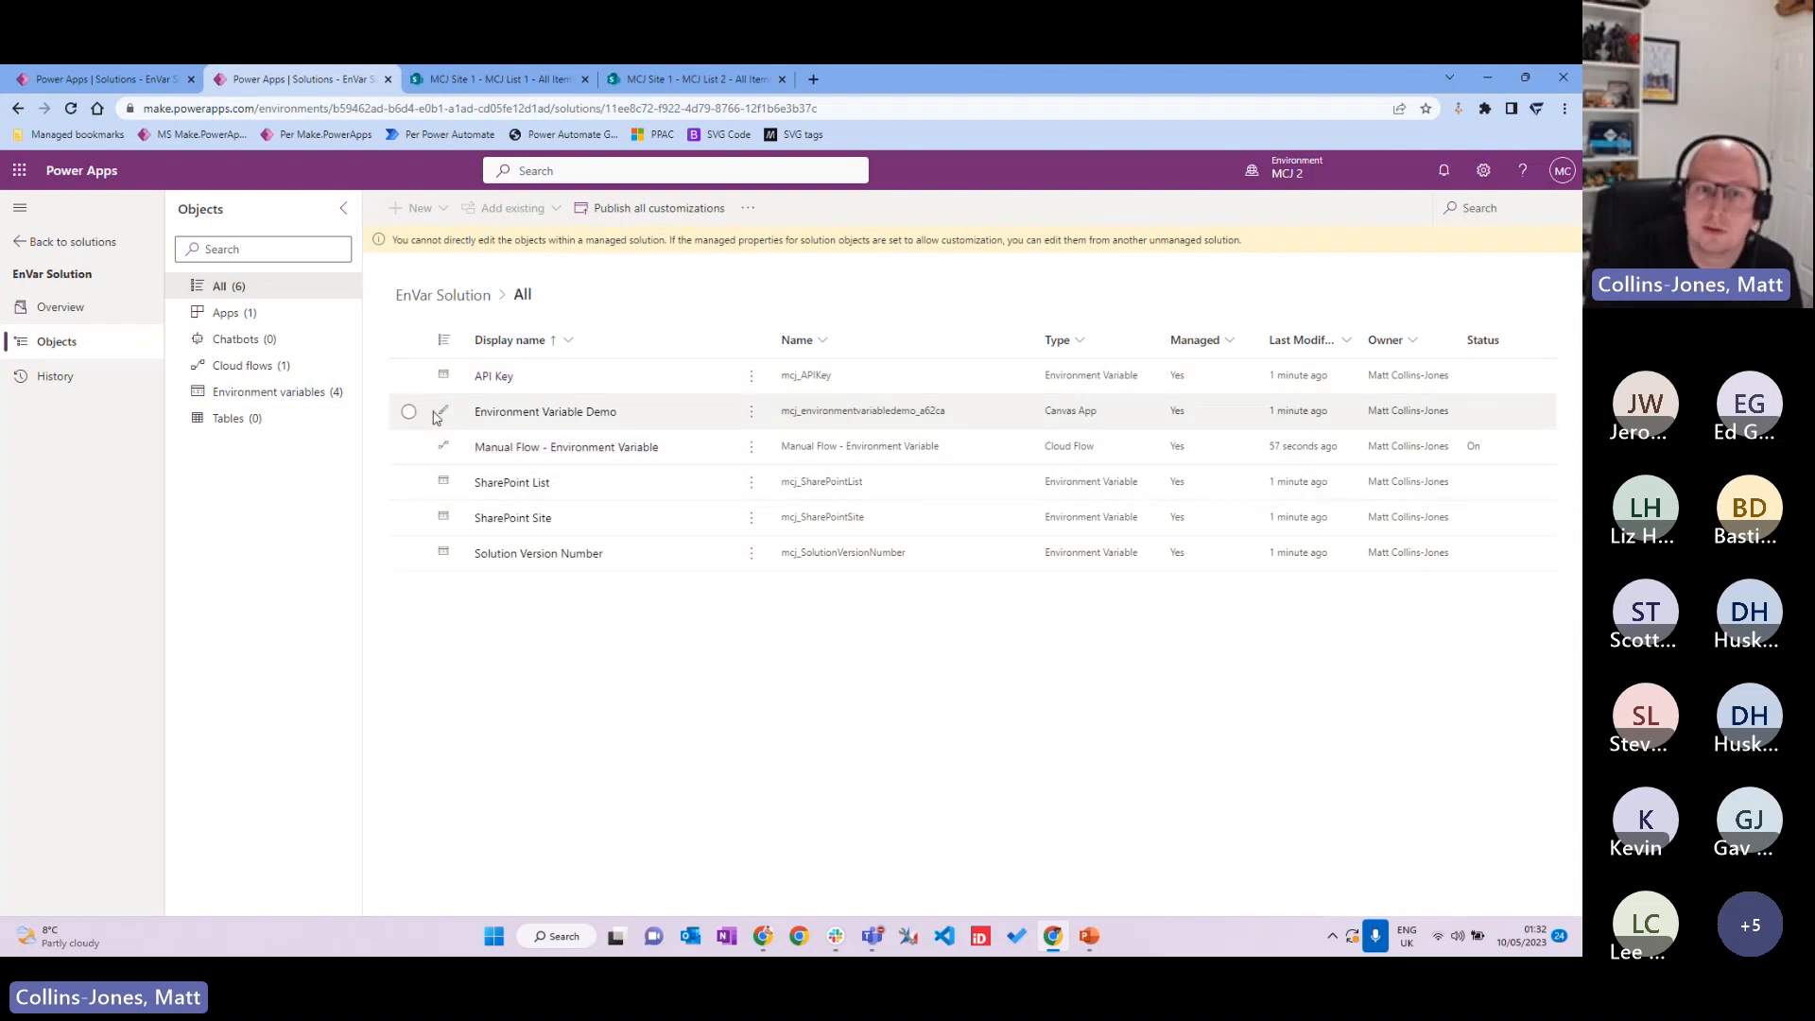
left_click(753, 413)
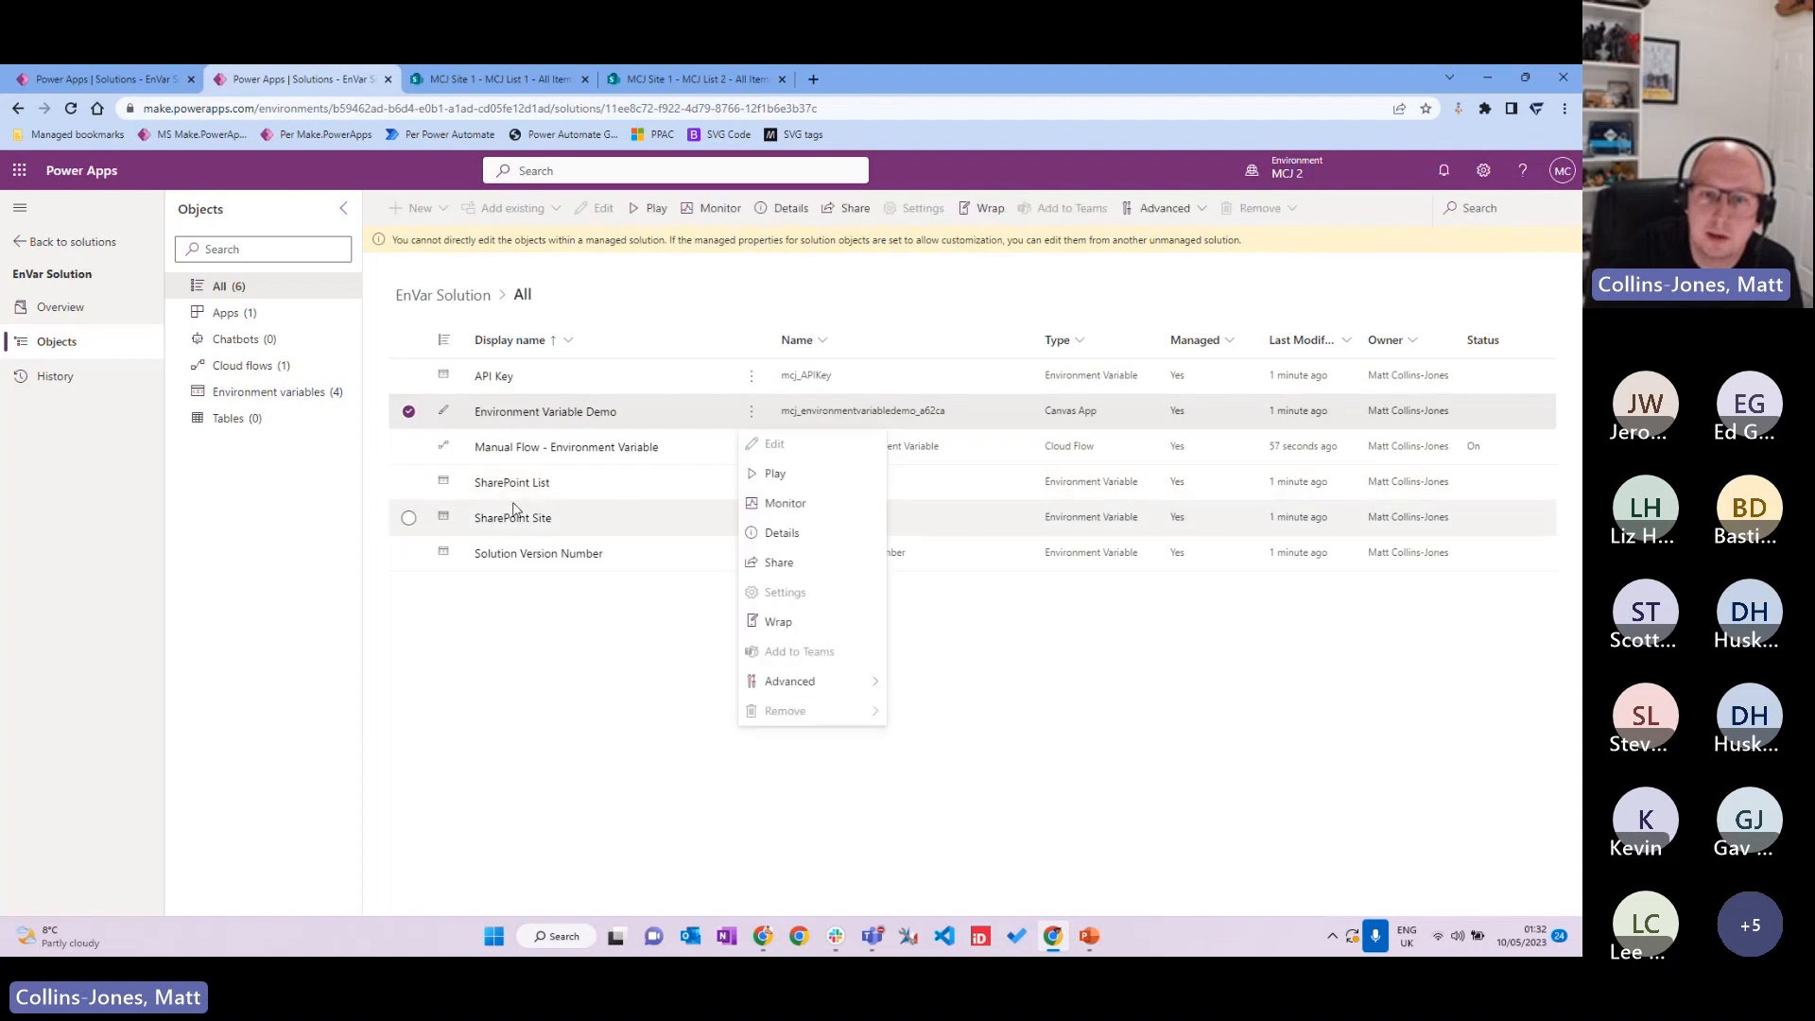
Step: Play the Environment Variable Demo app, allow its connections, and submit 'Portland UG Rocks', then view MCJ List 2
left_click(790, 480)
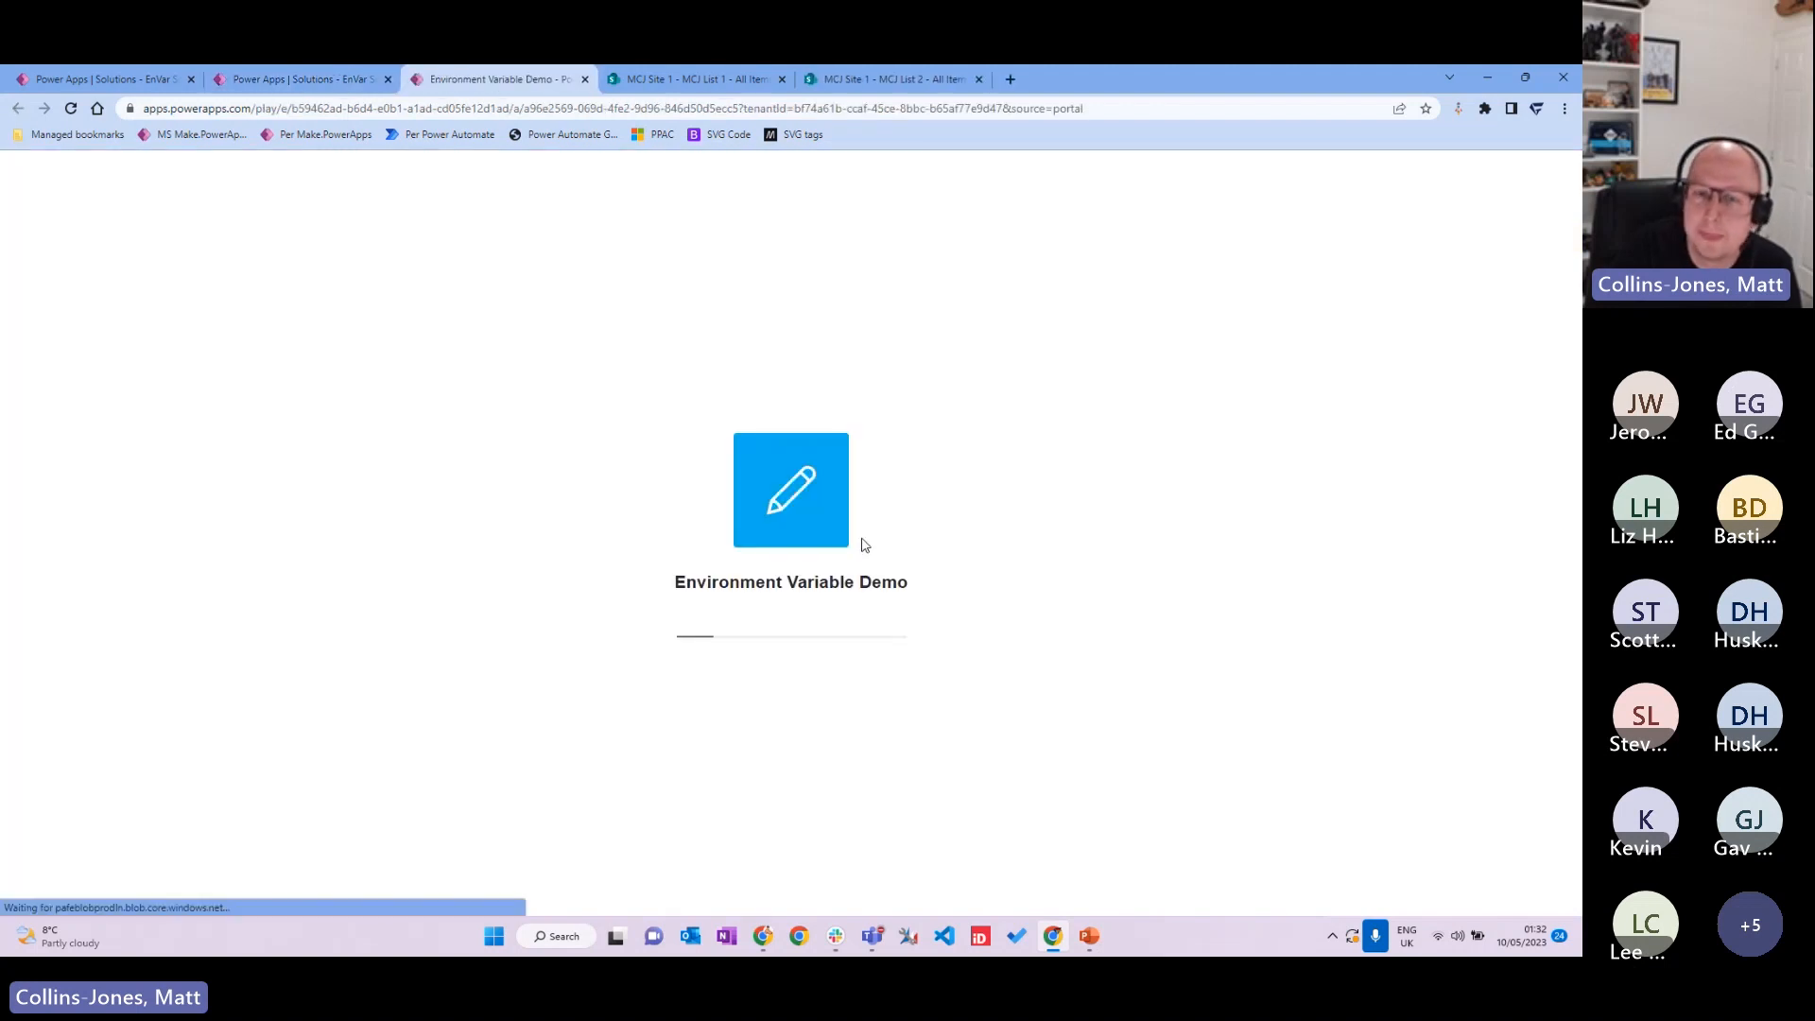
left_click(836, 709)
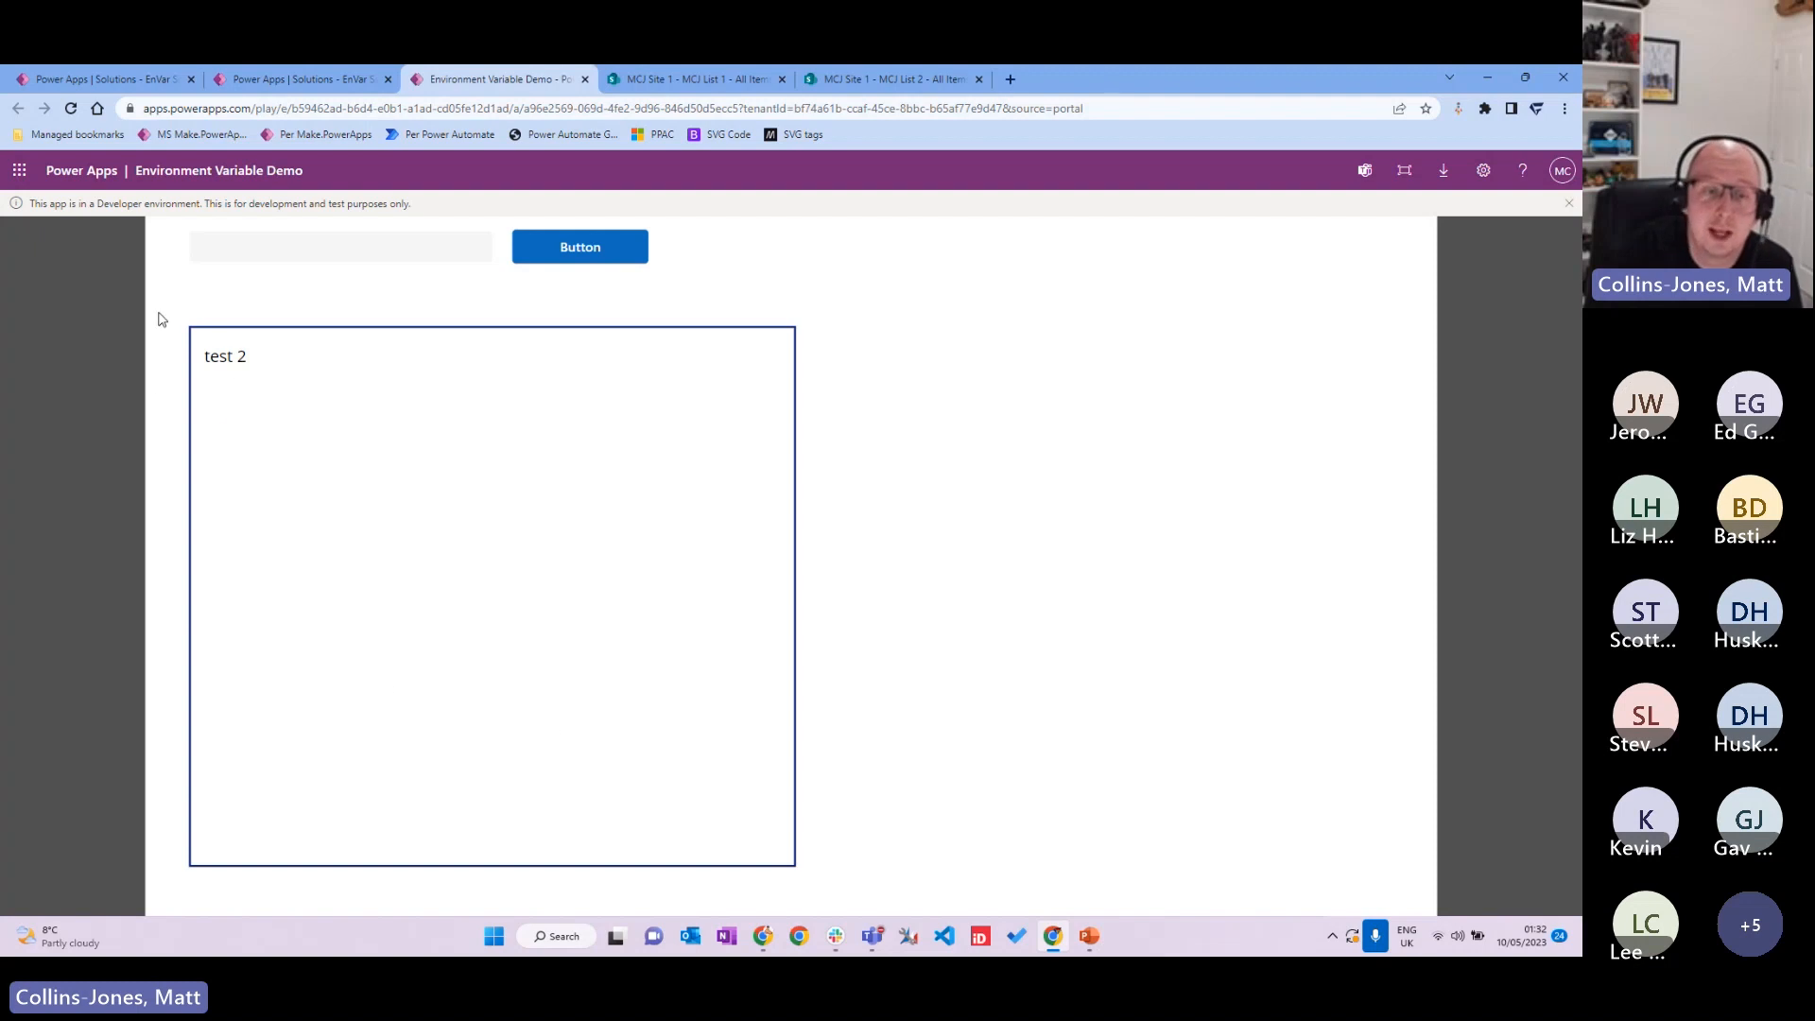
left_click(348, 245)
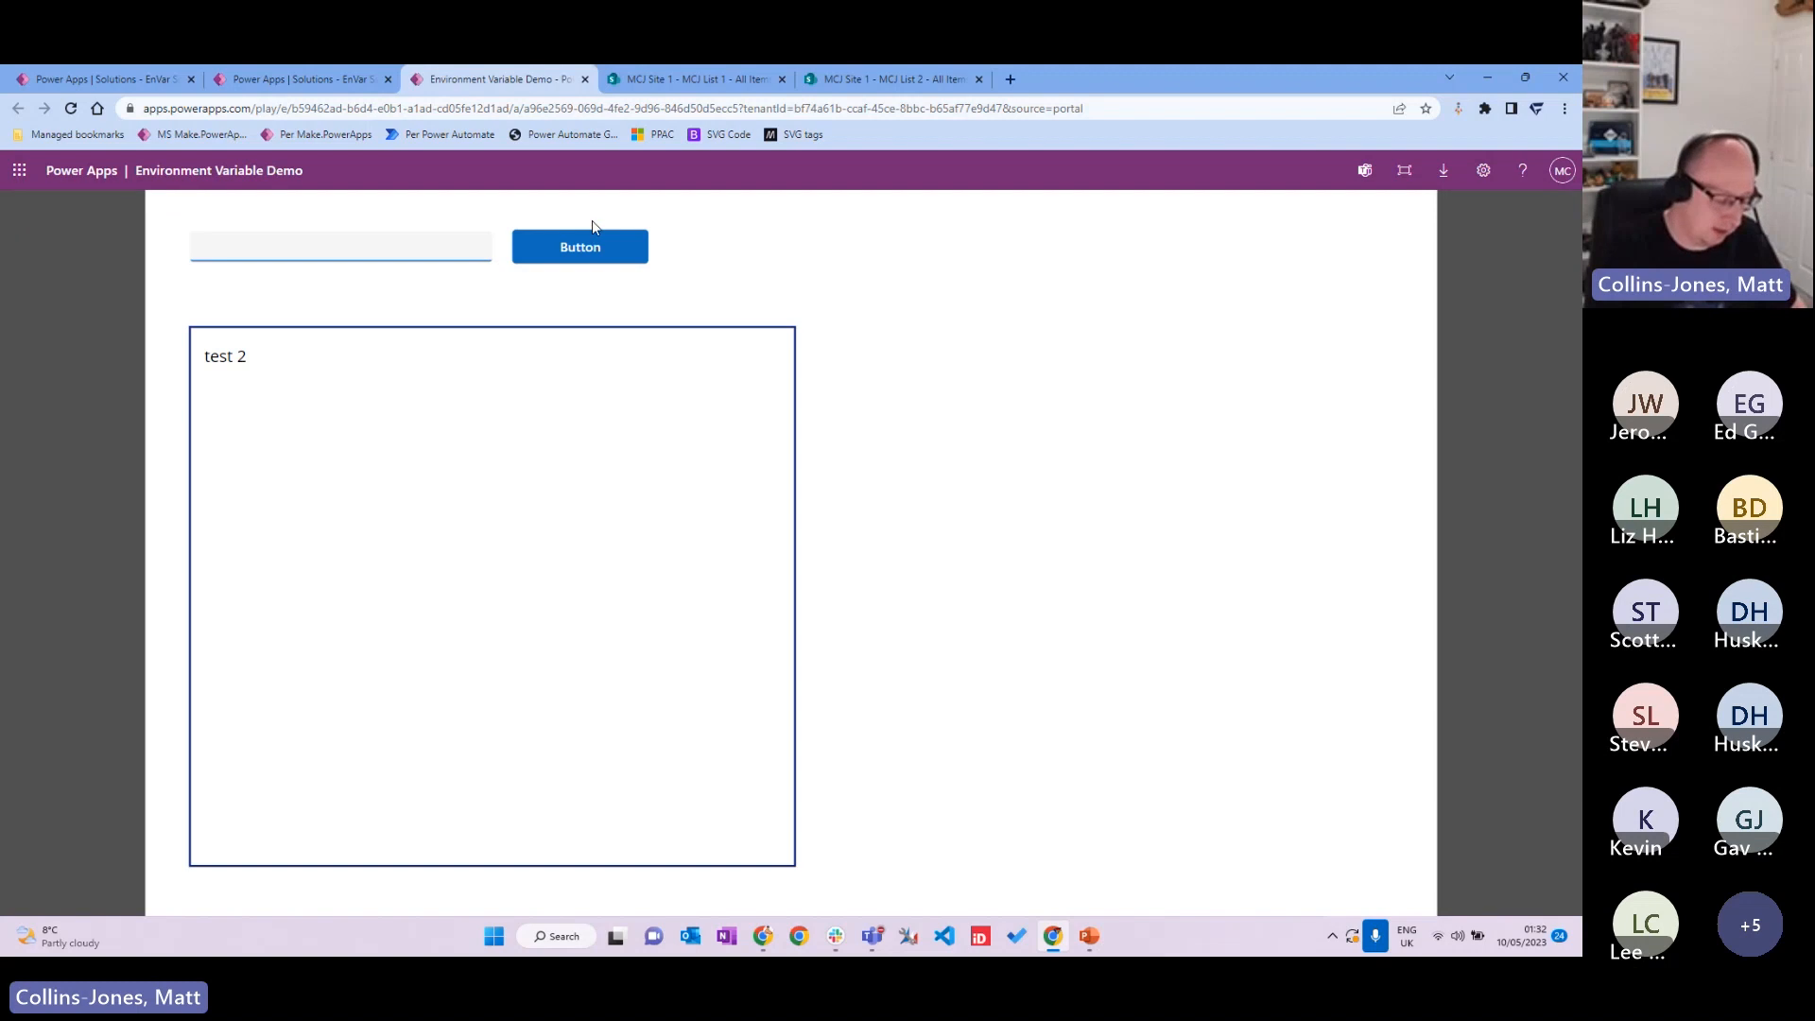
type("Portland UG Rocks")
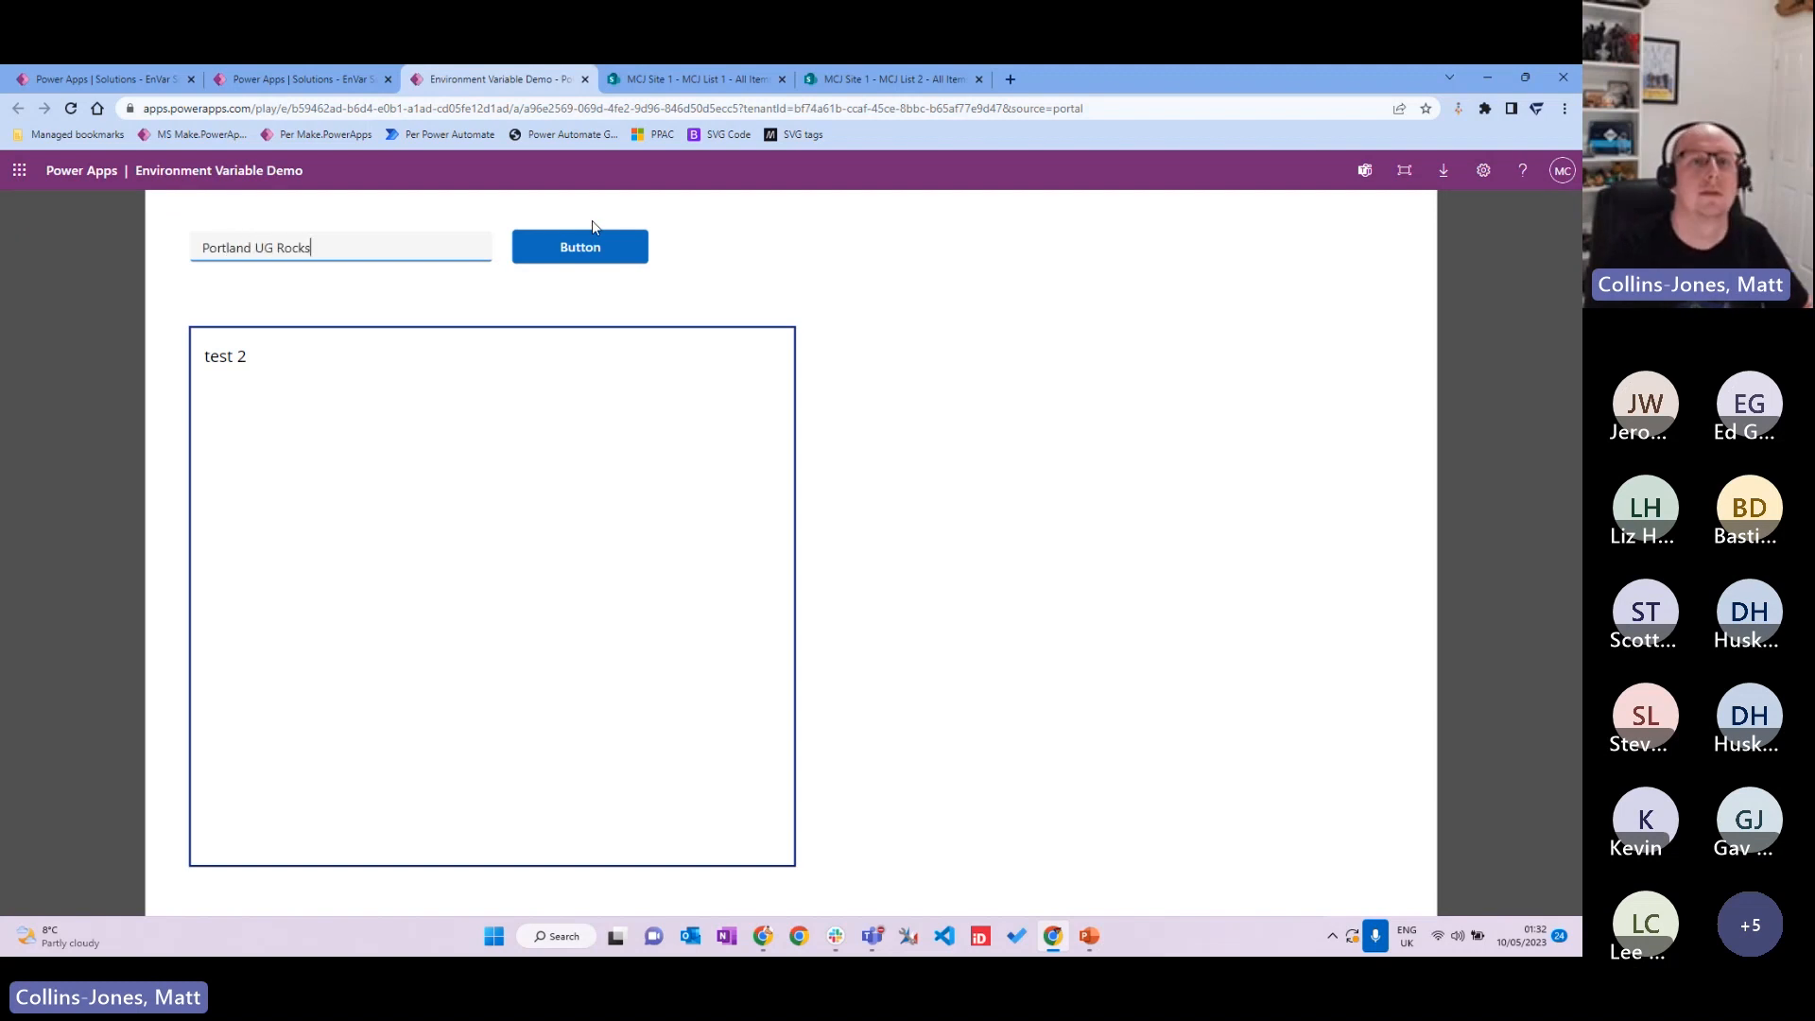
left_click(591, 253)
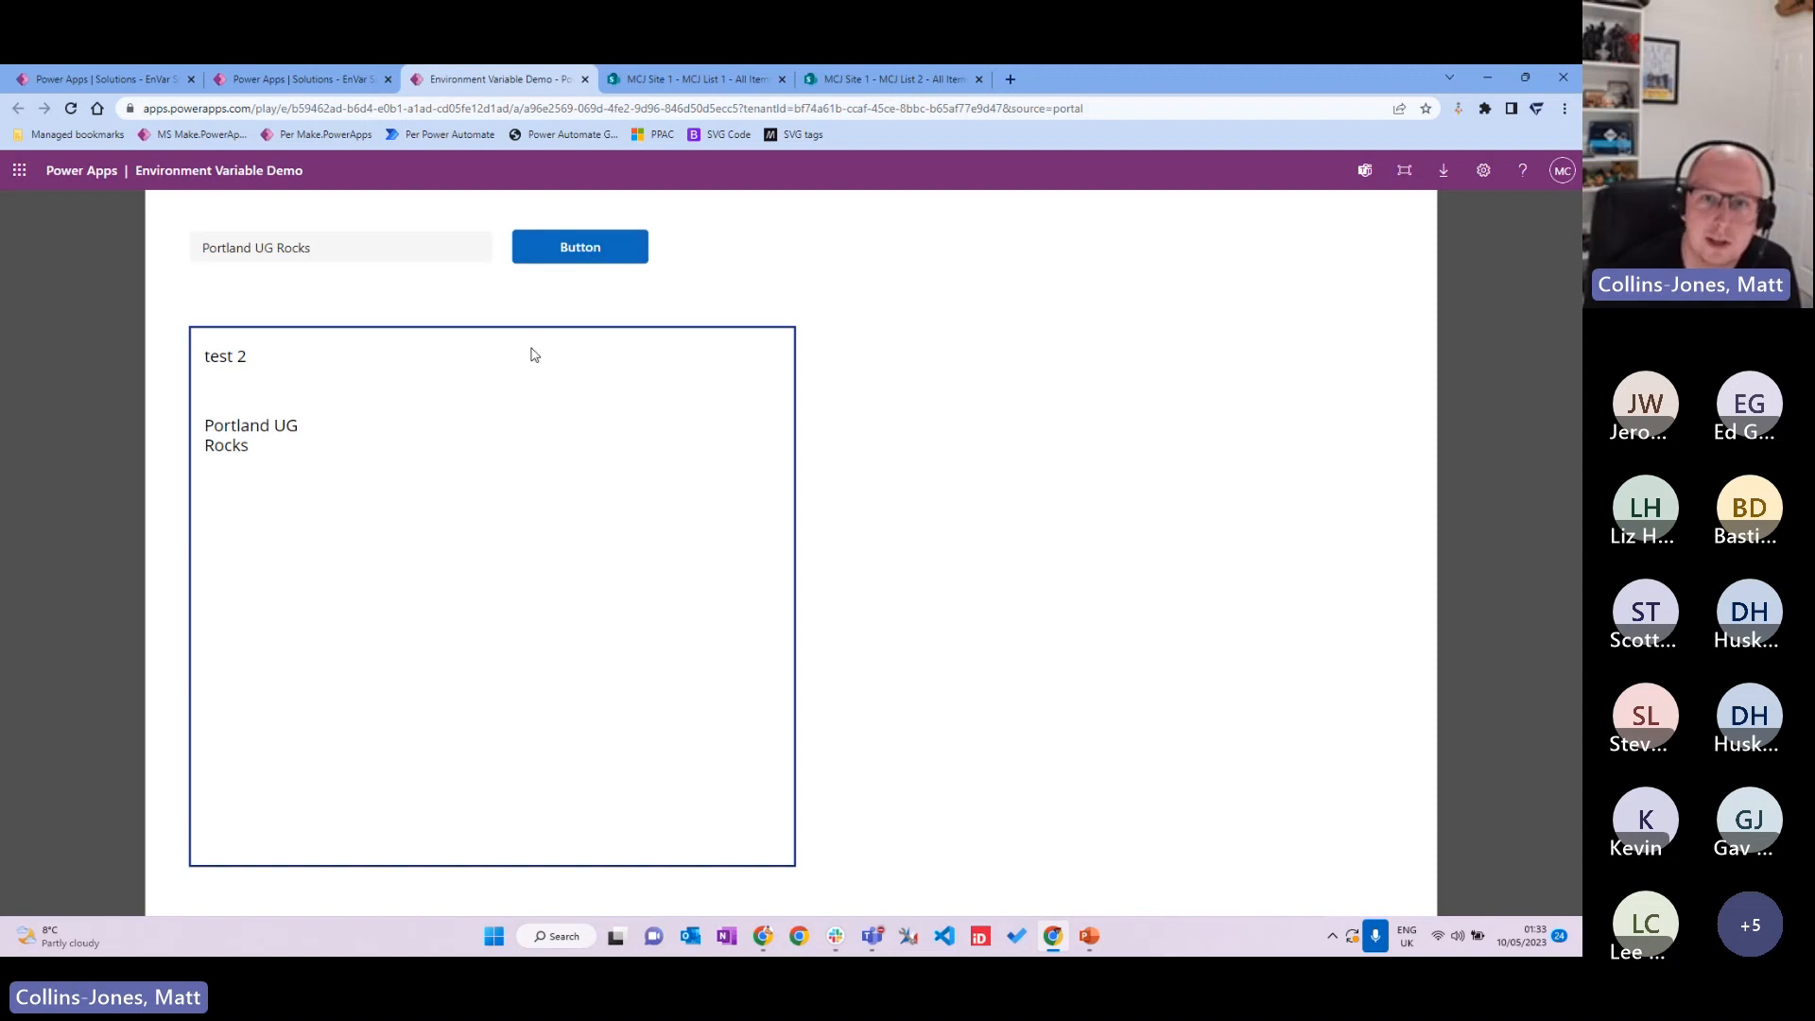
left_click(938, 75)
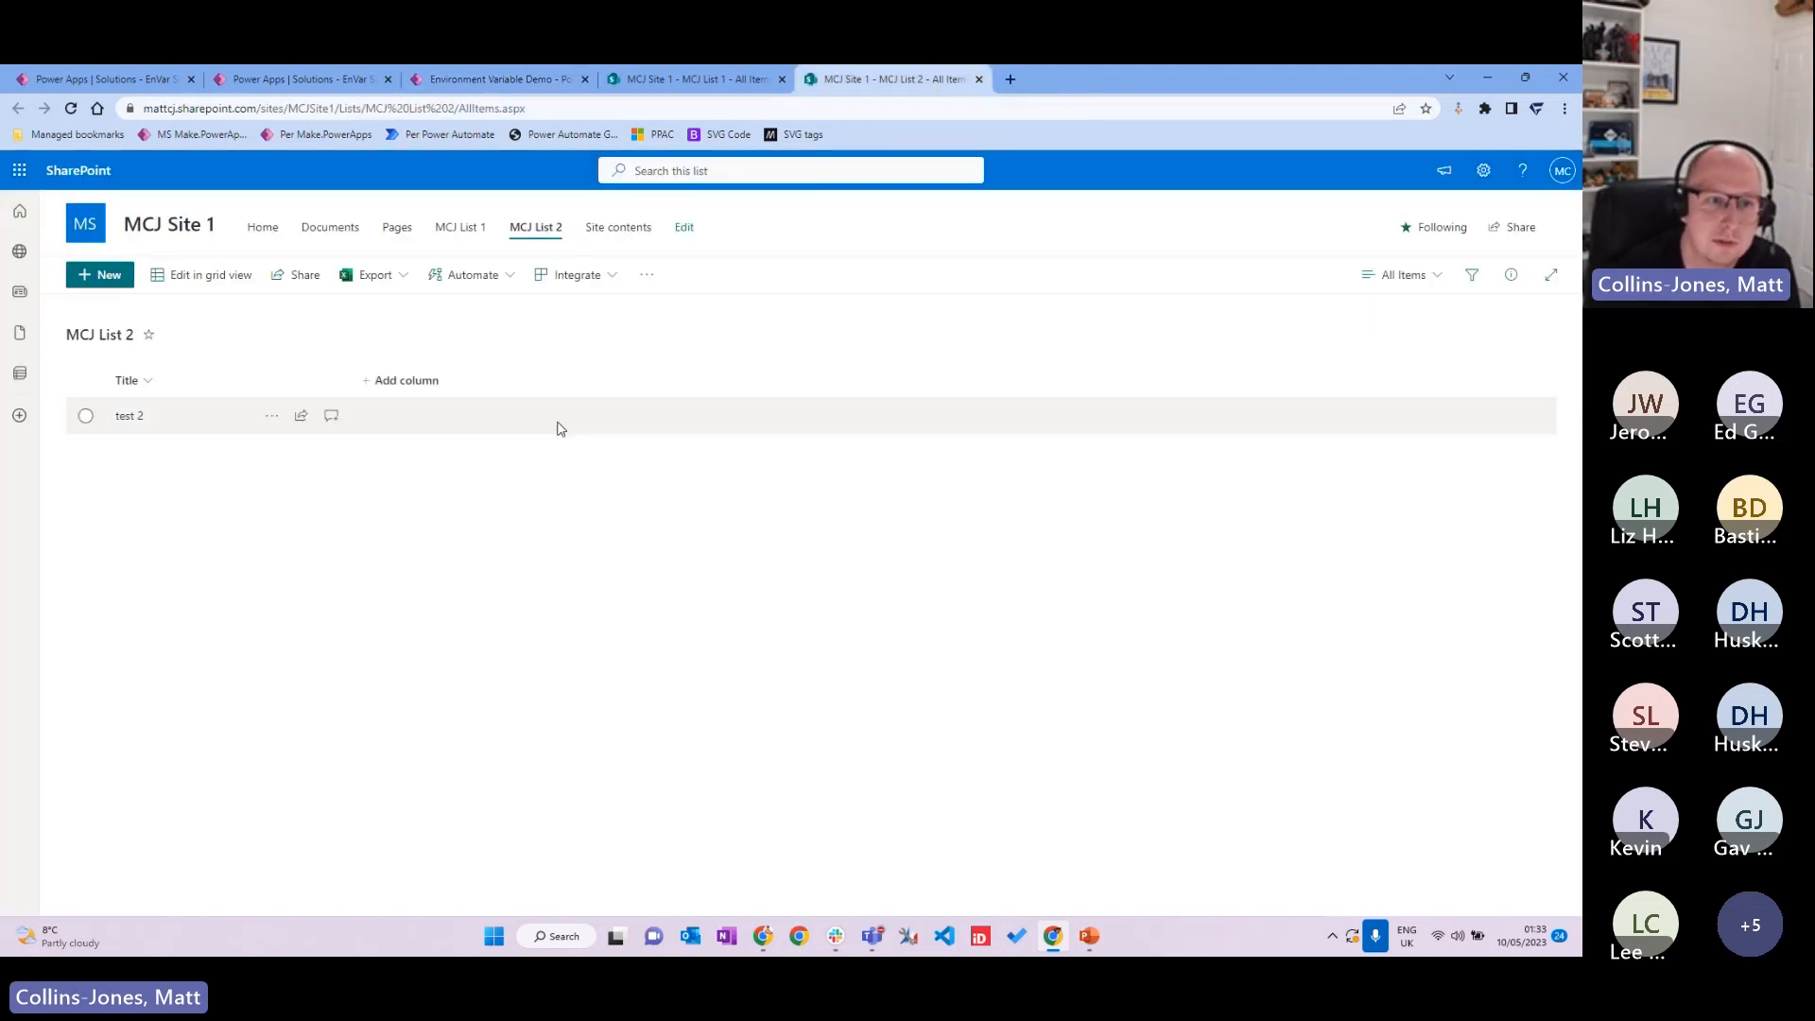
Step: Refresh MCJ List 2 to confirm the new 'Portland UG Rocks' item, then return to the solution objects
left_click(71, 108)
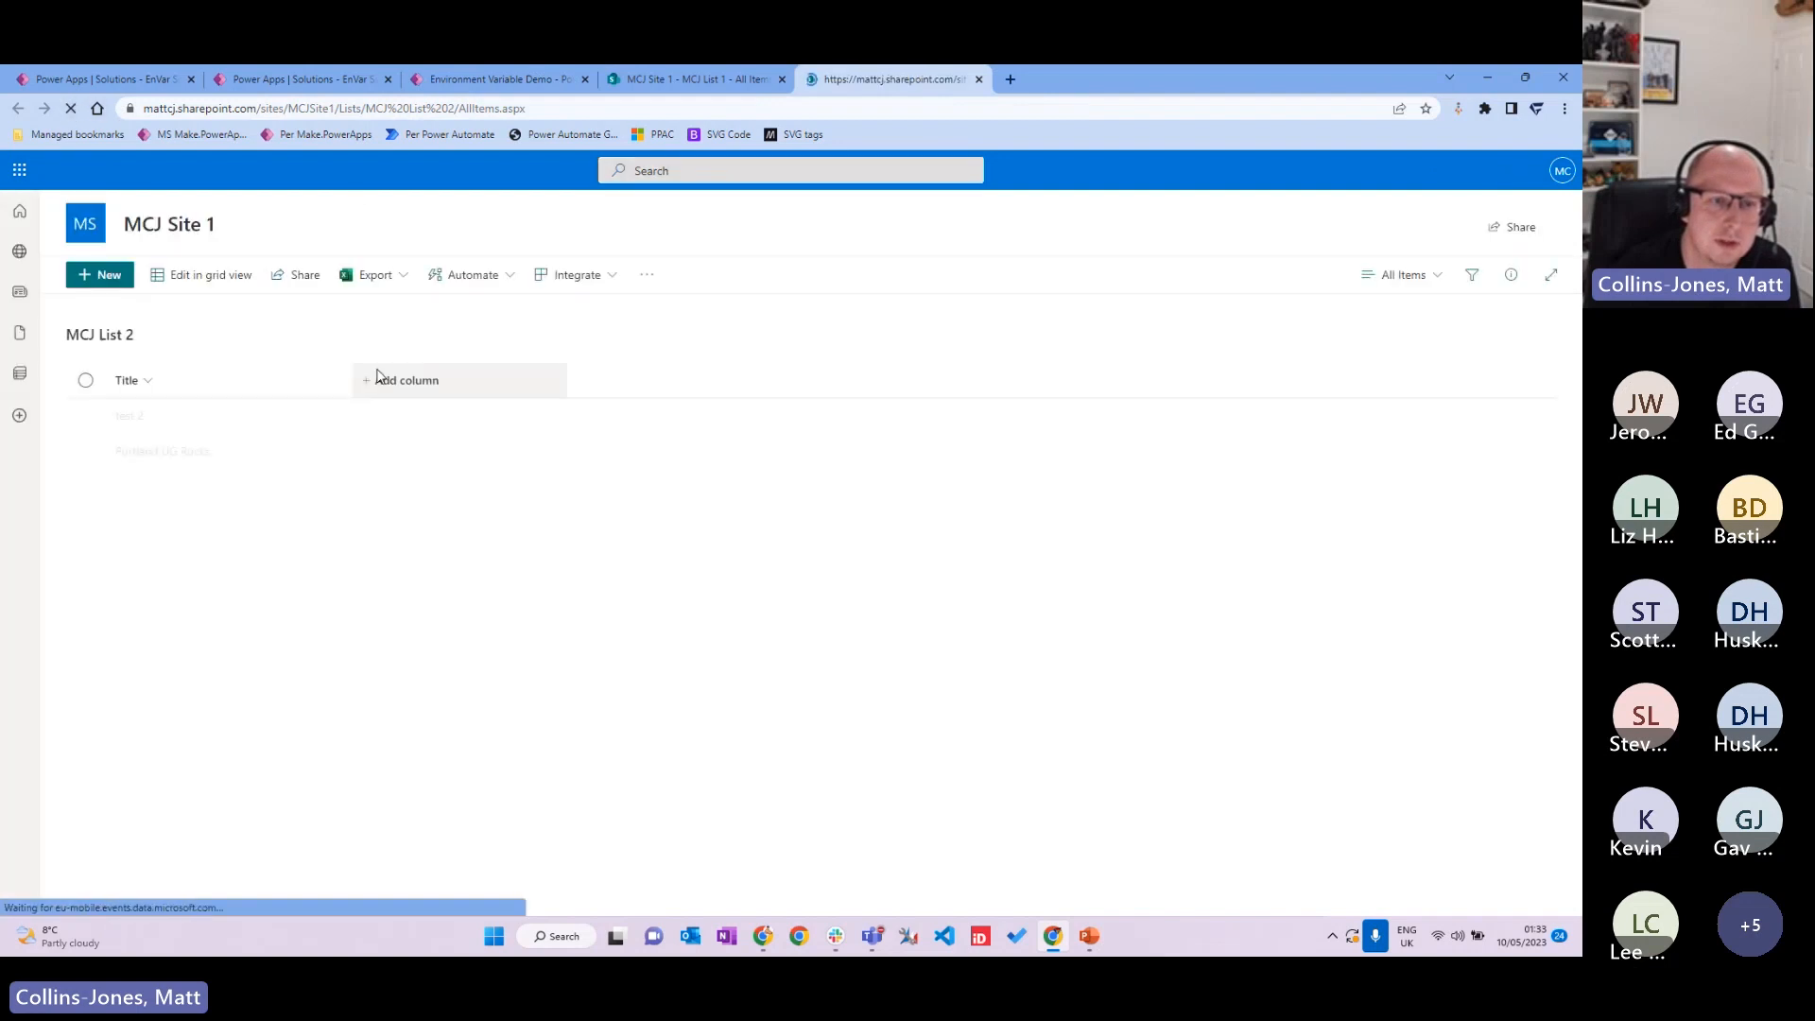
left_click(85, 452)
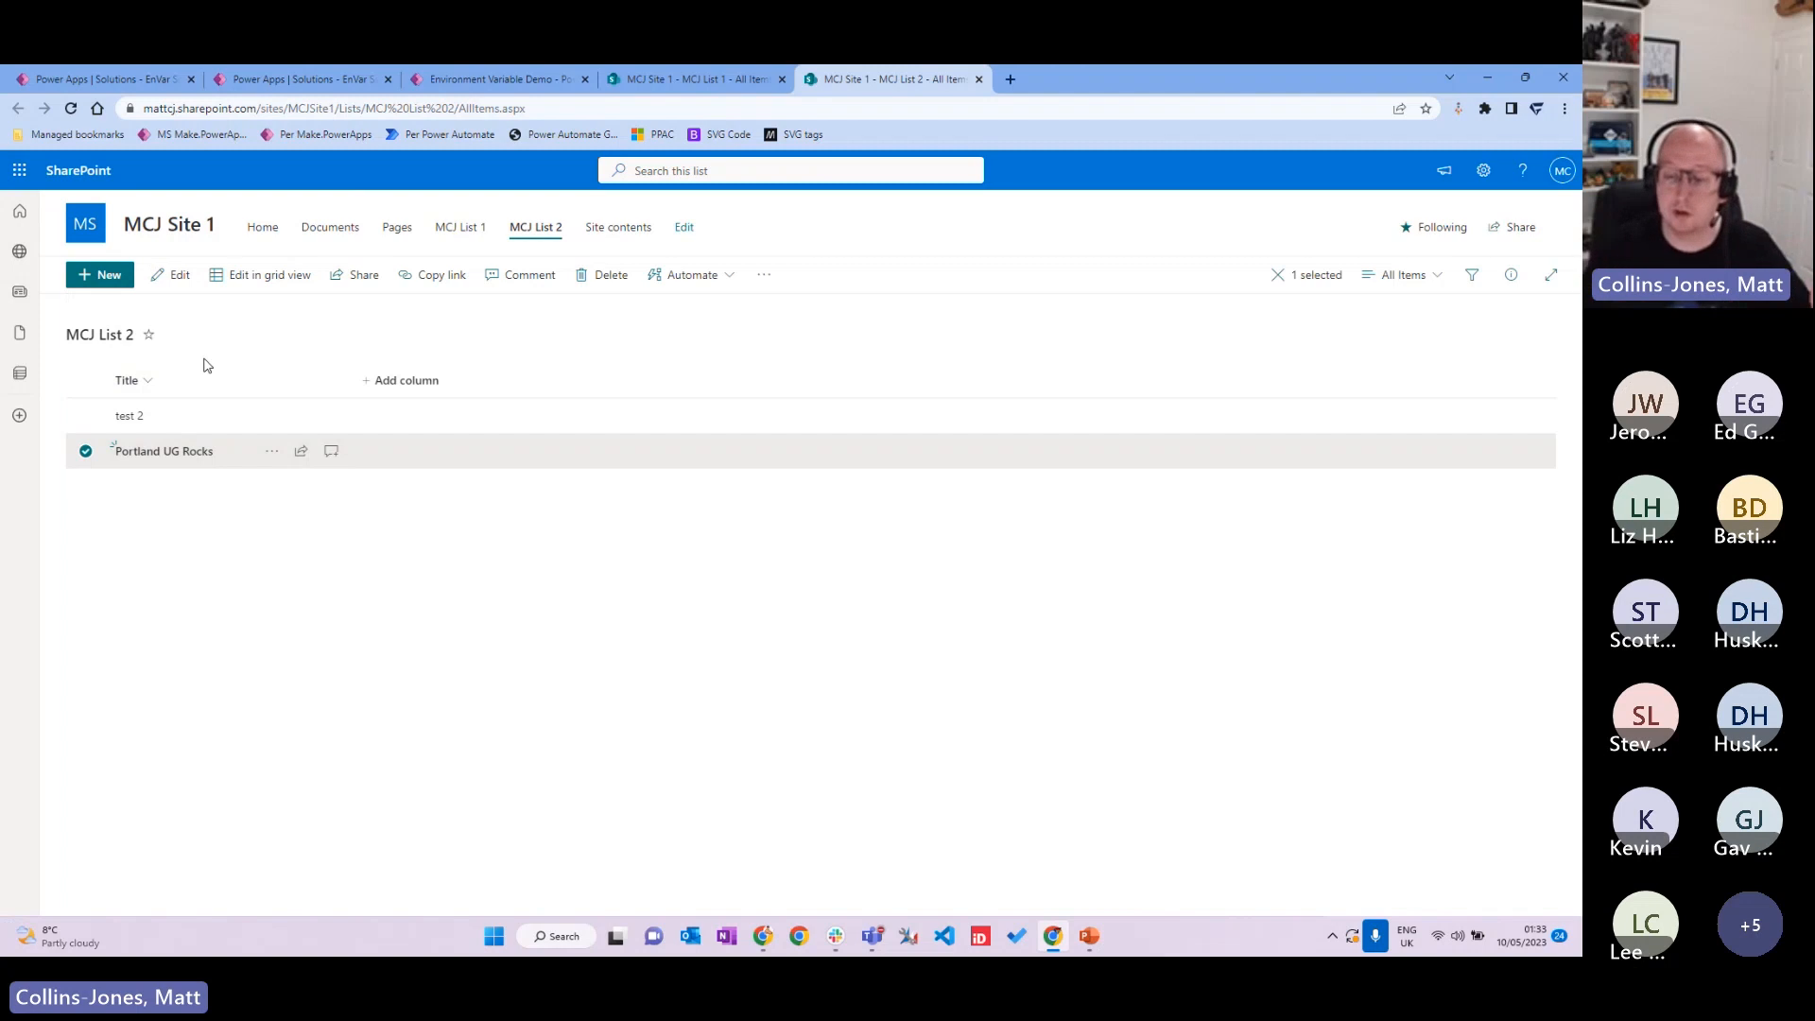
left_click(499, 80)
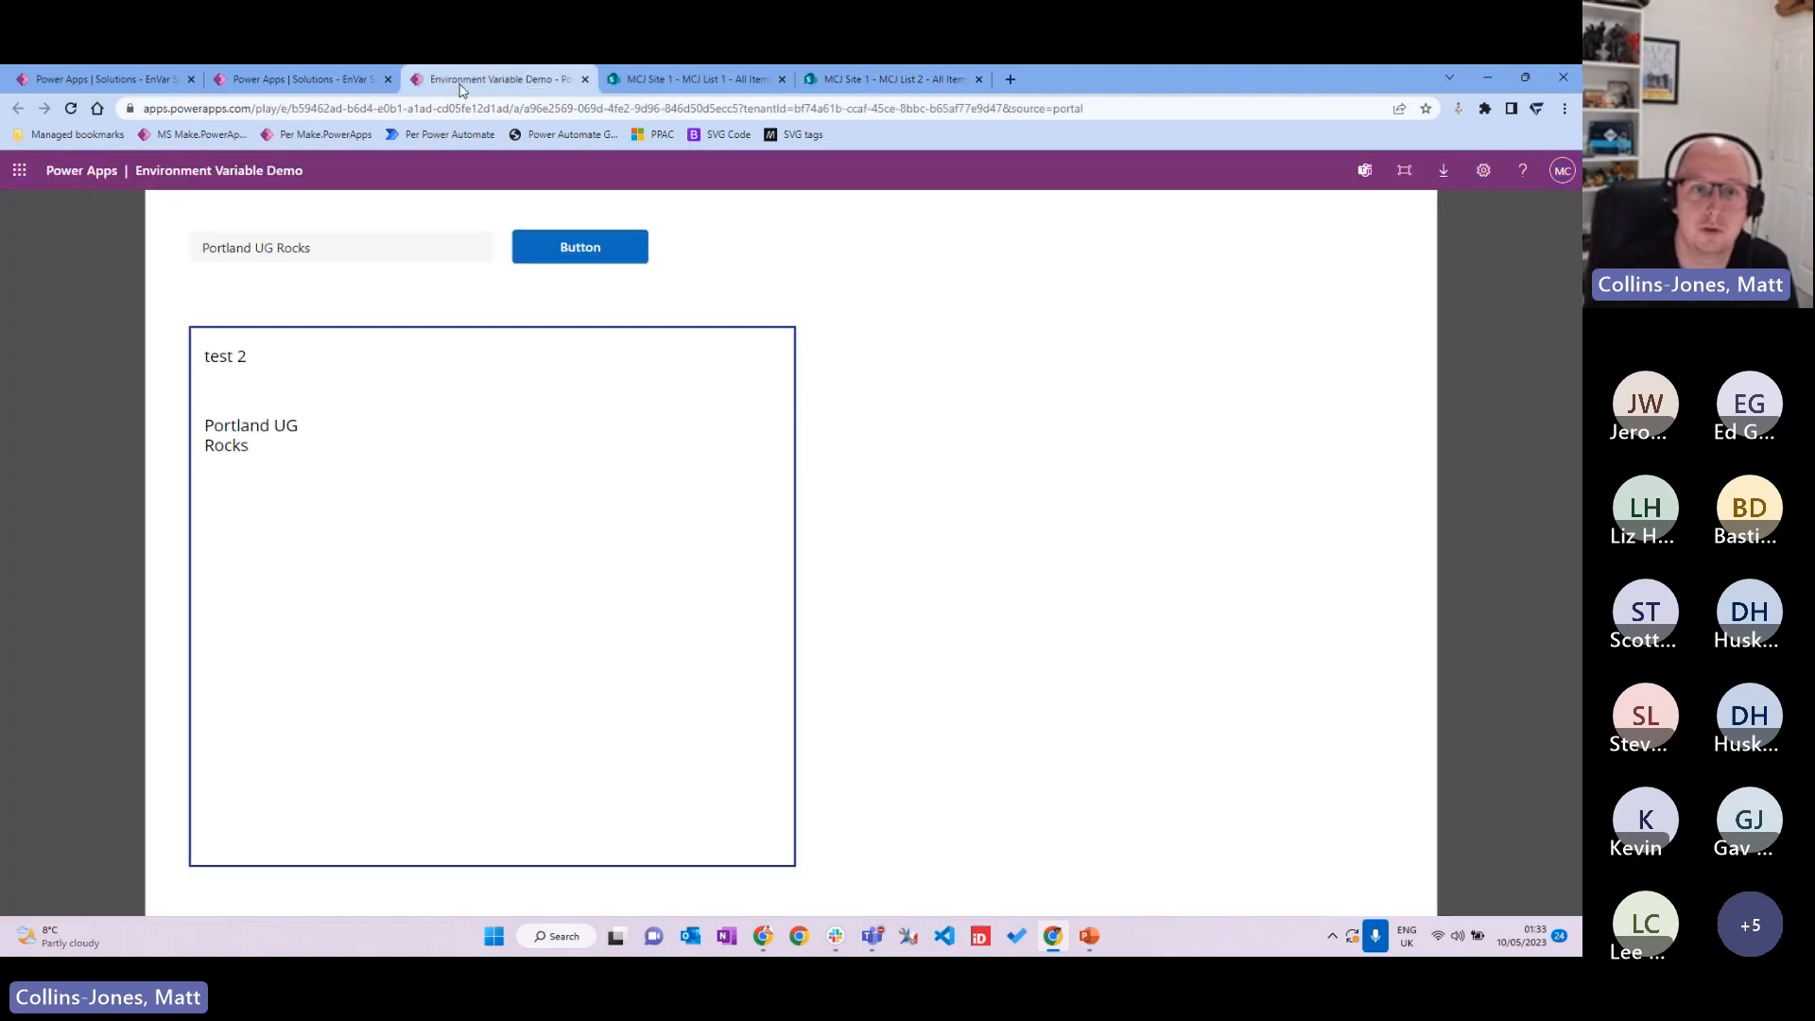
left_click(274, 79)
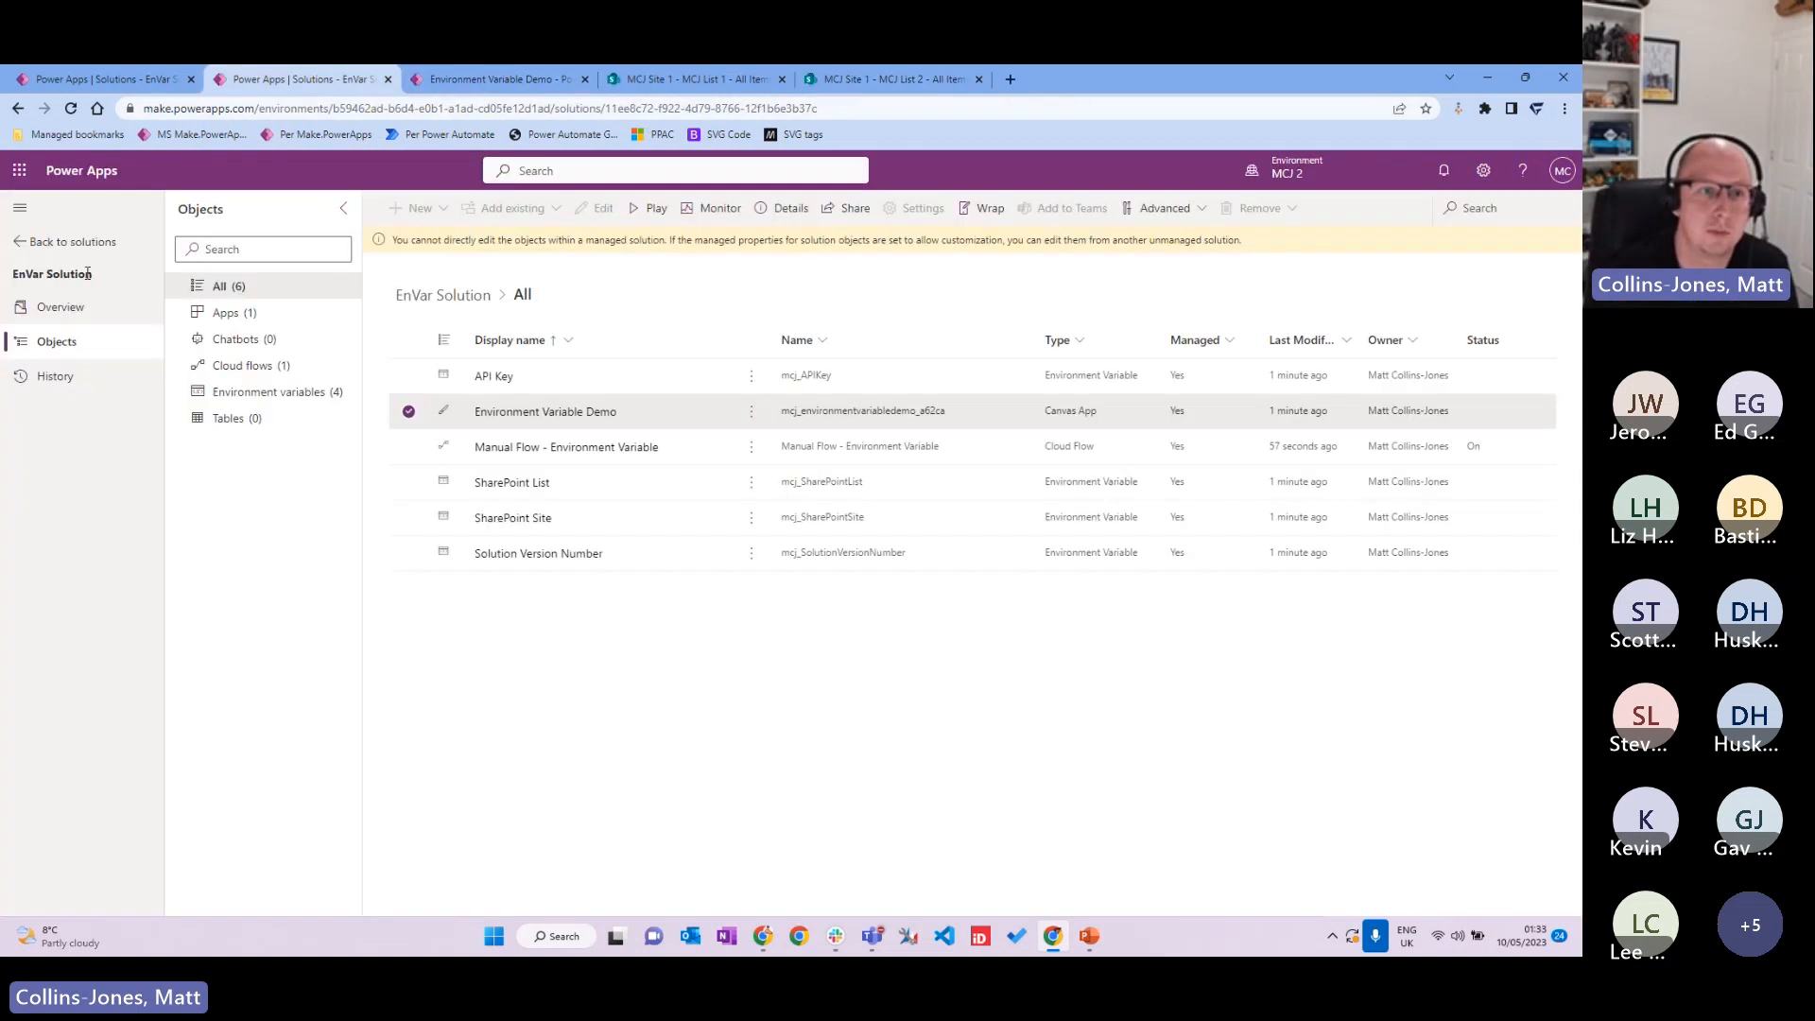
Step: Open the Environment Variable Demo app from the Apps list for editing in MCJ 2
left_click(33, 247)
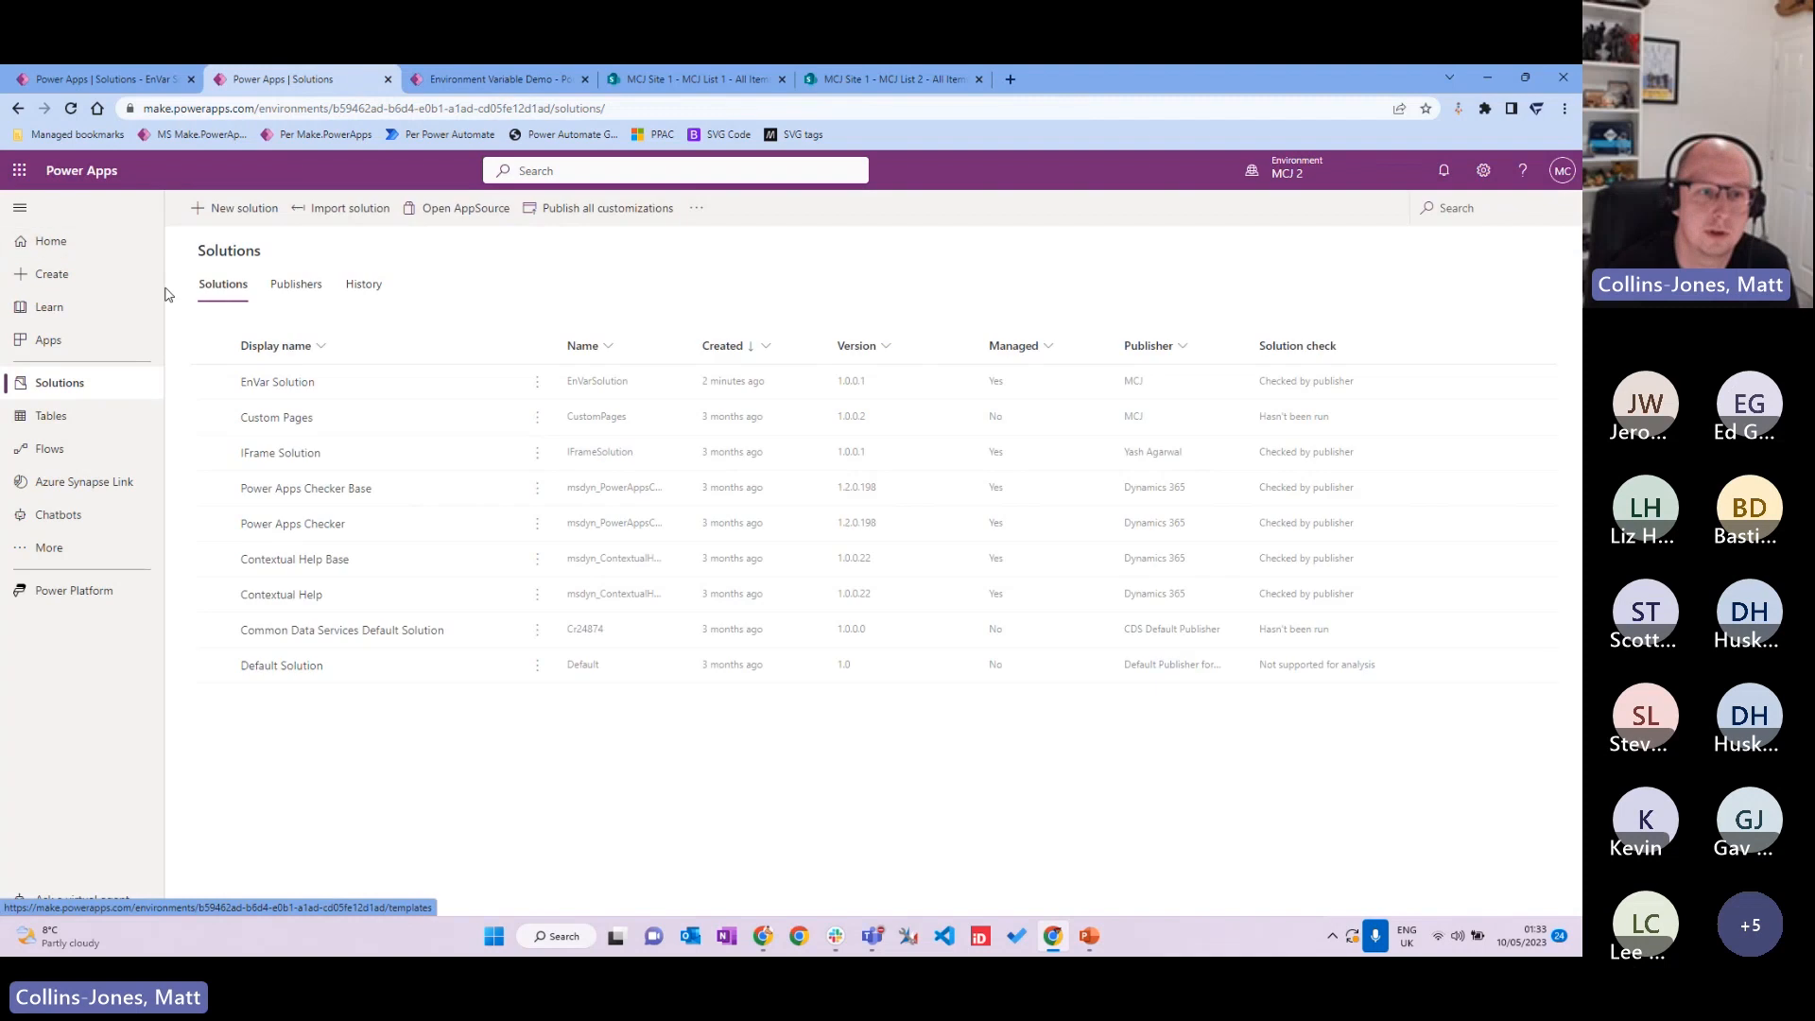
left_click(129, 340)
left_click(606, 412)
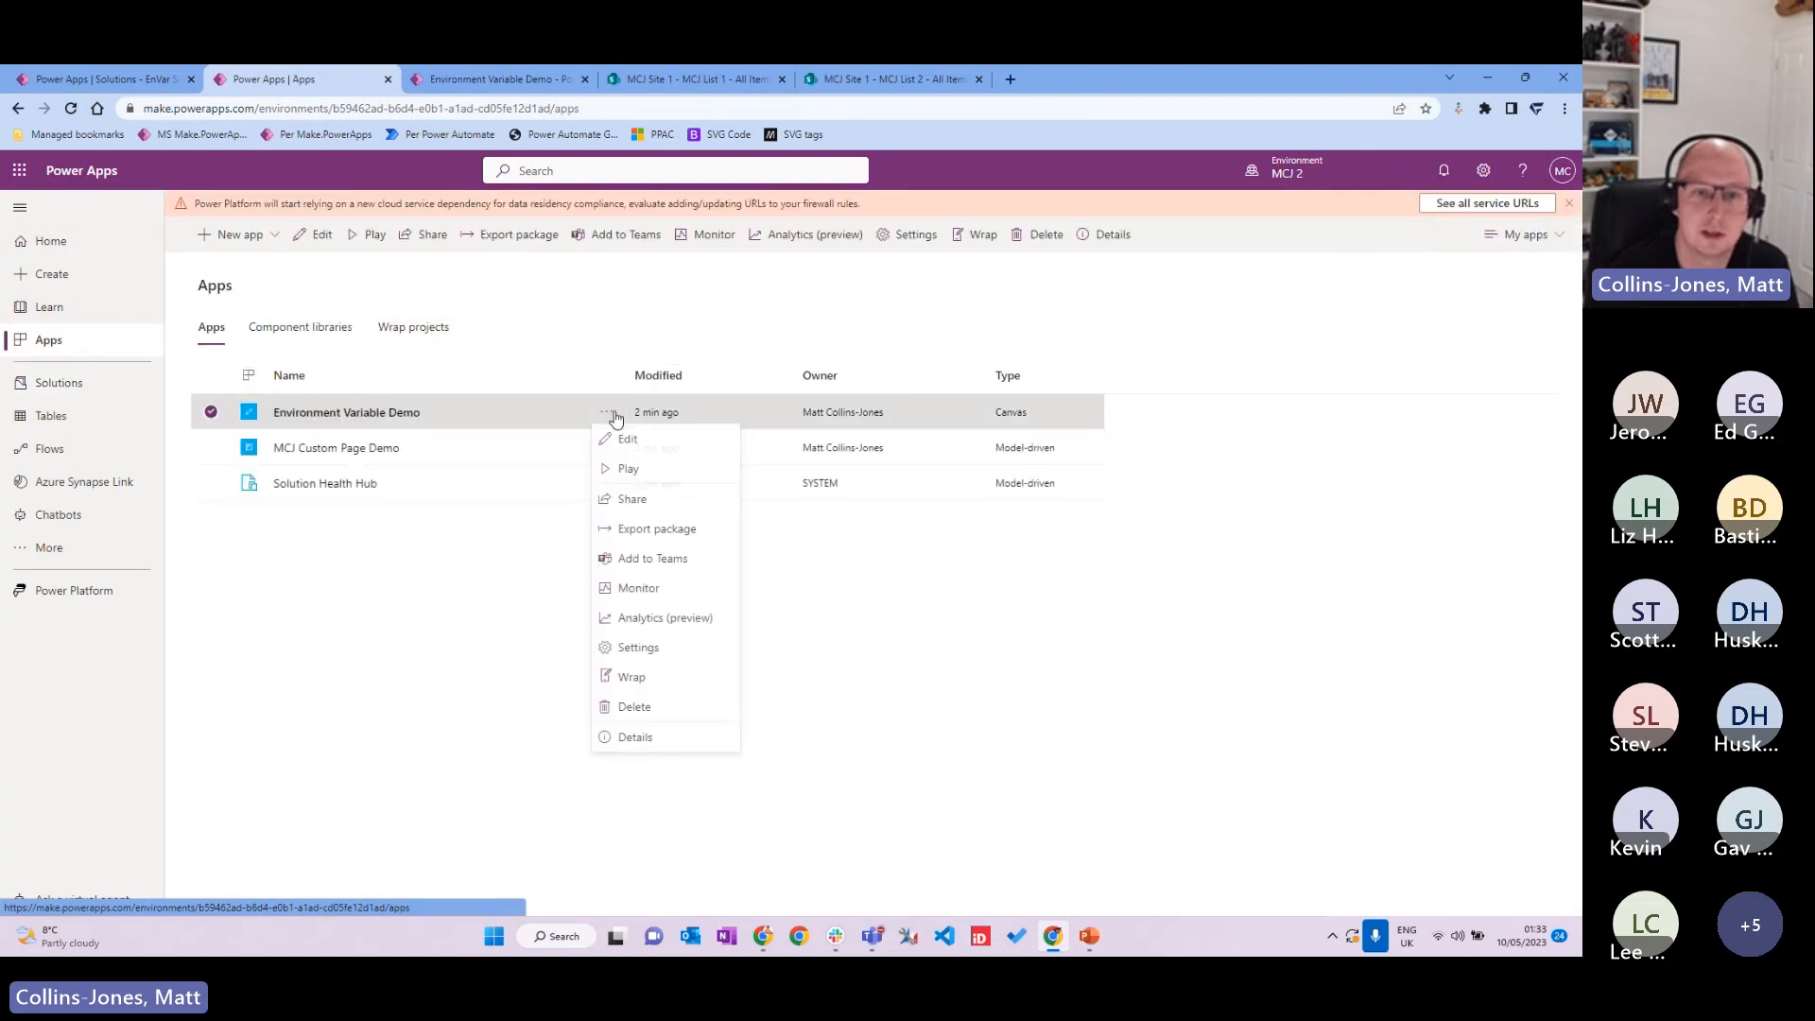
left_click(670, 456)
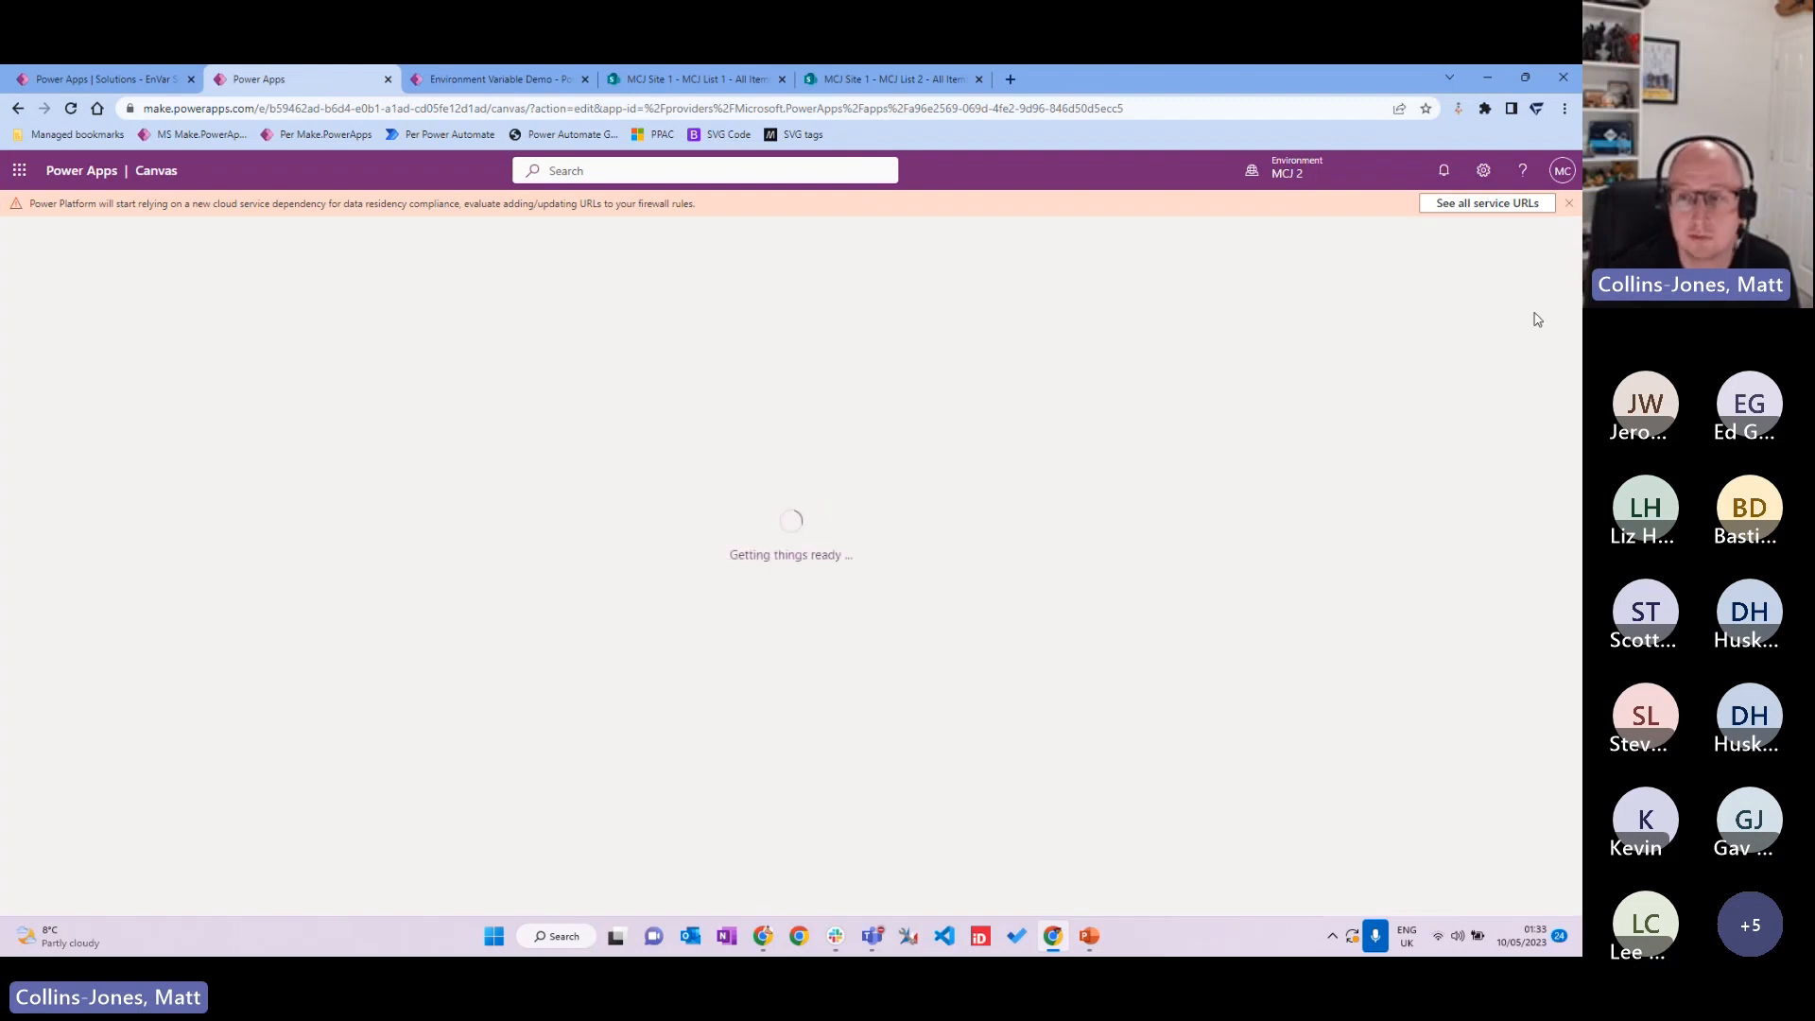
left_click(1570, 206)
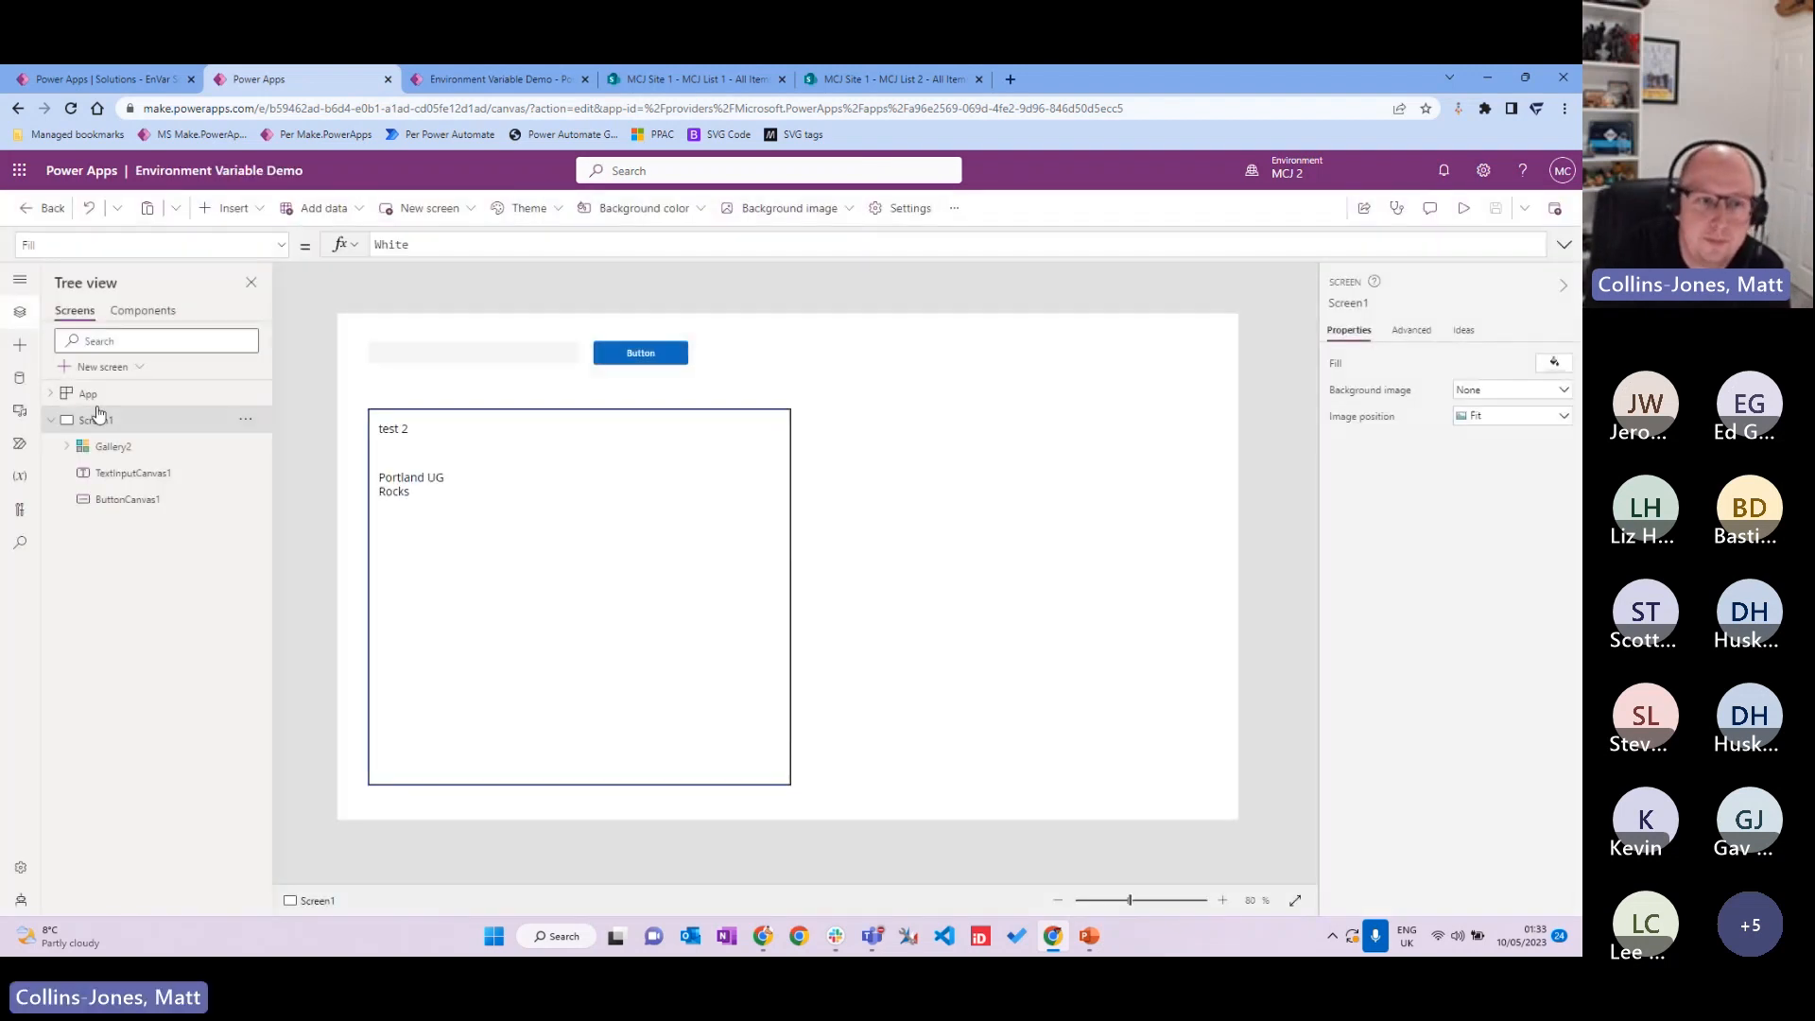
Step: Select Gallery2 to inspect its formula and show the app's data sources
left_click(542, 436)
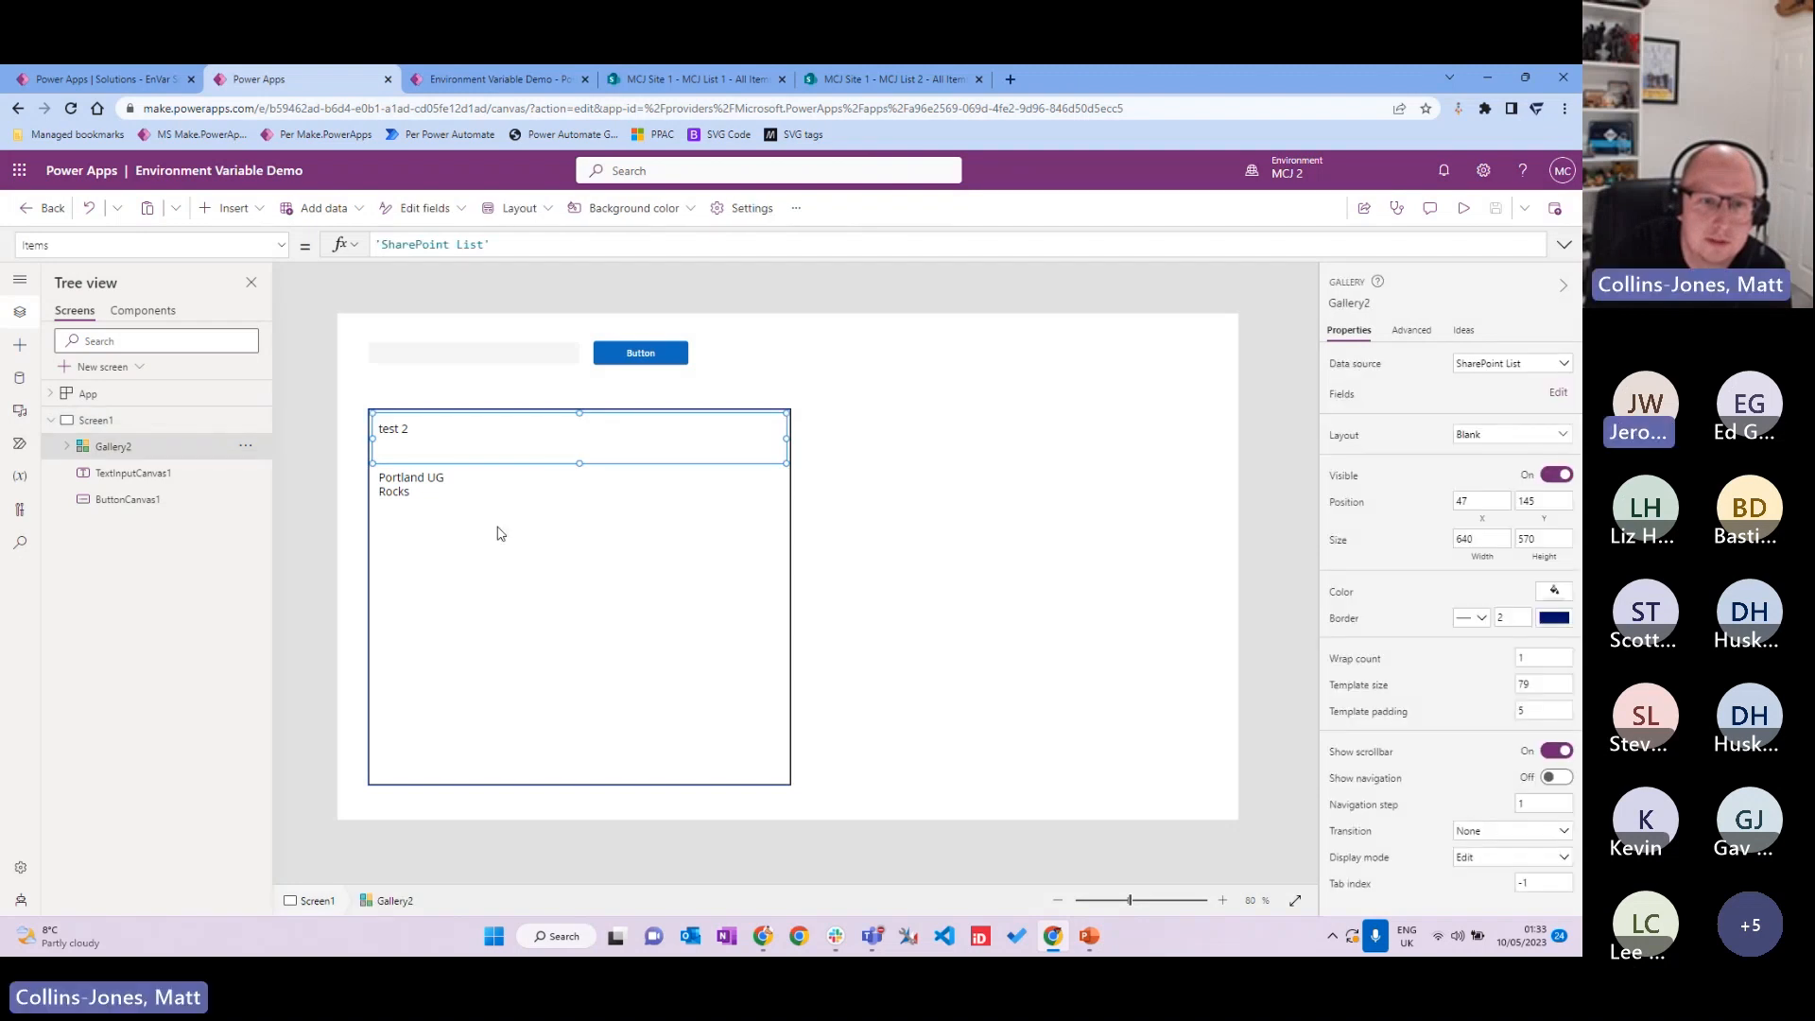
left_click(66, 446)
left_click(439, 251)
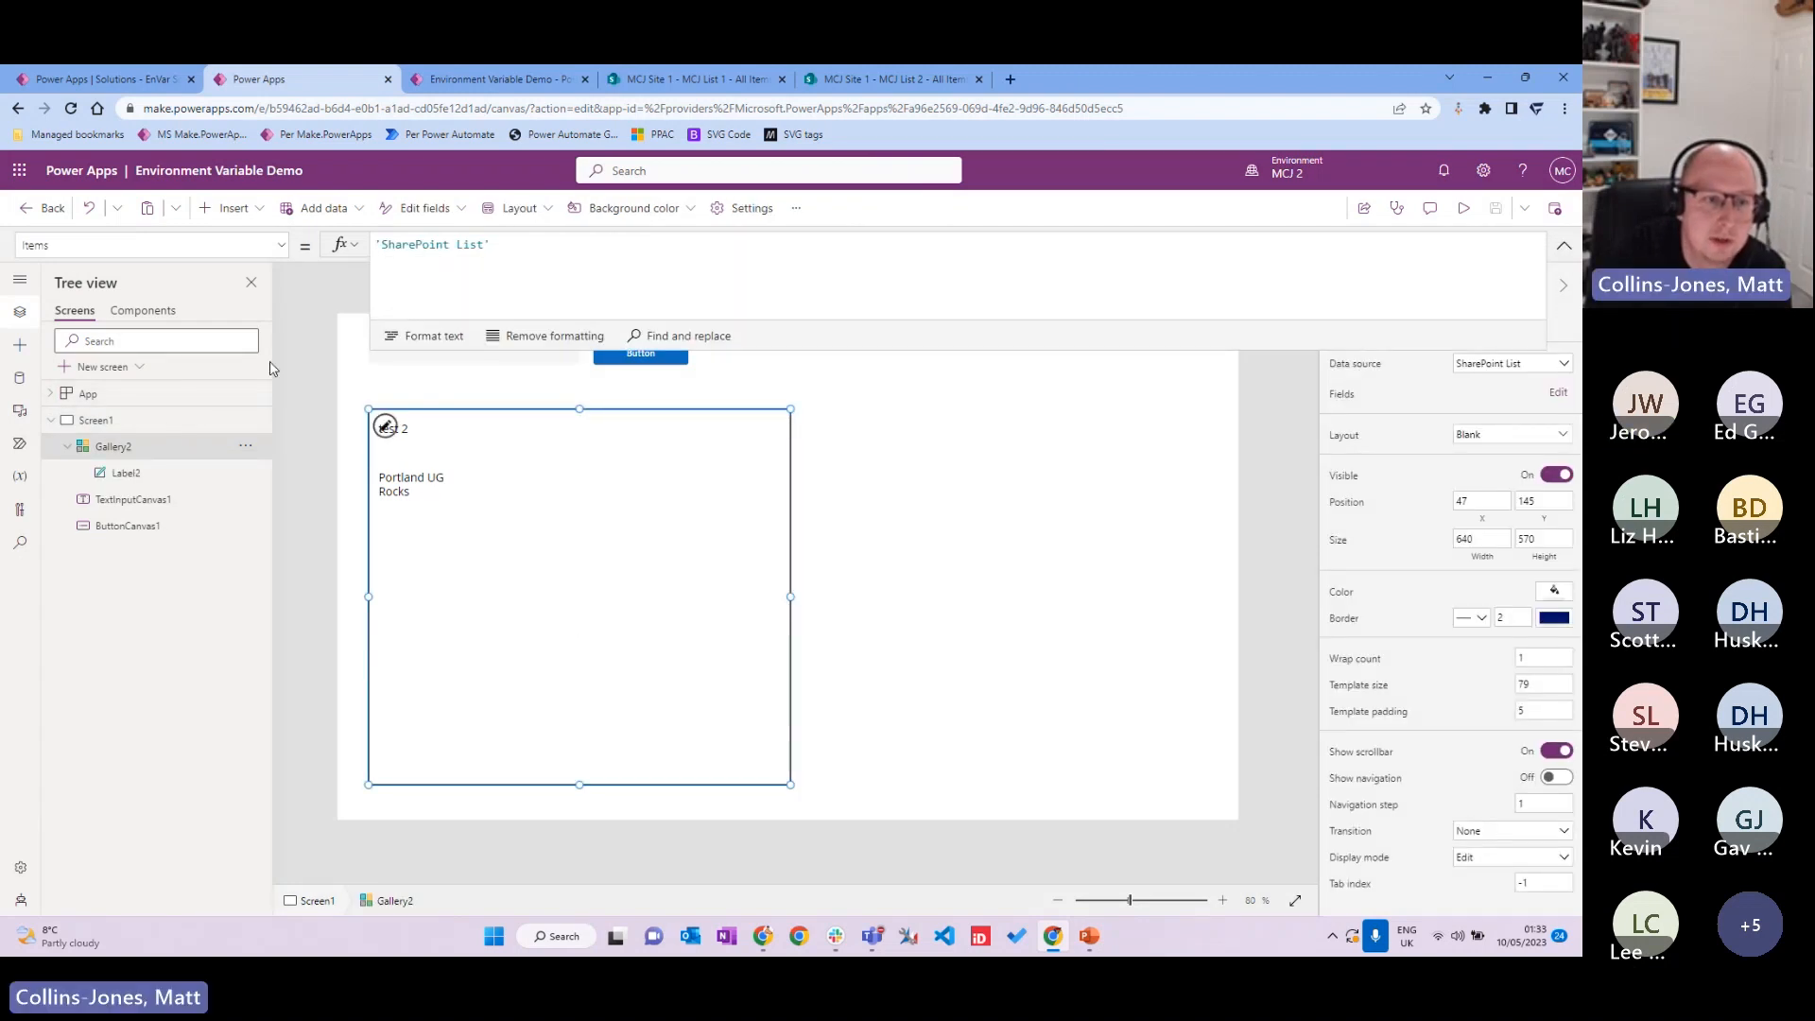
left_click(20, 377)
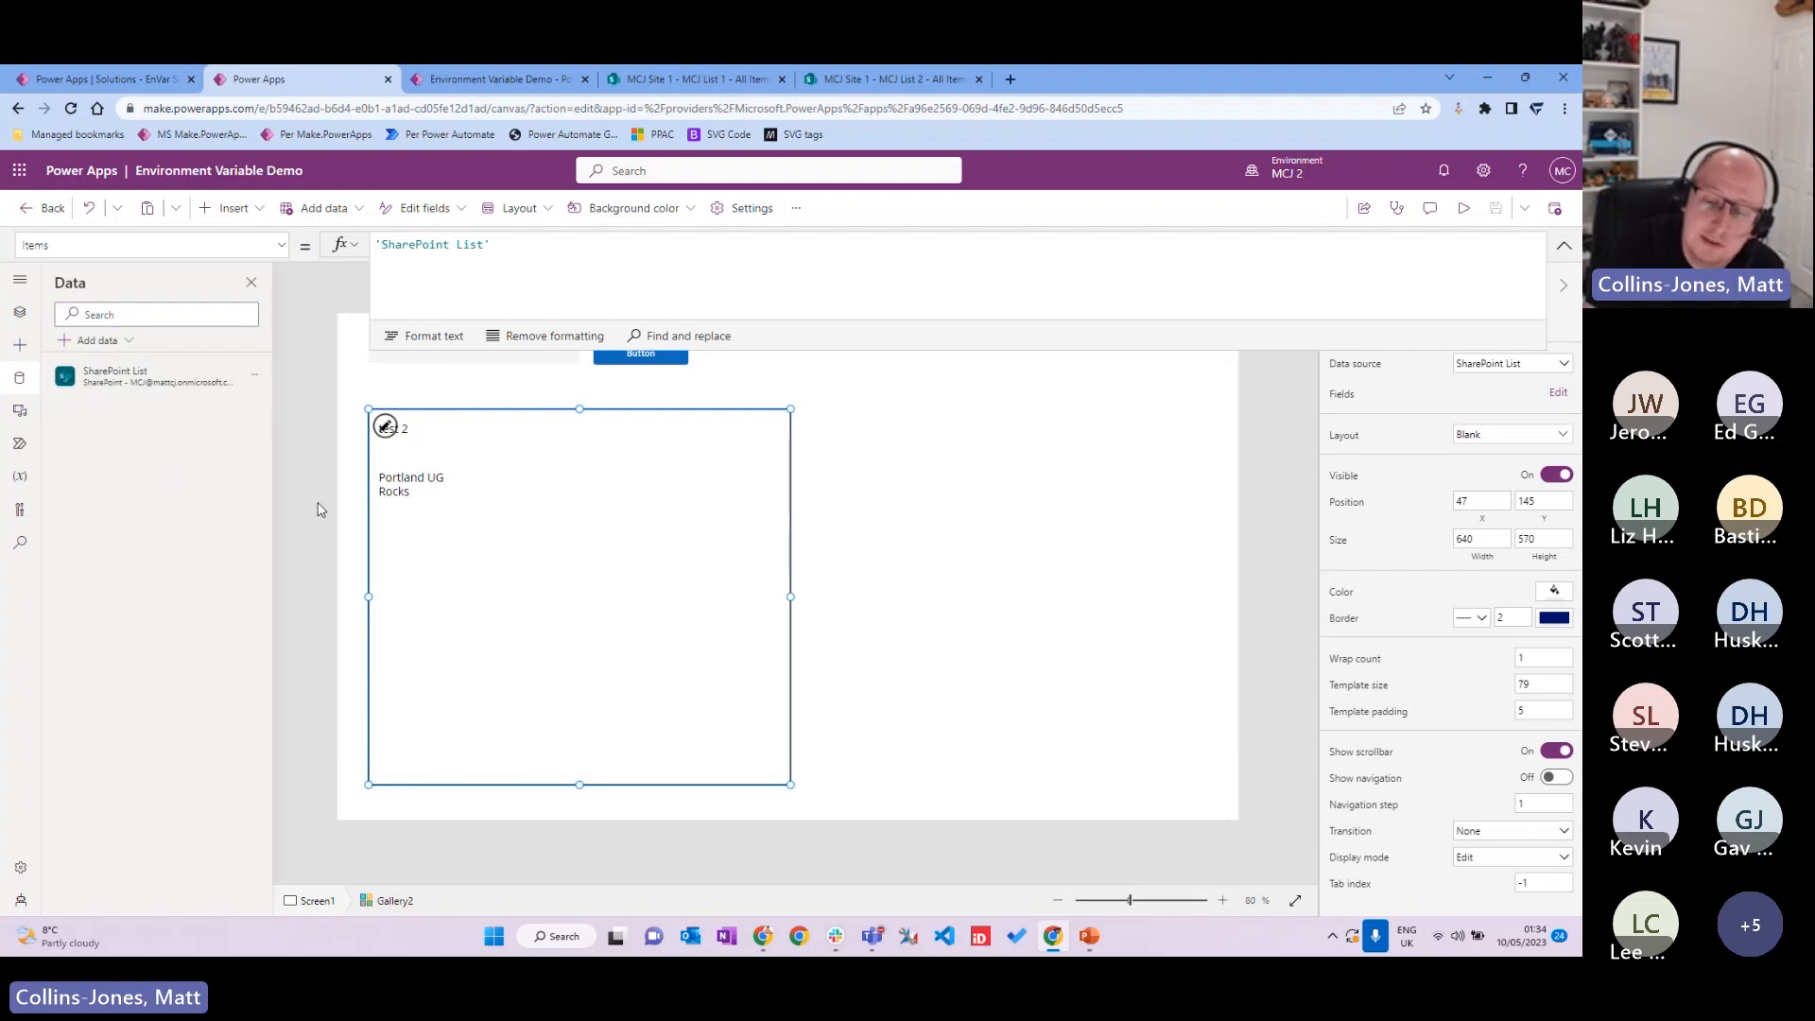
Step: Browse the SharePoint connection's environment-variable site and lists, then cancel without adding a list
left_click(127, 342)
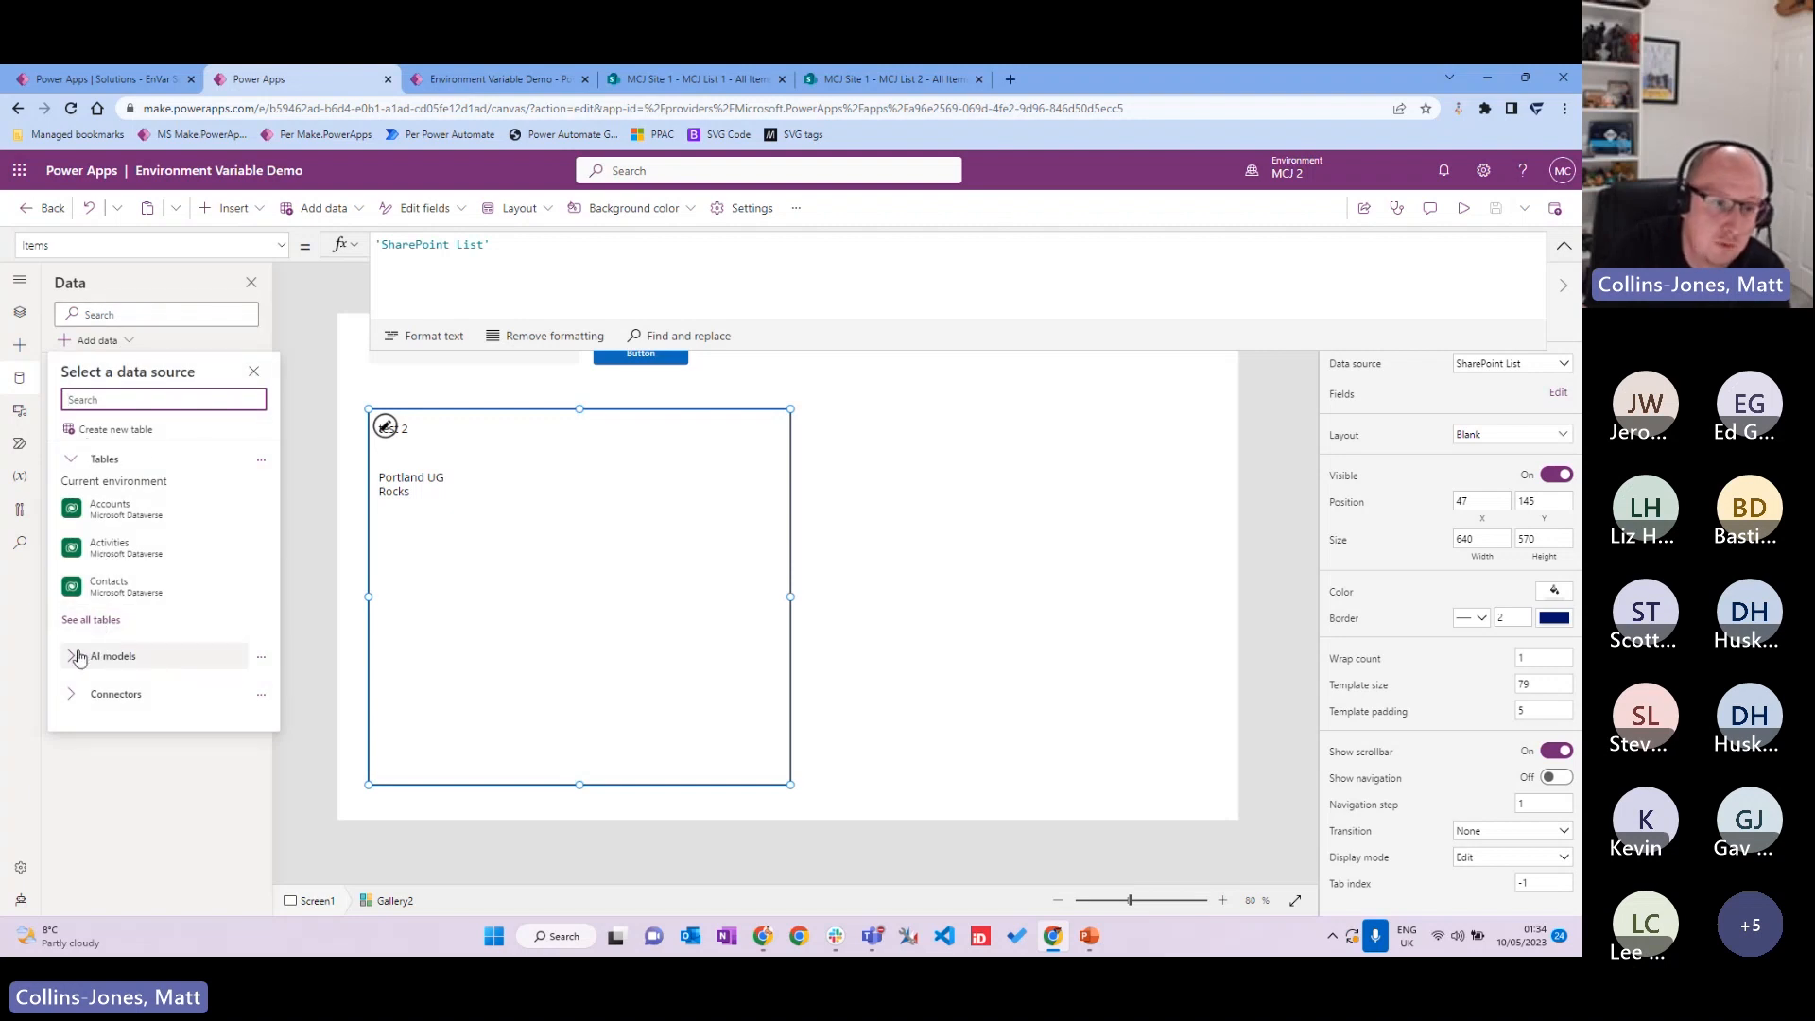
left_click(72, 695)
scroll(179, 550, "down", 1)
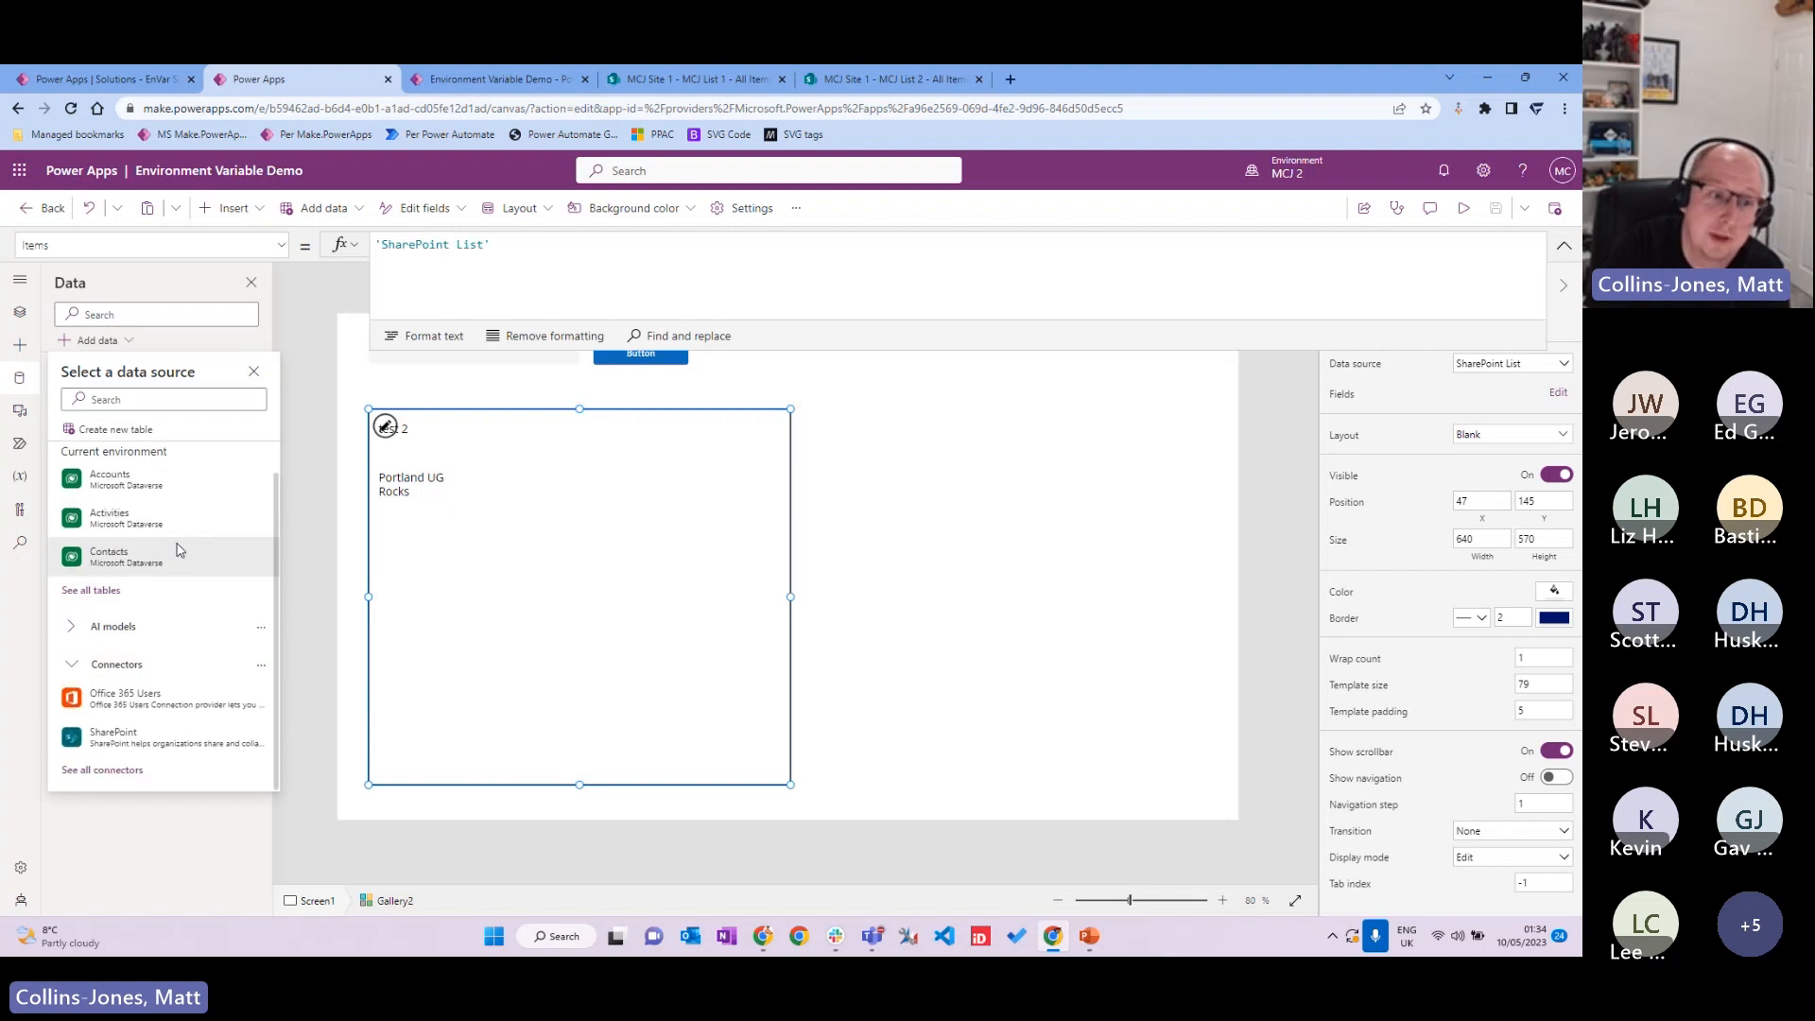
left_click(152, 742)
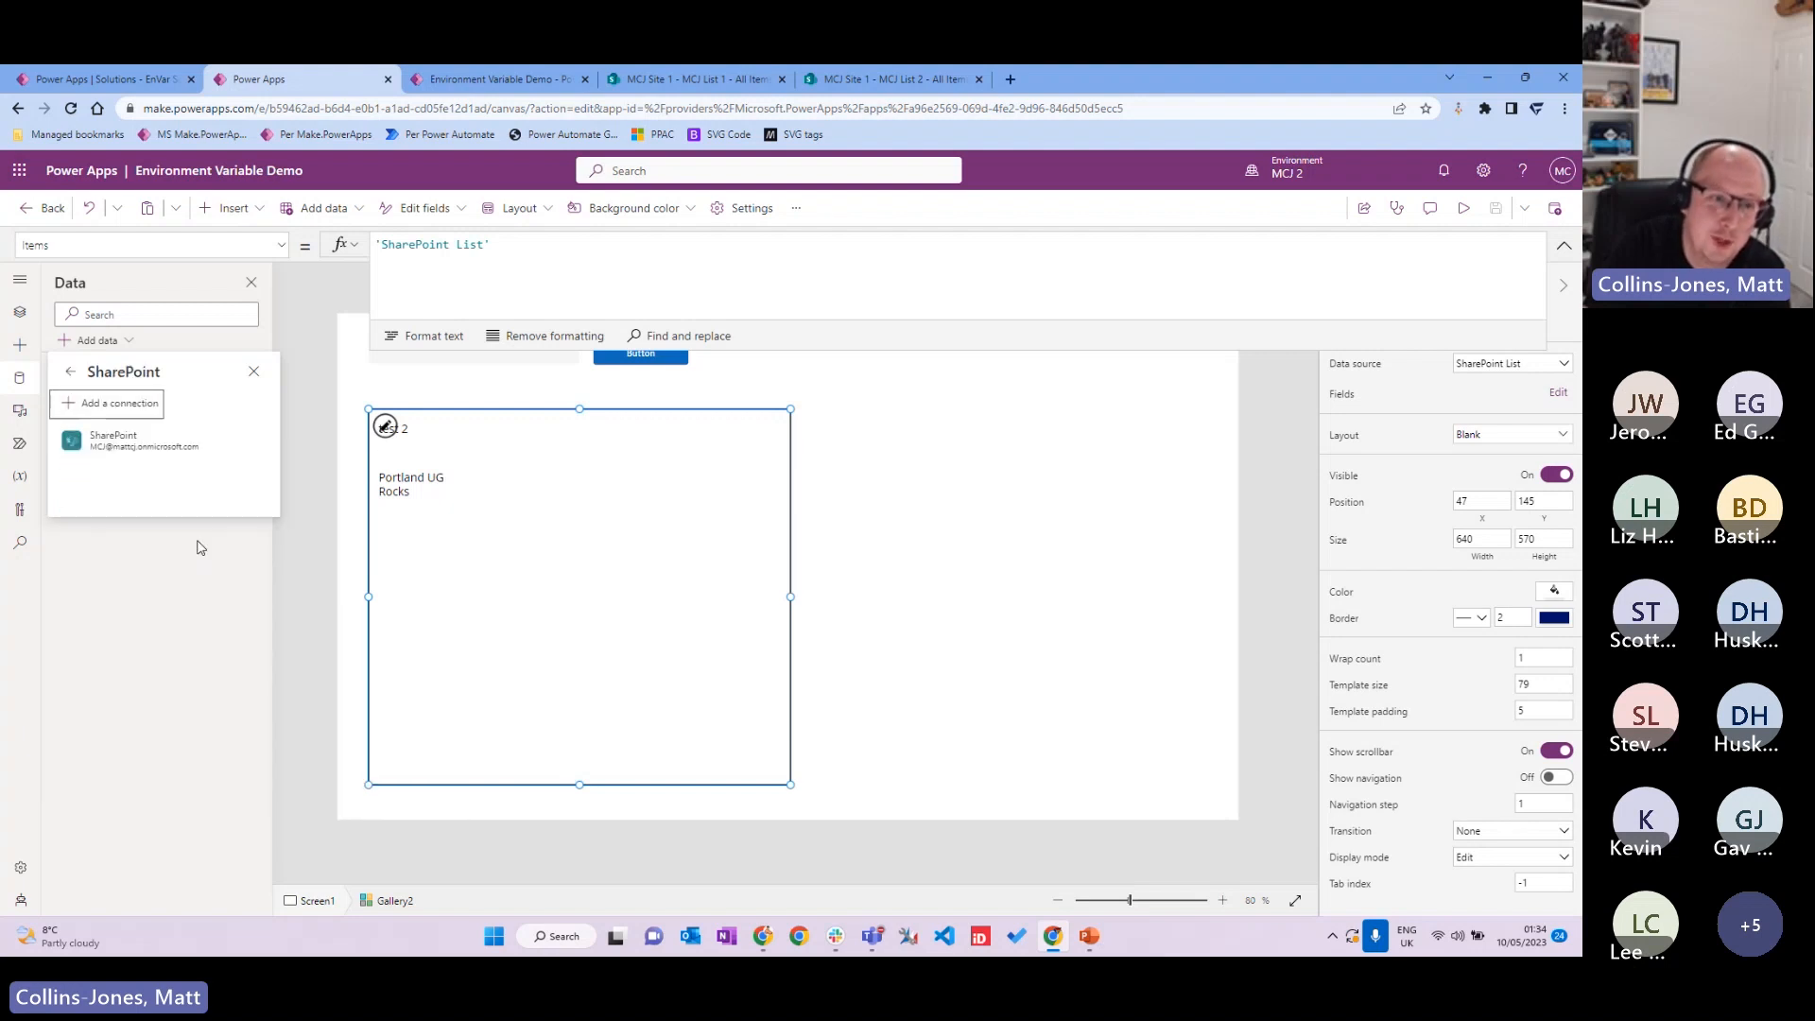
left_click(146, 447)
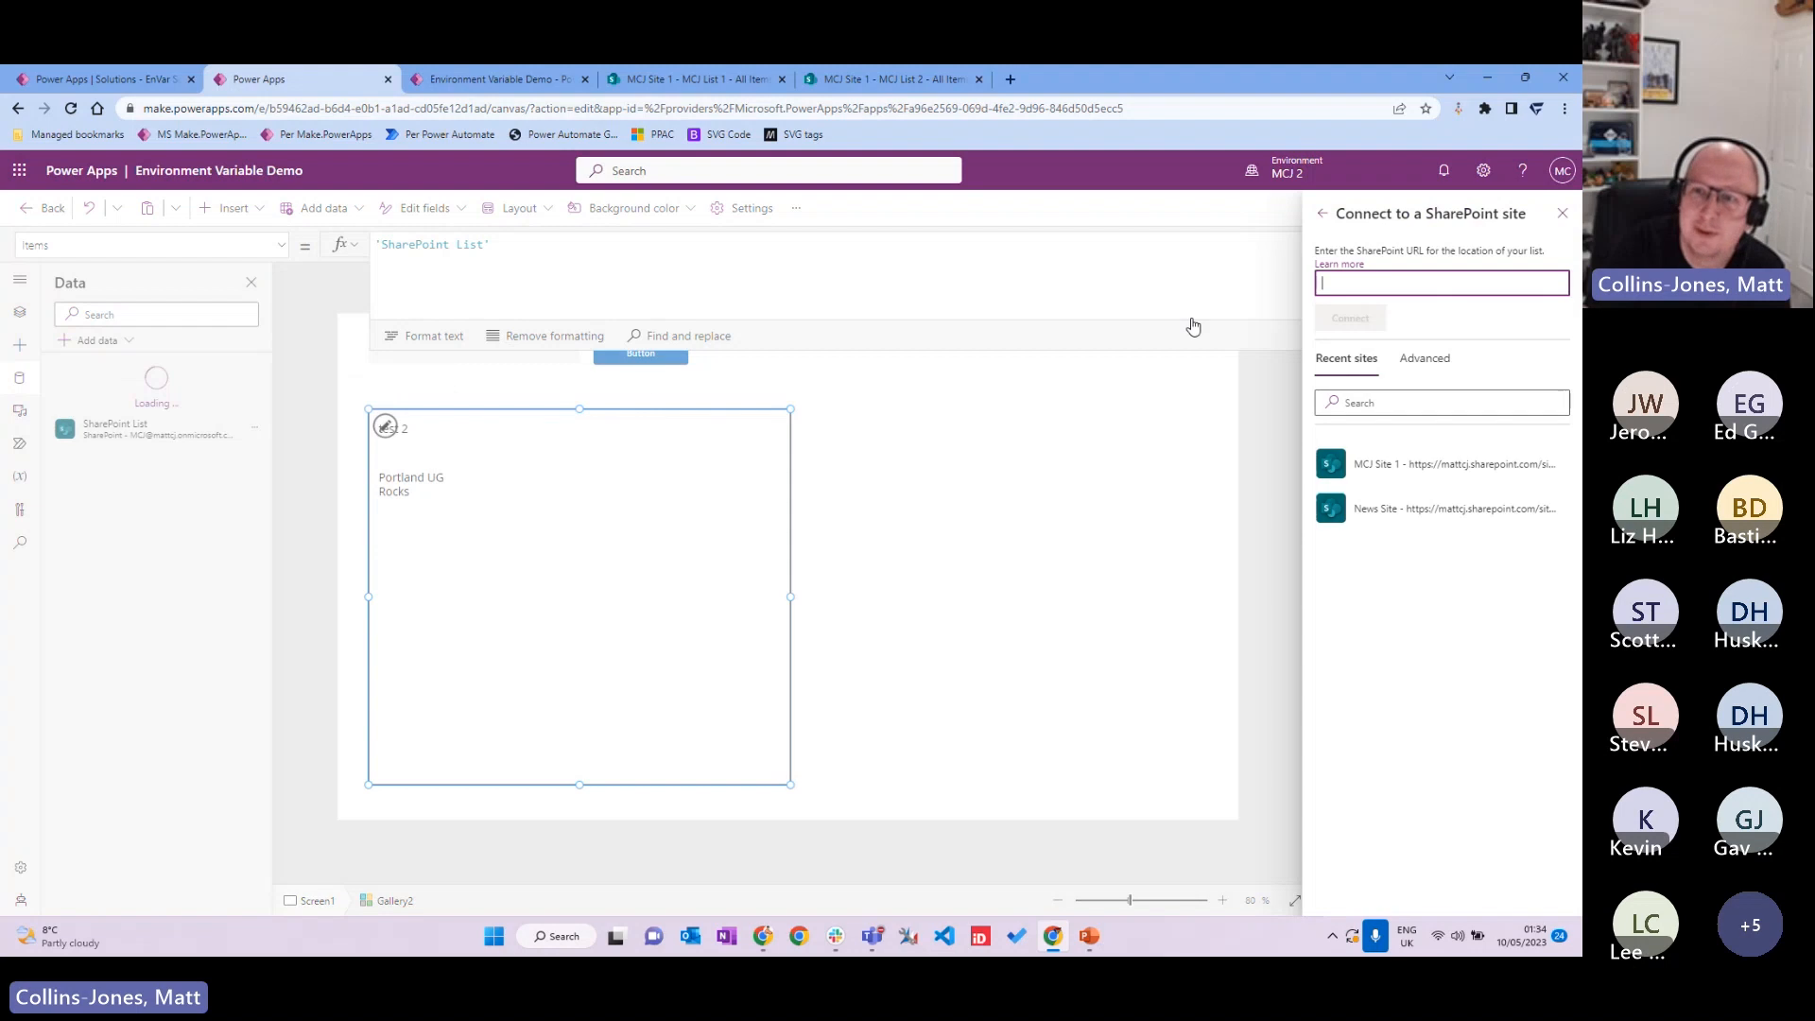
left_click(1441, 365)
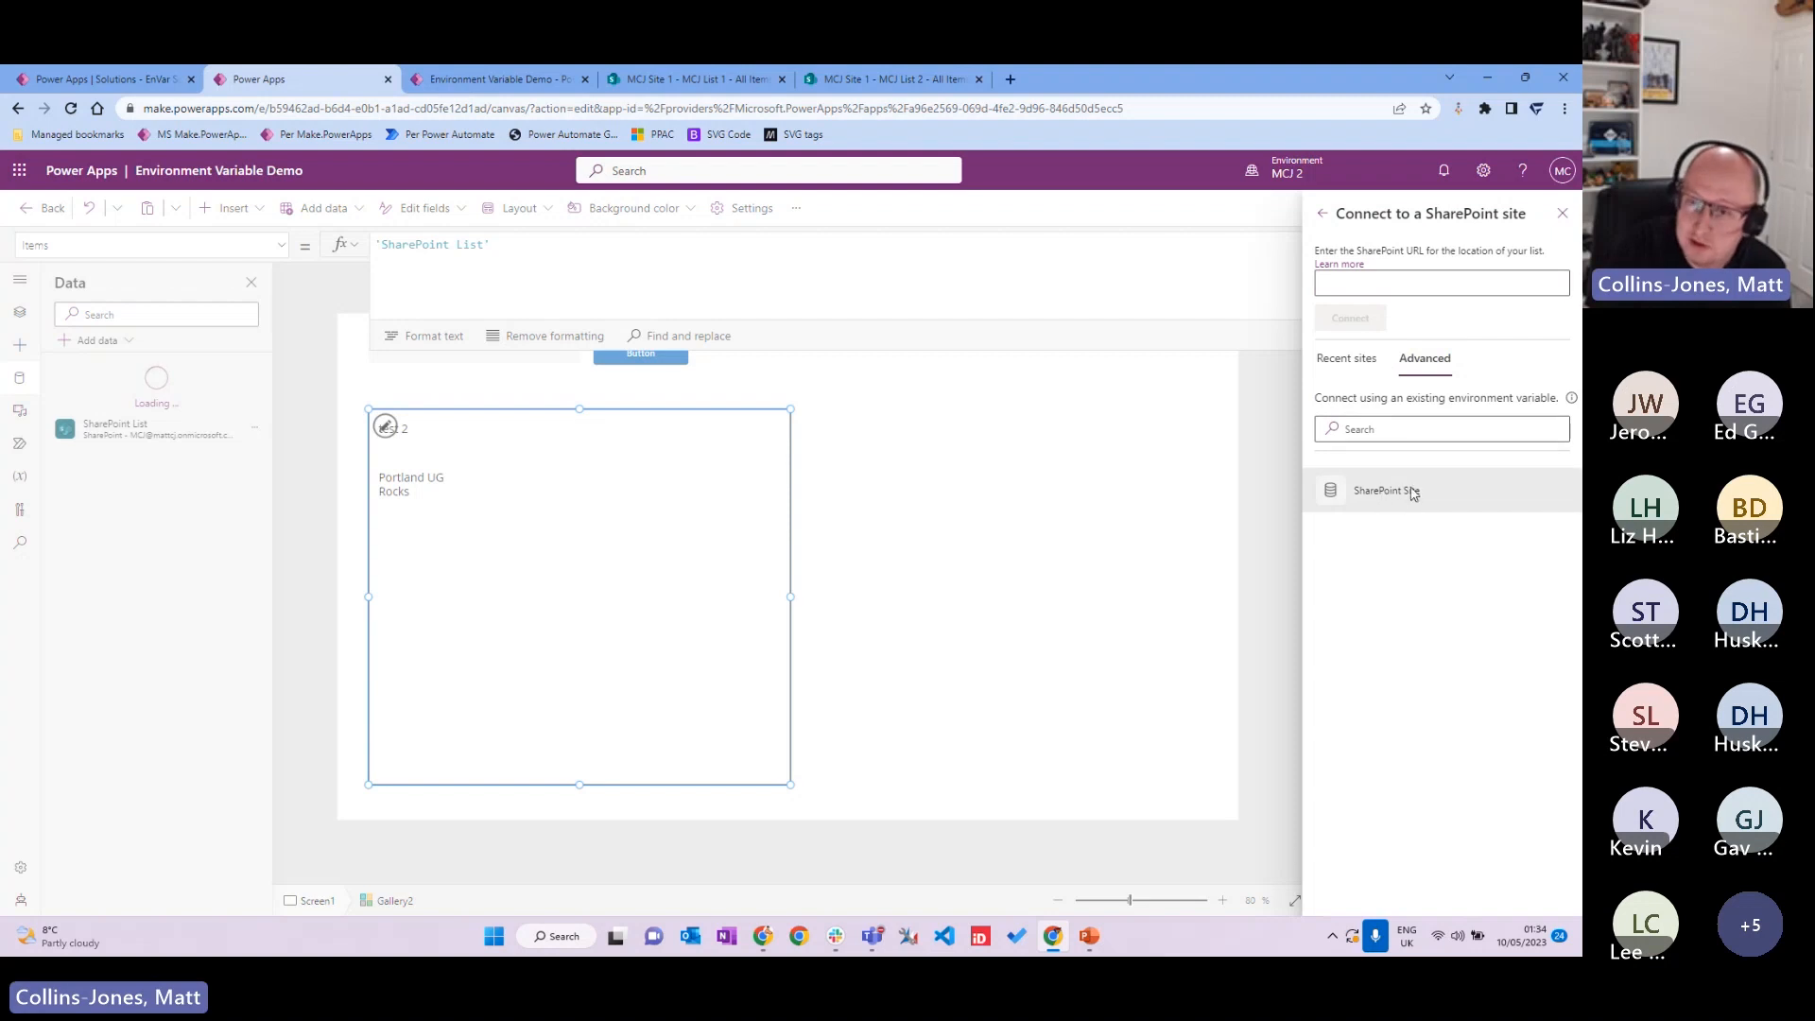
left_click(1400, 503)
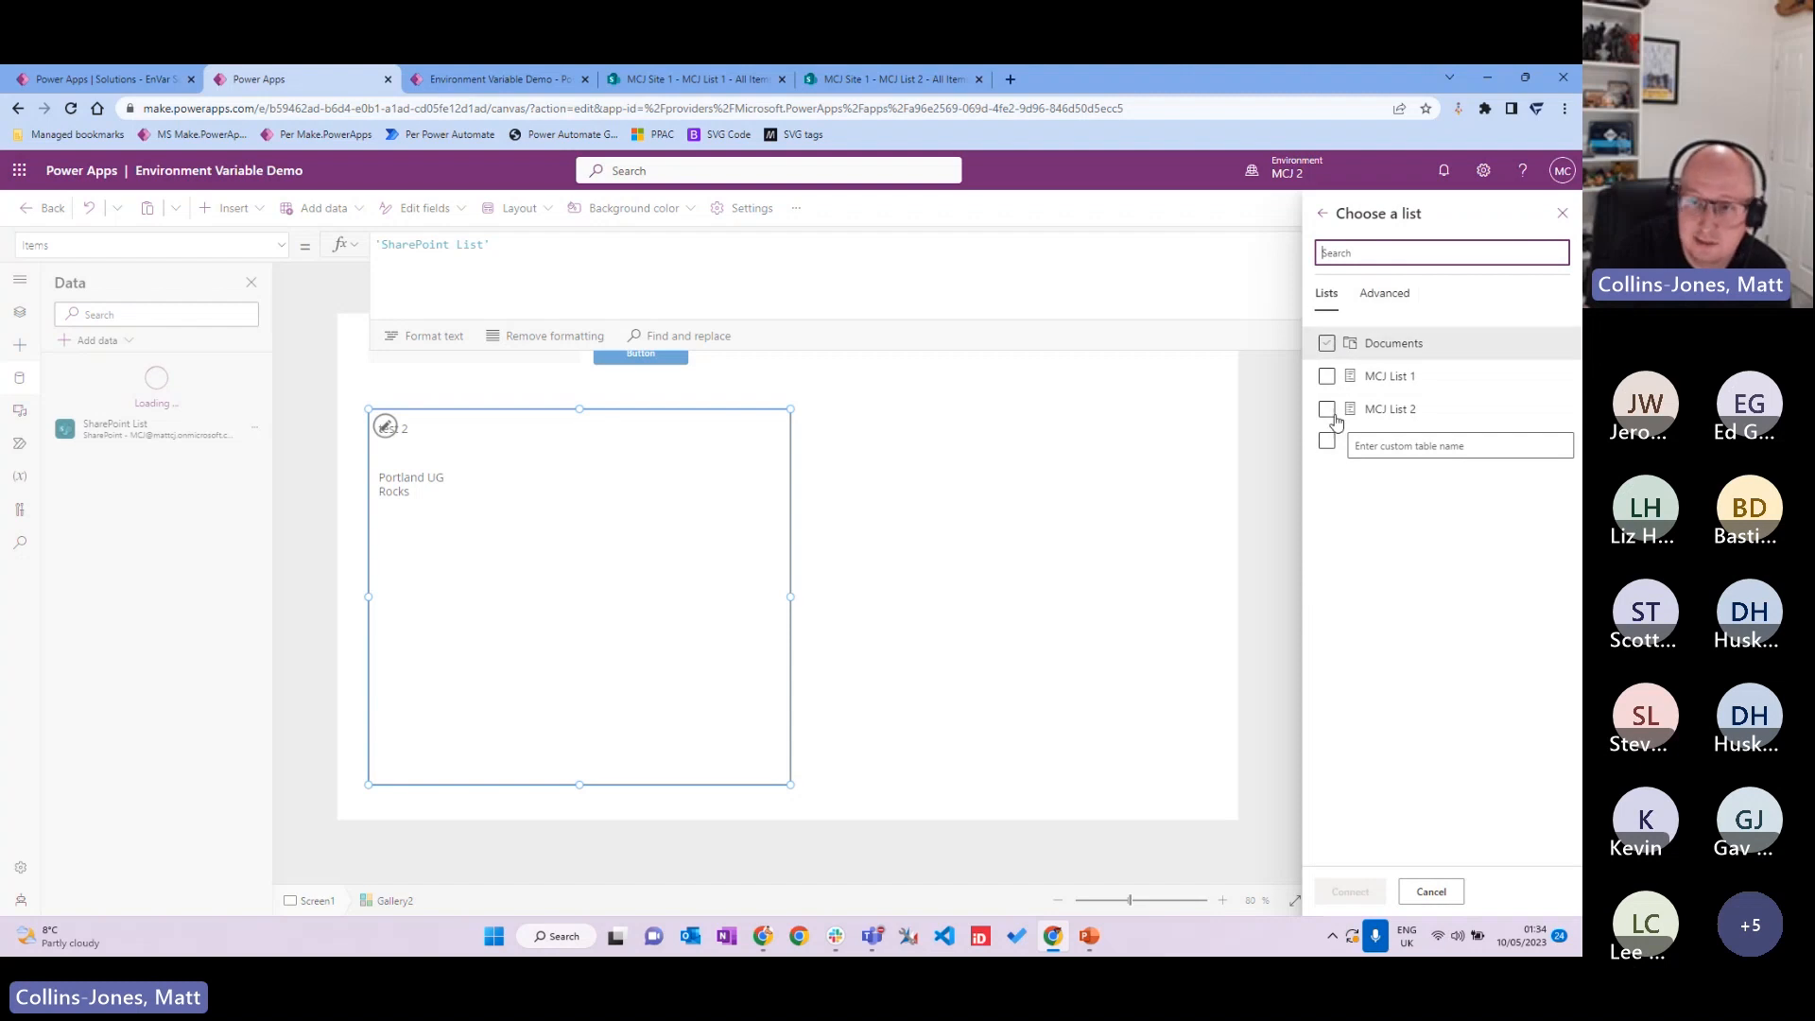
left_click(1386, 295)
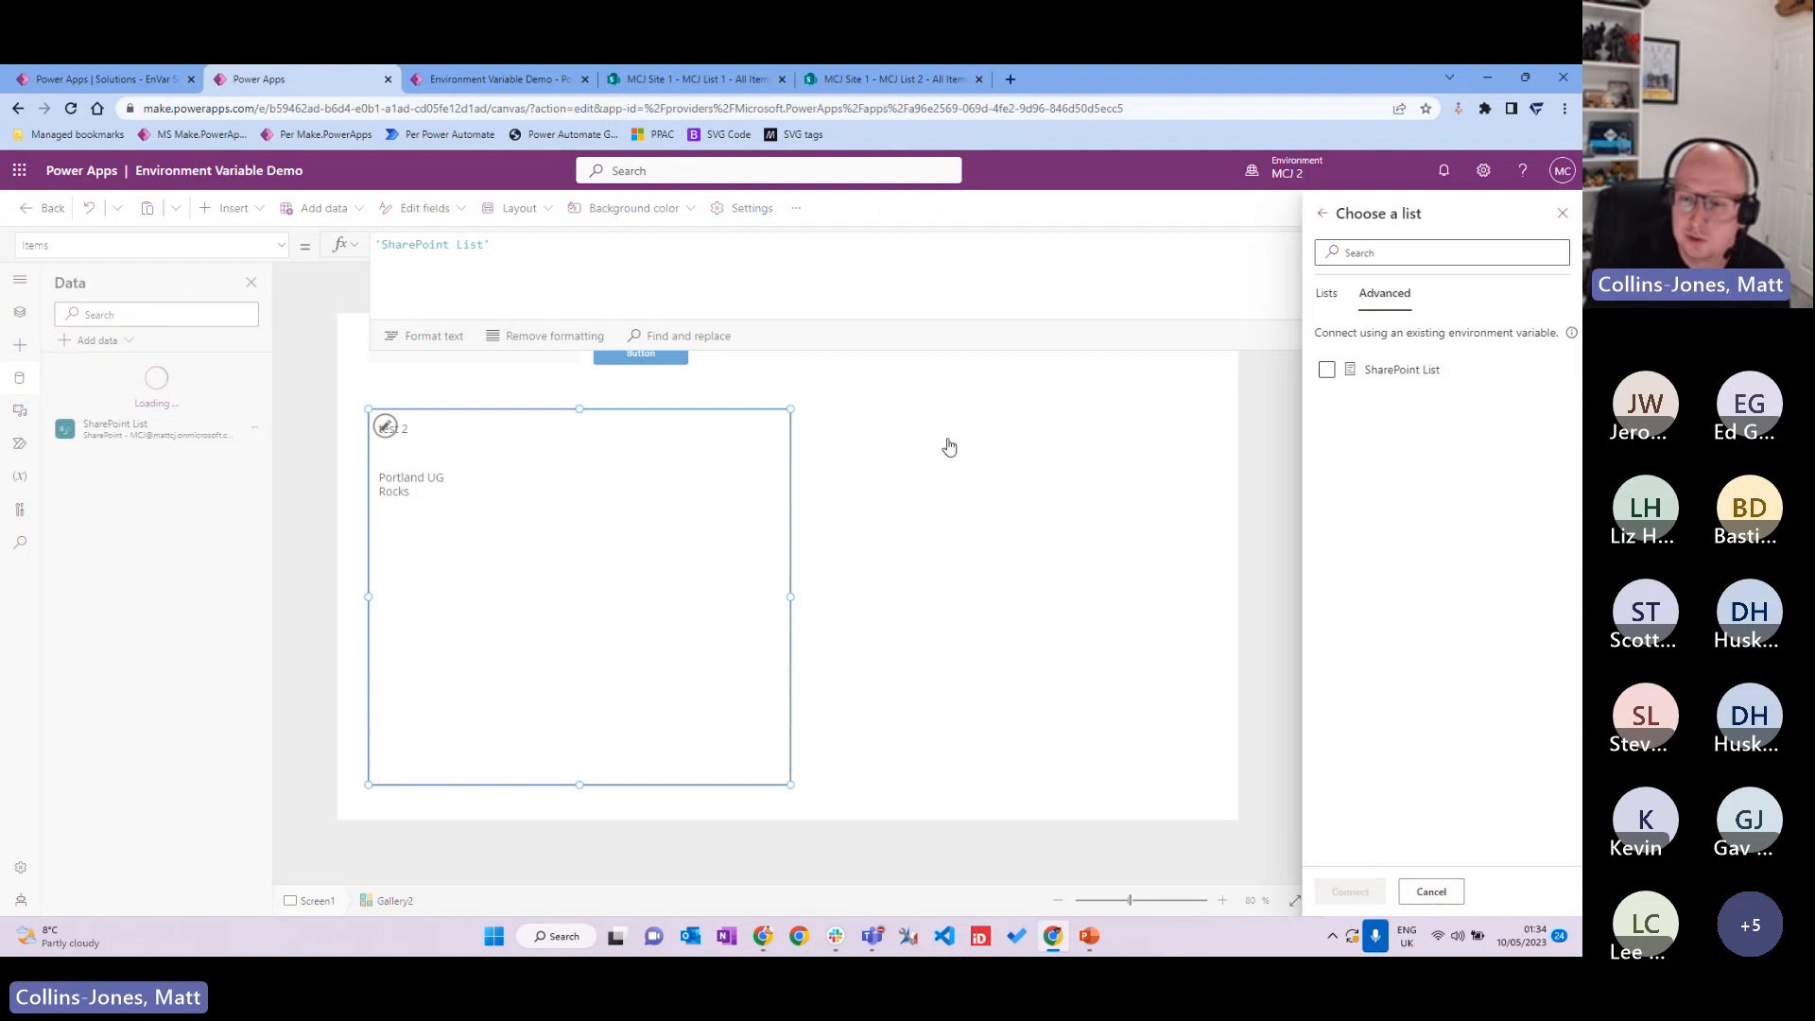
left_click(1430, 892)
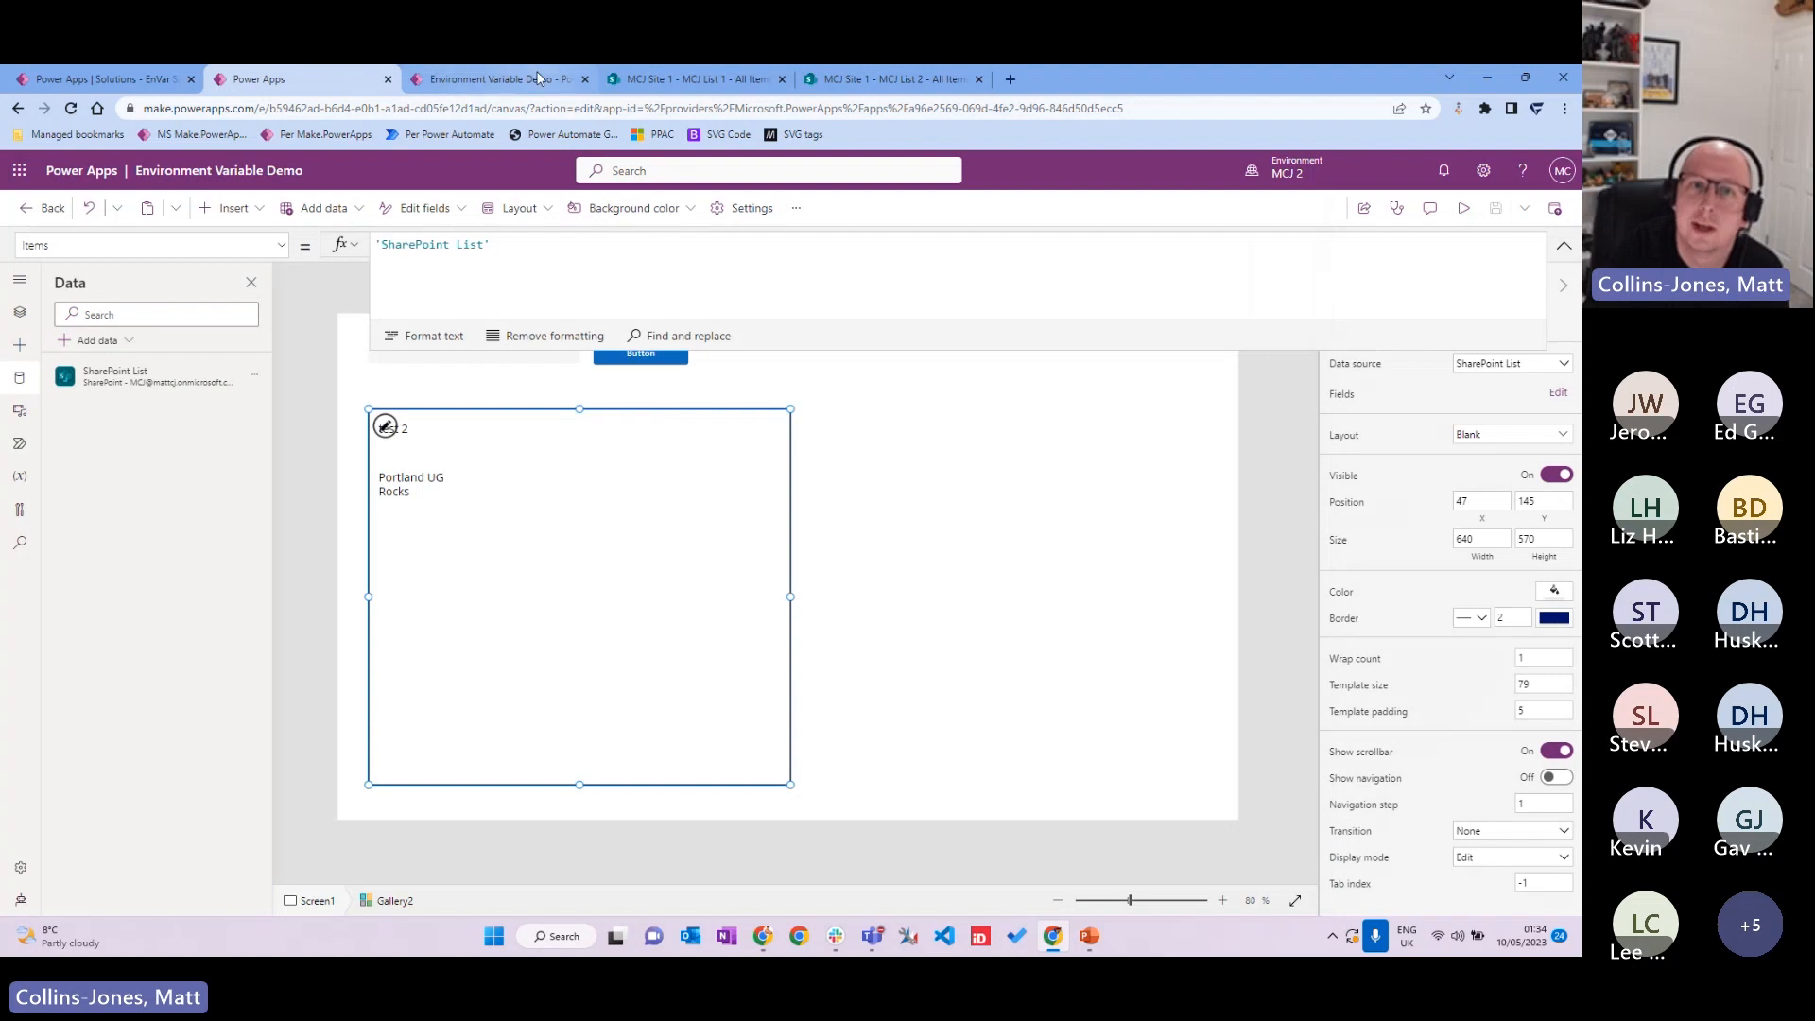
Step: Leave the app editor and reopen EnVar Solution from the MCJ 2 Solutions list
left_click(538, 77)
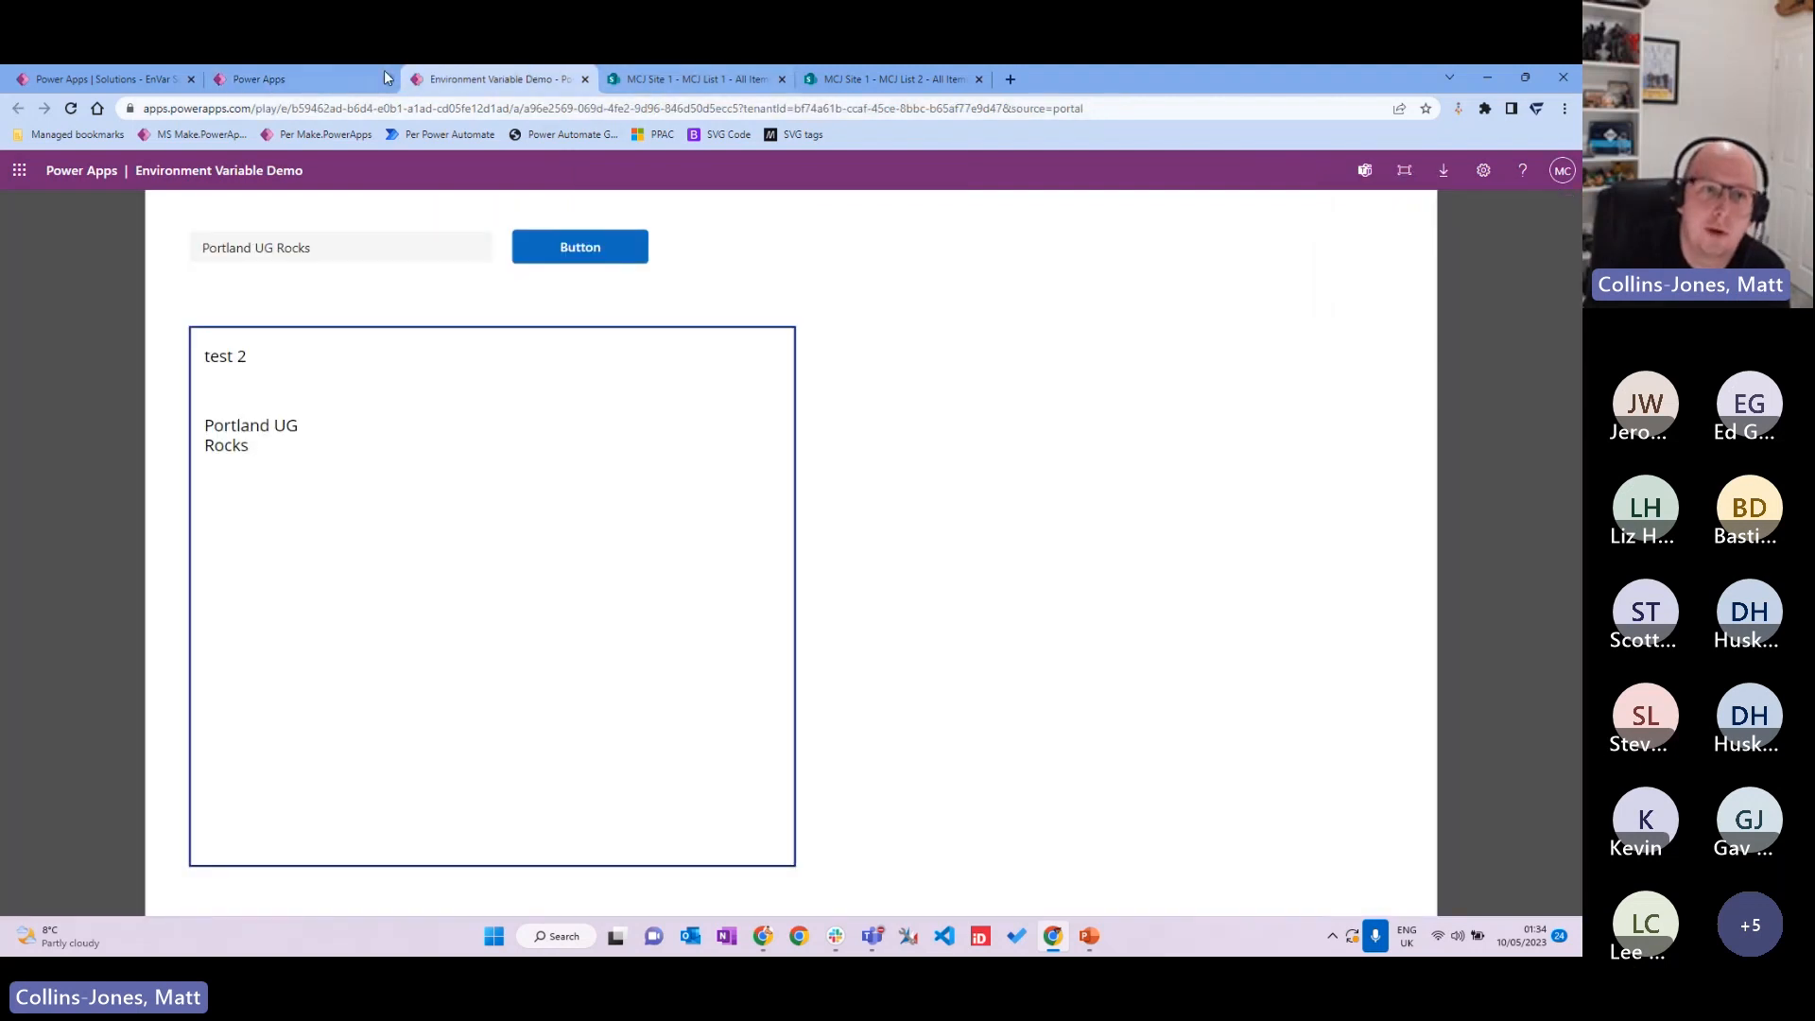
left_click(312, 79)
left_click(90, 81)
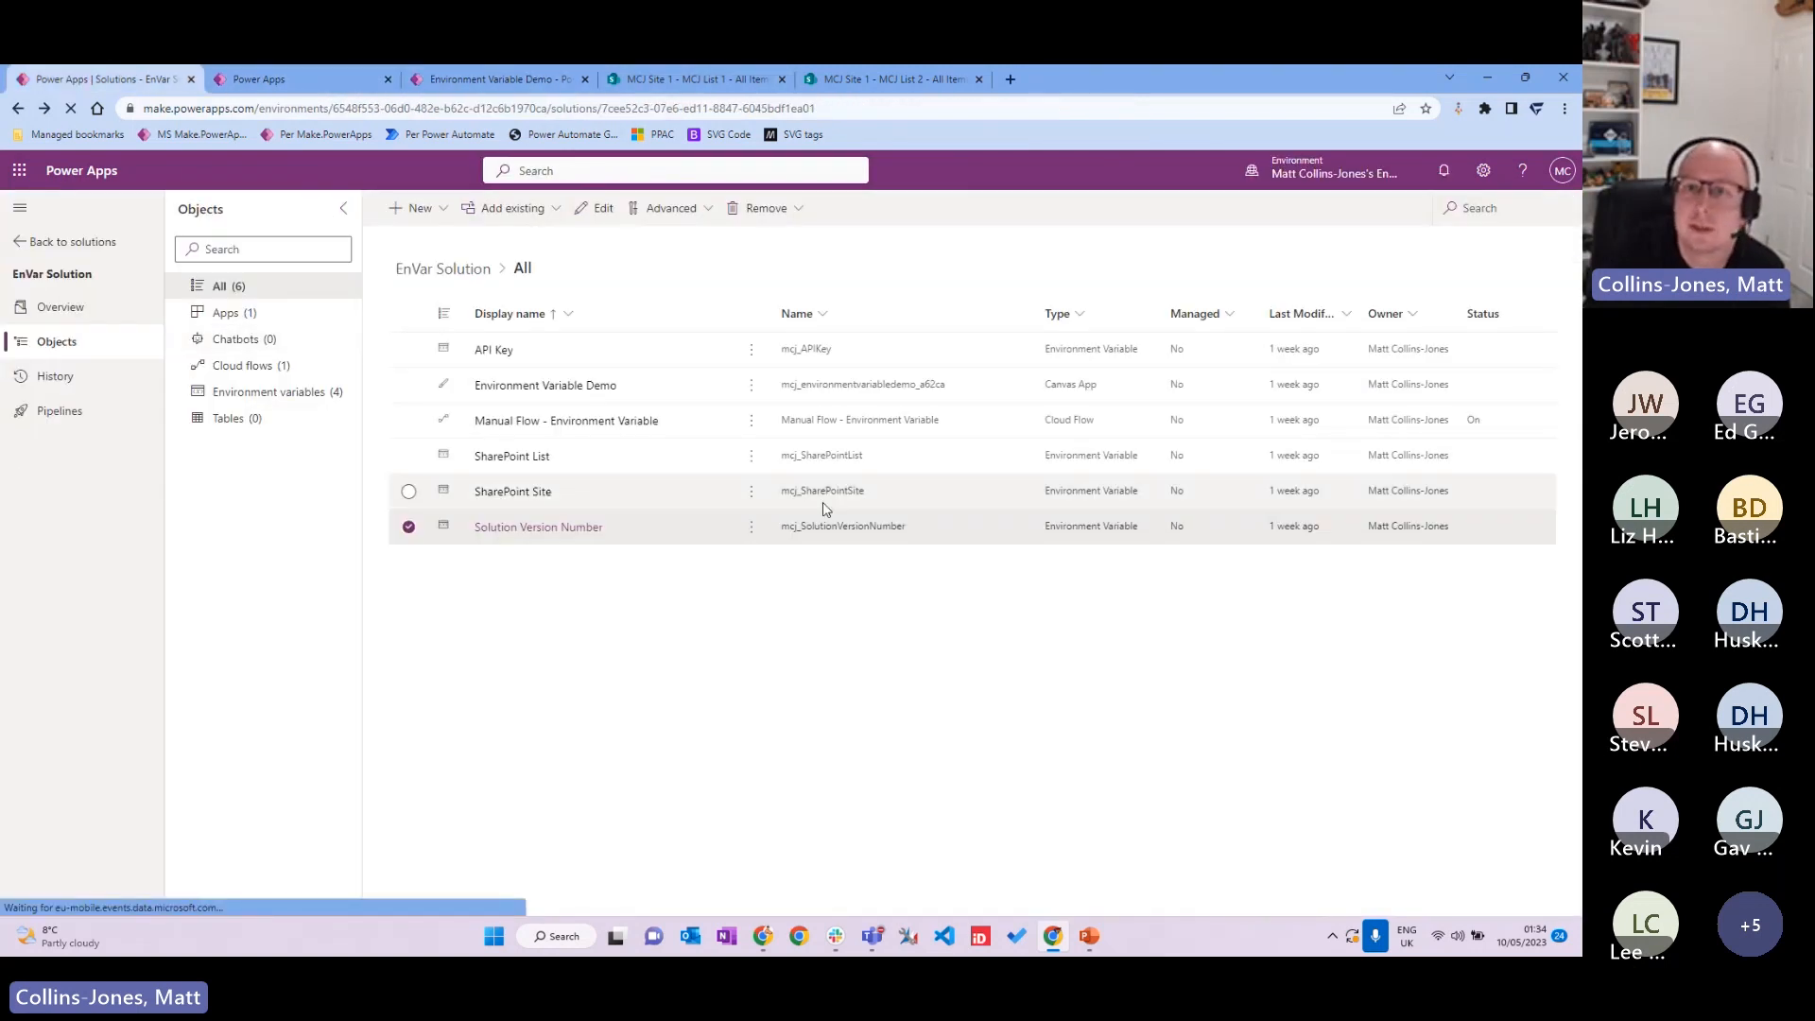
left_click(284, 79)
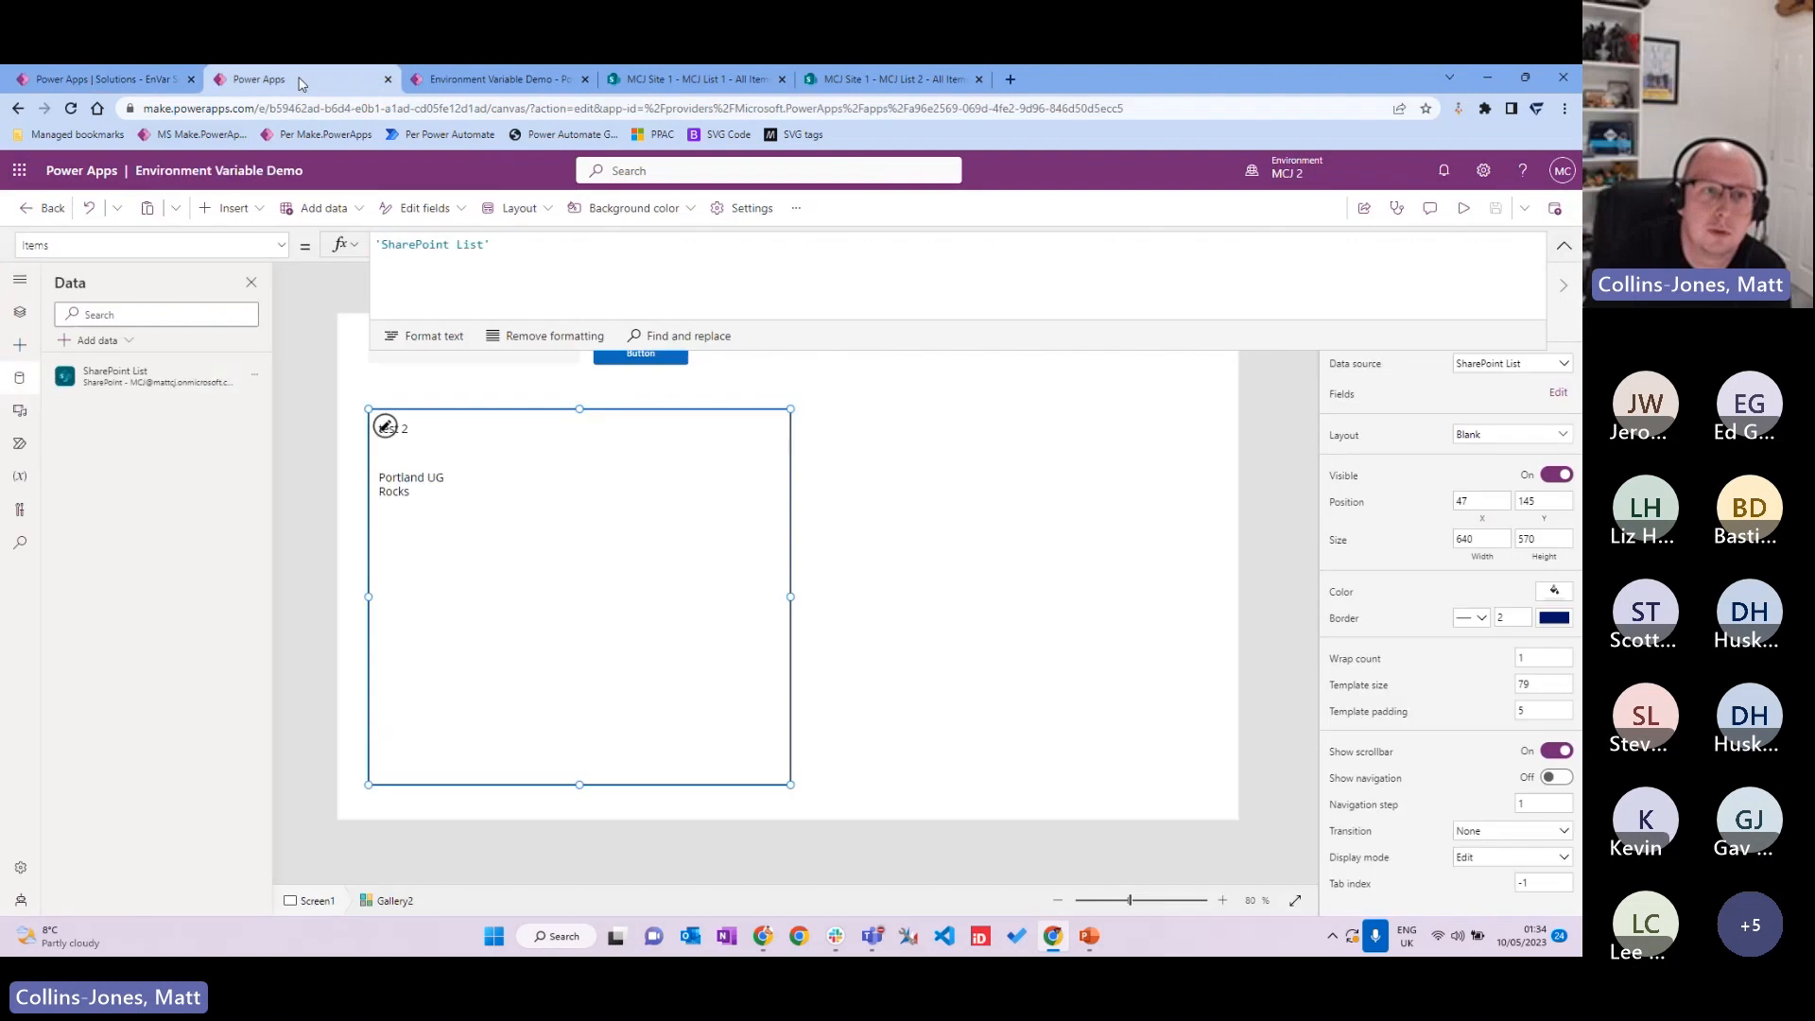
left_click(44, 208)
left_click(844, 600)
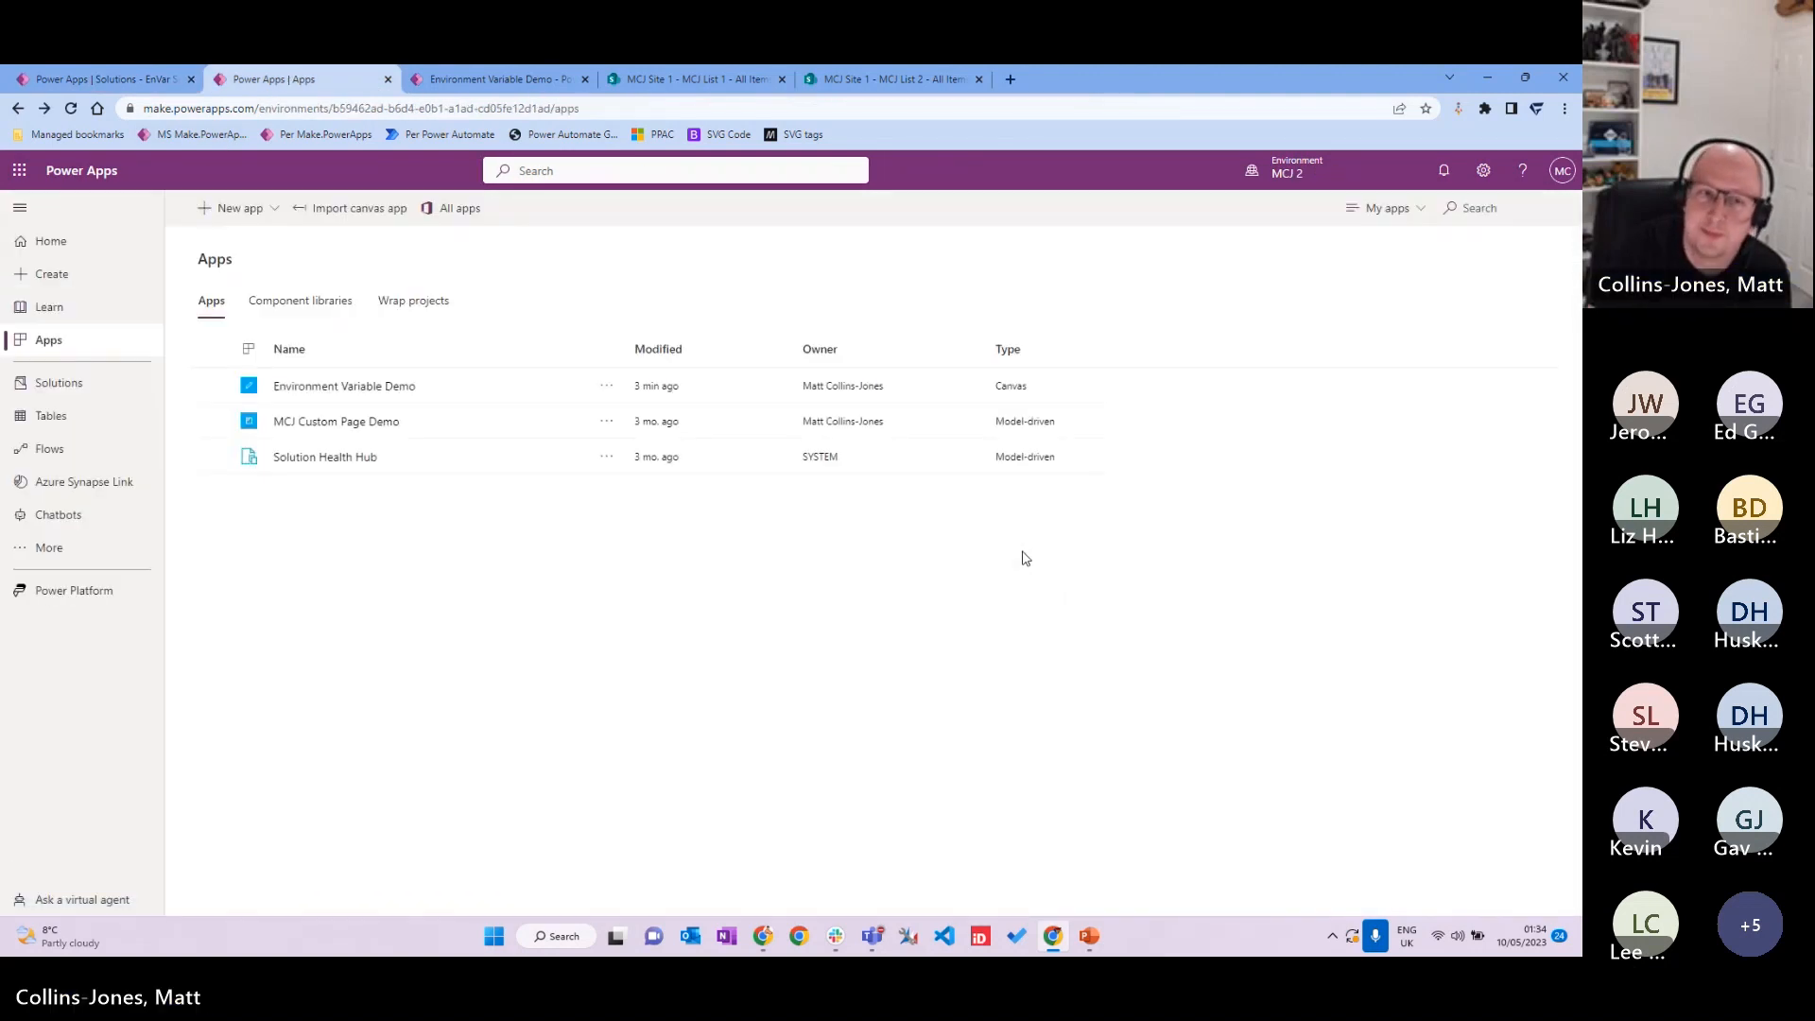
left_click(57, 382)
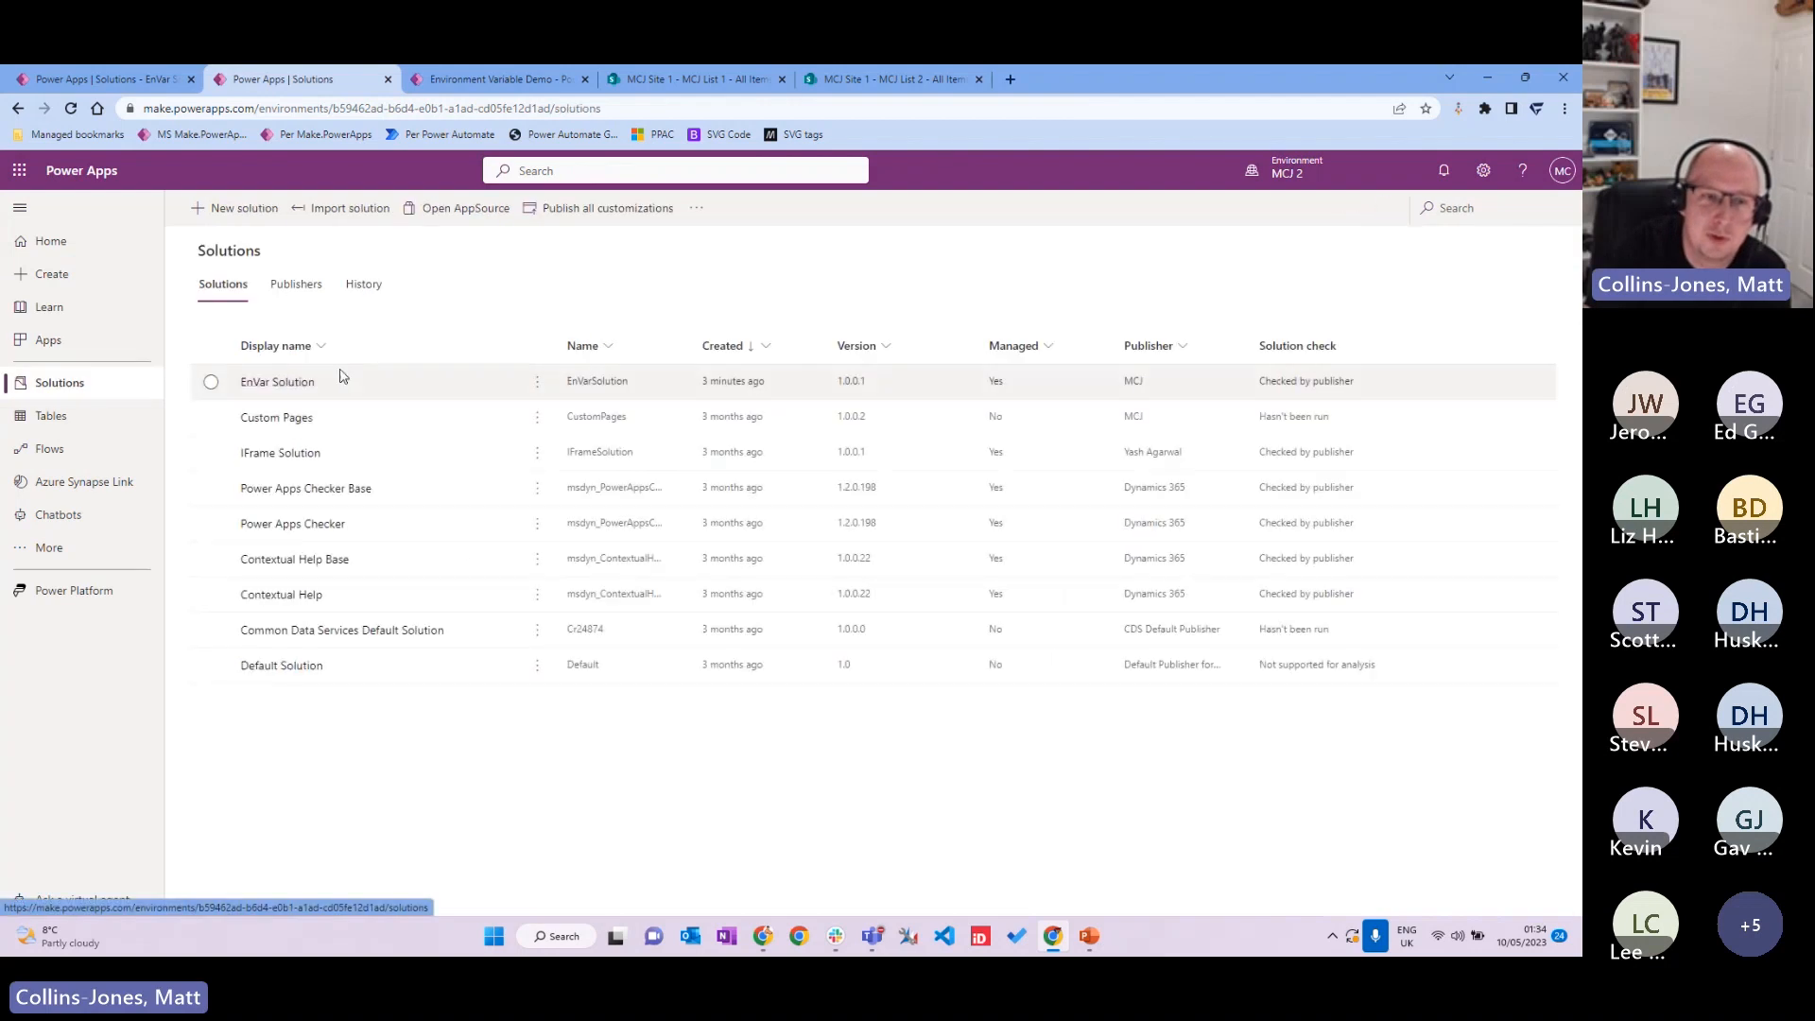
left_click(284, 381)
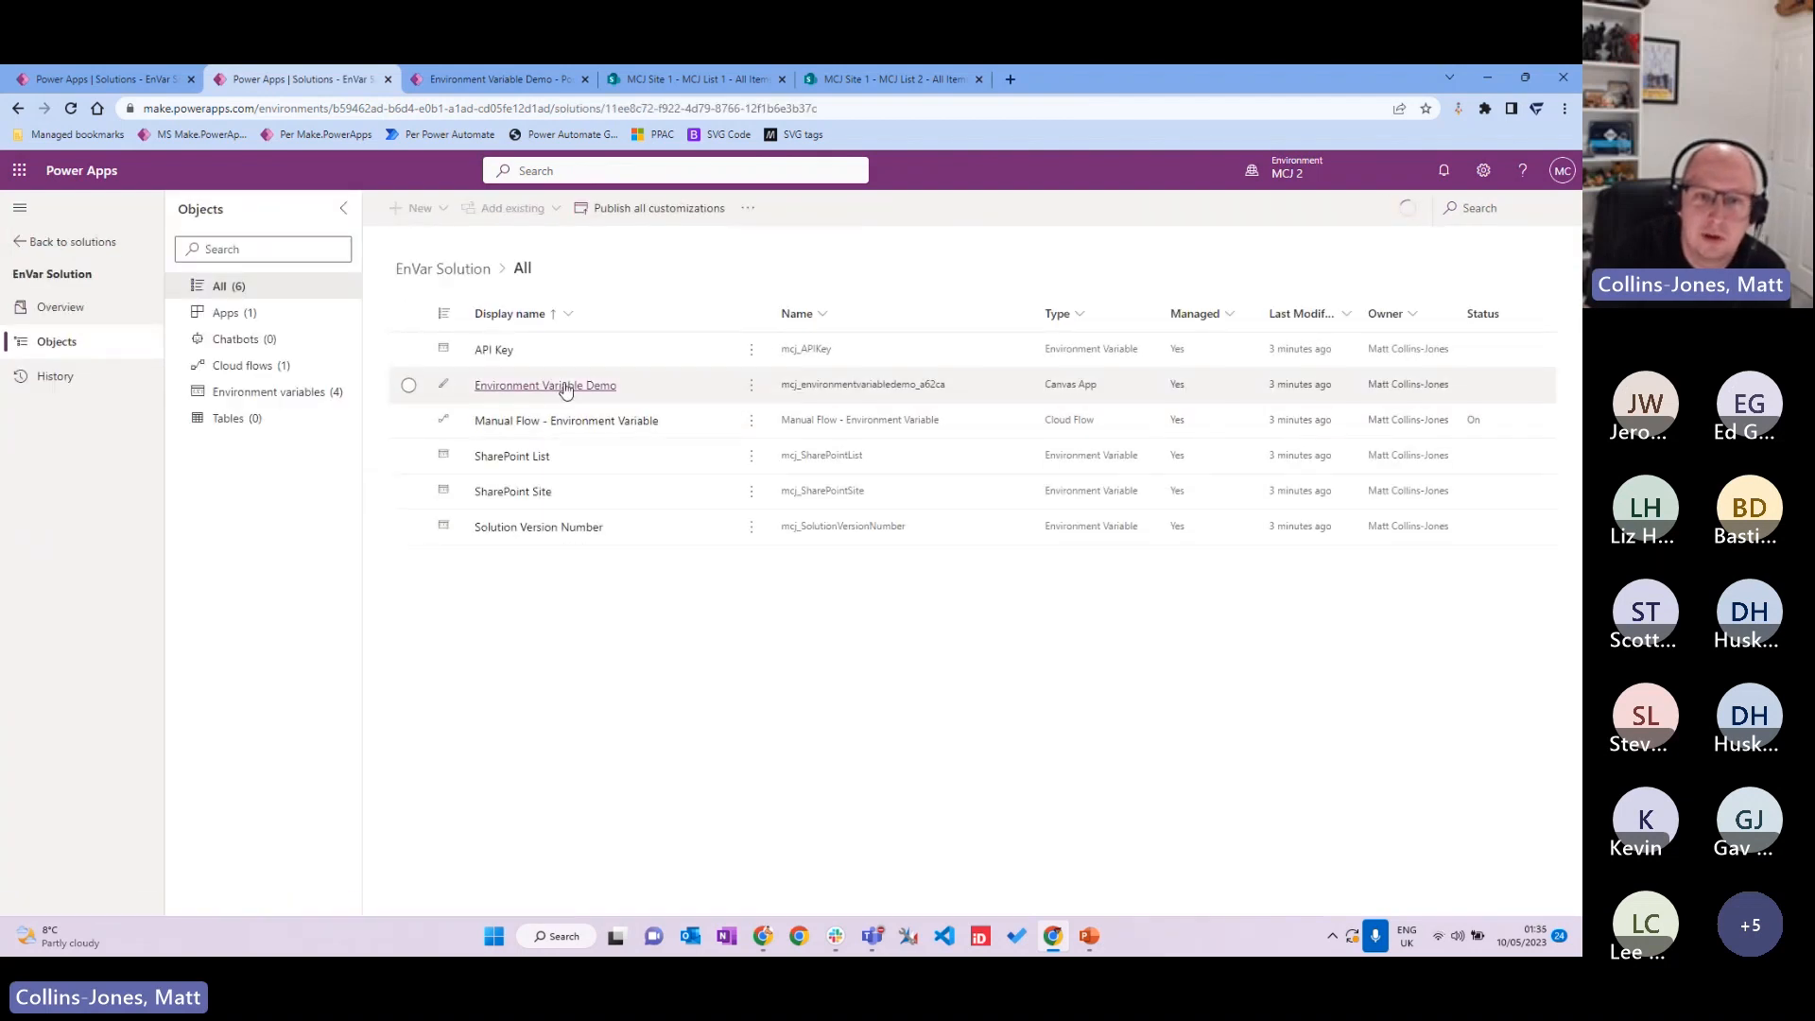
left_click(713, 422)
left_click(627, 424)
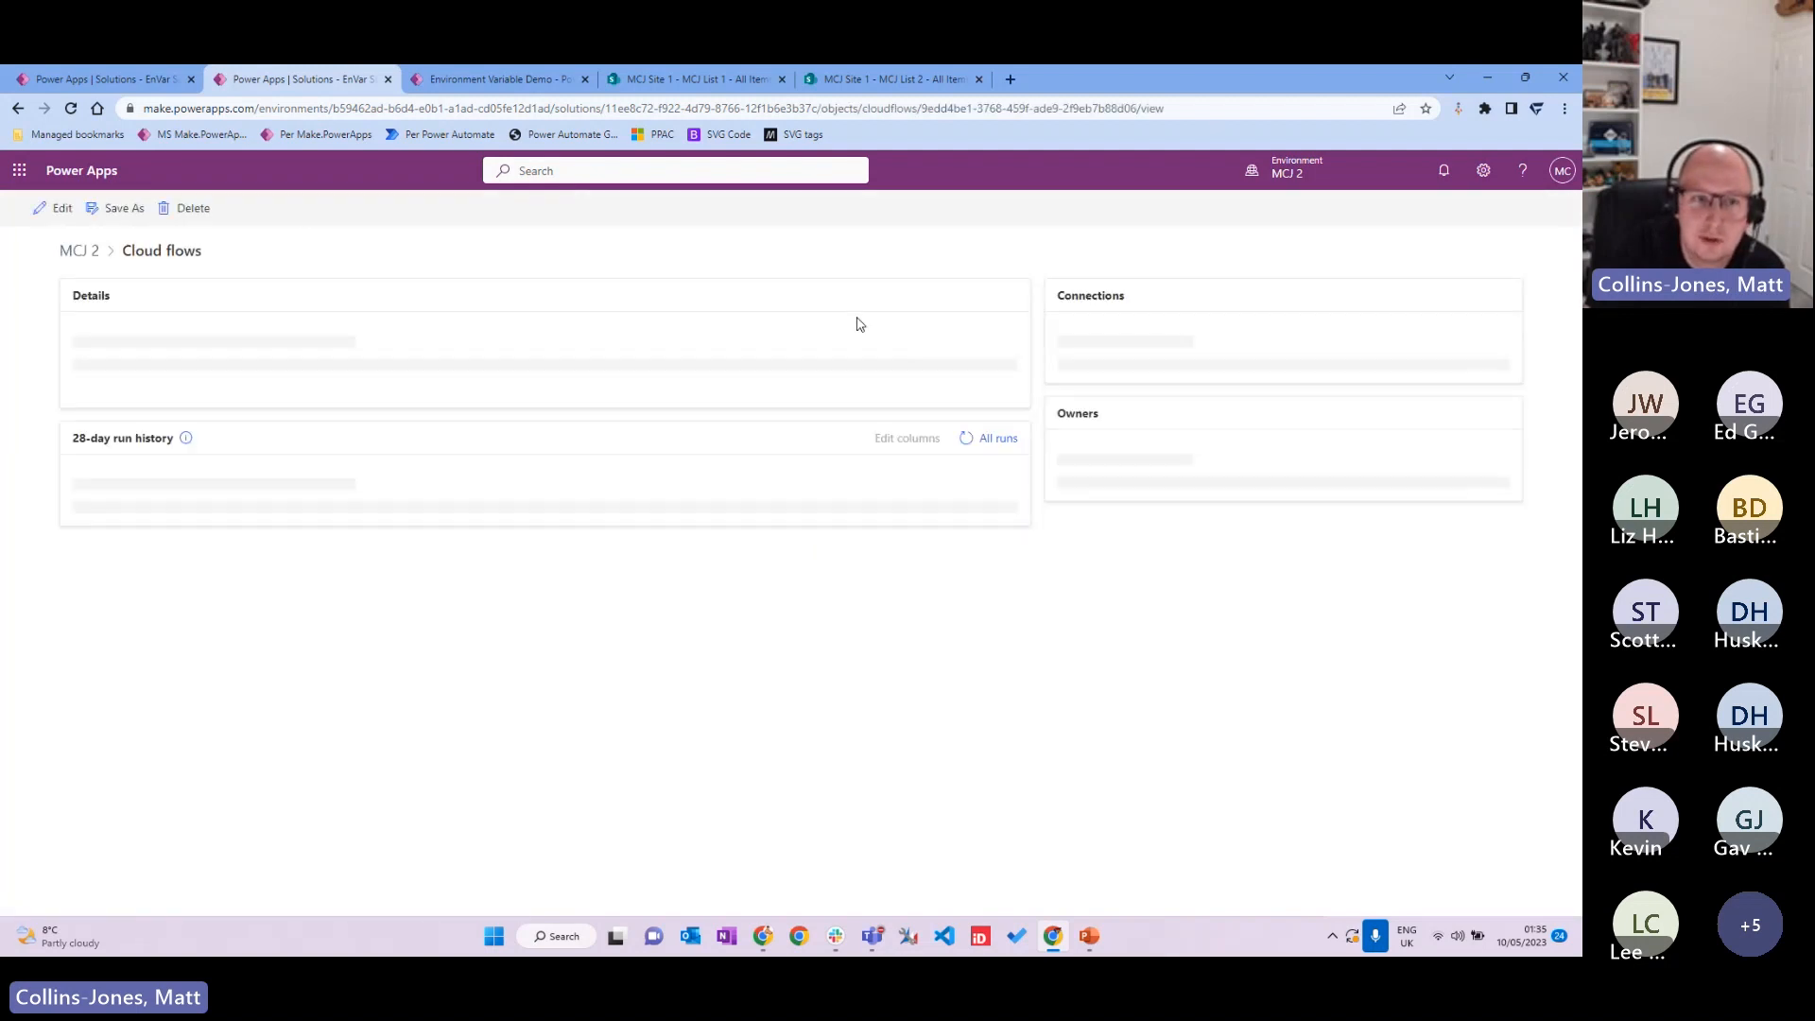
left_click(252, 209)
left_click(1374, 897)
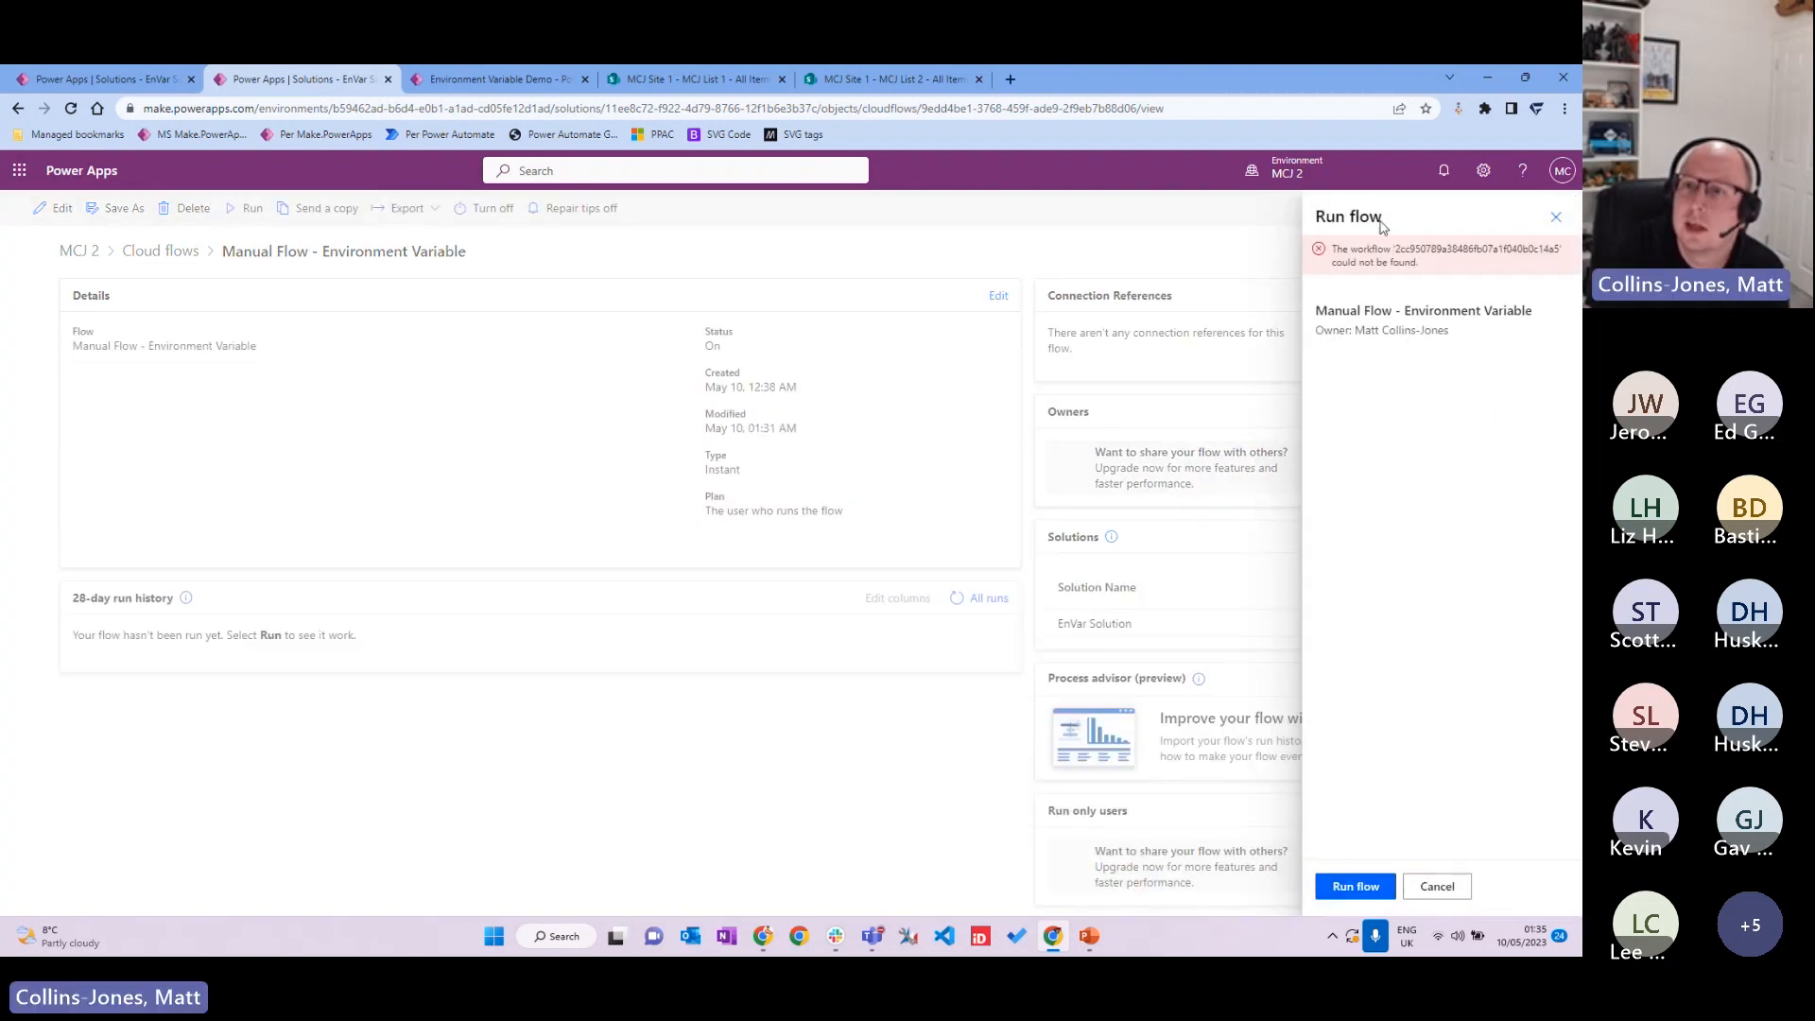
left_click(1446, 885)
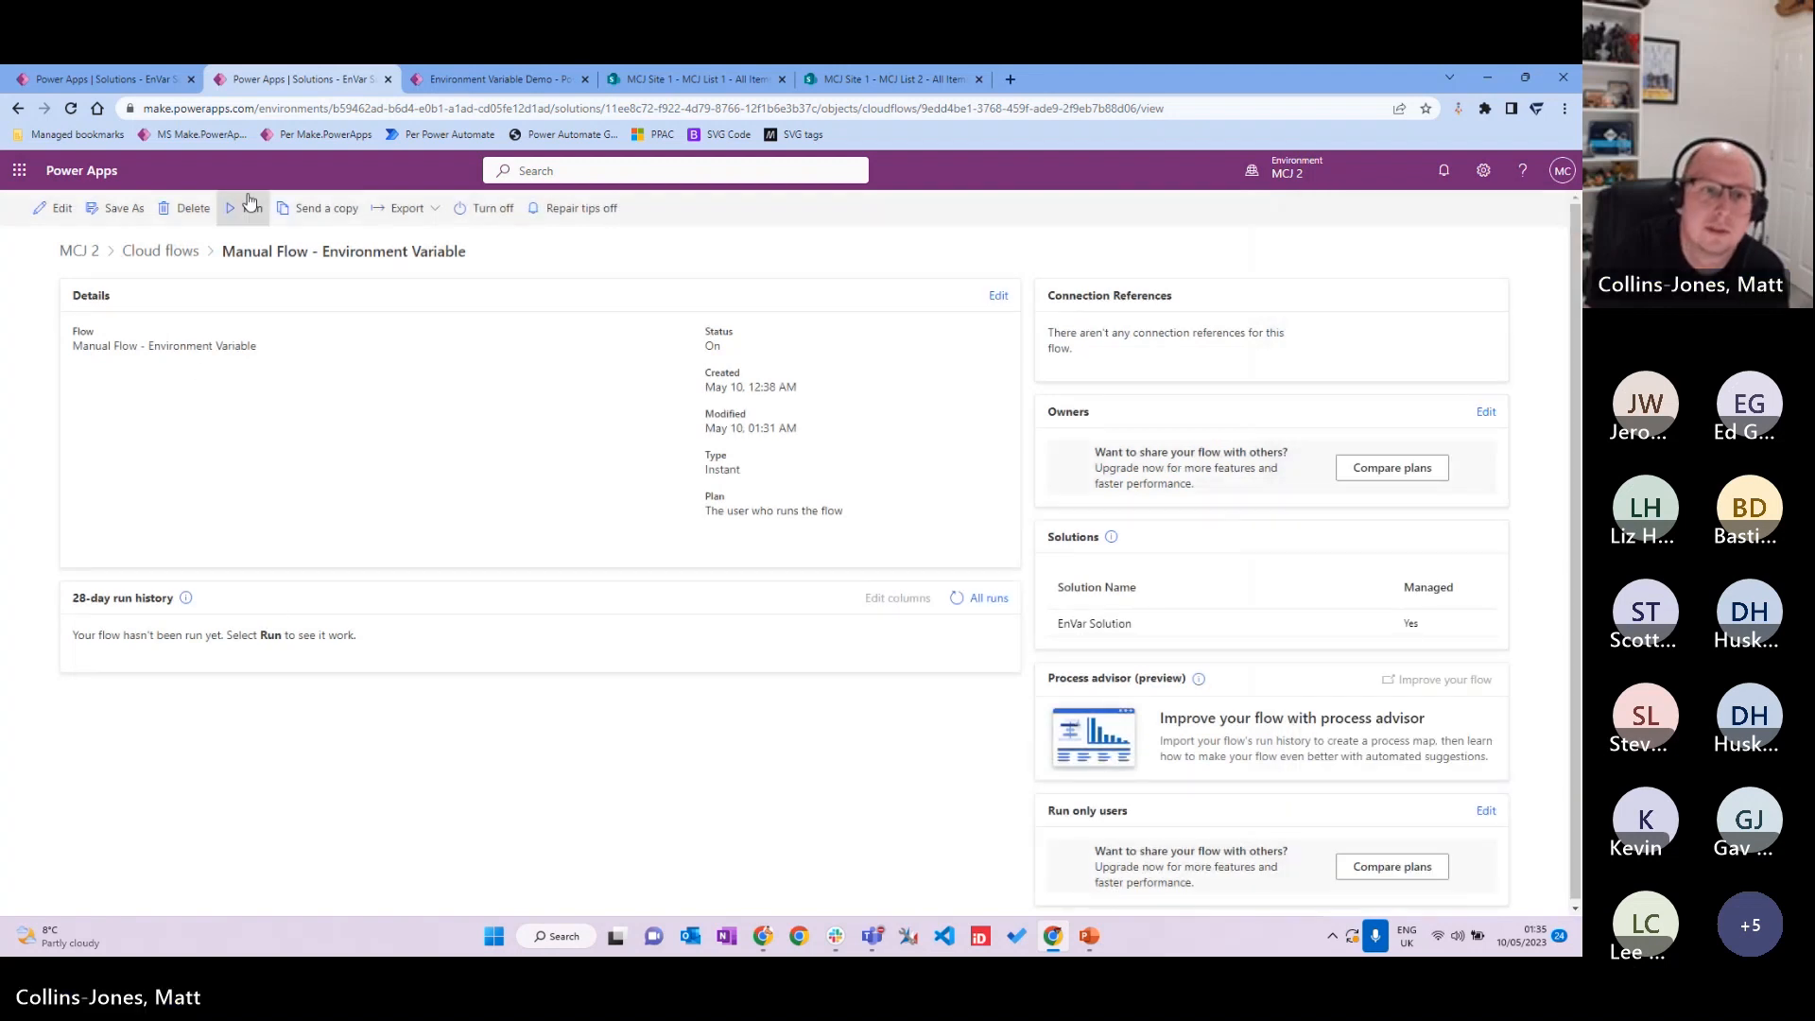
left_click(245, 208)
left_click(1356, 886)
left_click(1437, 886)
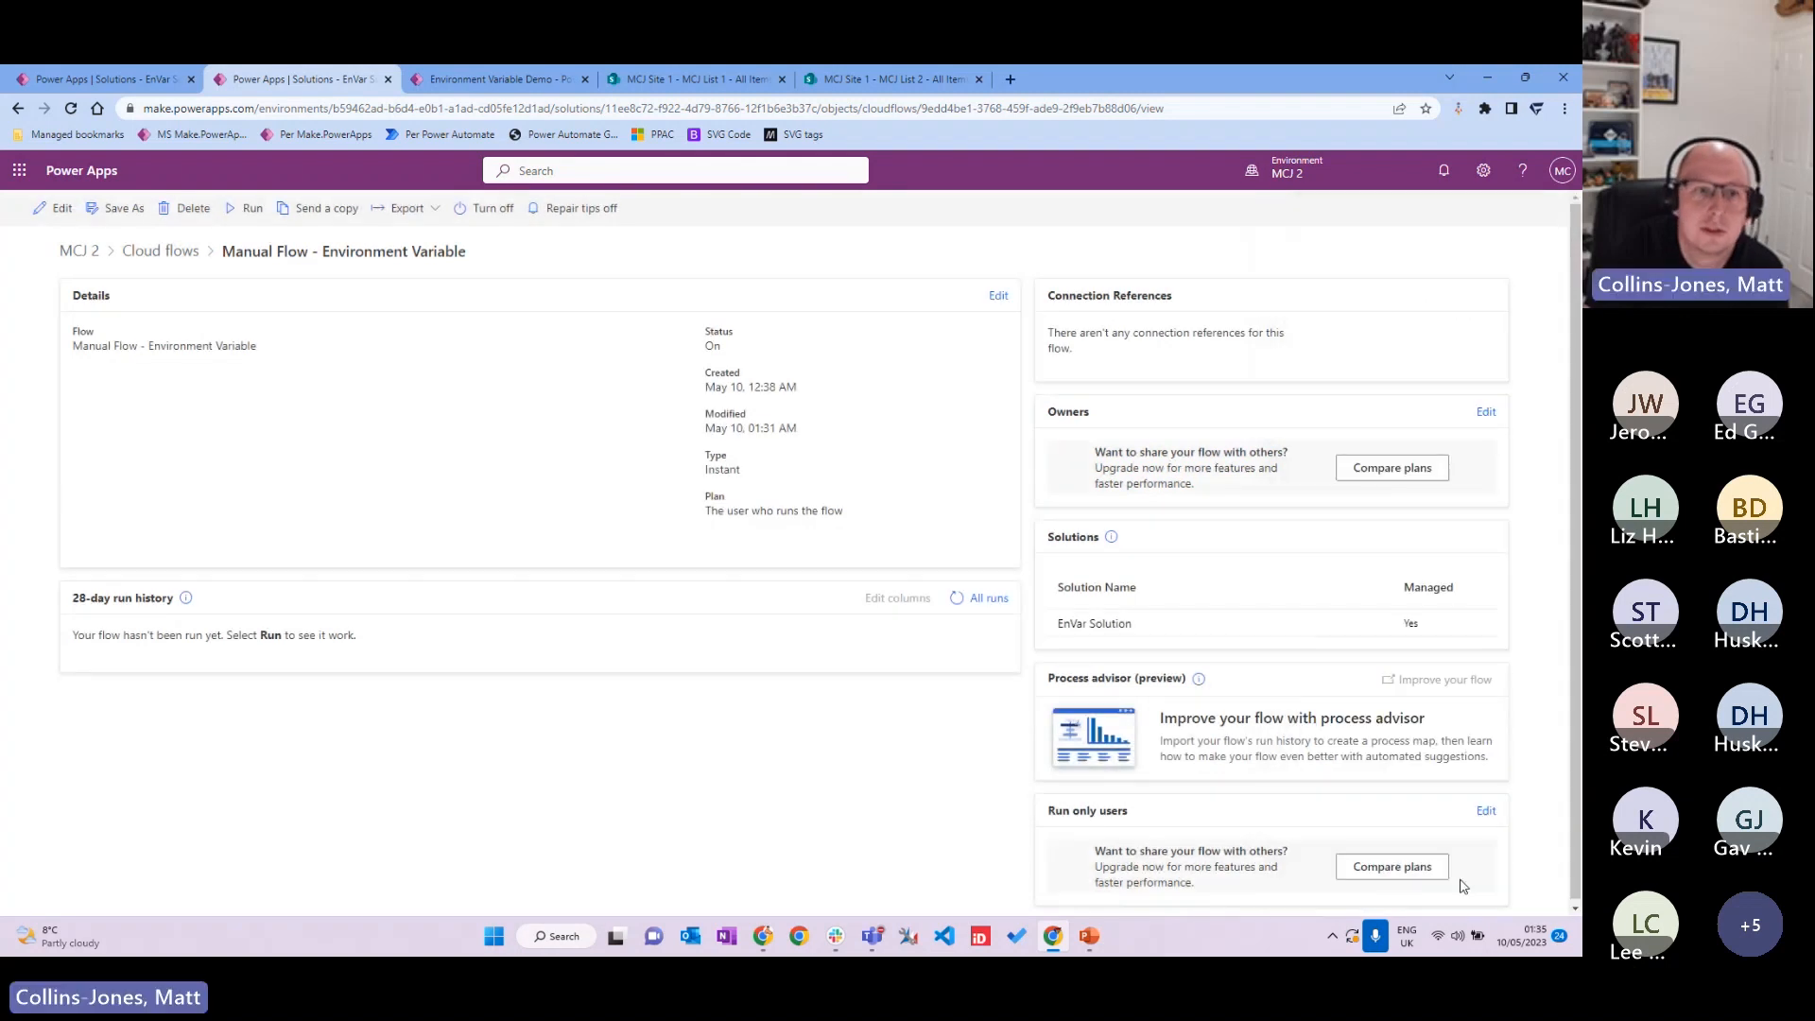
Step: Return to the EnVar Solution objects and publish all customizations
left_click(19, 110)
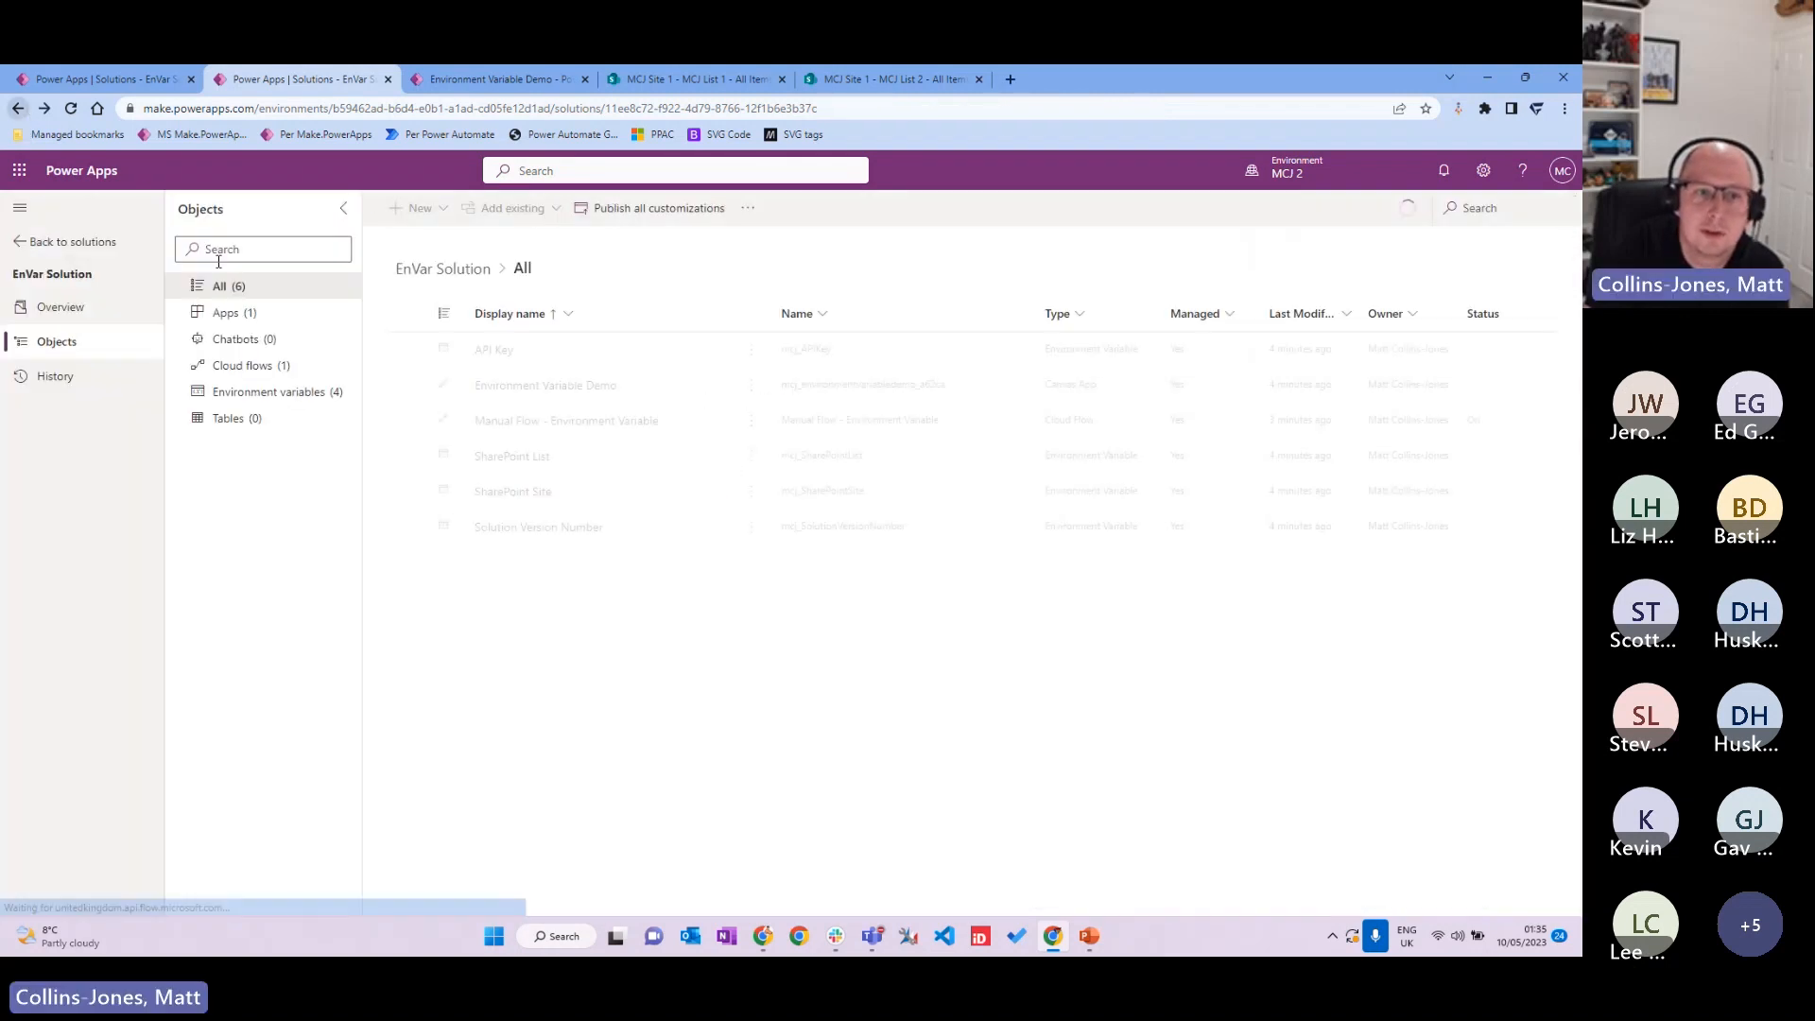
left_click(656, 208)
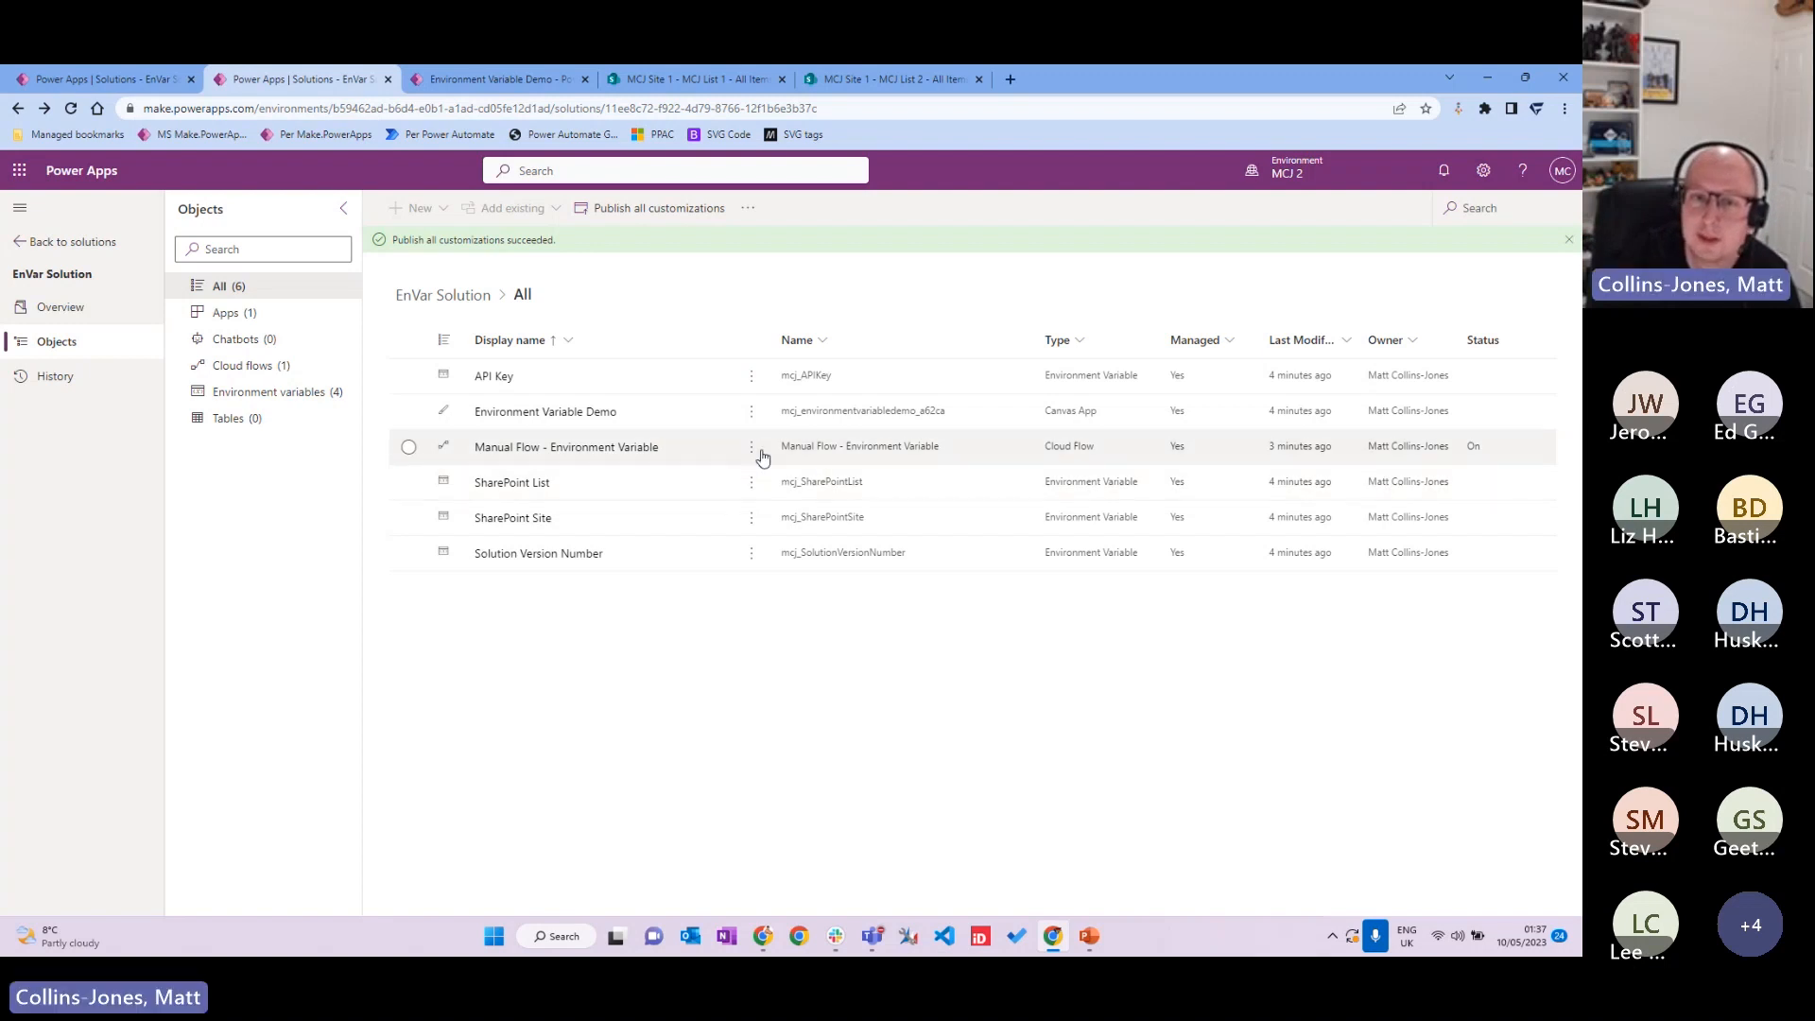
Step: Open the Manual Flow - Environment Variable flow and attempt a run, which errors
left_click(641, 456)
left_click(641, 456)
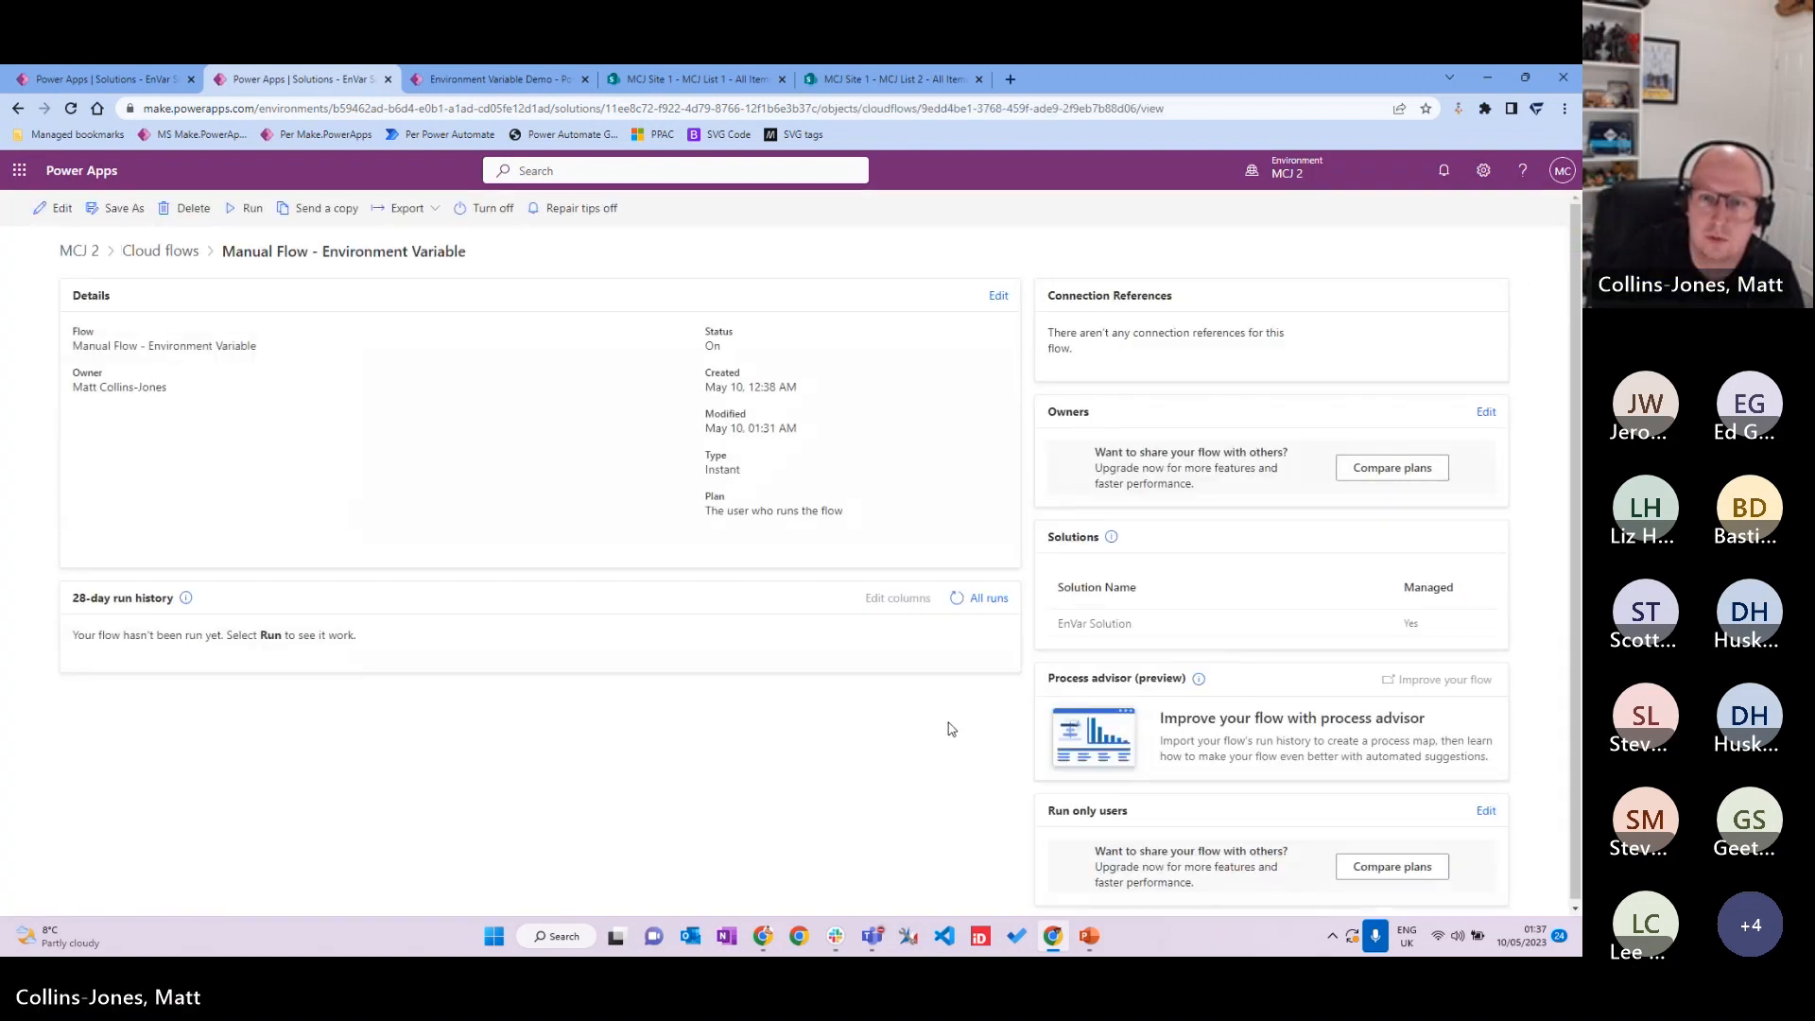
left_click(248, 208)
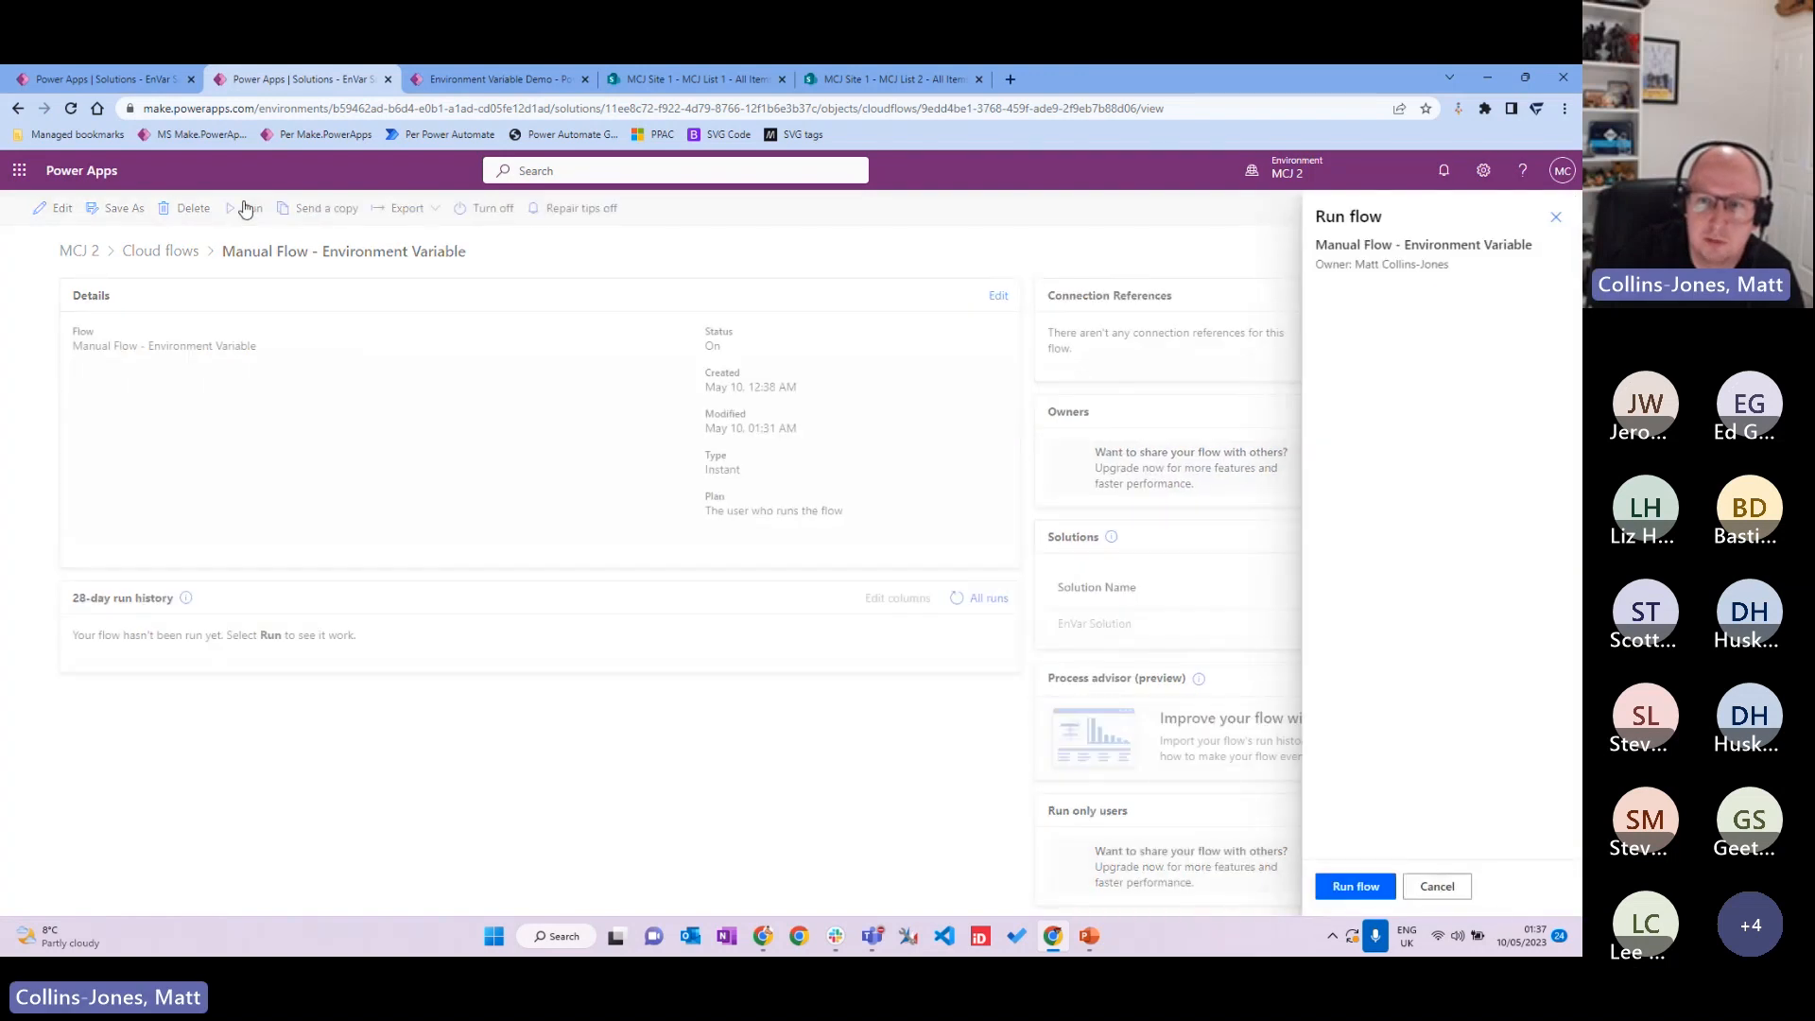
left_click(1356, 887)
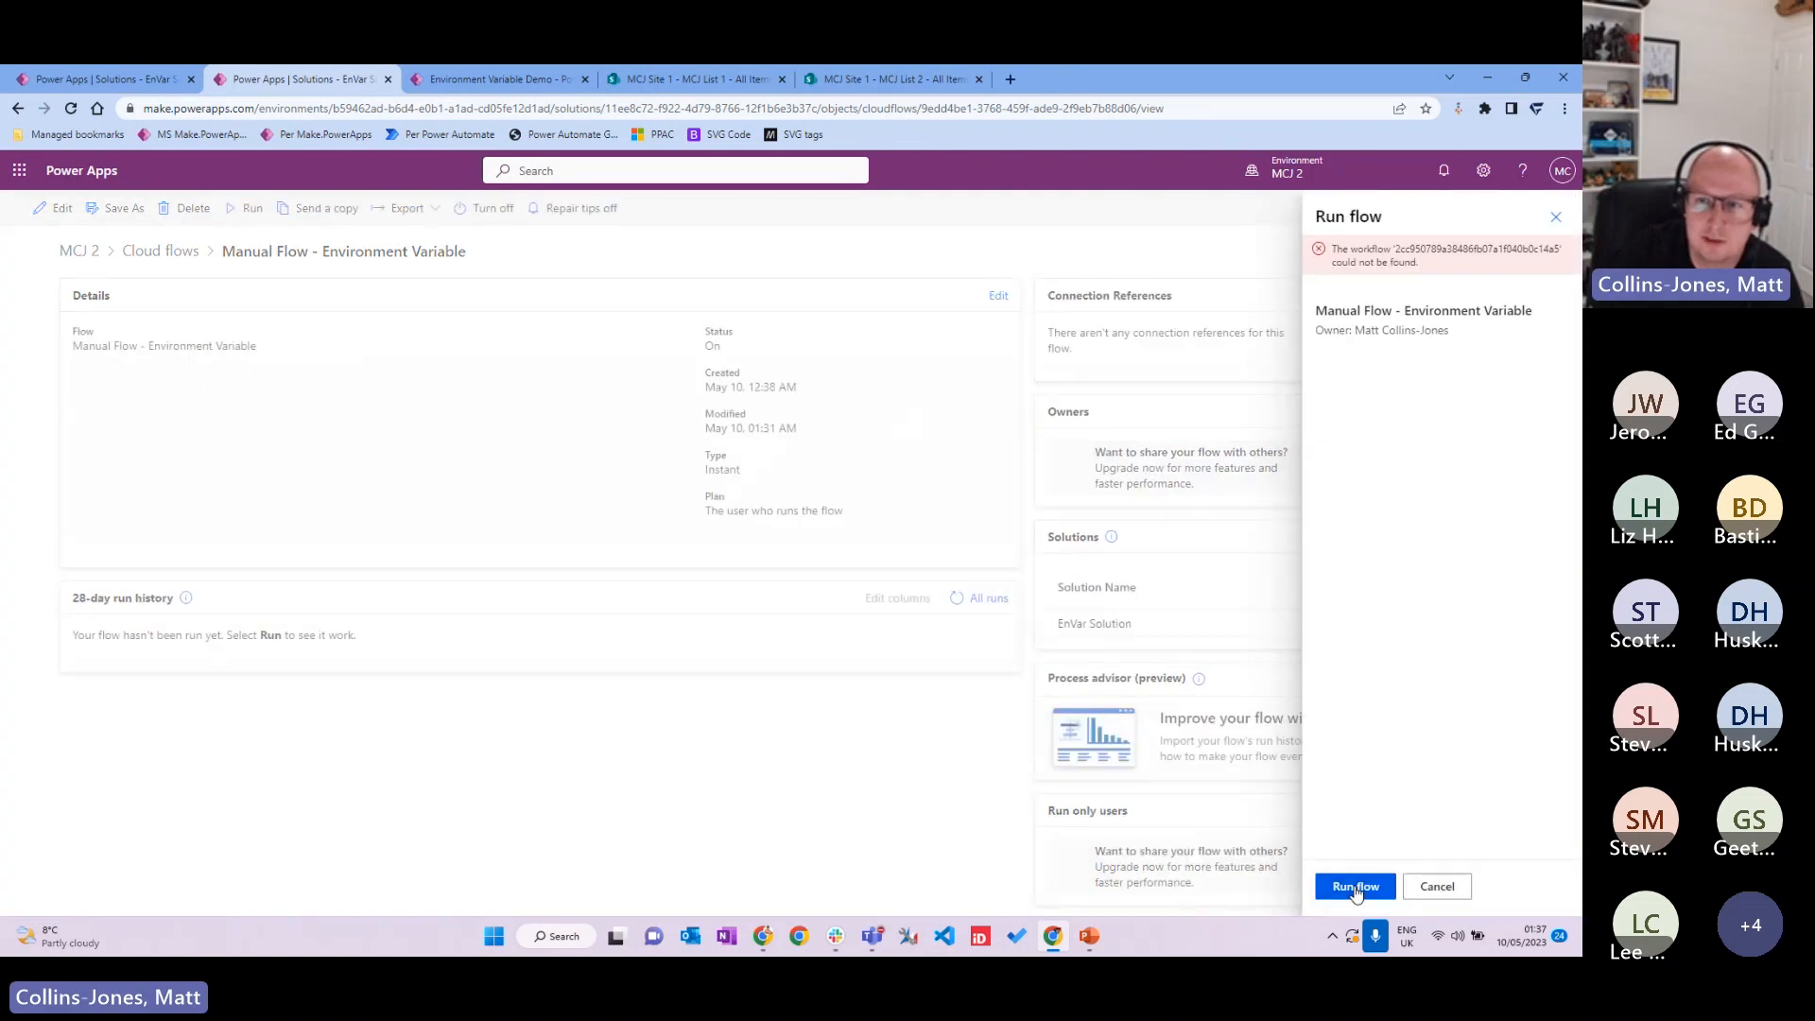
left_click(1437, 886)
Step: Edit the flow in the designer, expanding the Compose and manual trigger steps
left_click(58, 208)
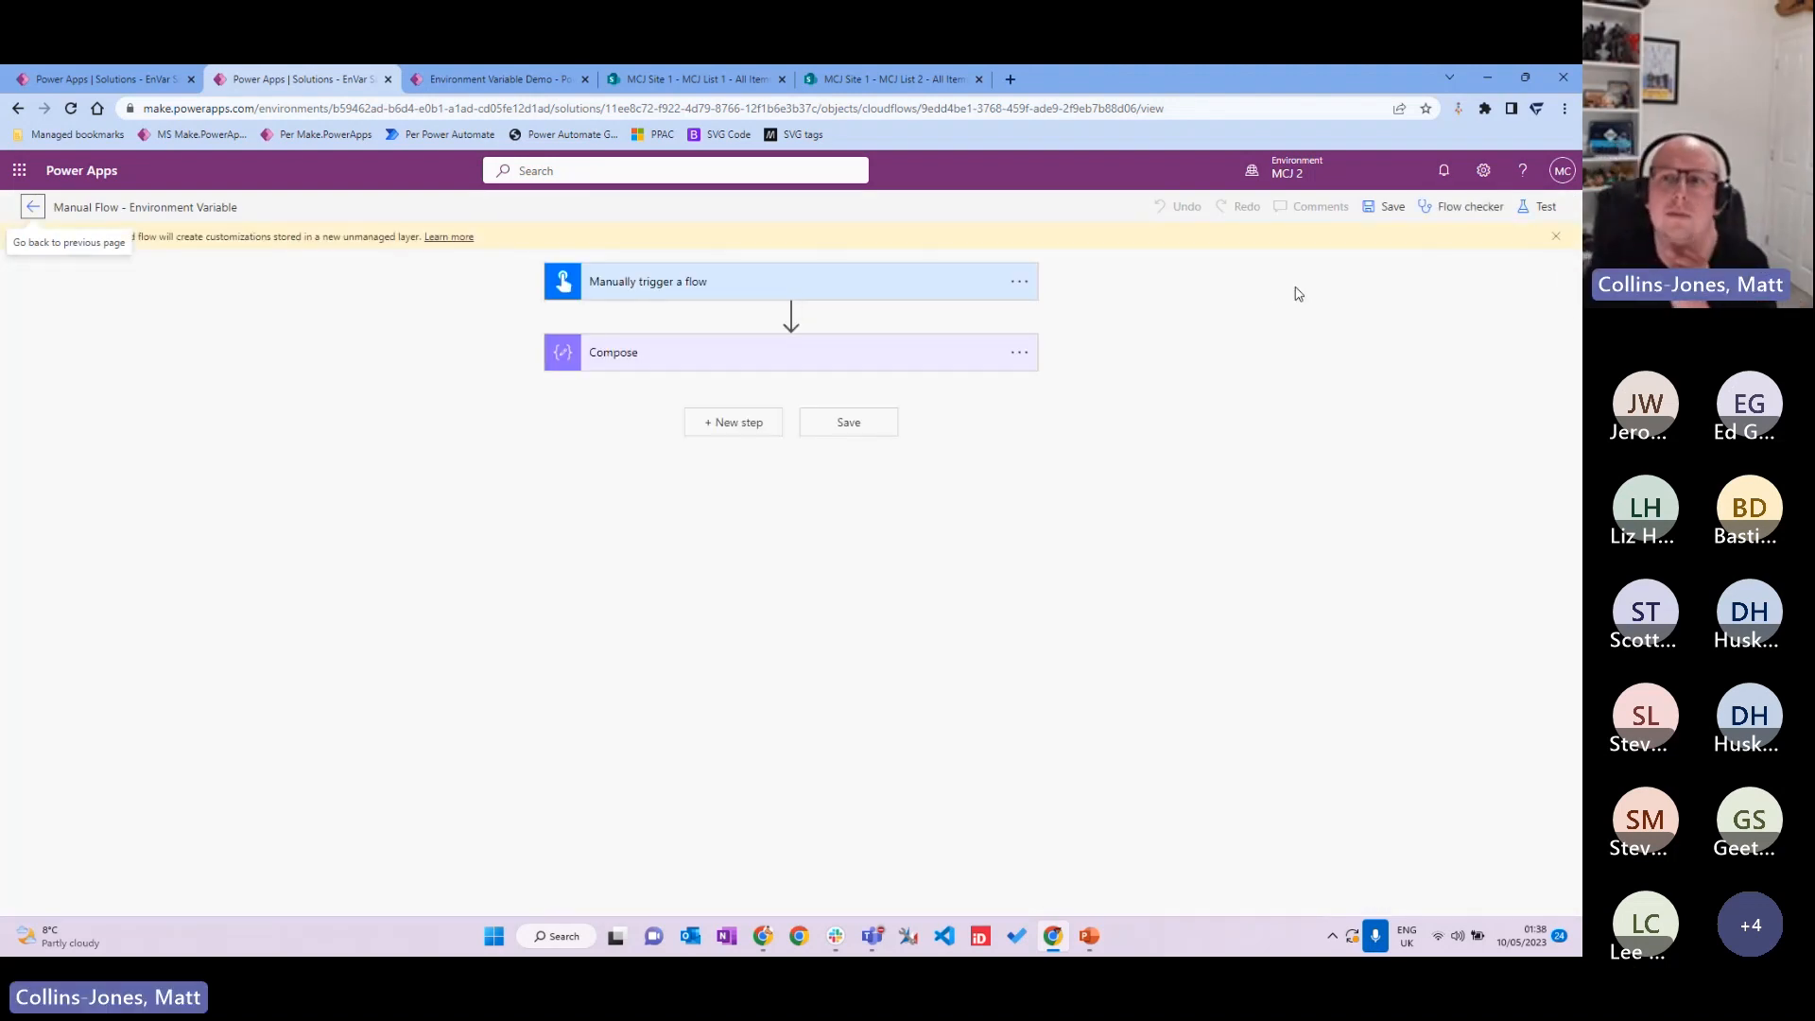
left_click(891, 357)
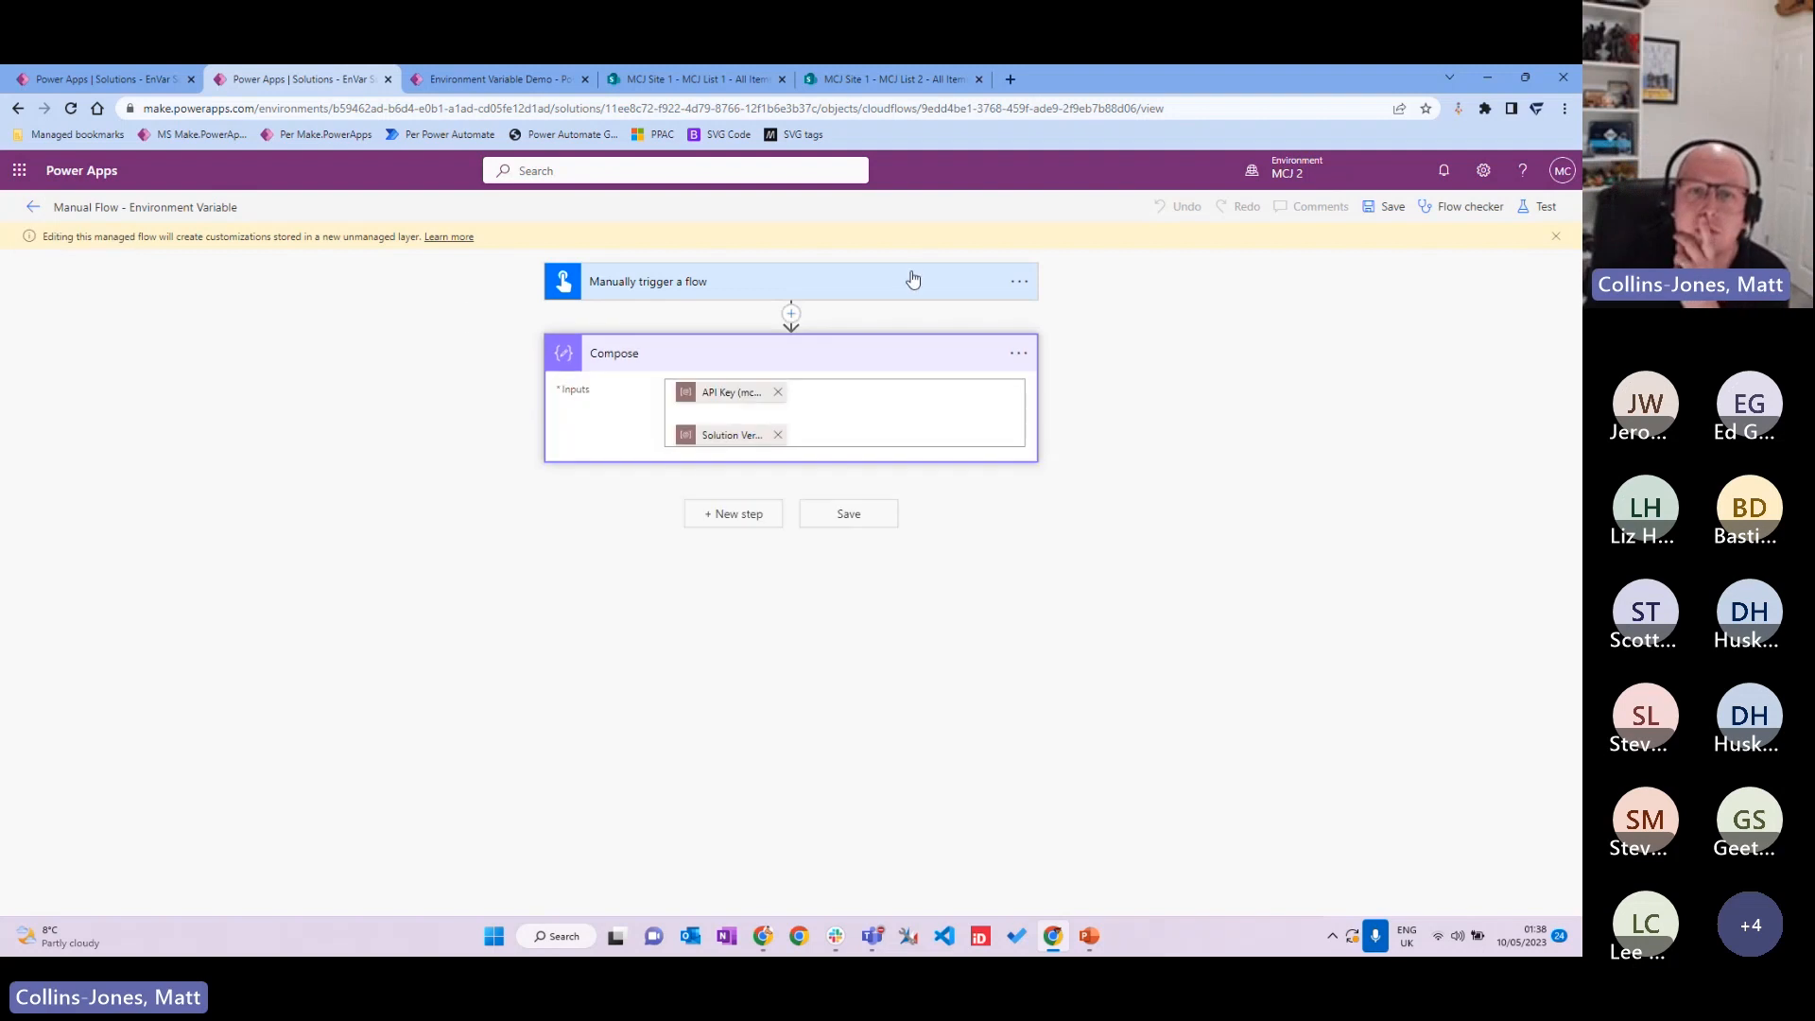
left_click(912, 281)
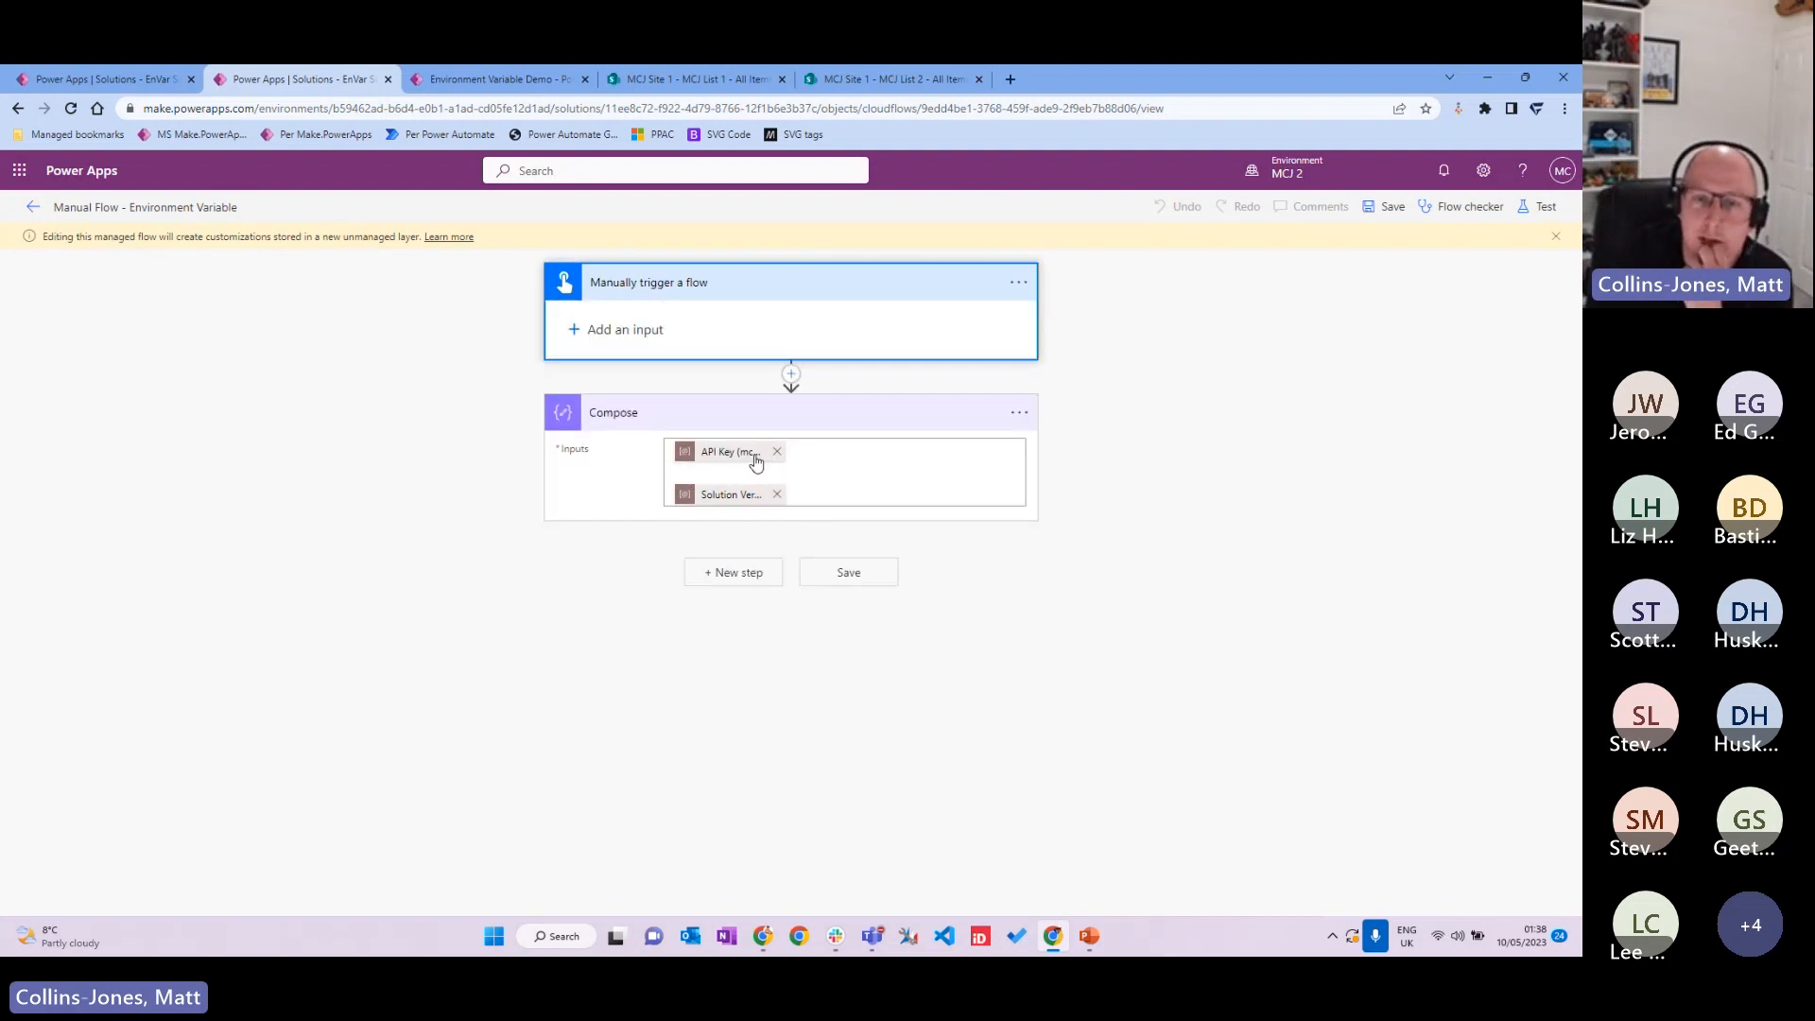
Step: Test the flow manually, dismiss the failed run, and return to the solution objects
left_click(1543, 207)
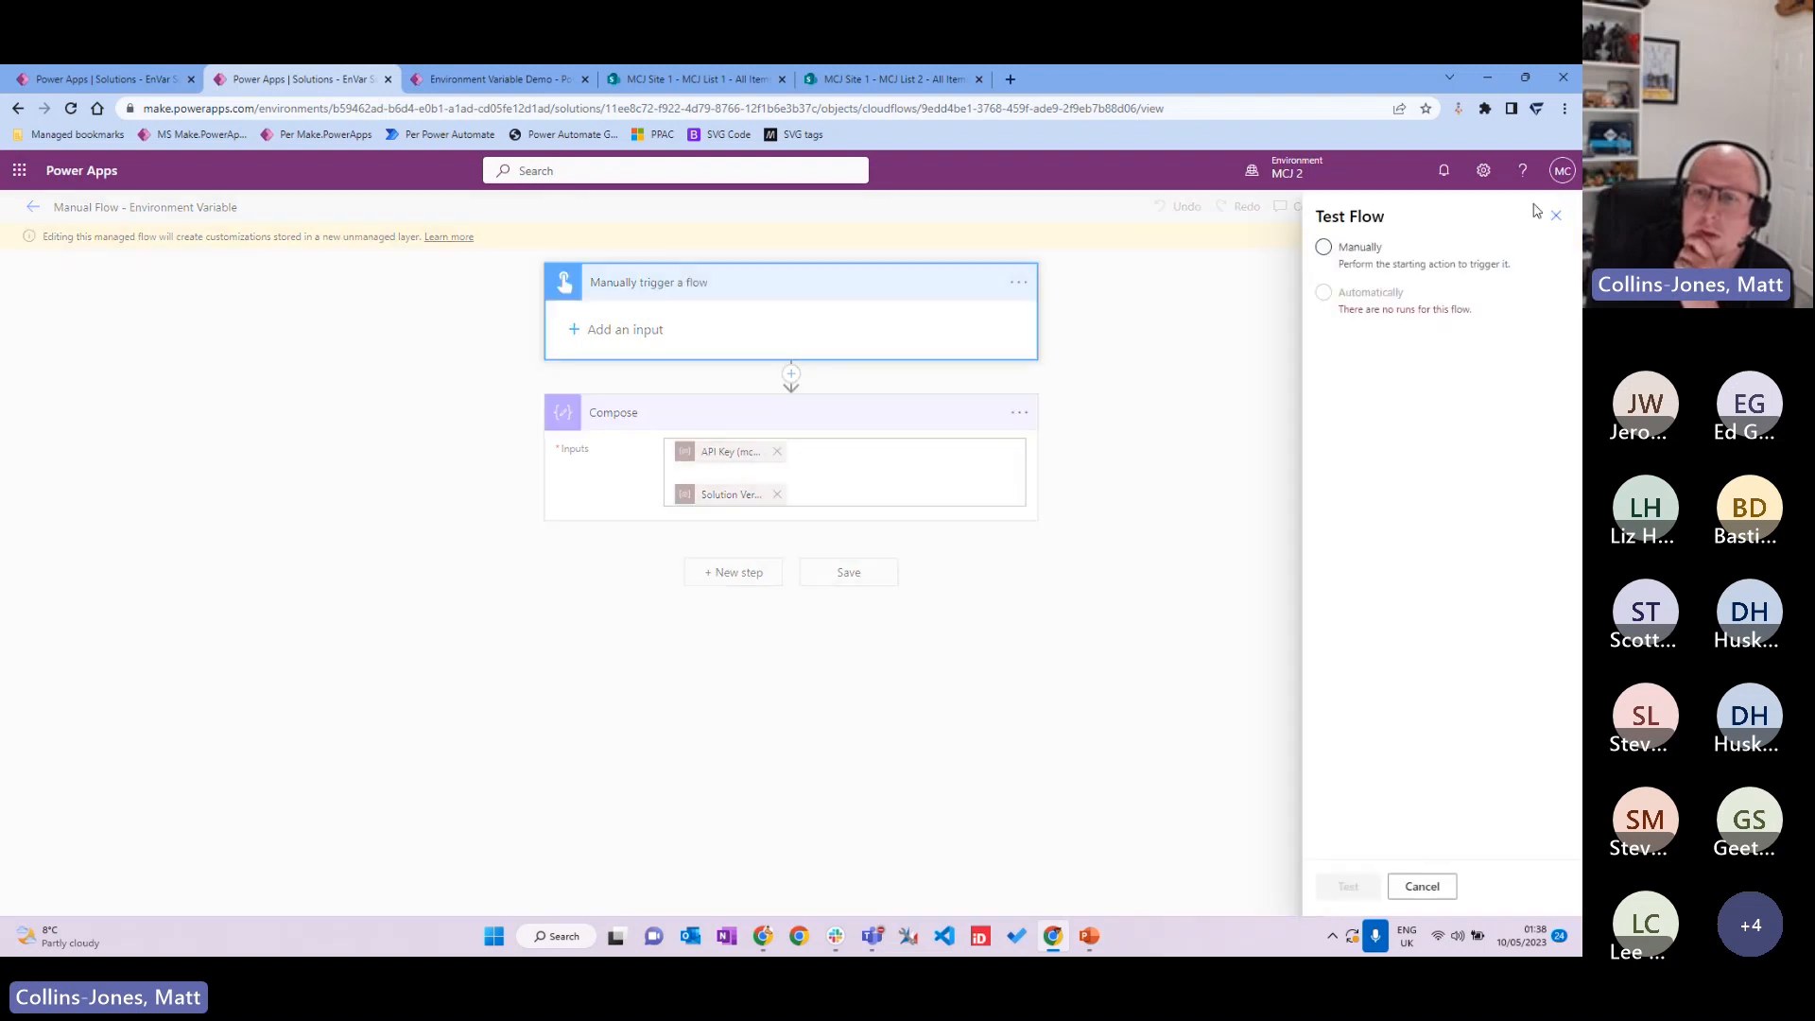
left_click(1361, 246)
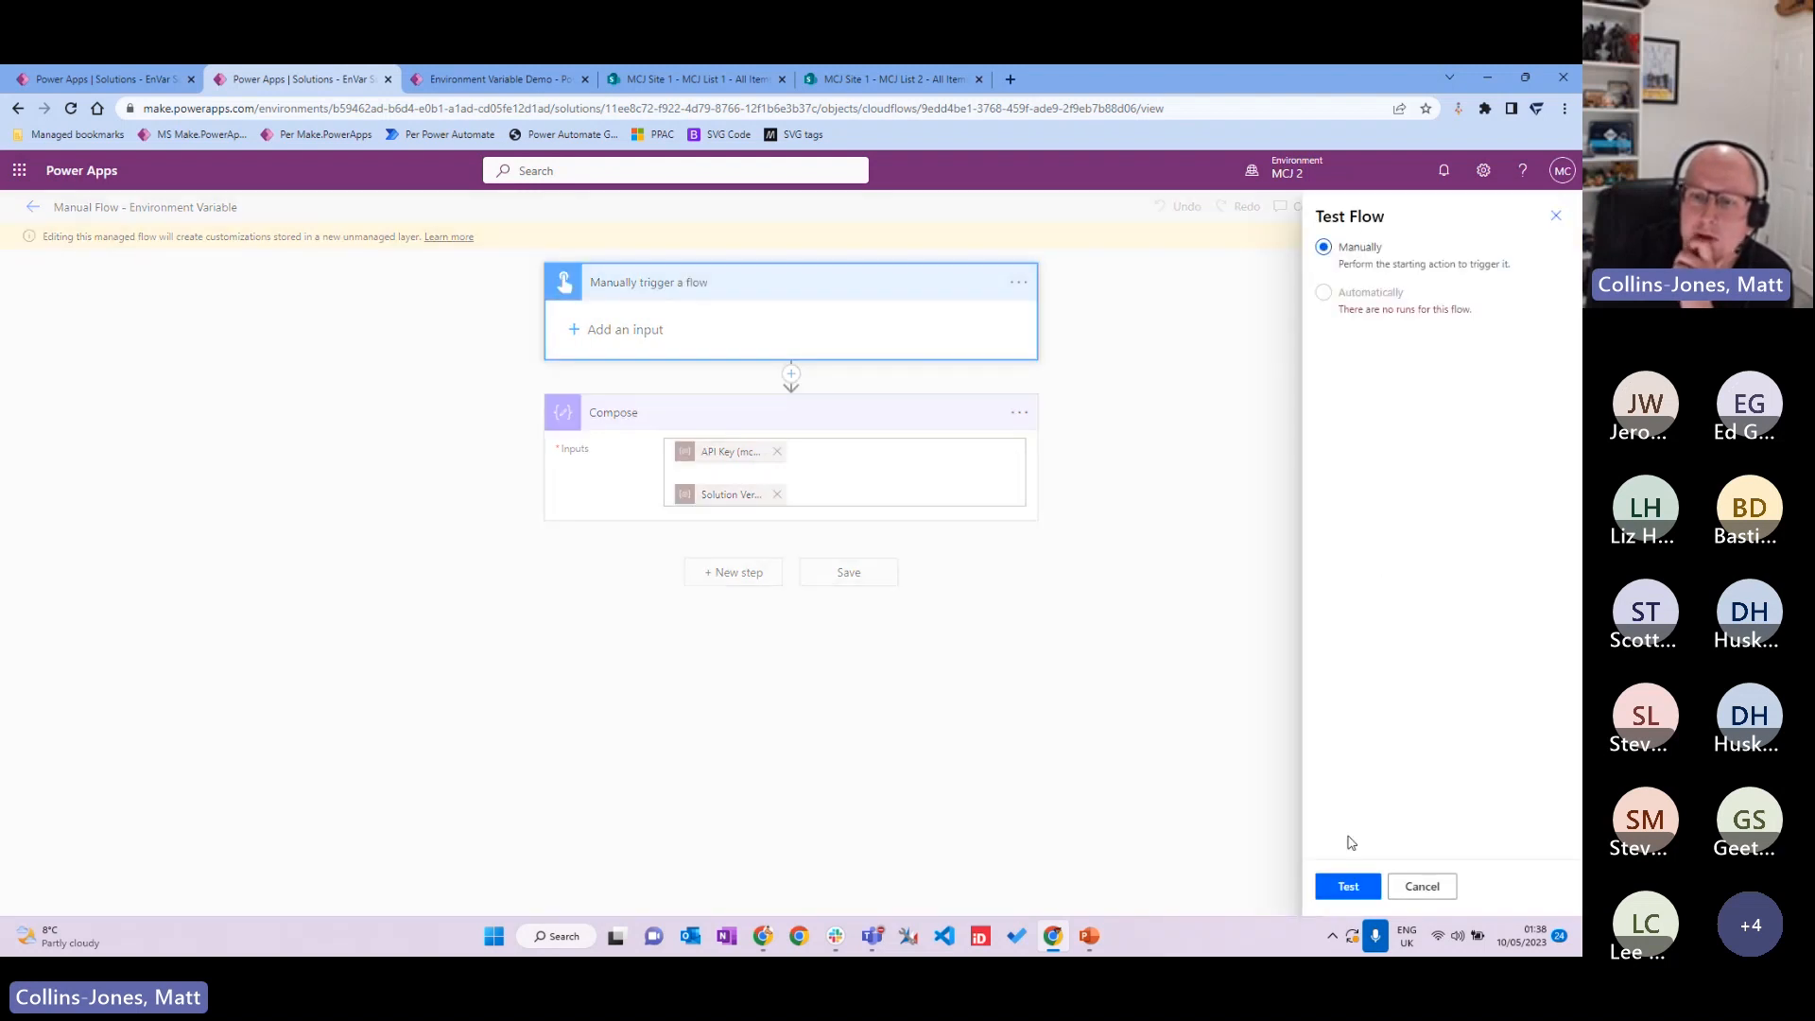
left_click(1358, 886)
left_click(1360, 889)
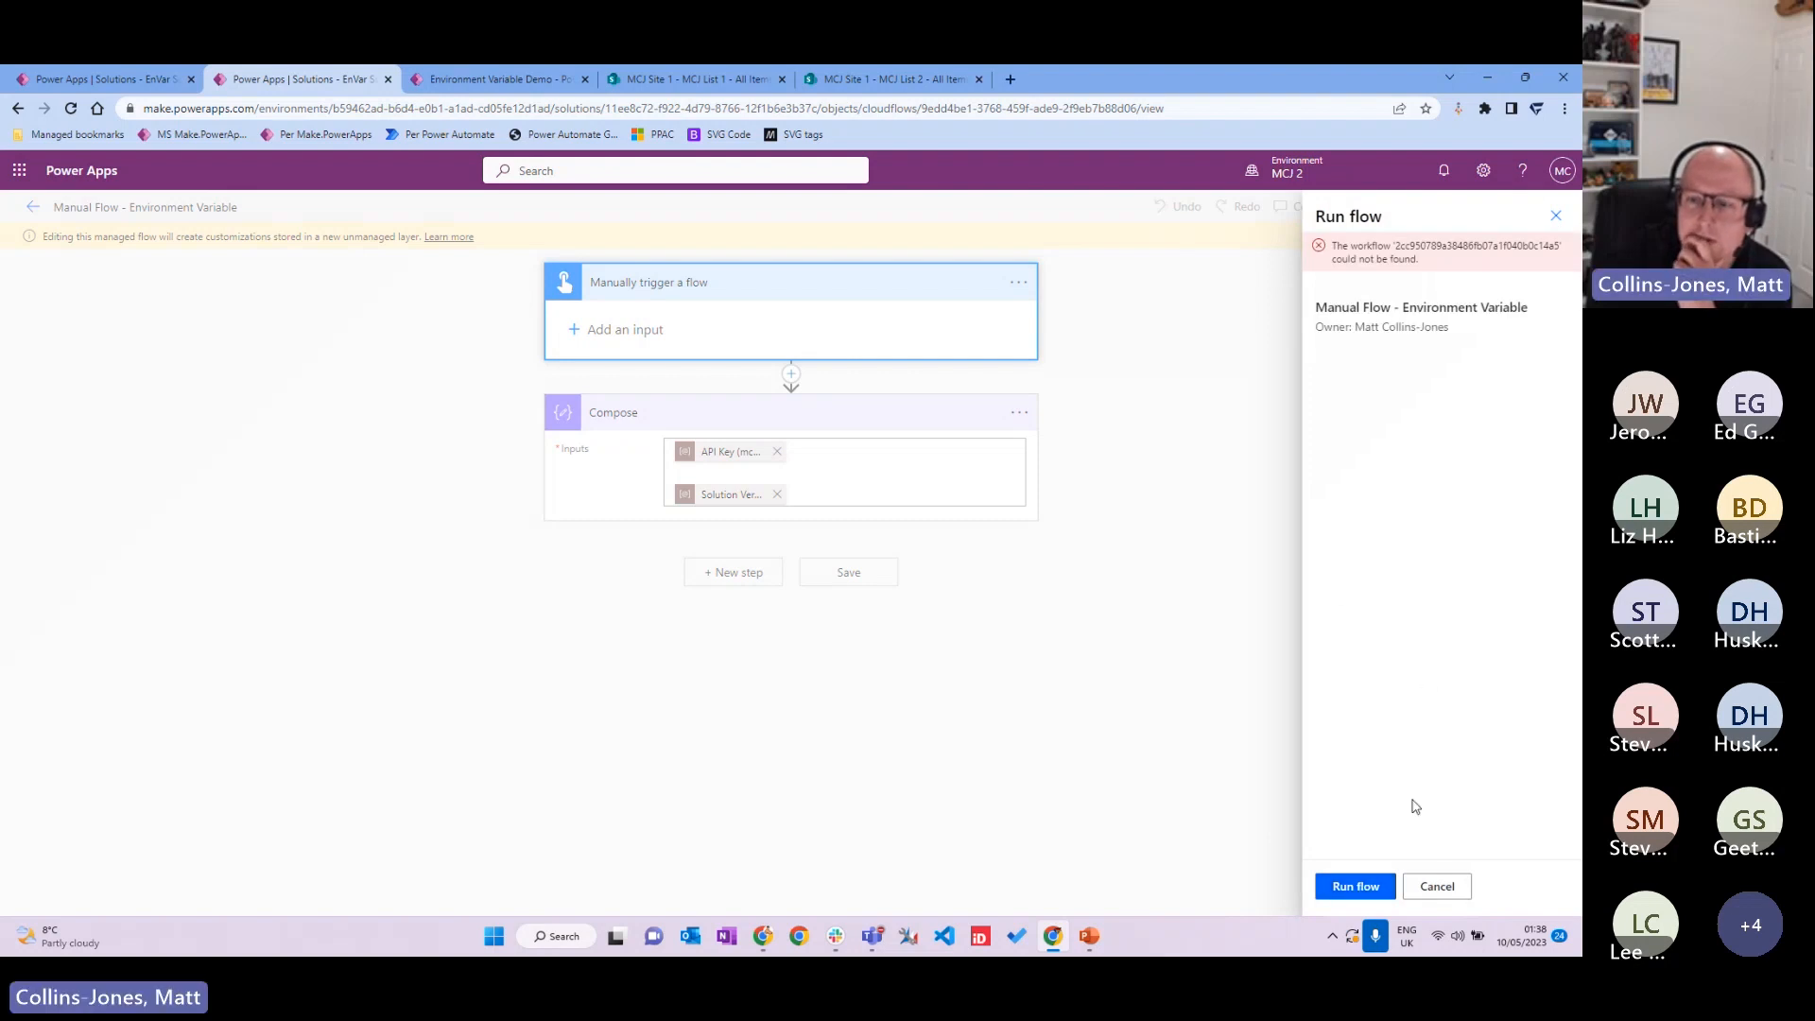
left_click(1441, 891)
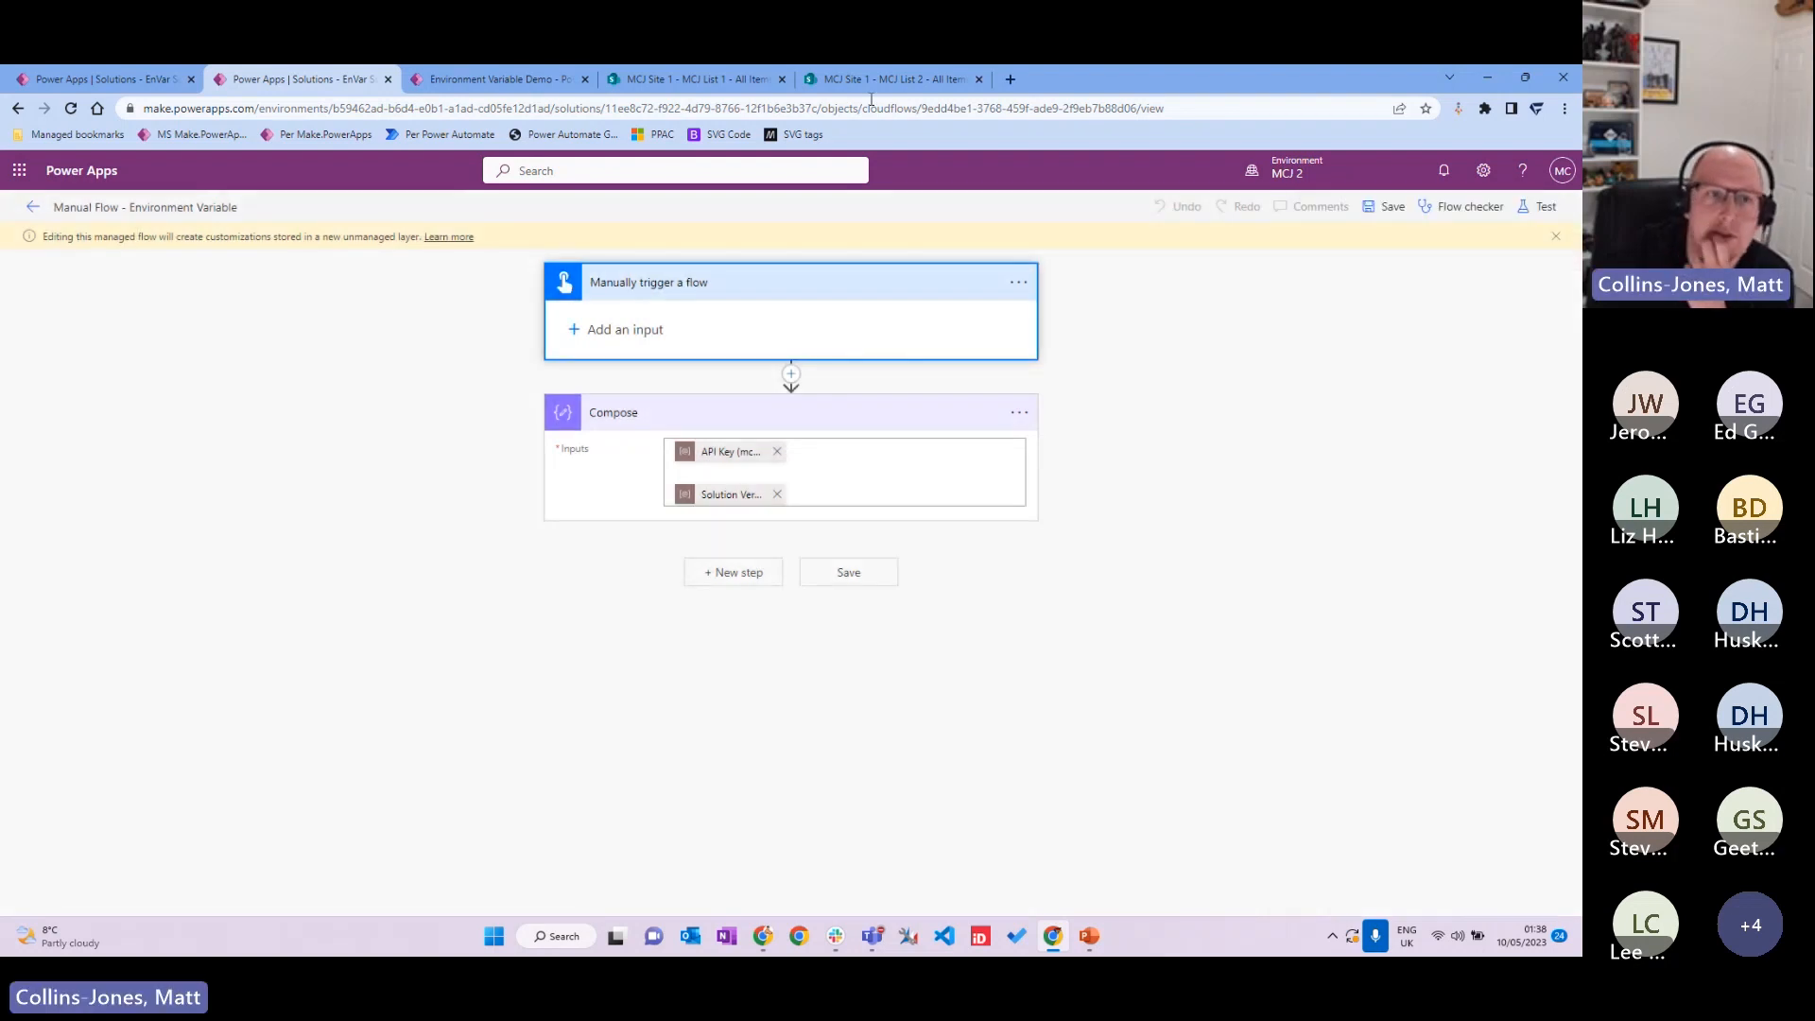
left_click(32, 206)
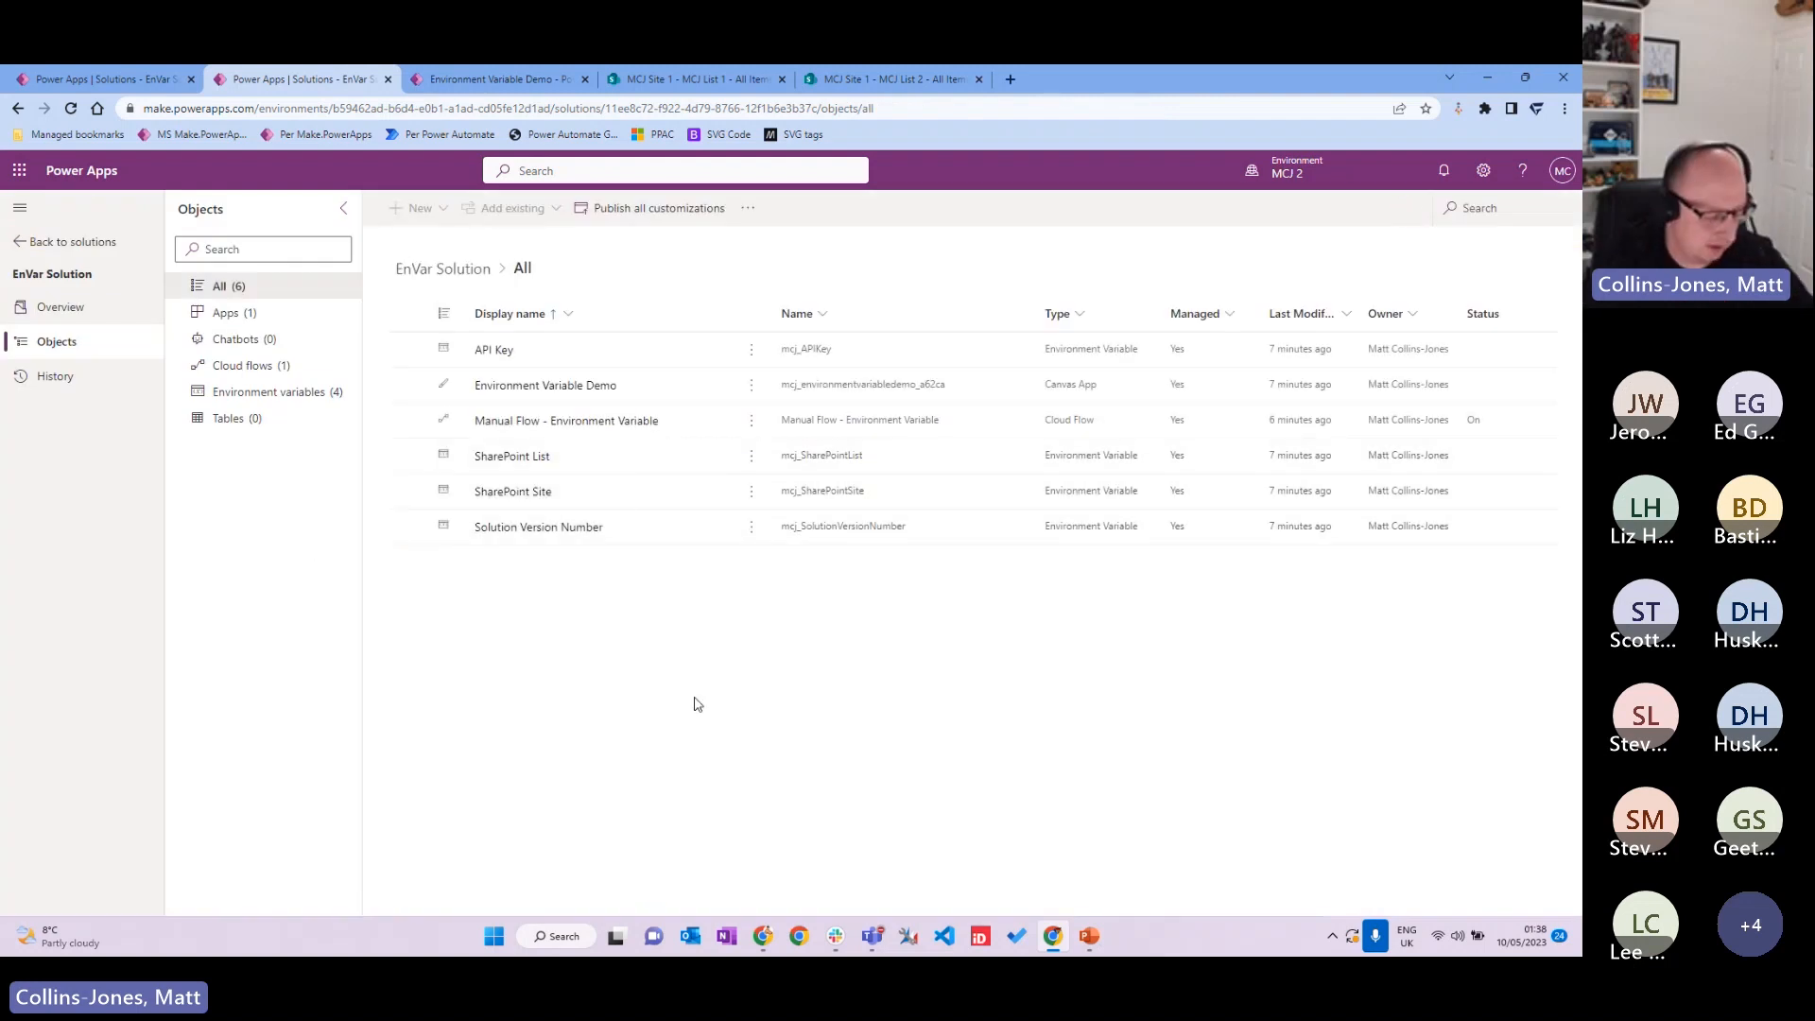
Step: Refresh and run Manual Flow - Environment Variable in MCJ 2, dismiss the workflow-not-found error, and return to Cloud flows
key("F5")
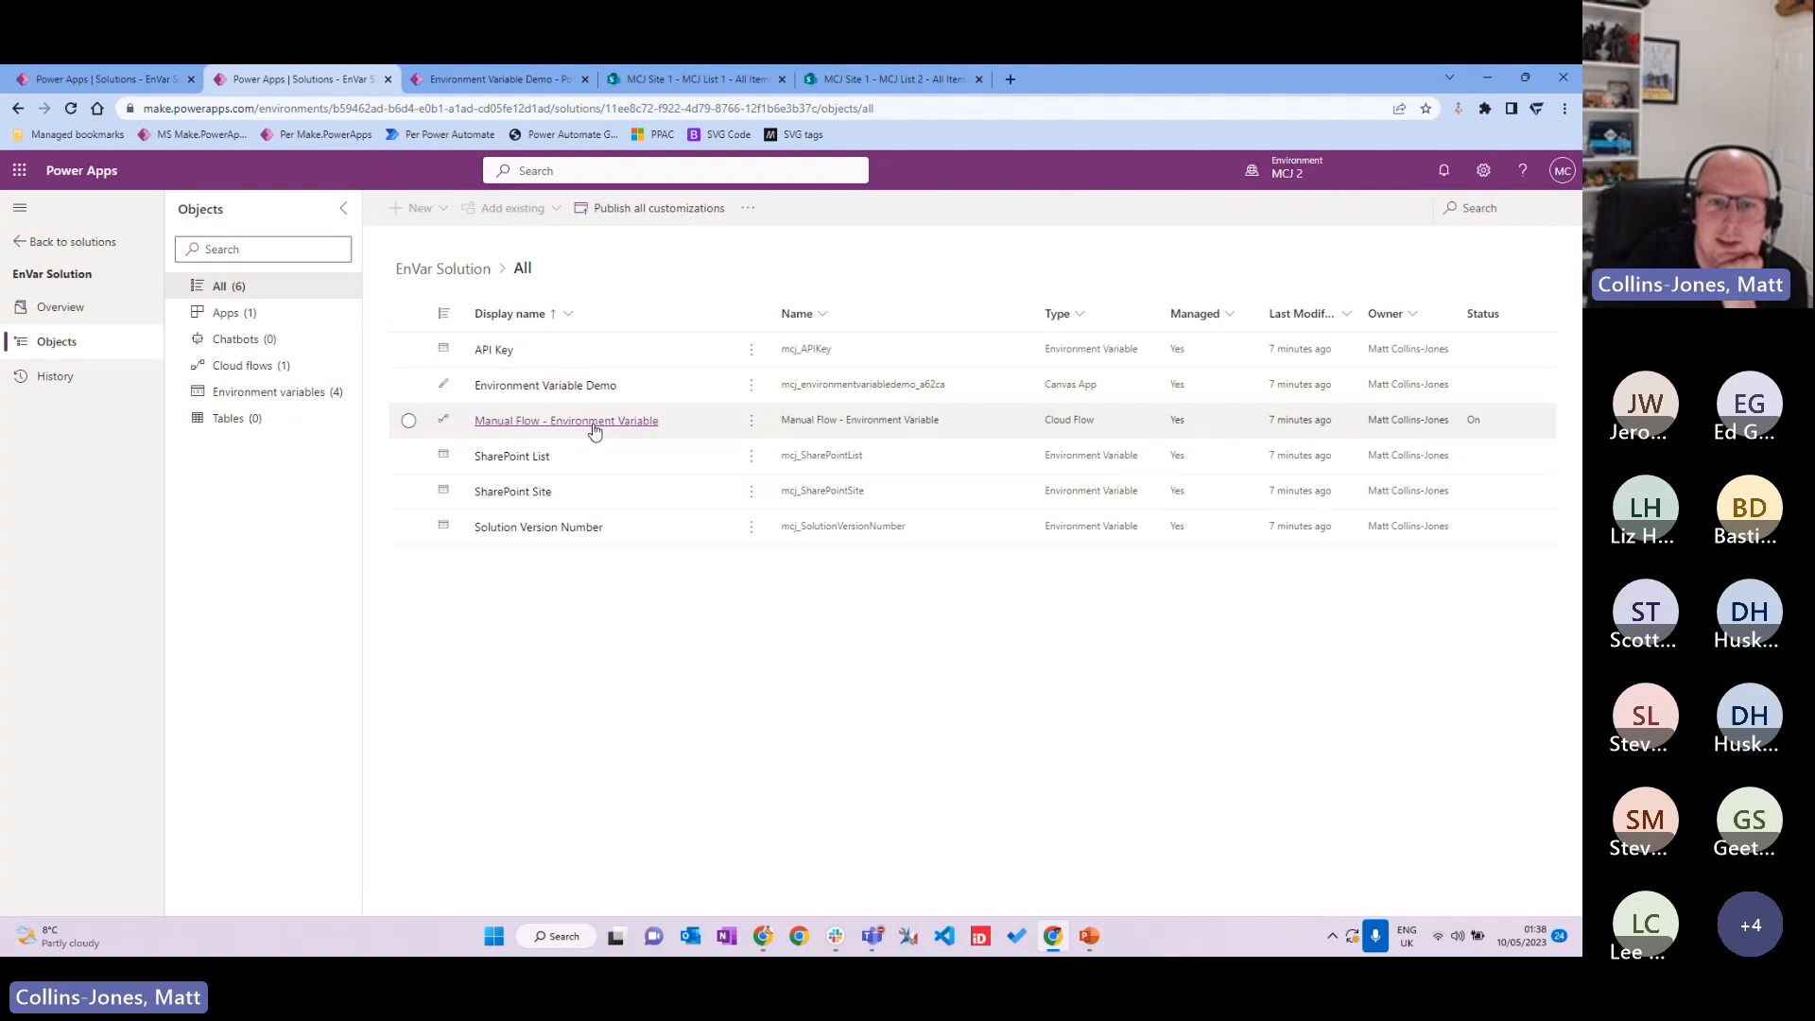
left_click(593, 420)
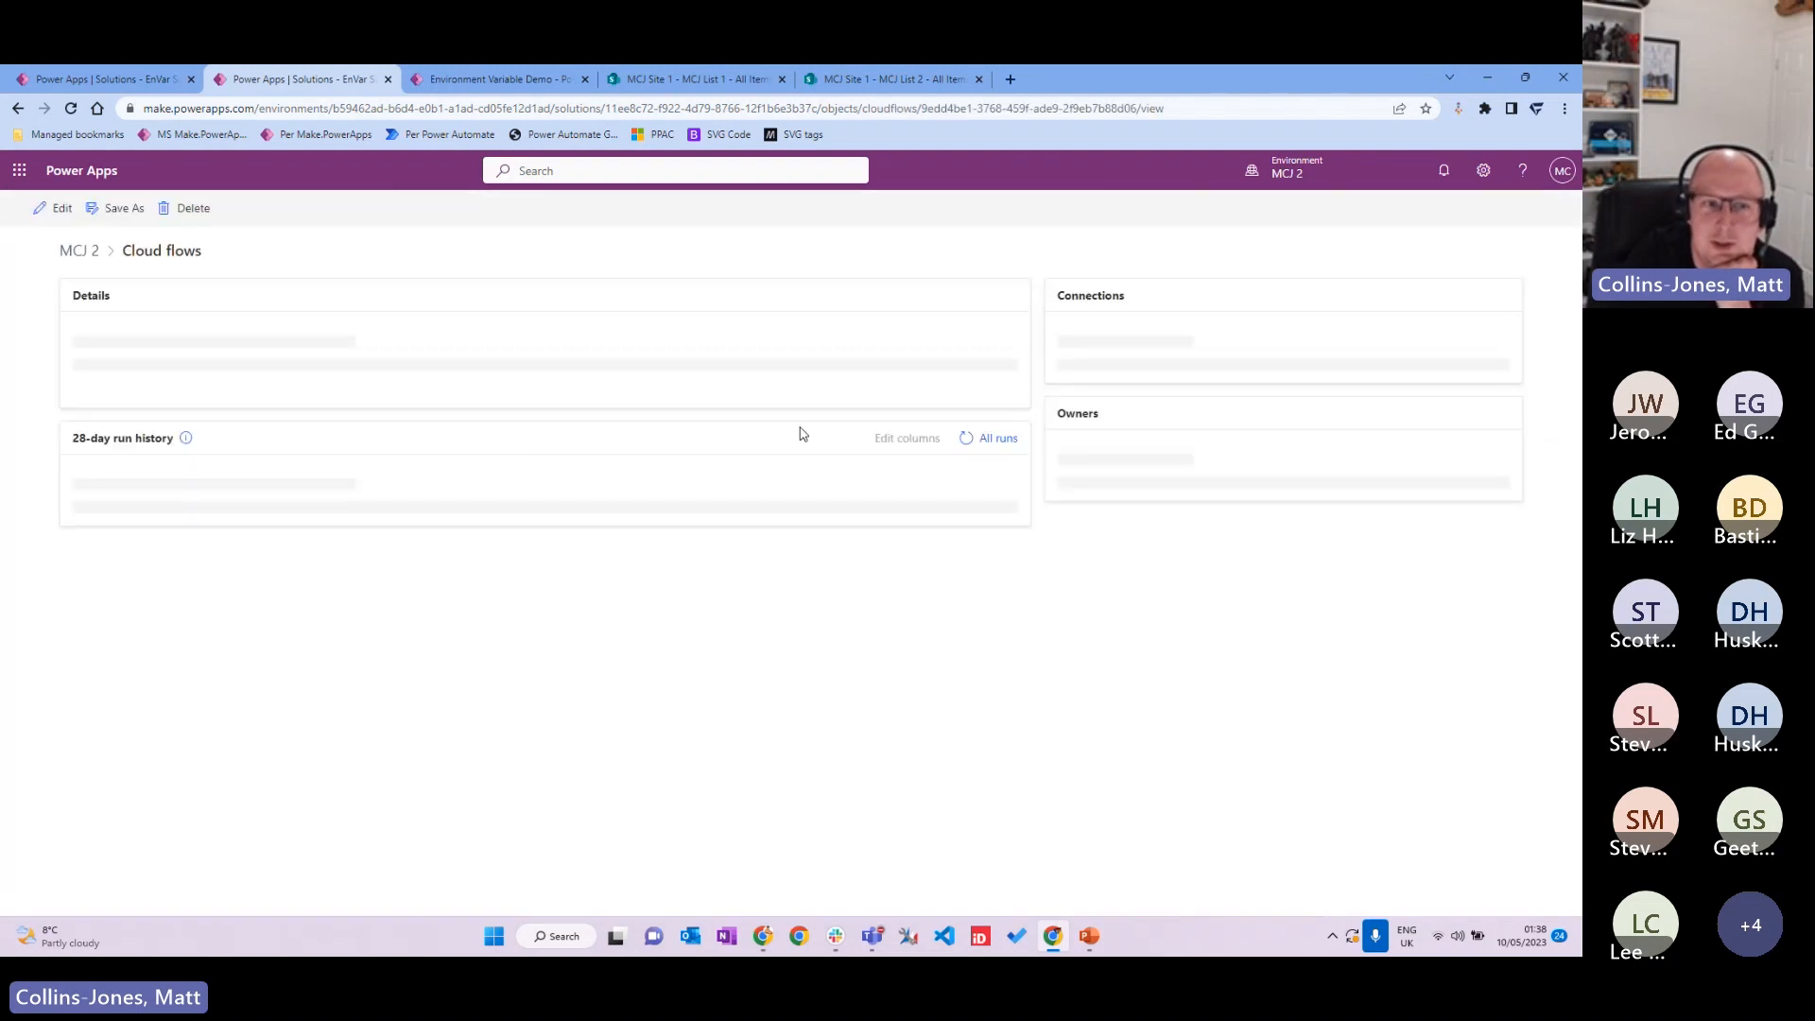
left_click(248, 208)
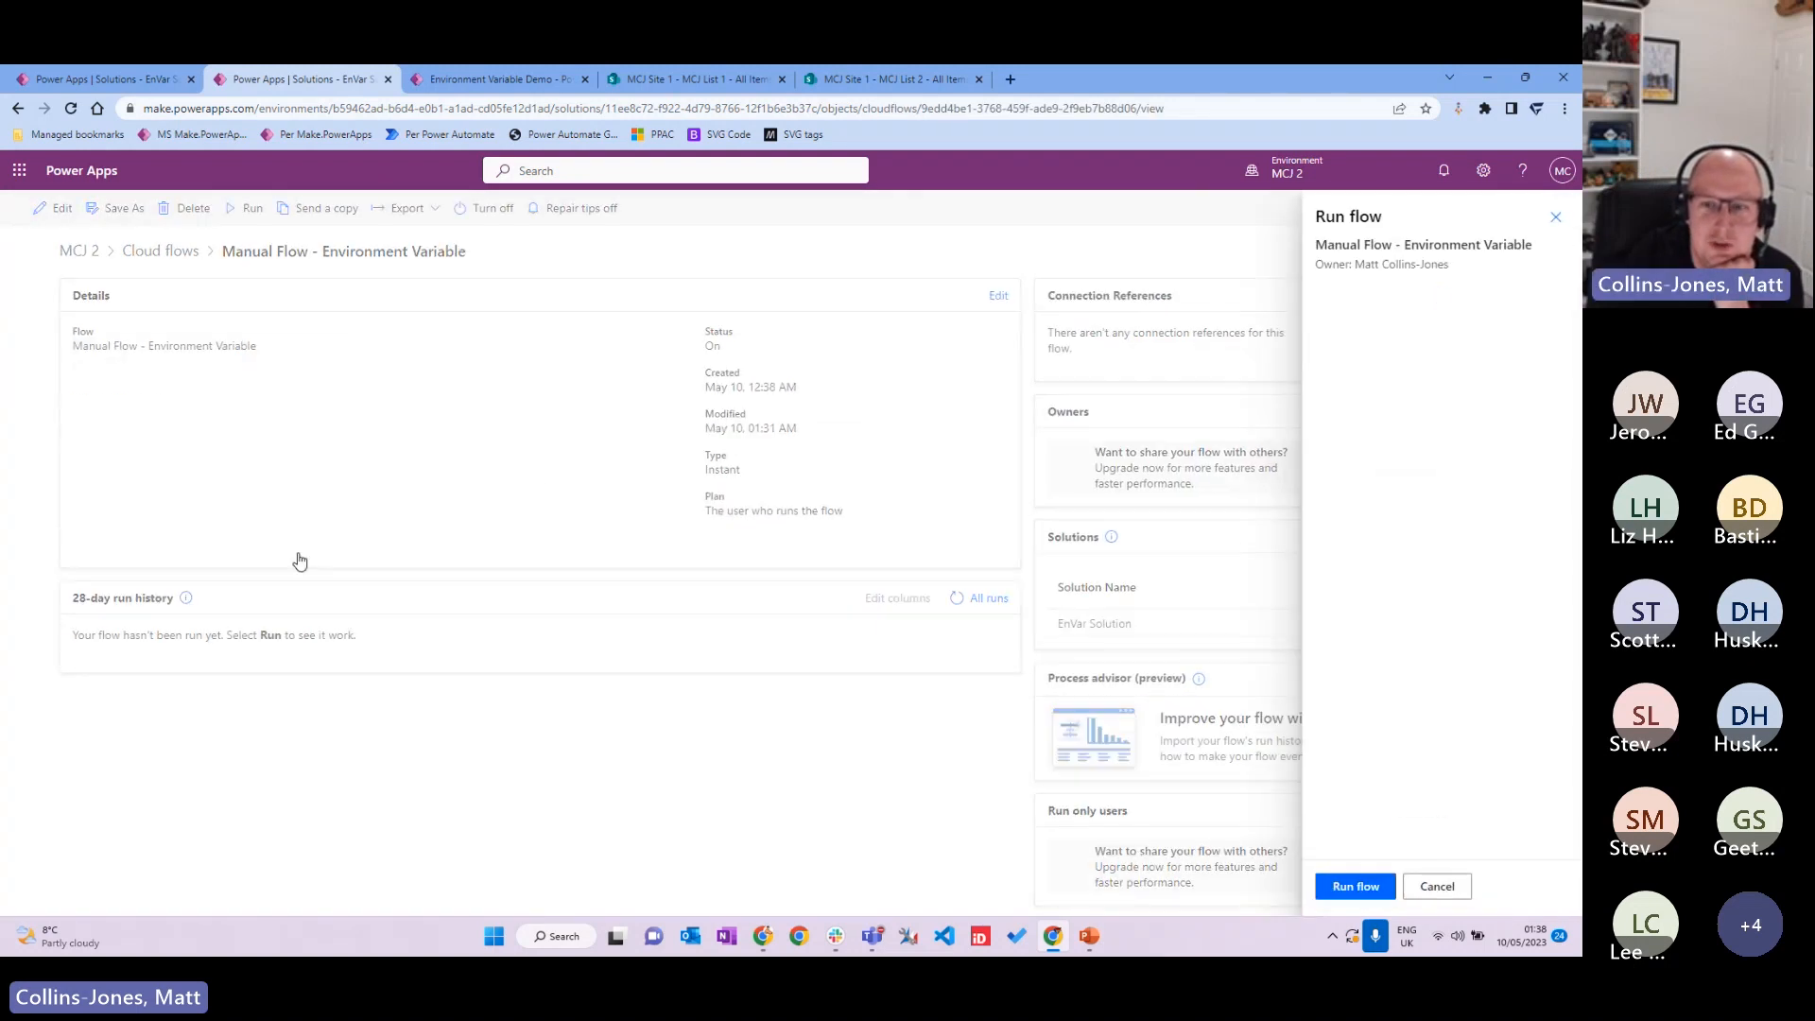
left_click(1376, 886)
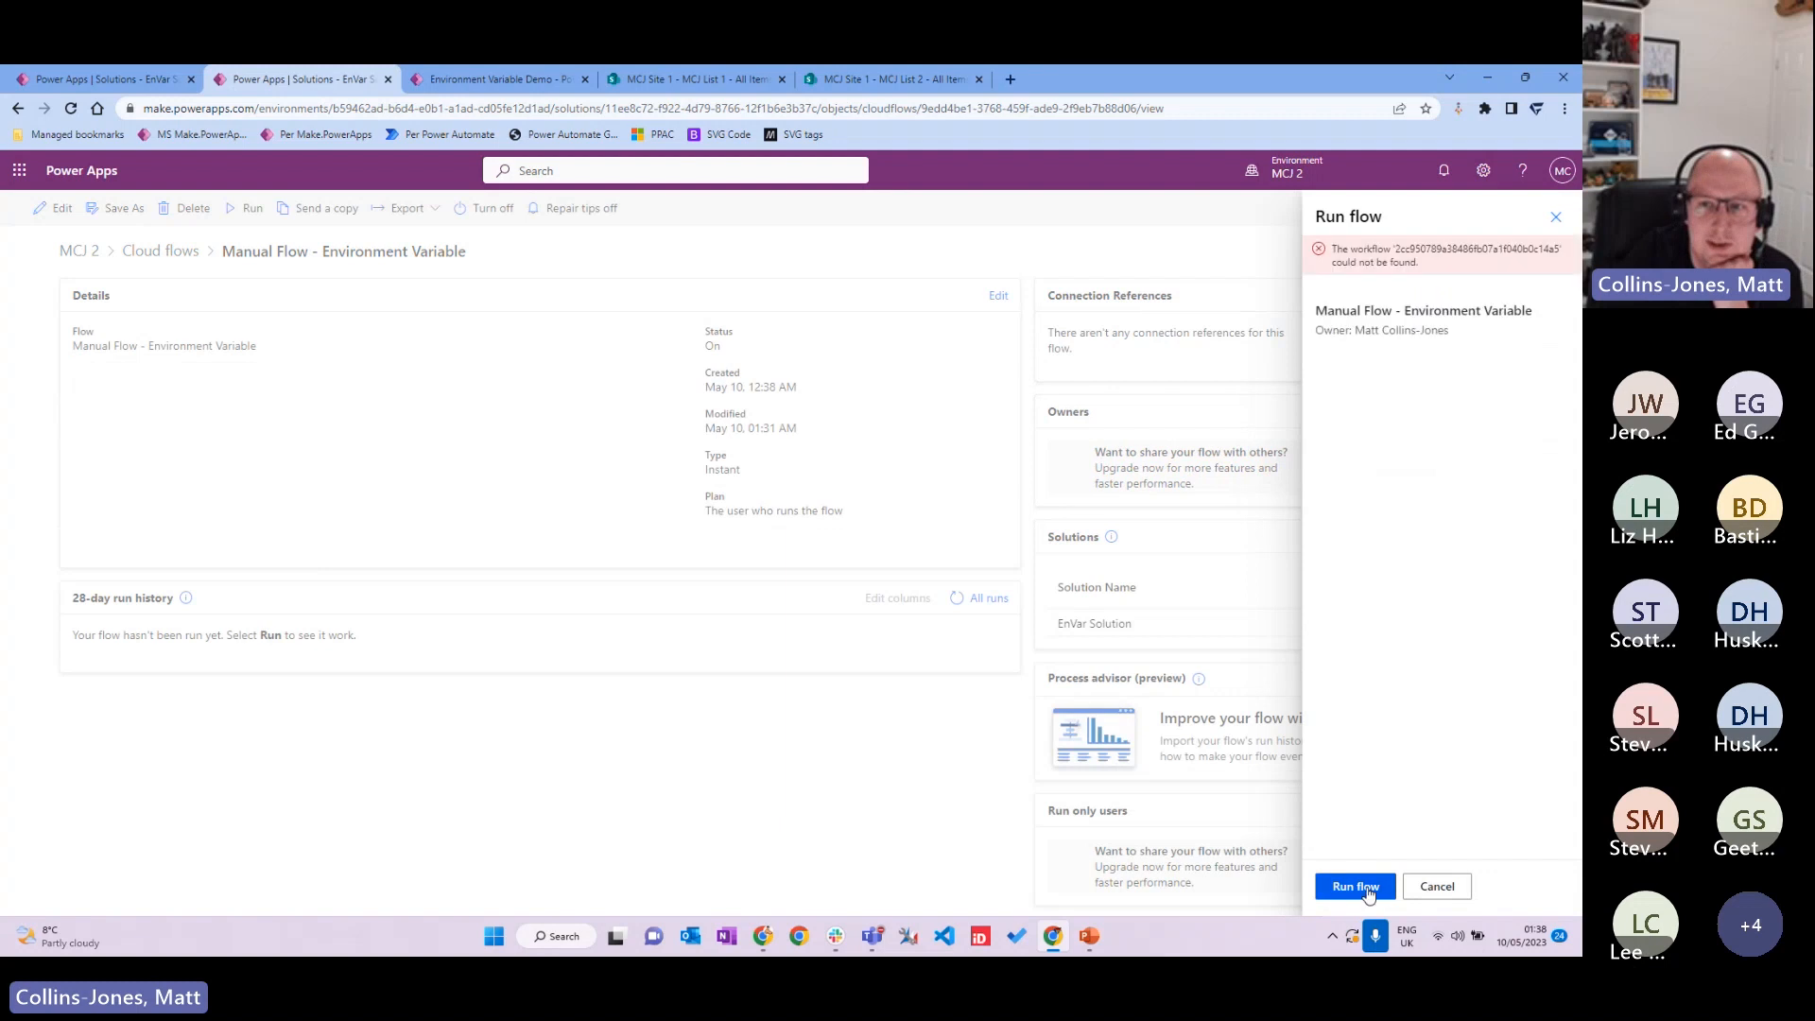
left_click(1437, 886)
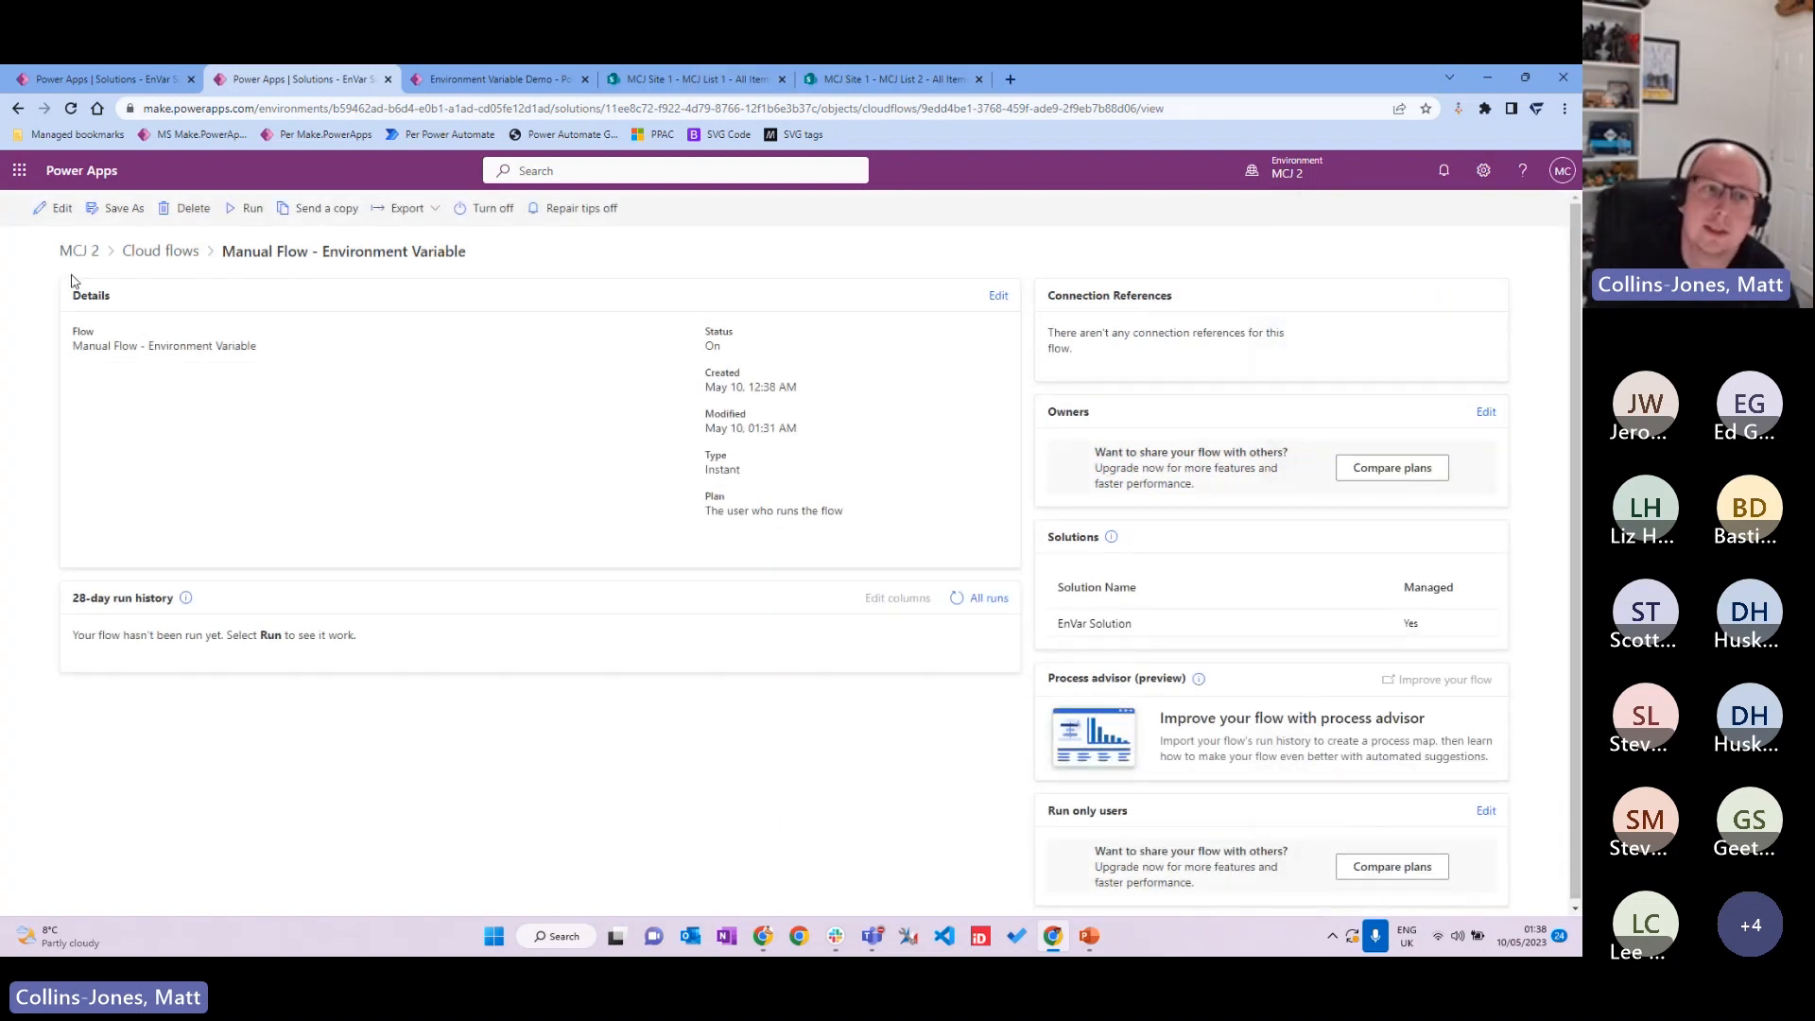
left_click(162, 250)
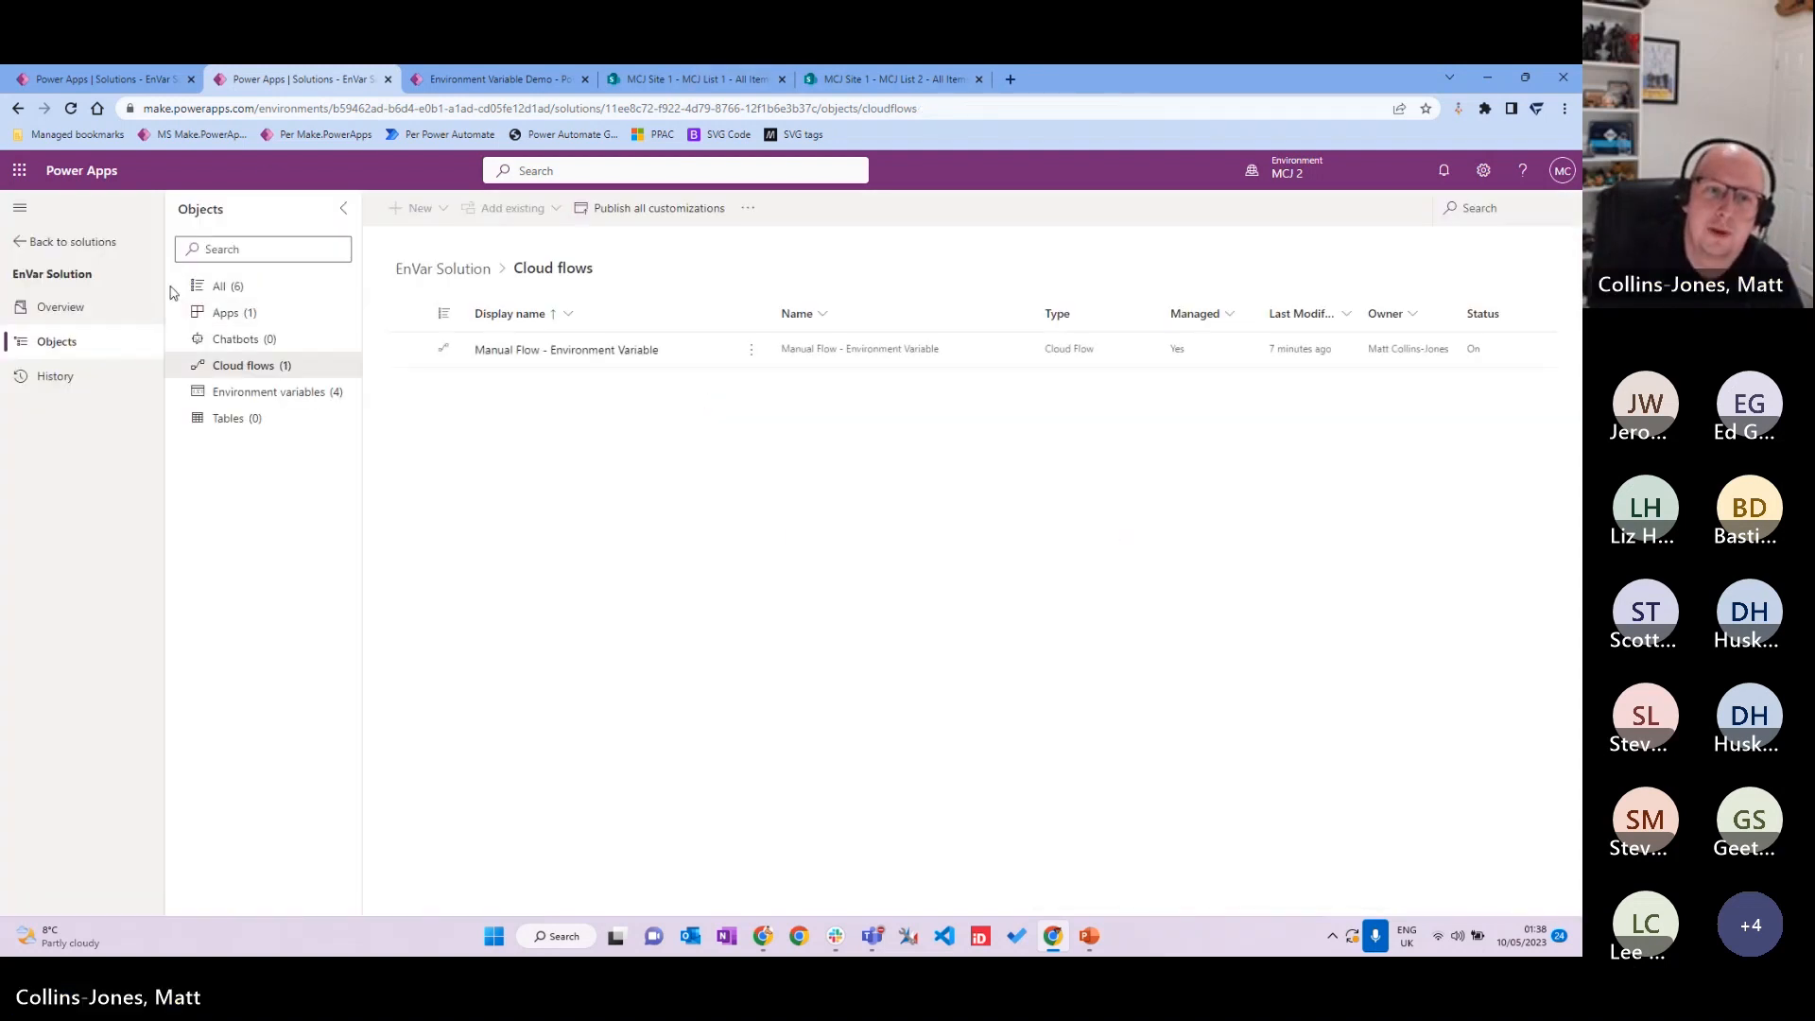
Step: Run Manual Flow - Environment Variable successfully in the original environment
left_click(163, 88)
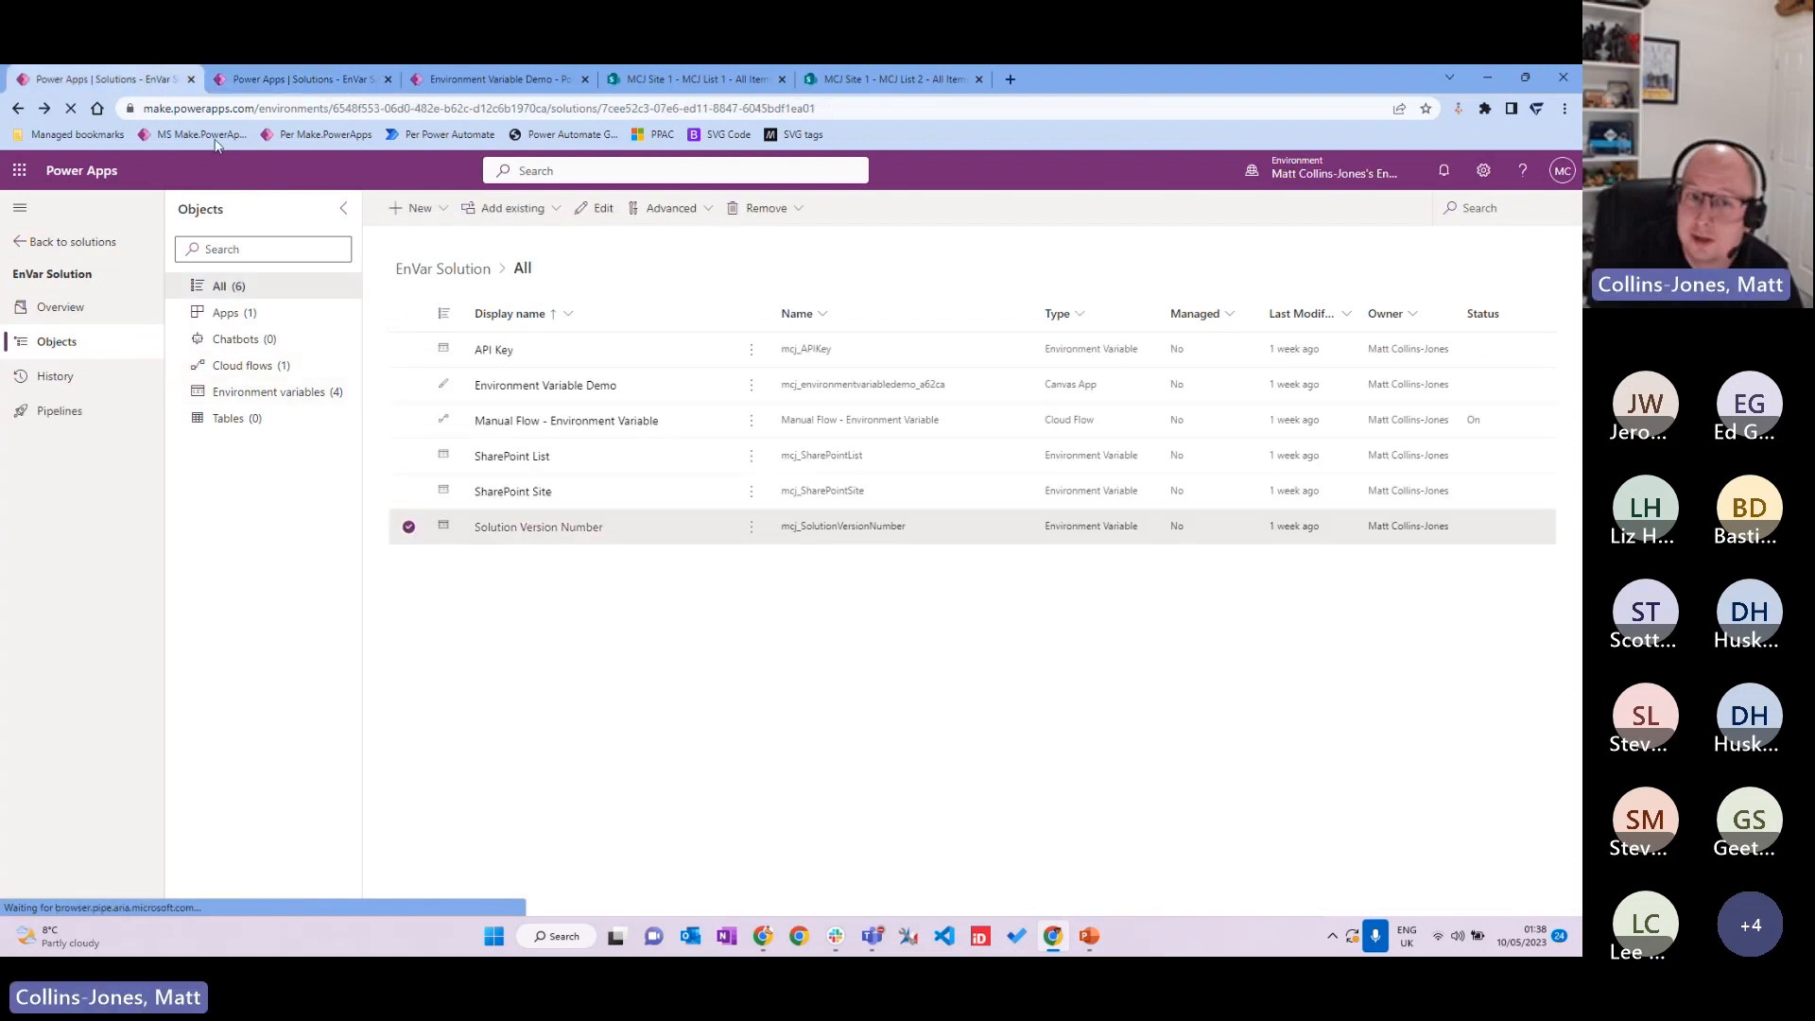
left_click(621, 432)
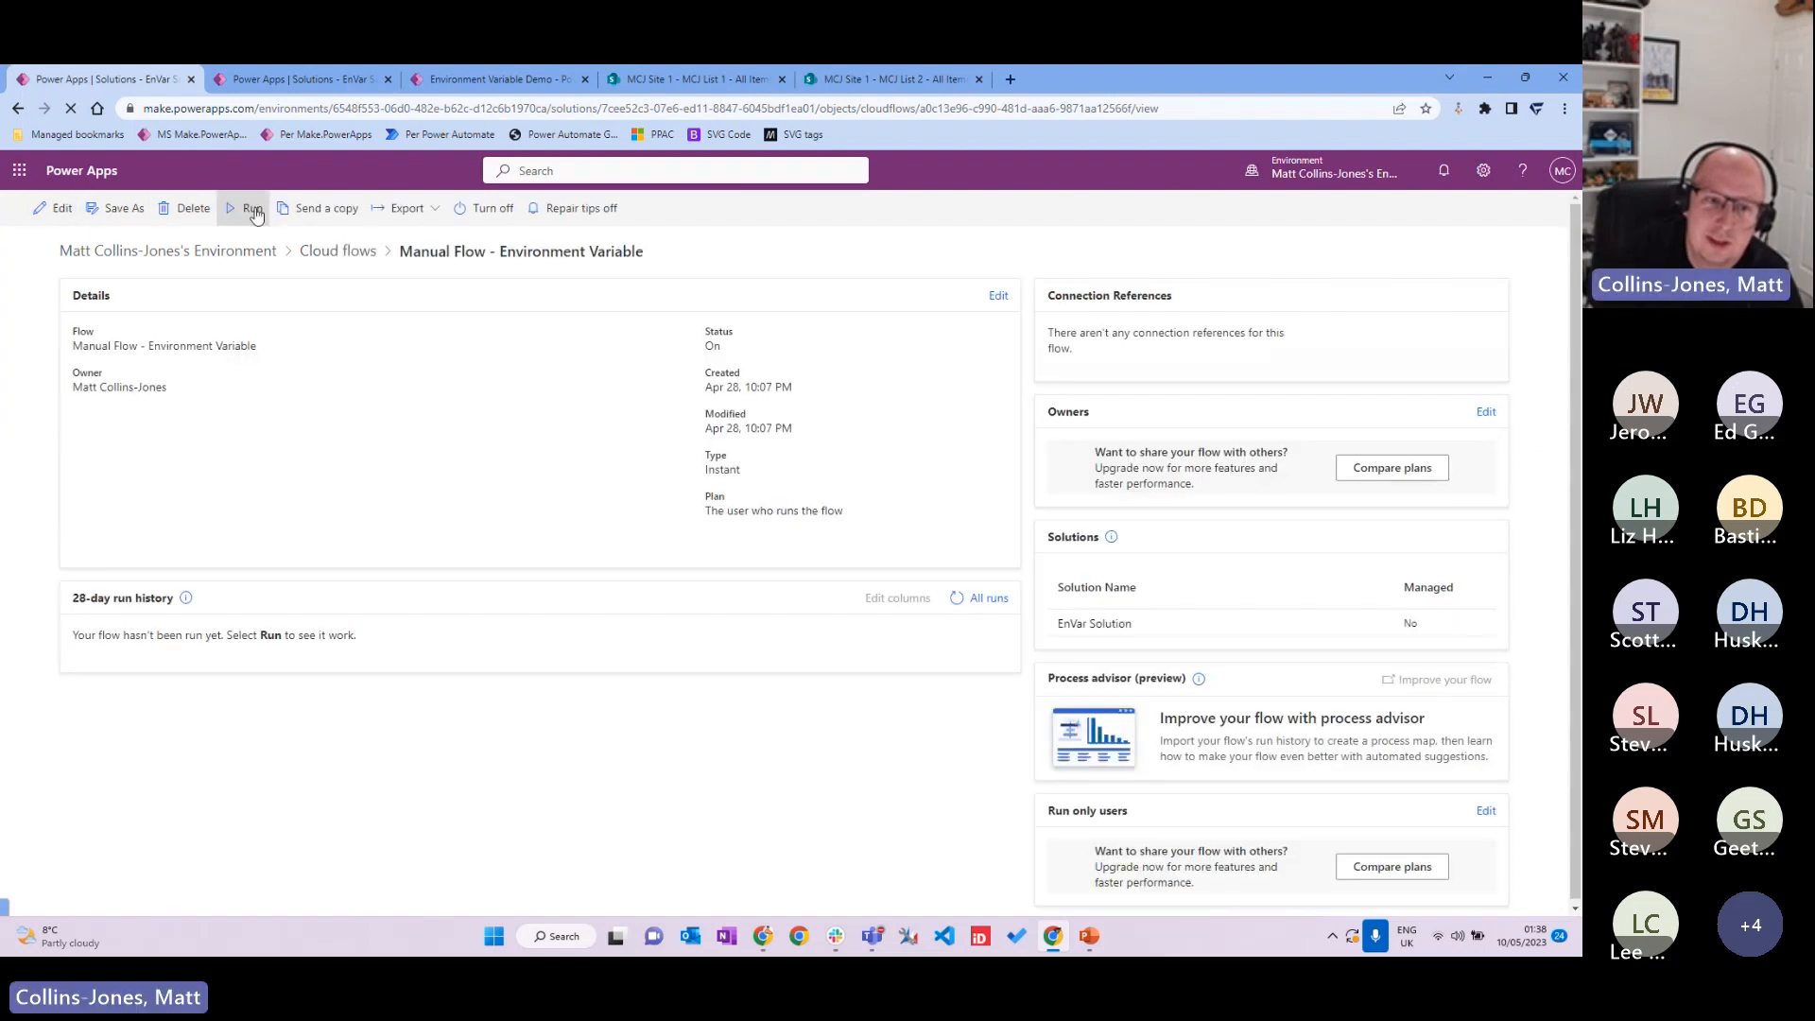
left_click(253, 210)
left_click(1352, 884)
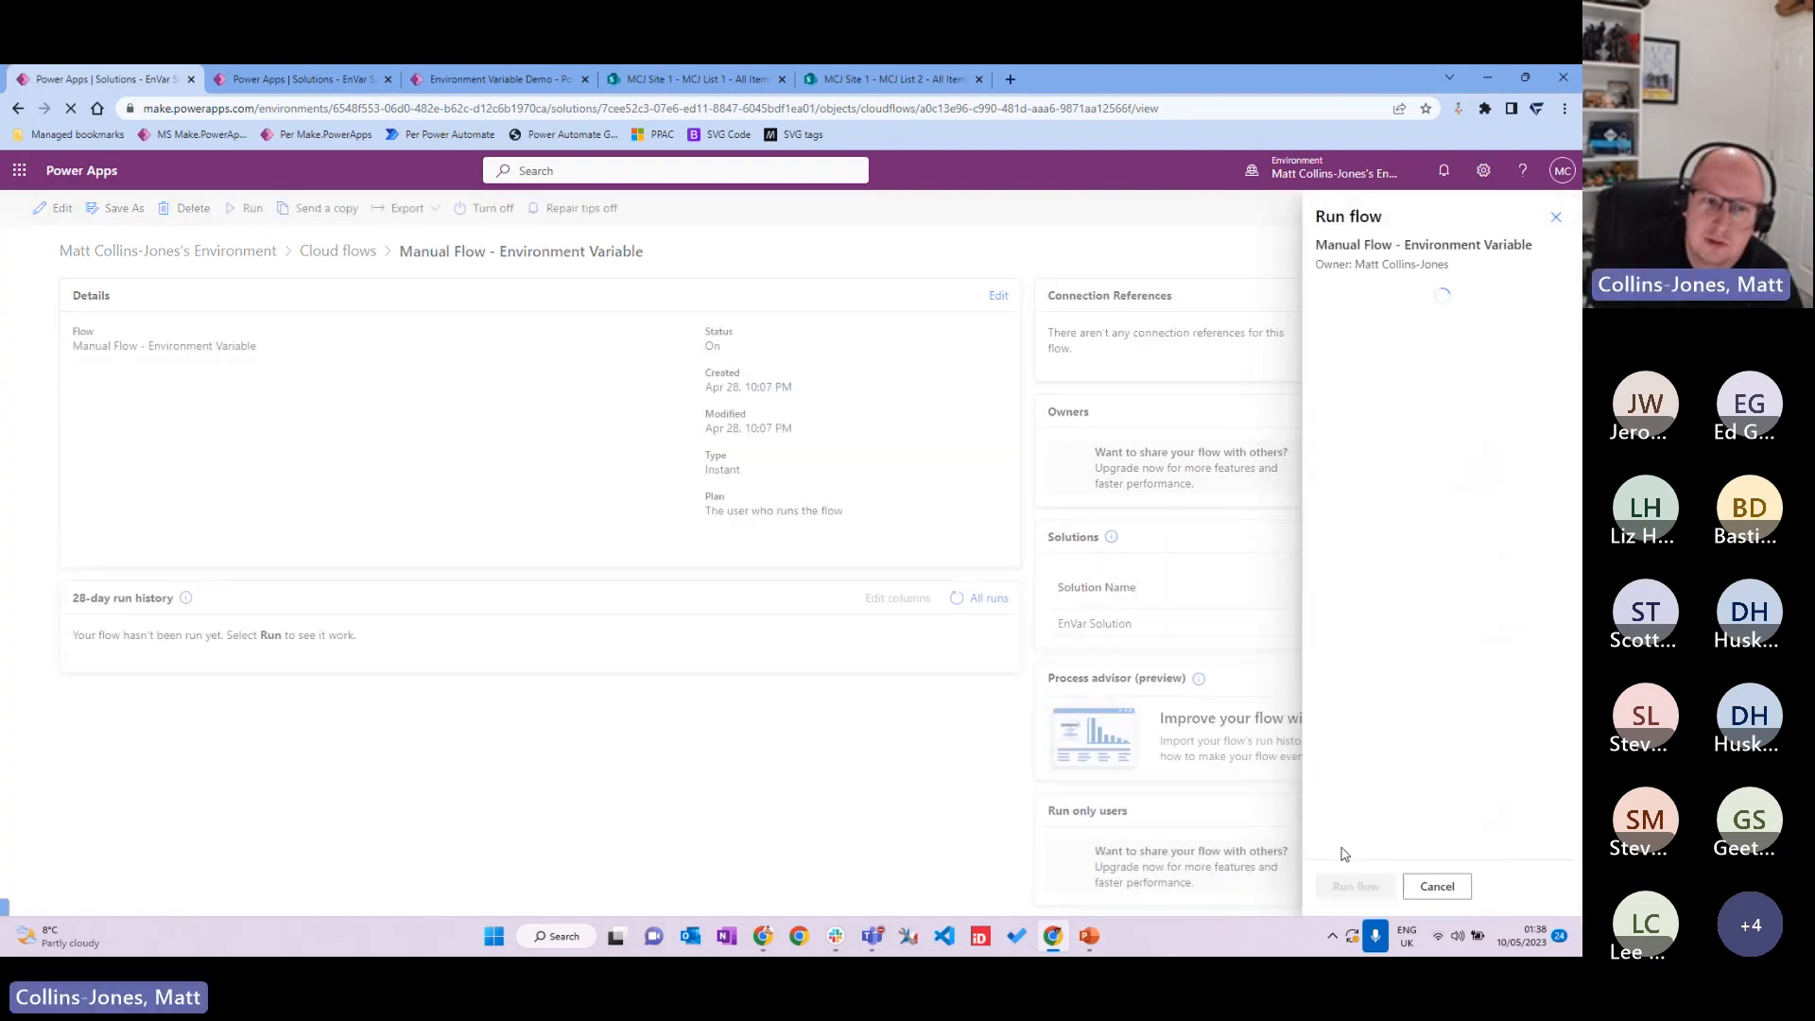
left_click(1340, 883)
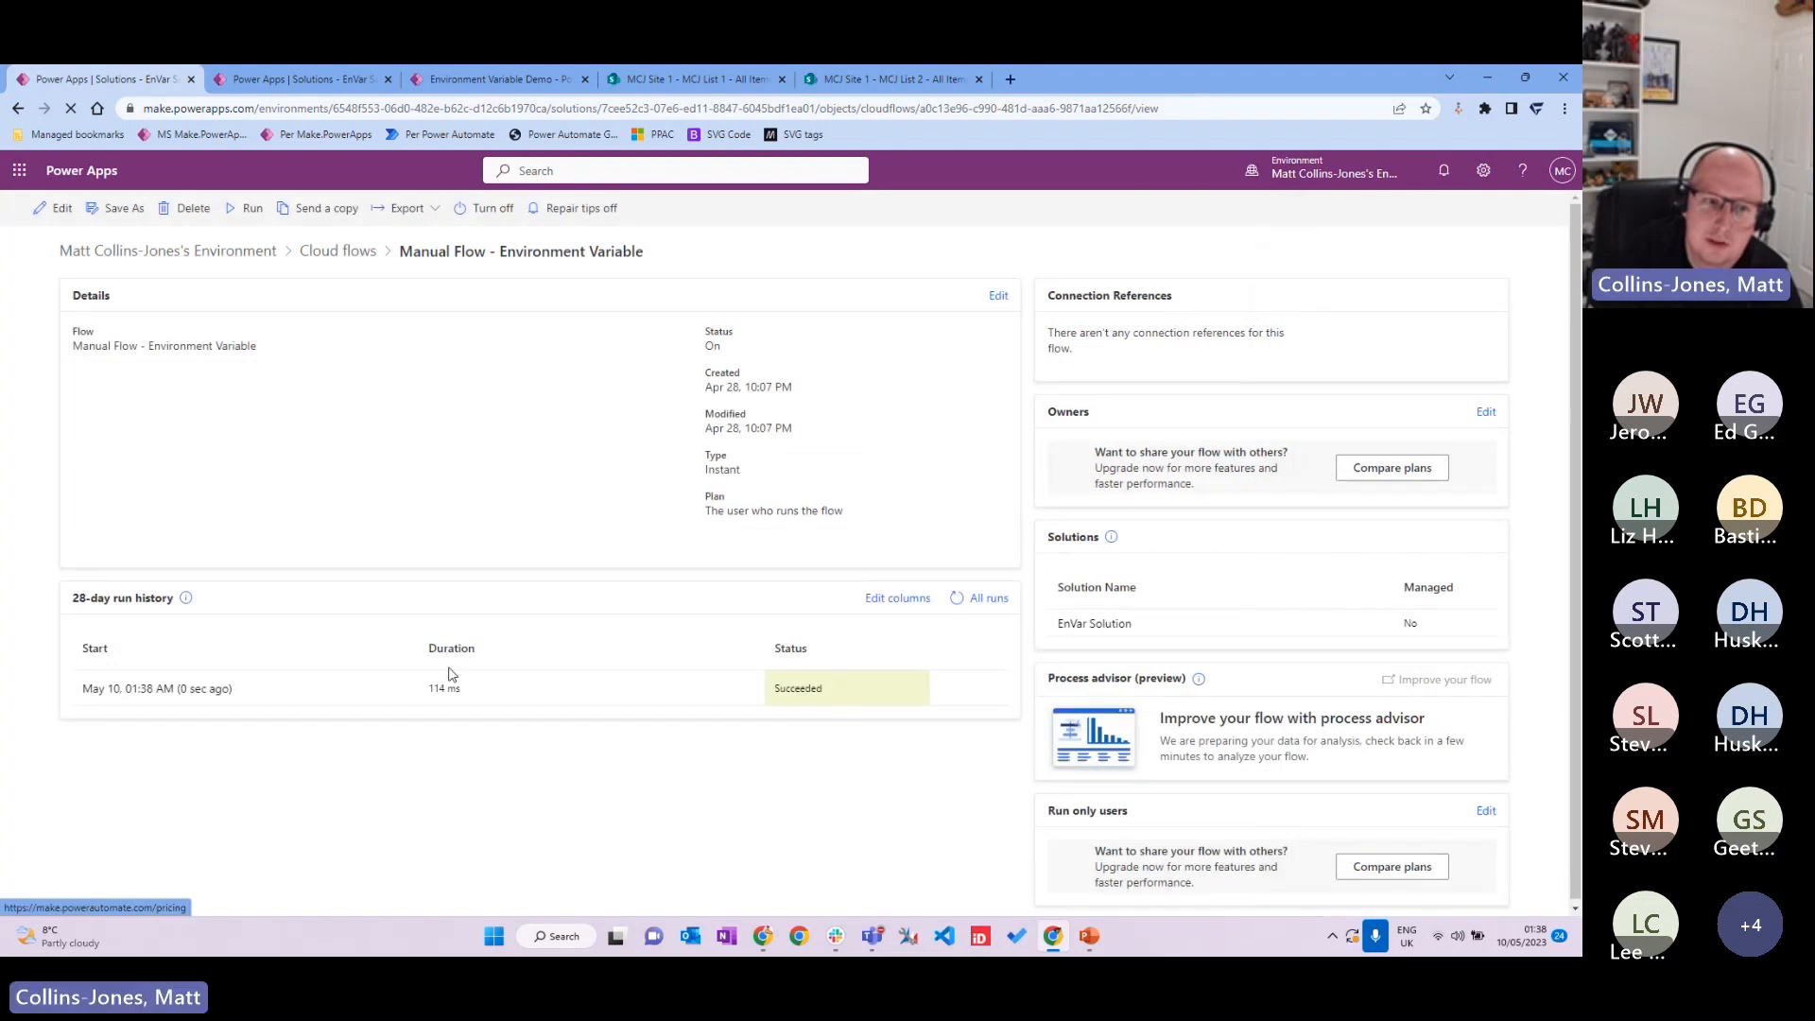
Step: Open the latest run and expand Compose to highlight the API key value and version 1.0.0.1
left_click(208, 688)
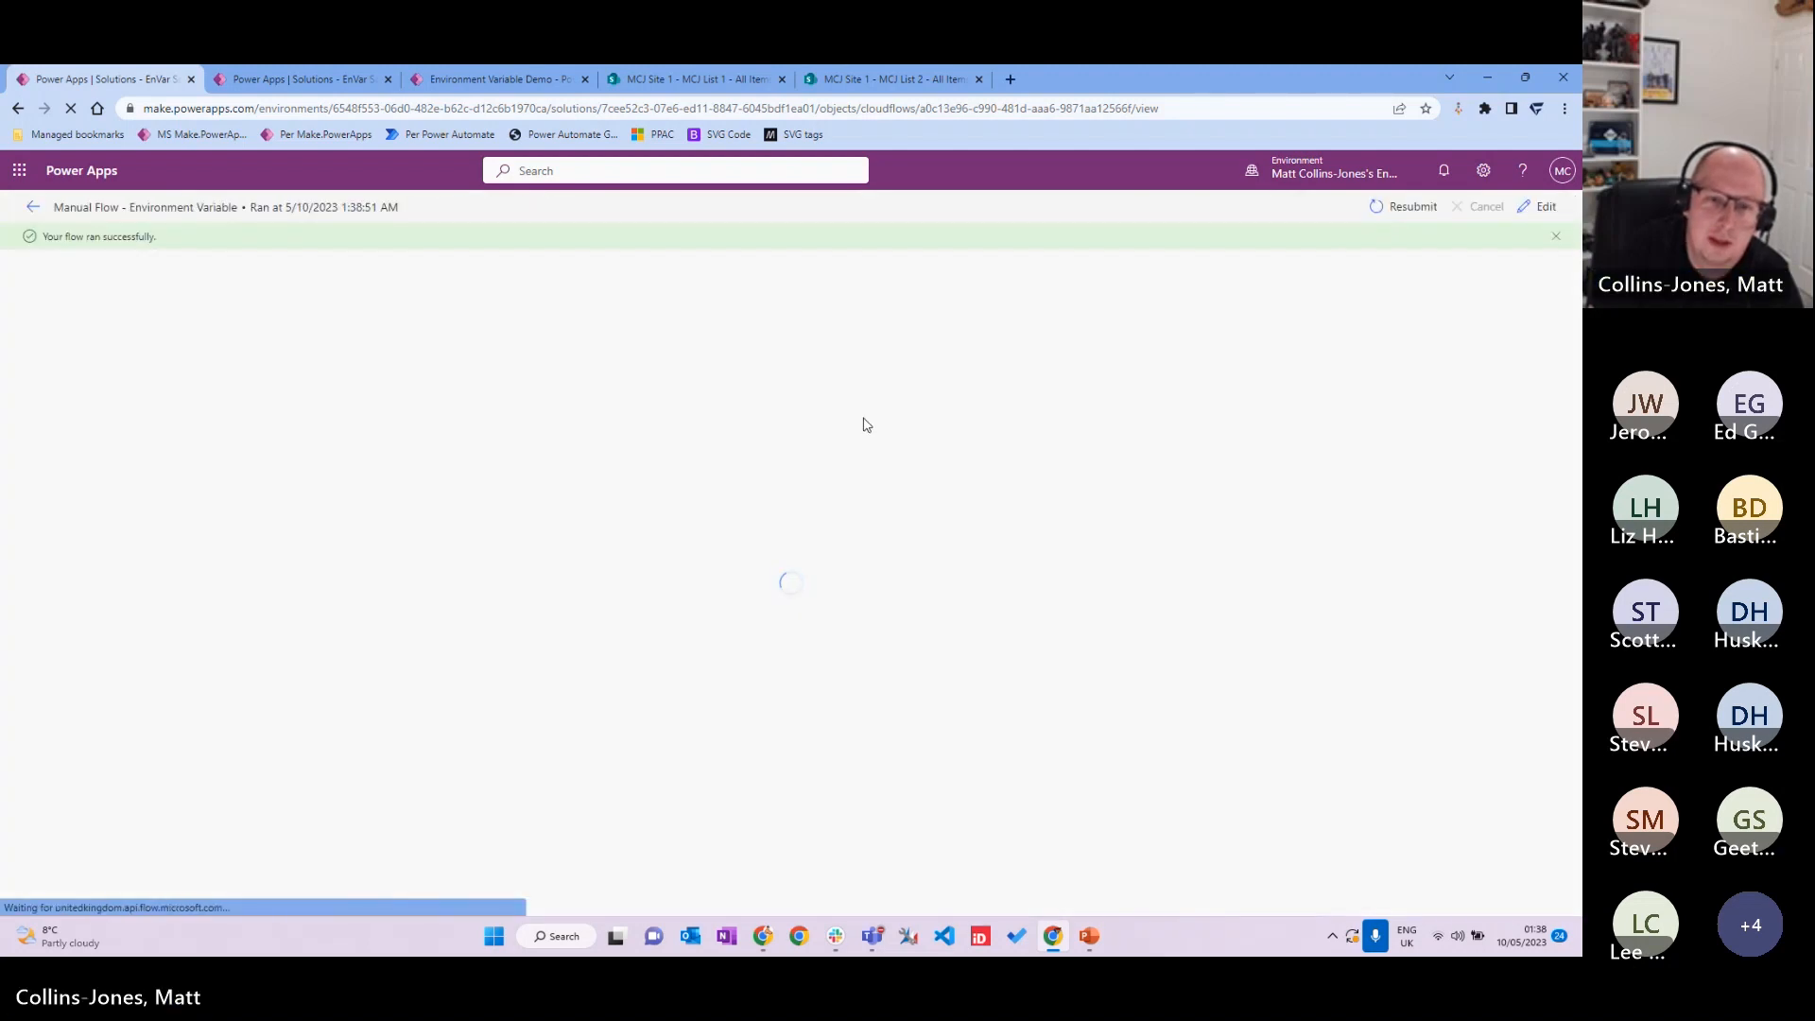
left_click(811, 367)
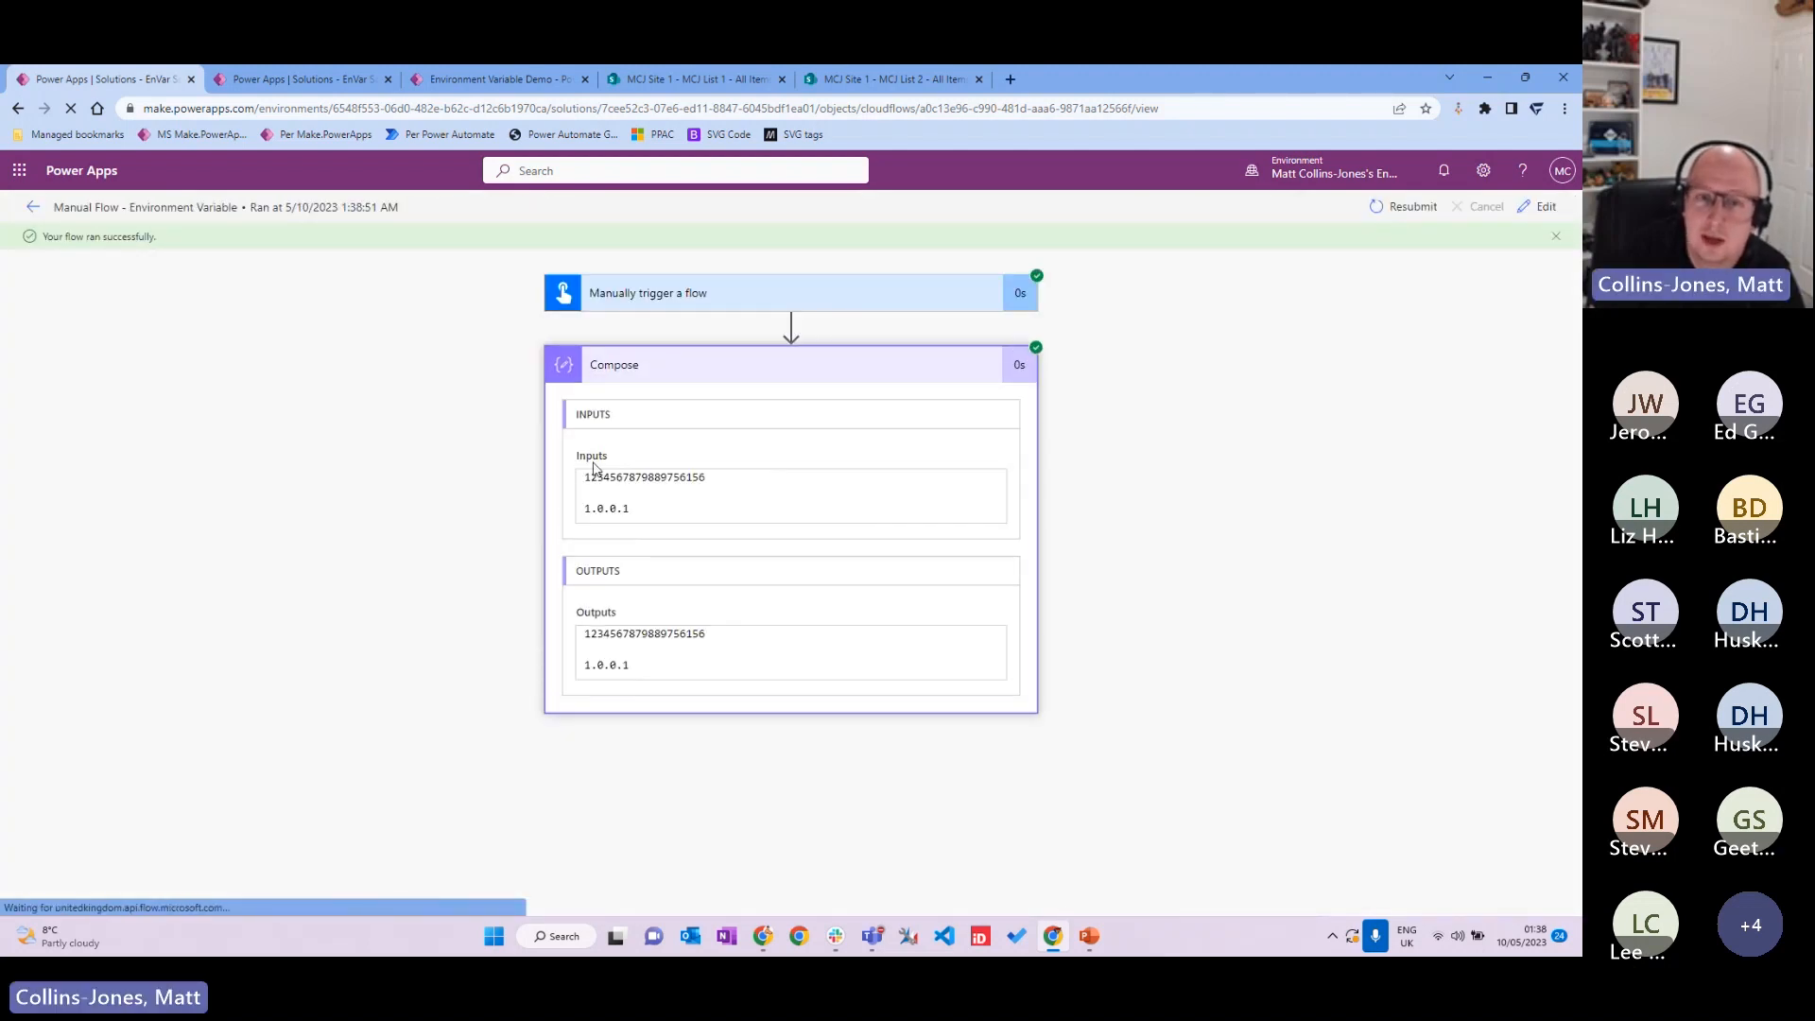
left_click_drag(729, 478, 526, 479)
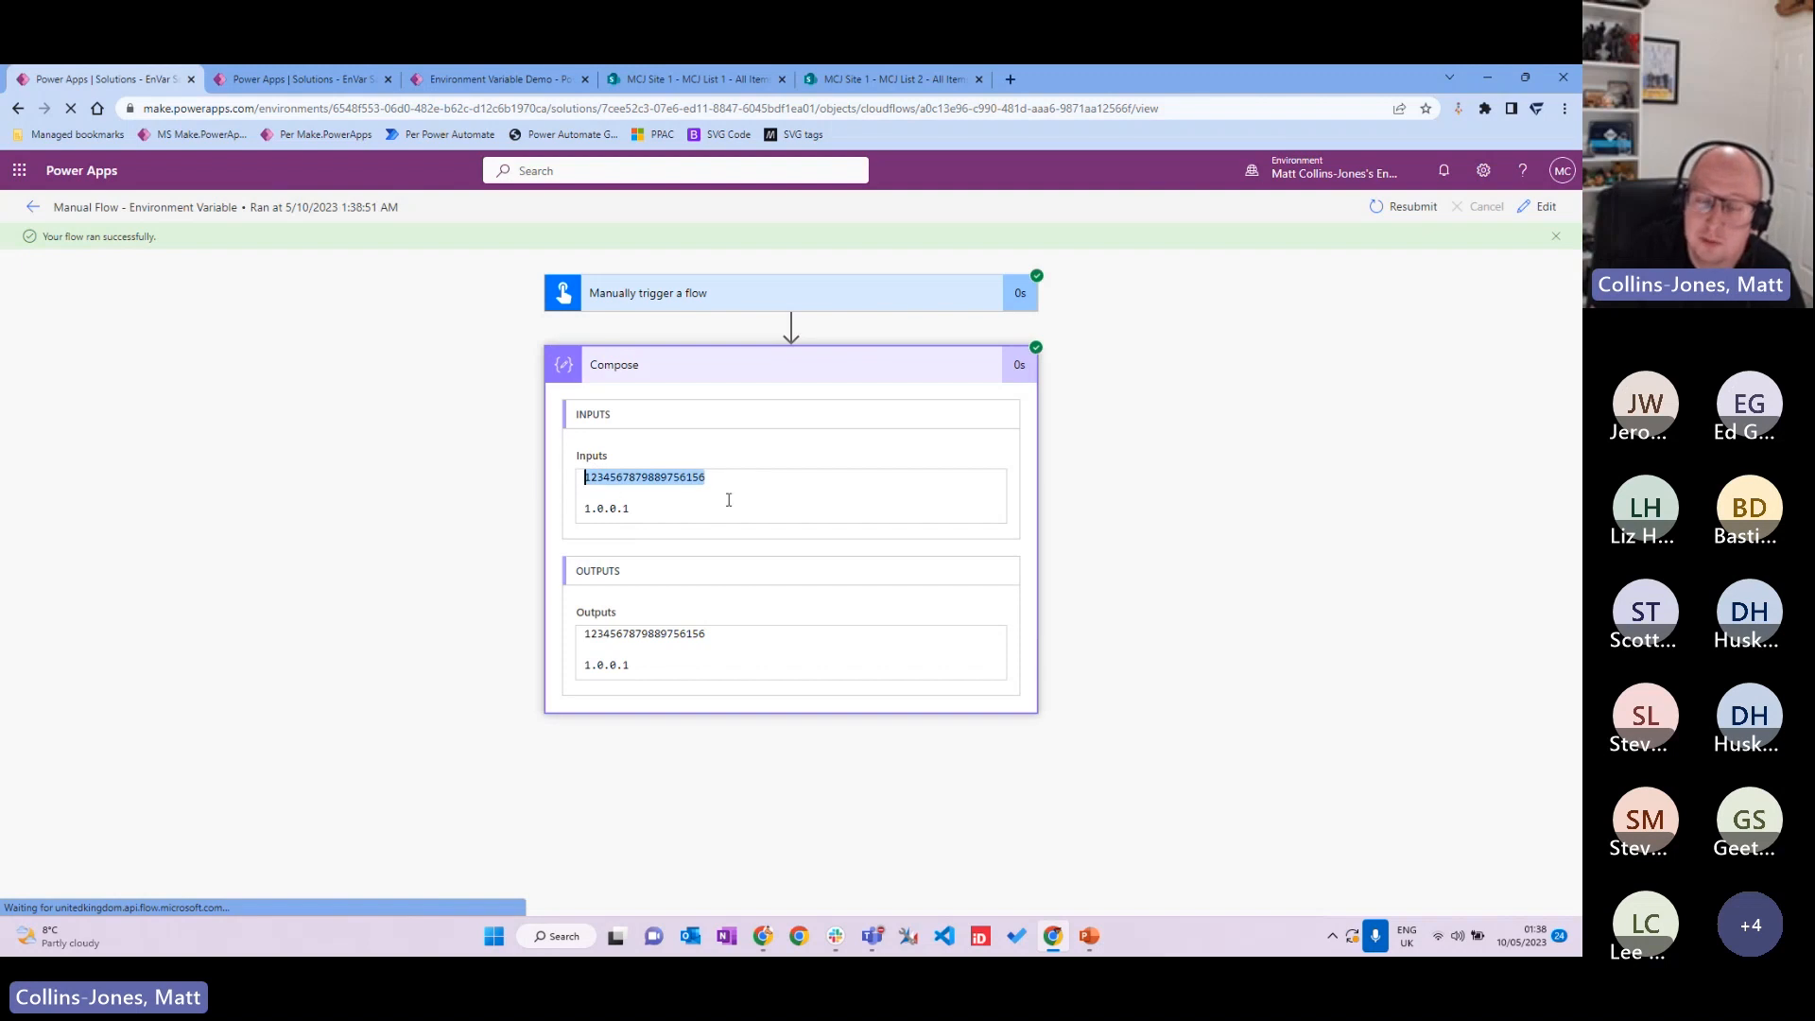
left_click(631, 509)
left_click_drag(629, 509, 527, 516)
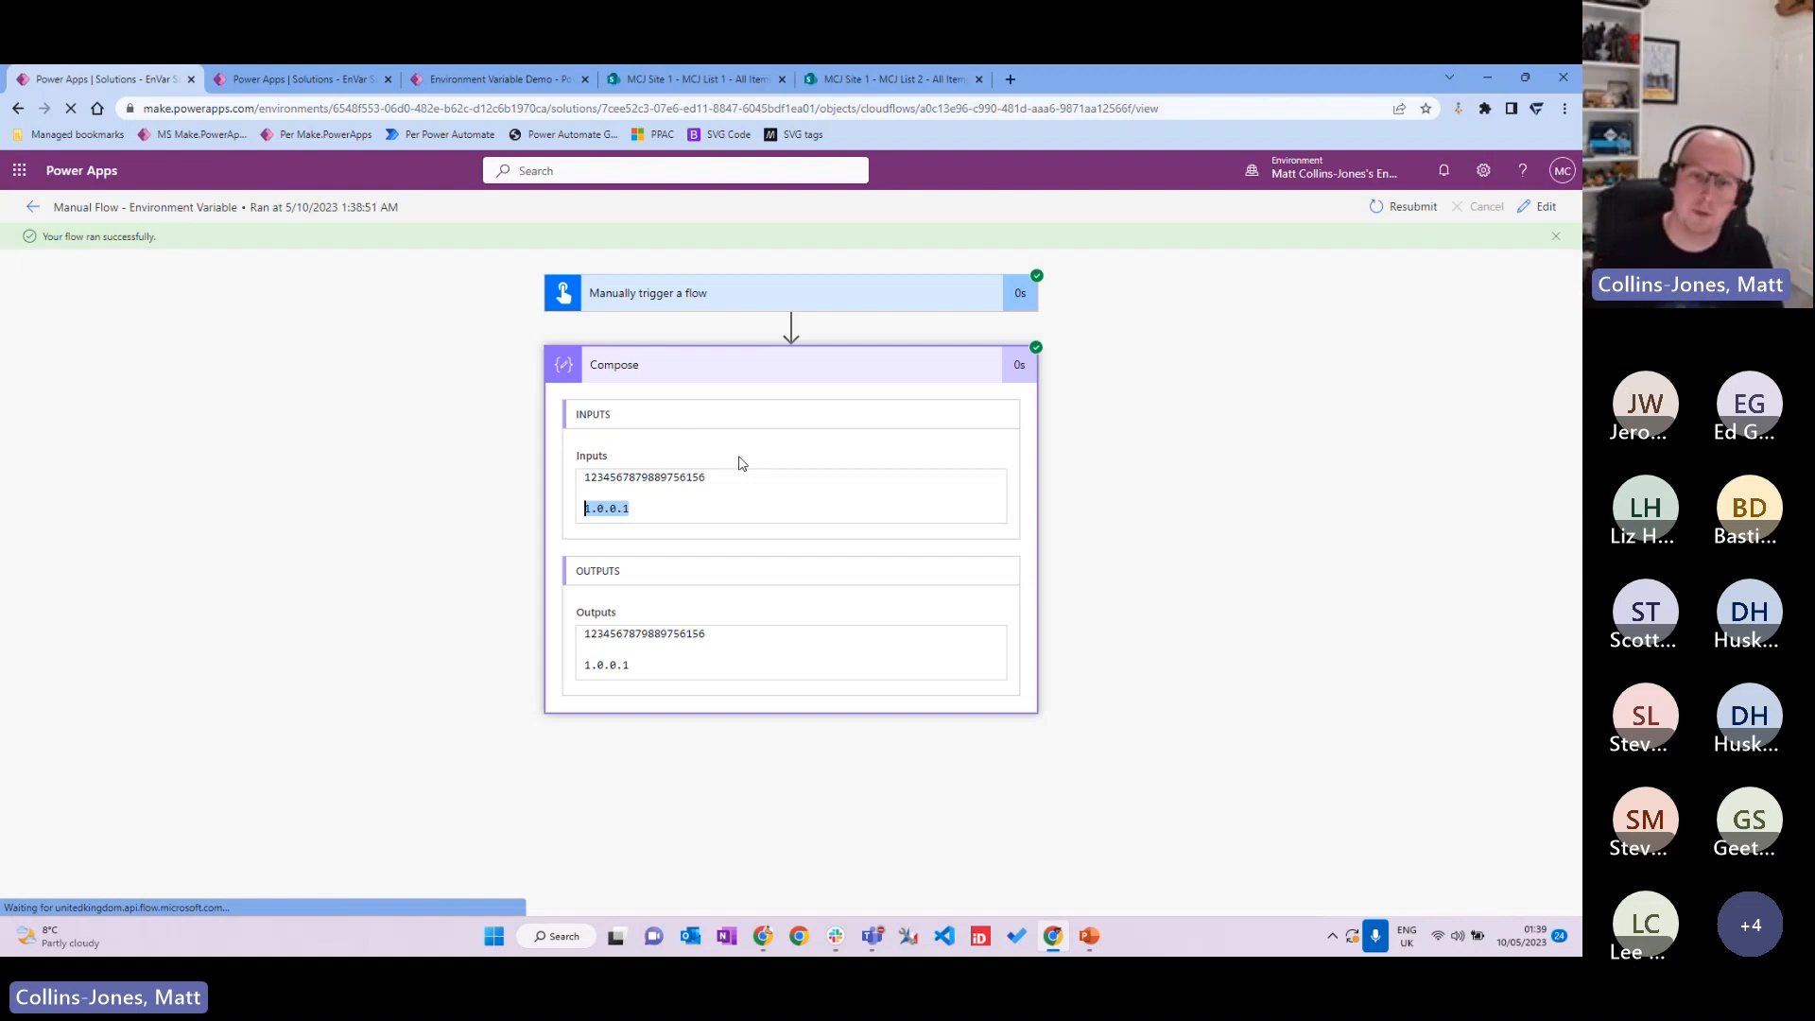
key("alt+Tab")
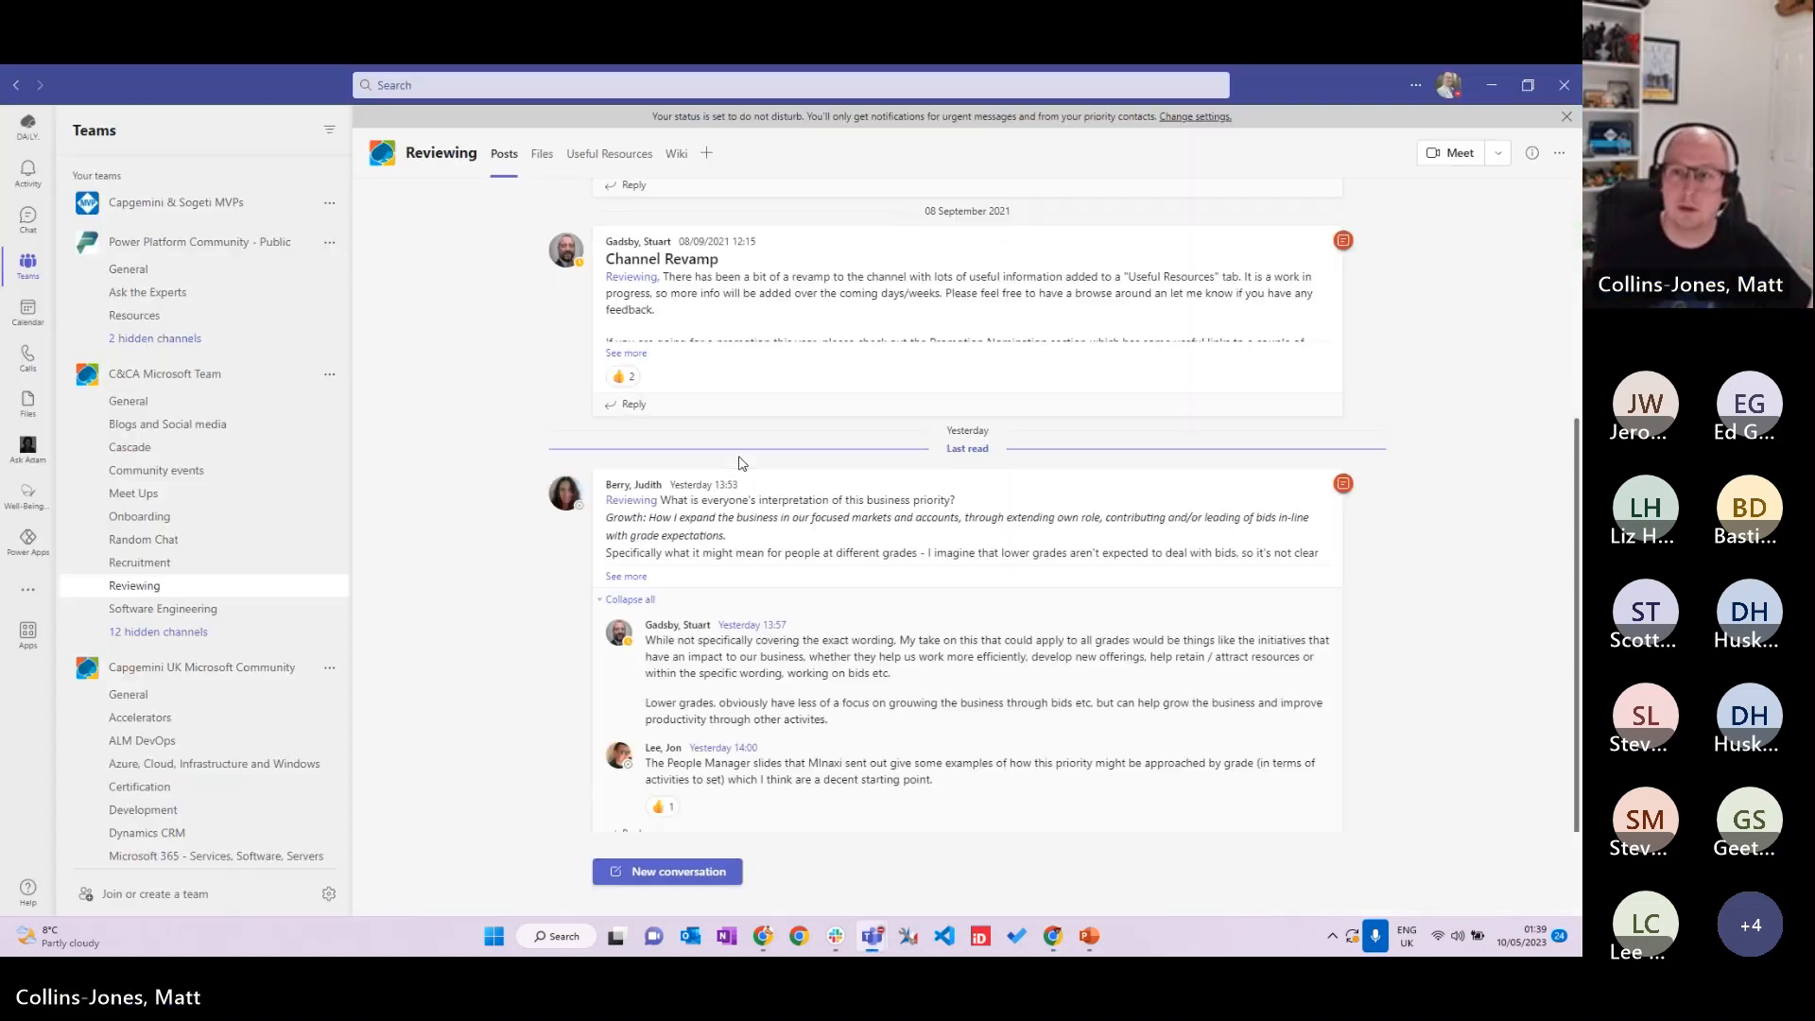
Step: Minimize the Teams window to bring the browser back
left_click(1502, 86)
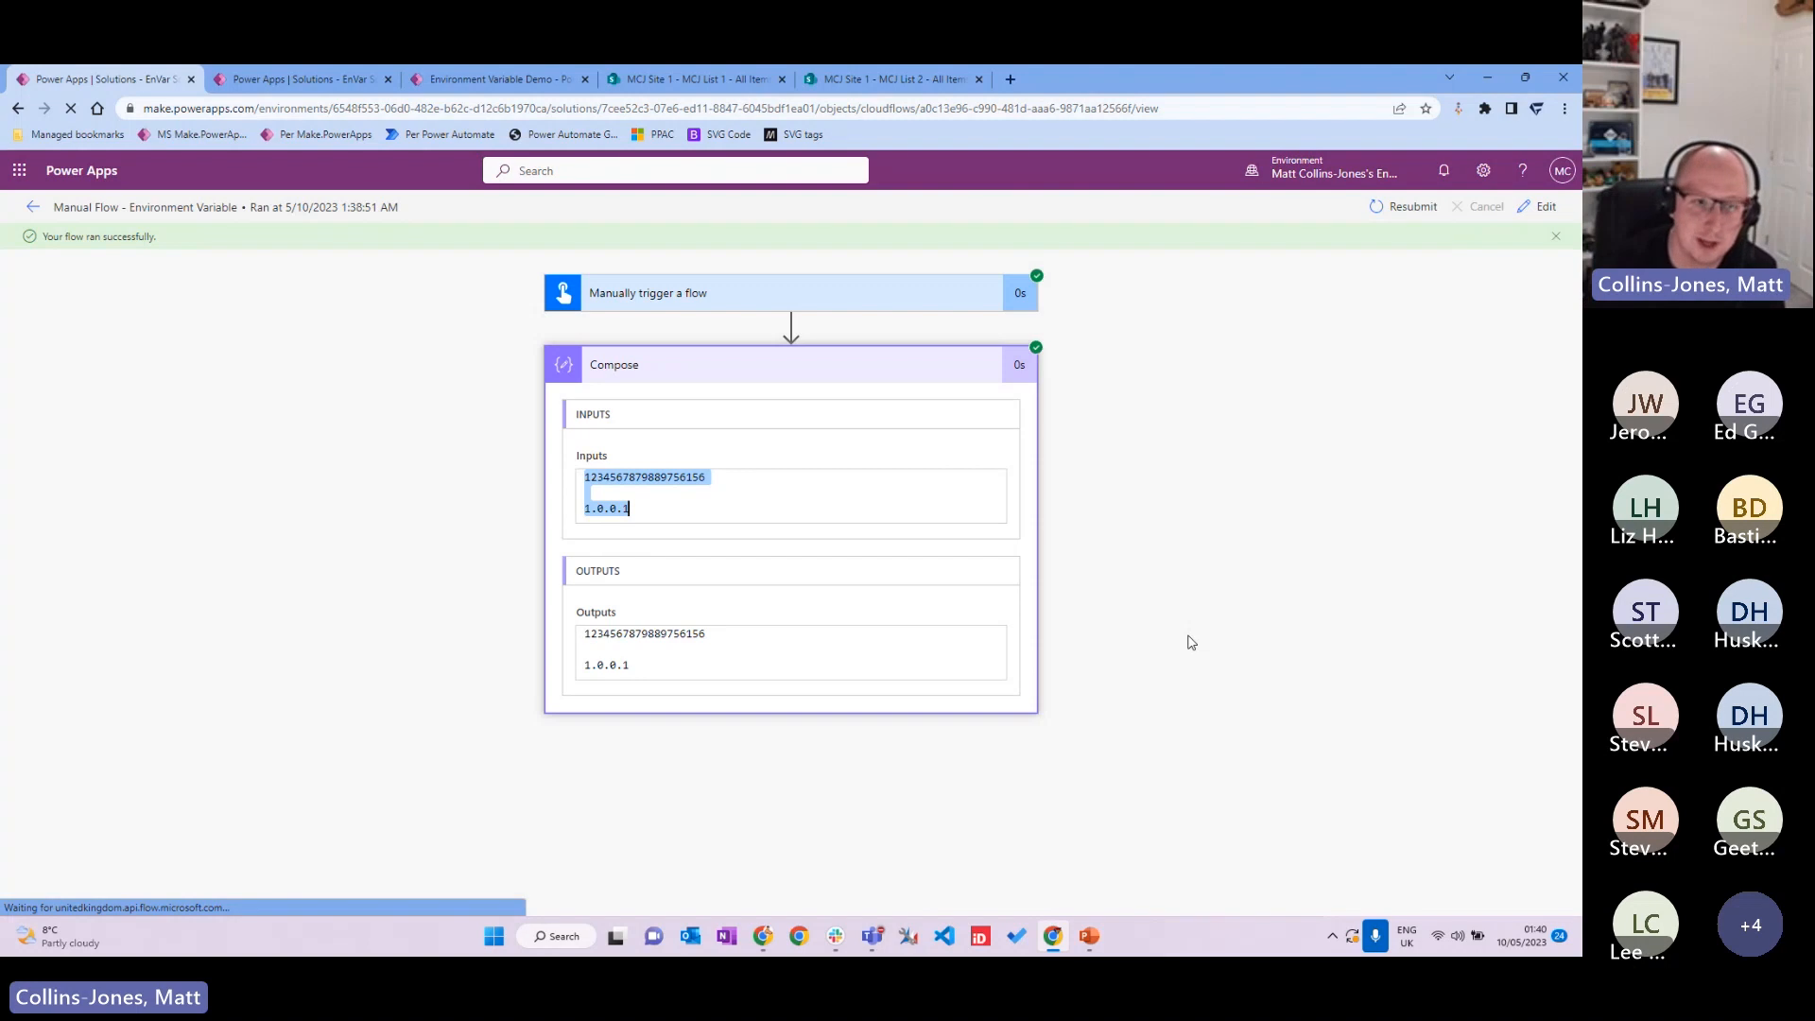
Step: Try running the managed Manual Flow - Environment Variable in MCJ 2 again and close the failed run panel
left_click(318, 83)
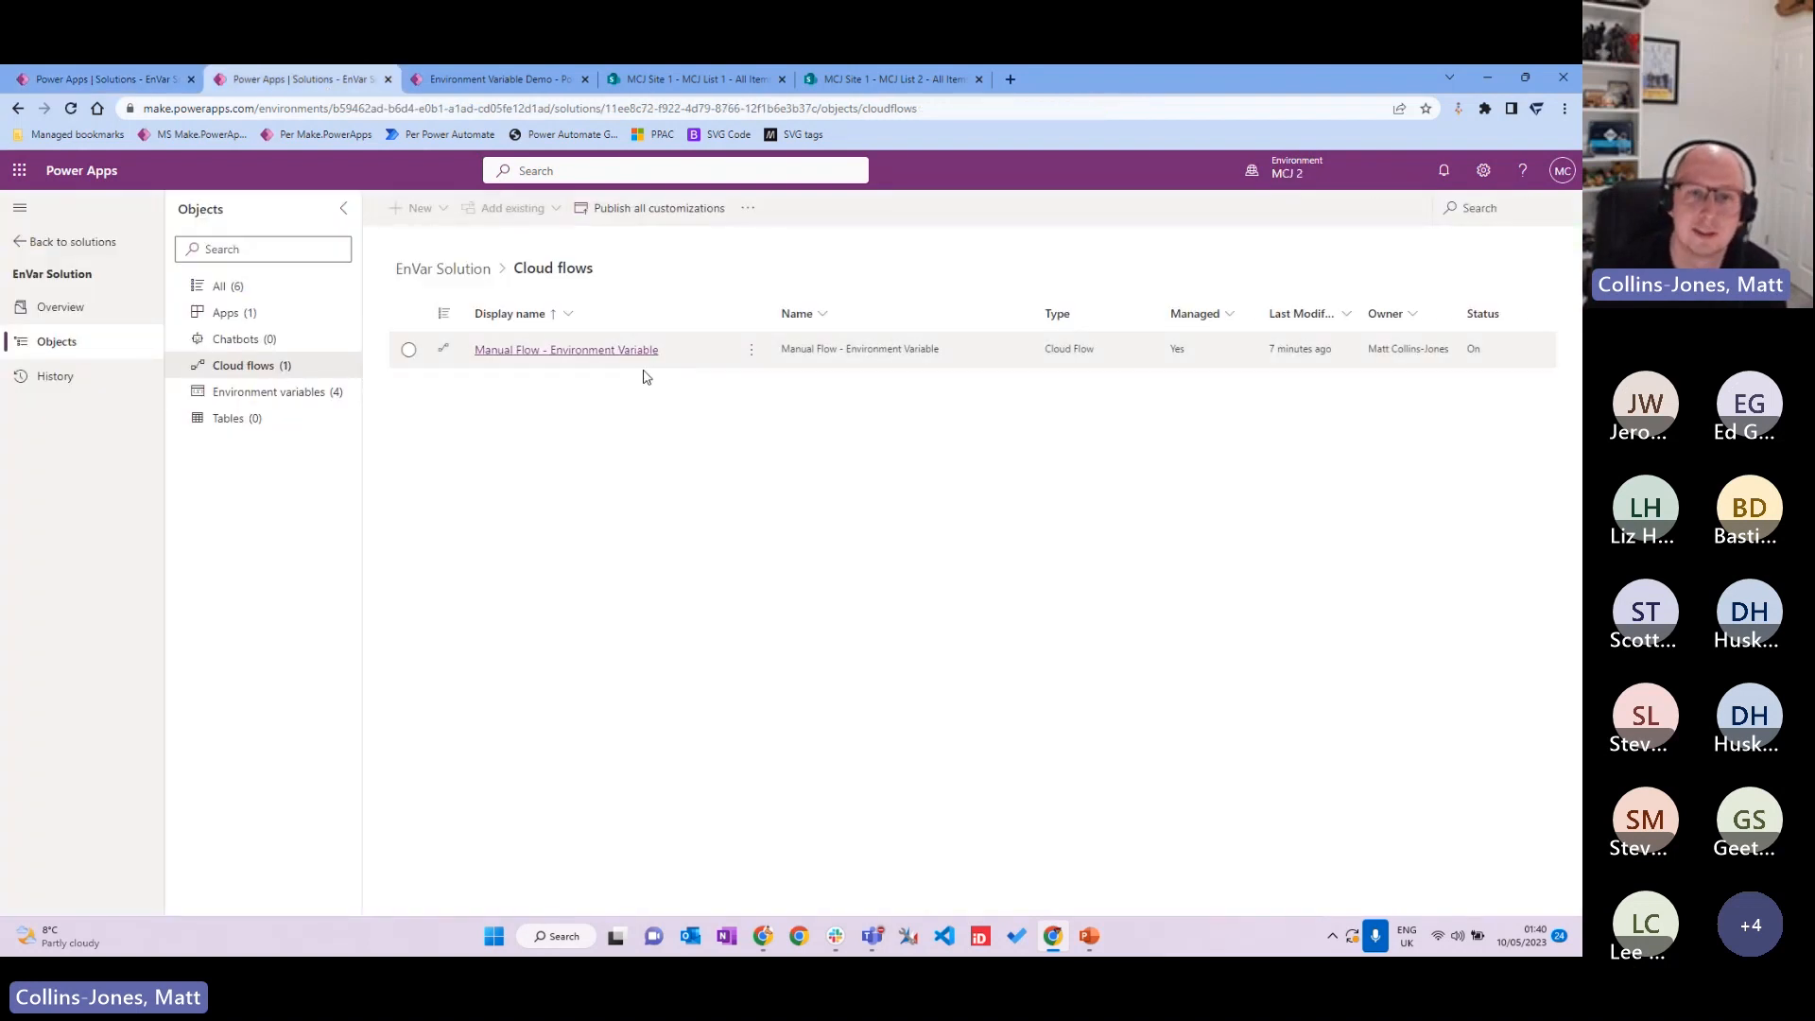
left_click(619, 351)
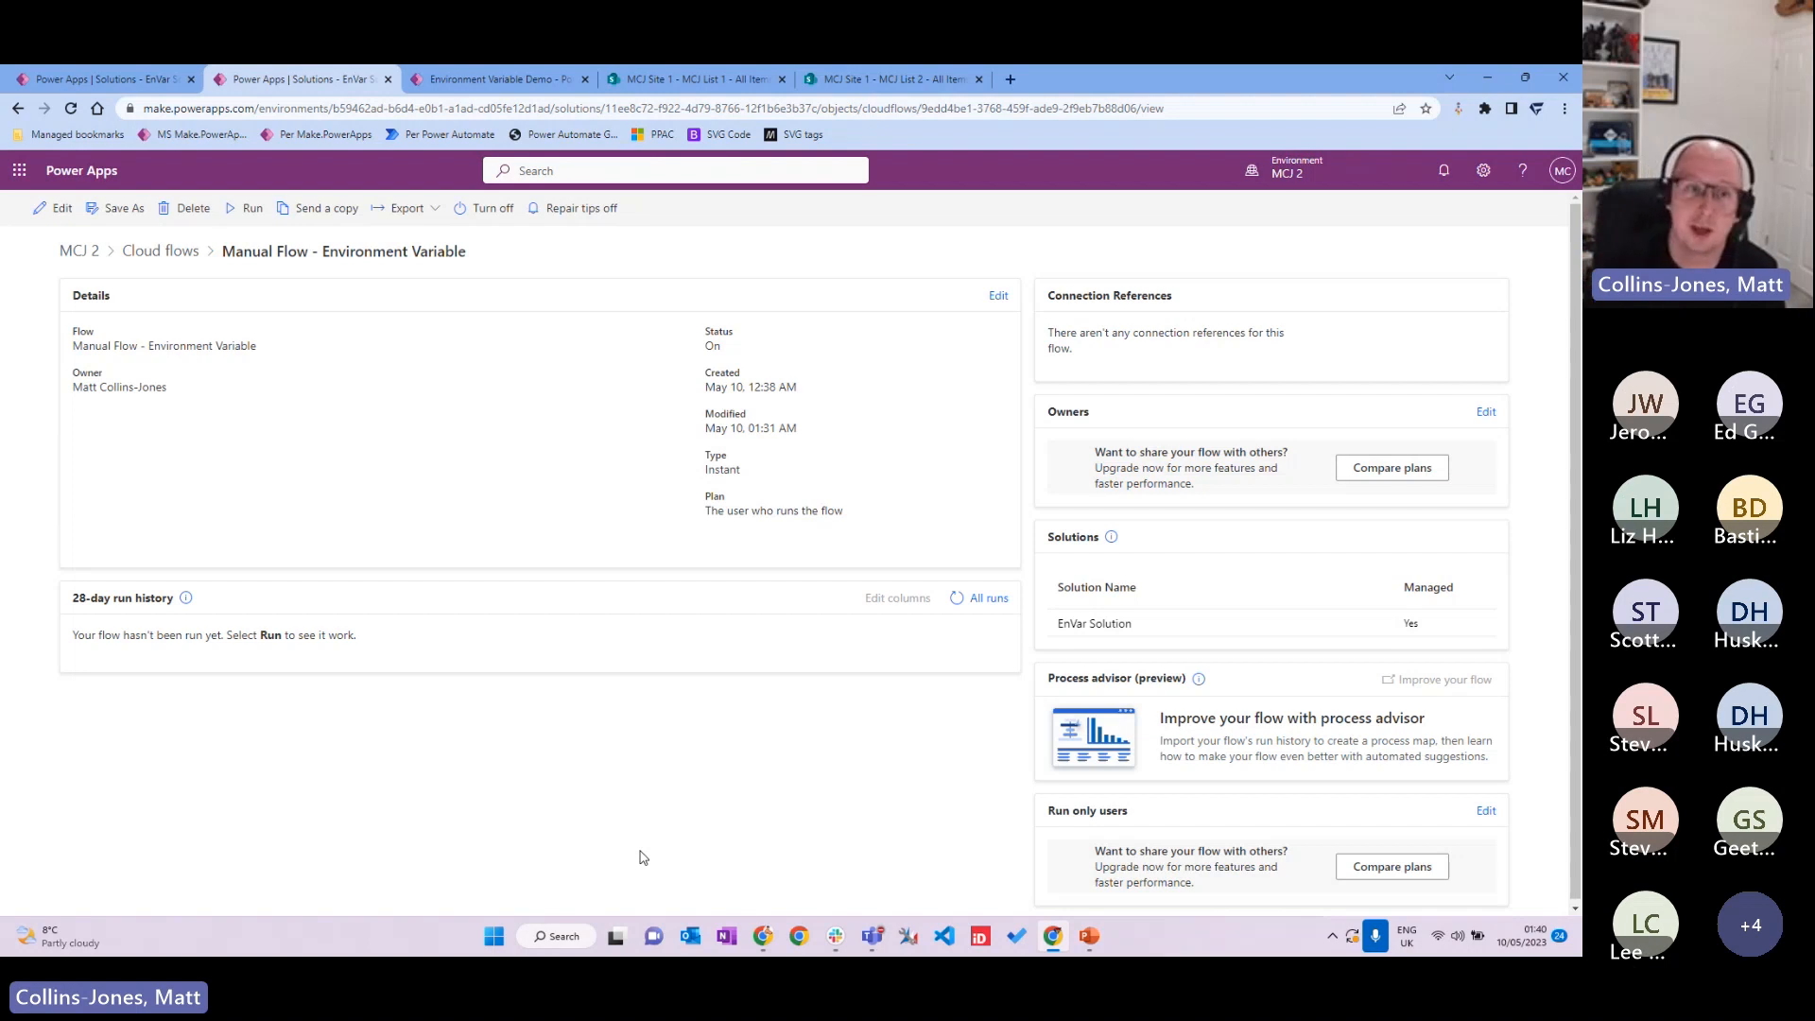
left_click(253, 208)
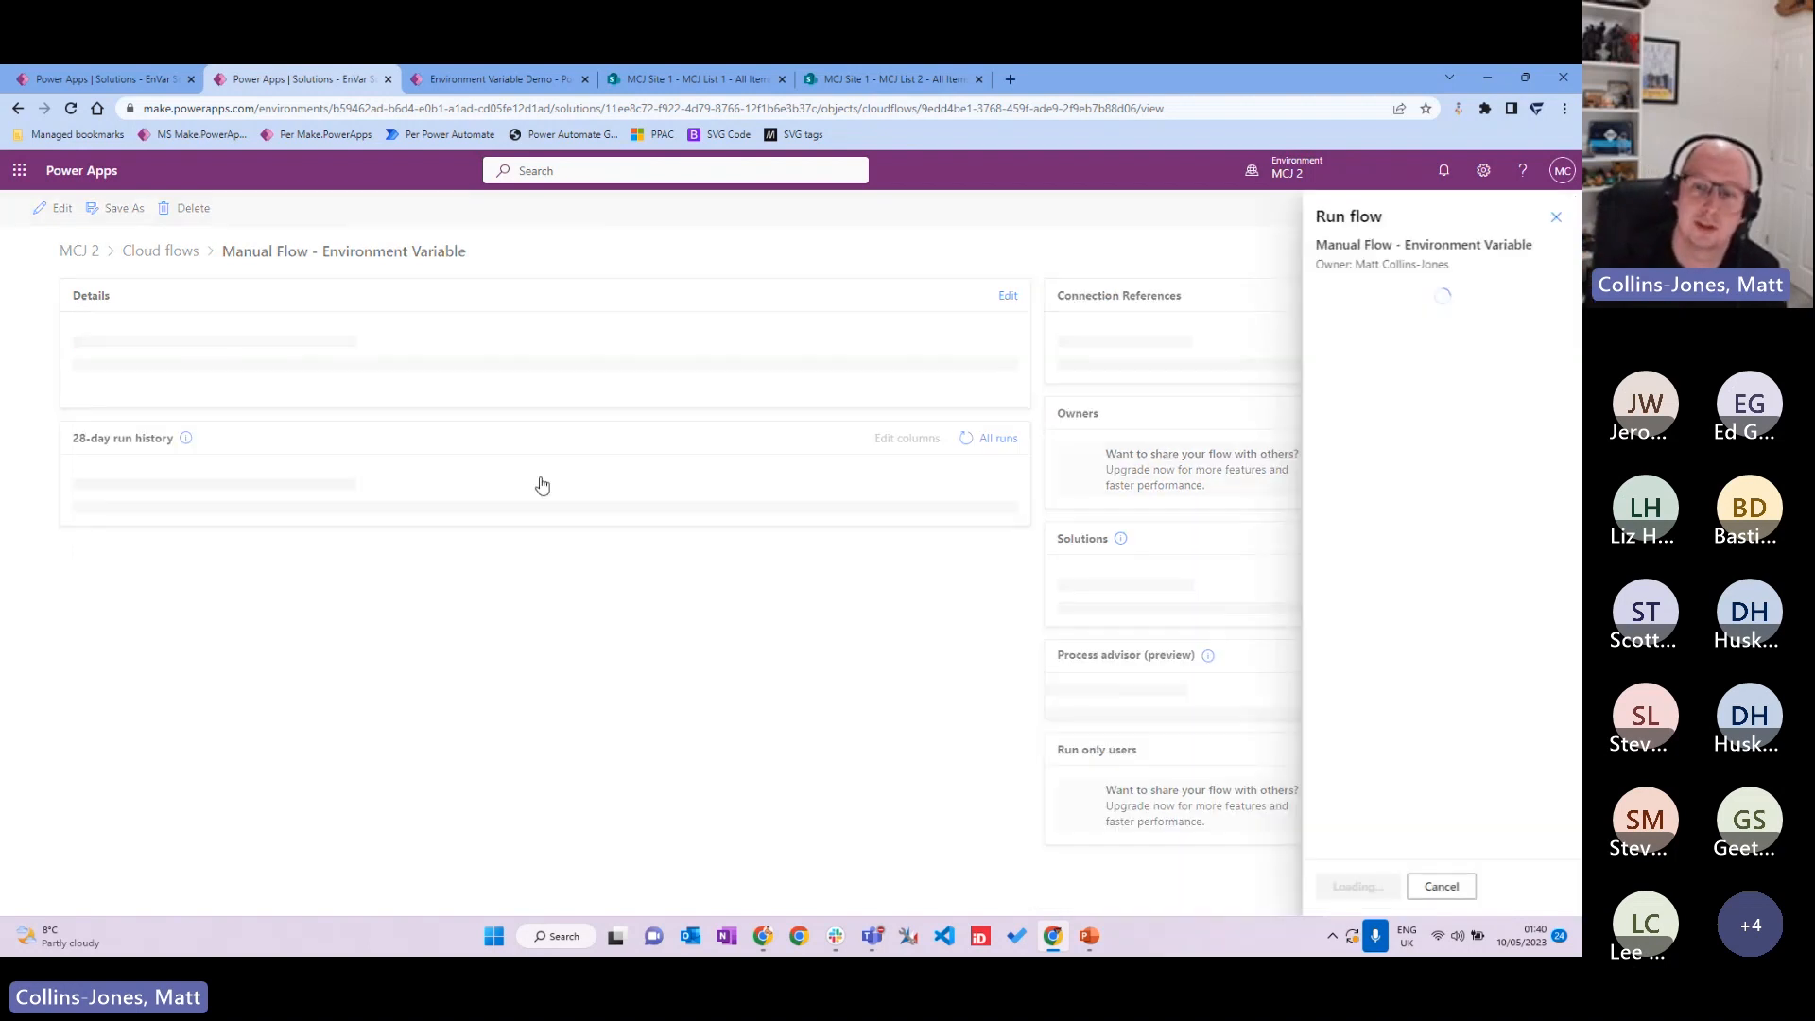
left_click(1363, 893)
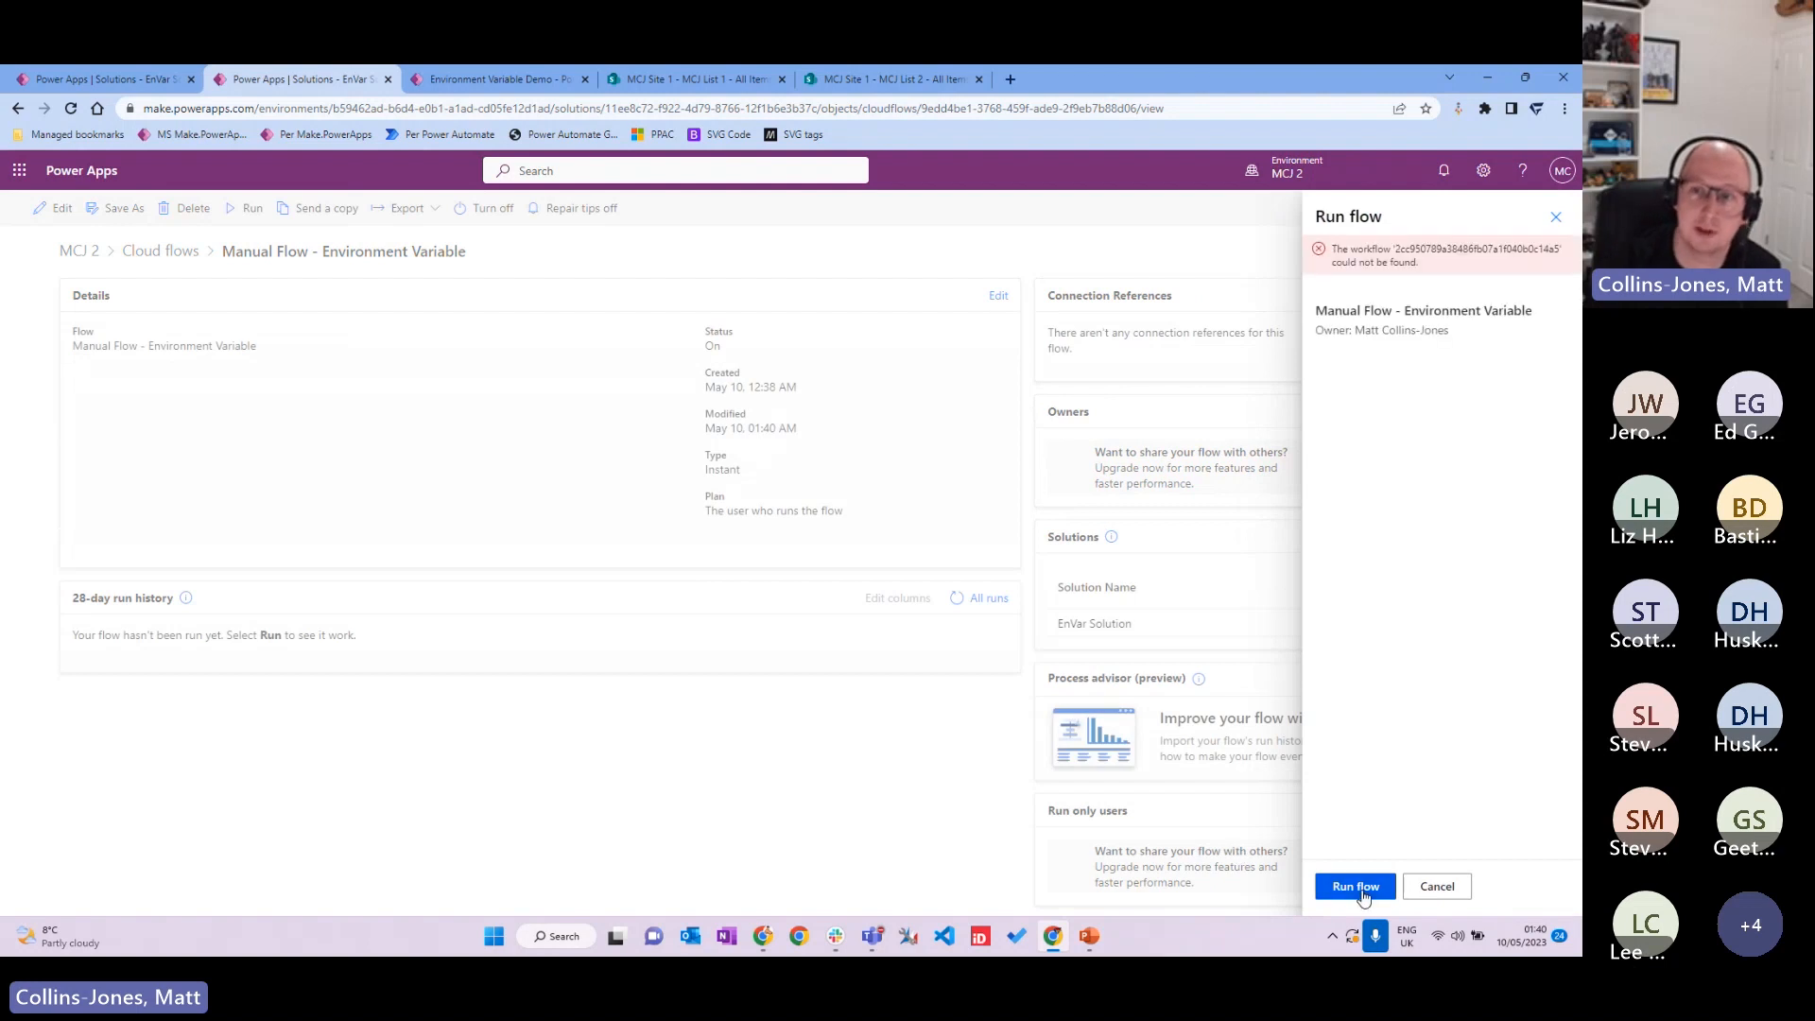
left_click(1556, 217)
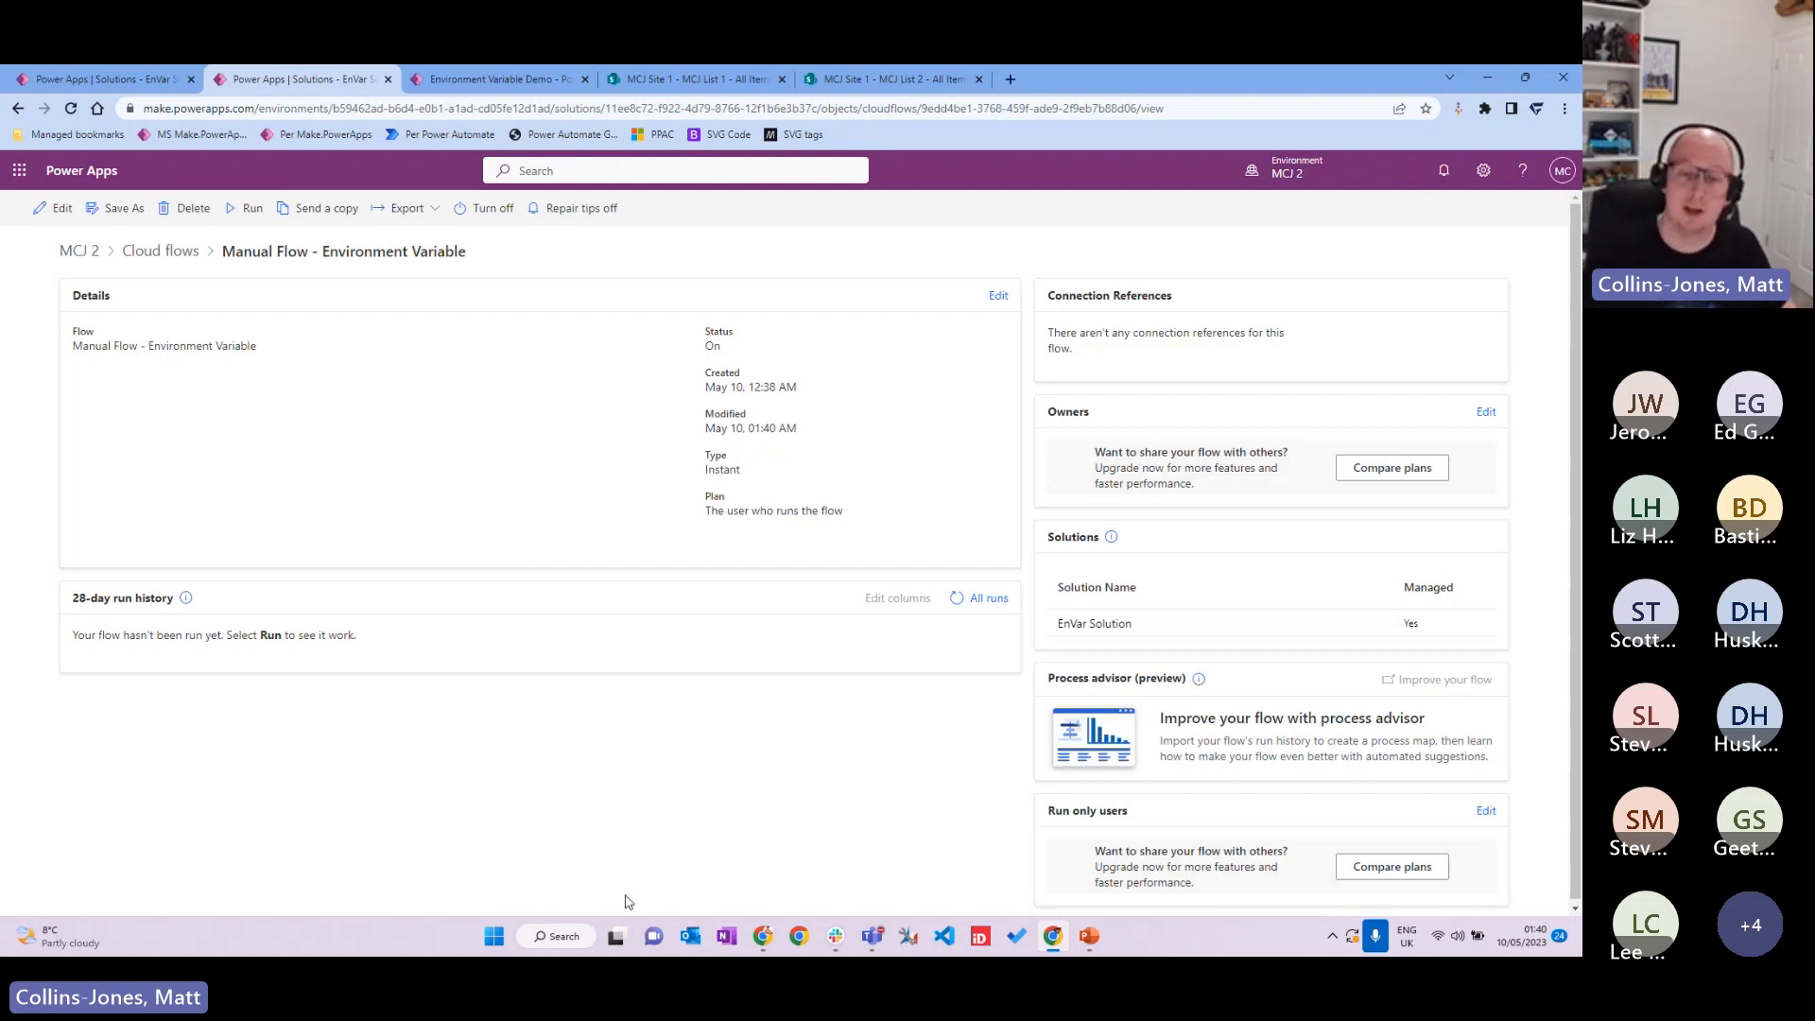
key("alt+Tab")
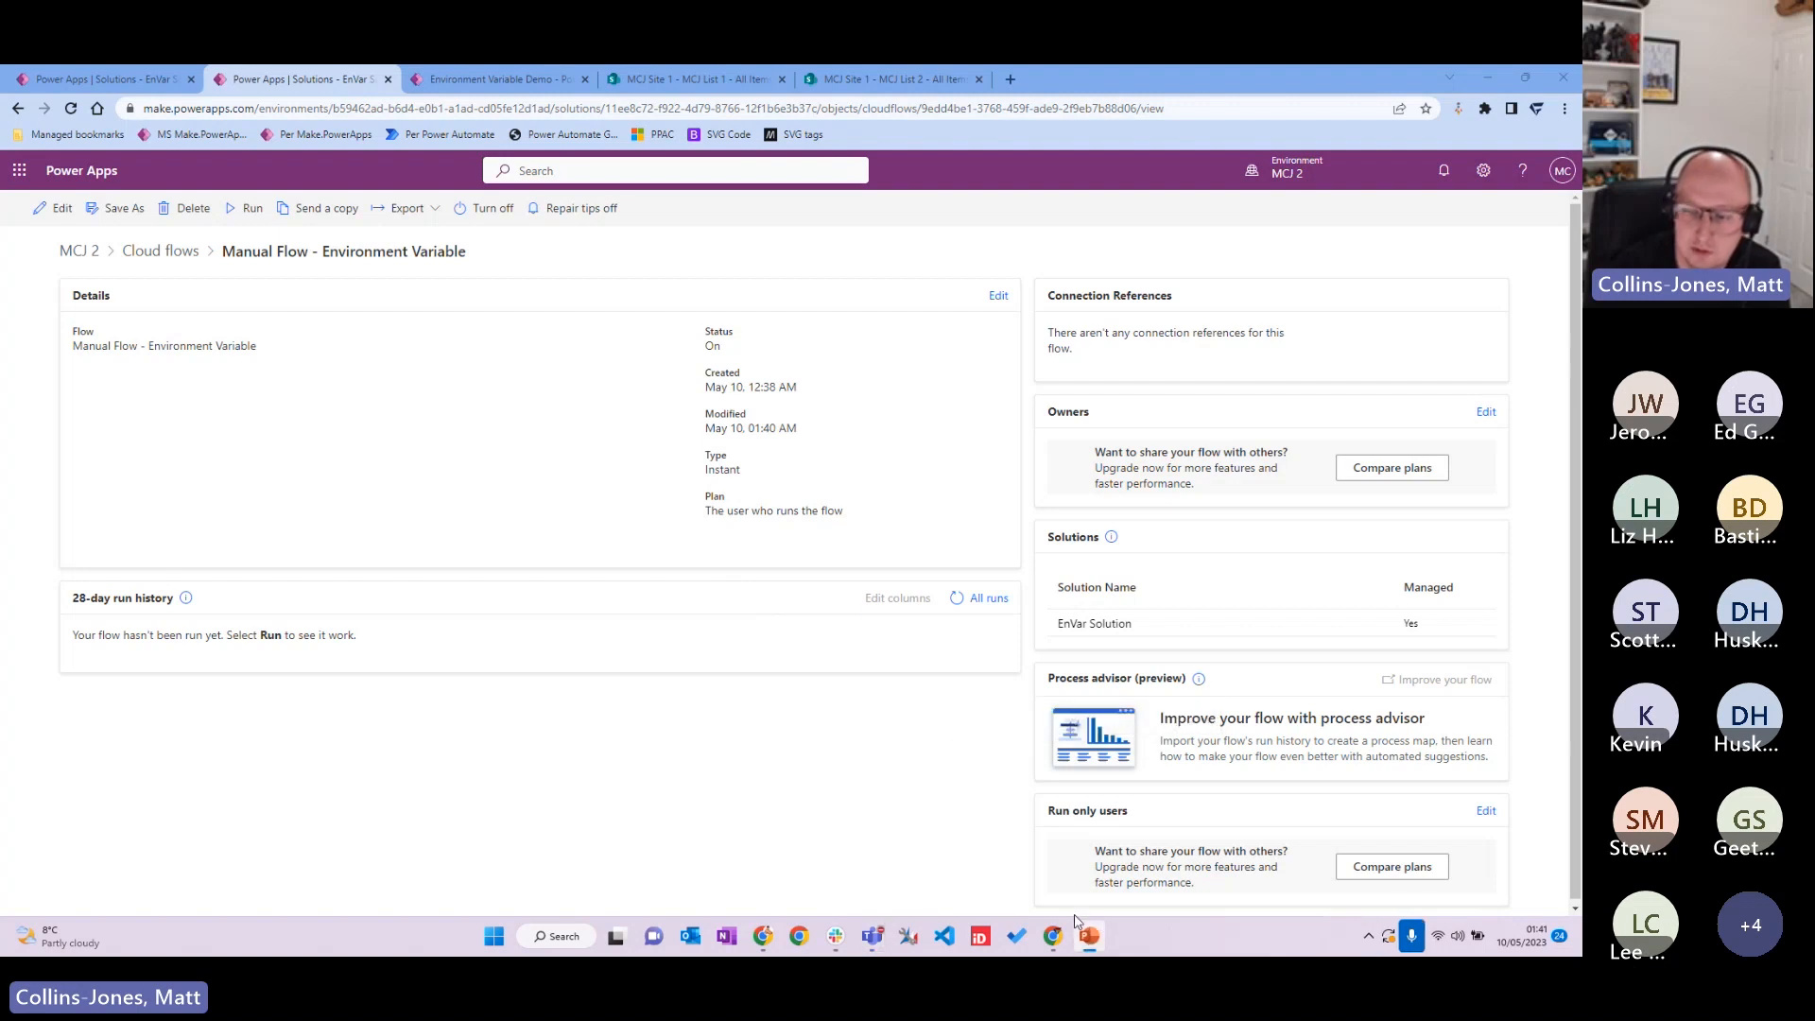
Step: Resume the PowerPoint slide show from the Demos slide
key("shift+F5")
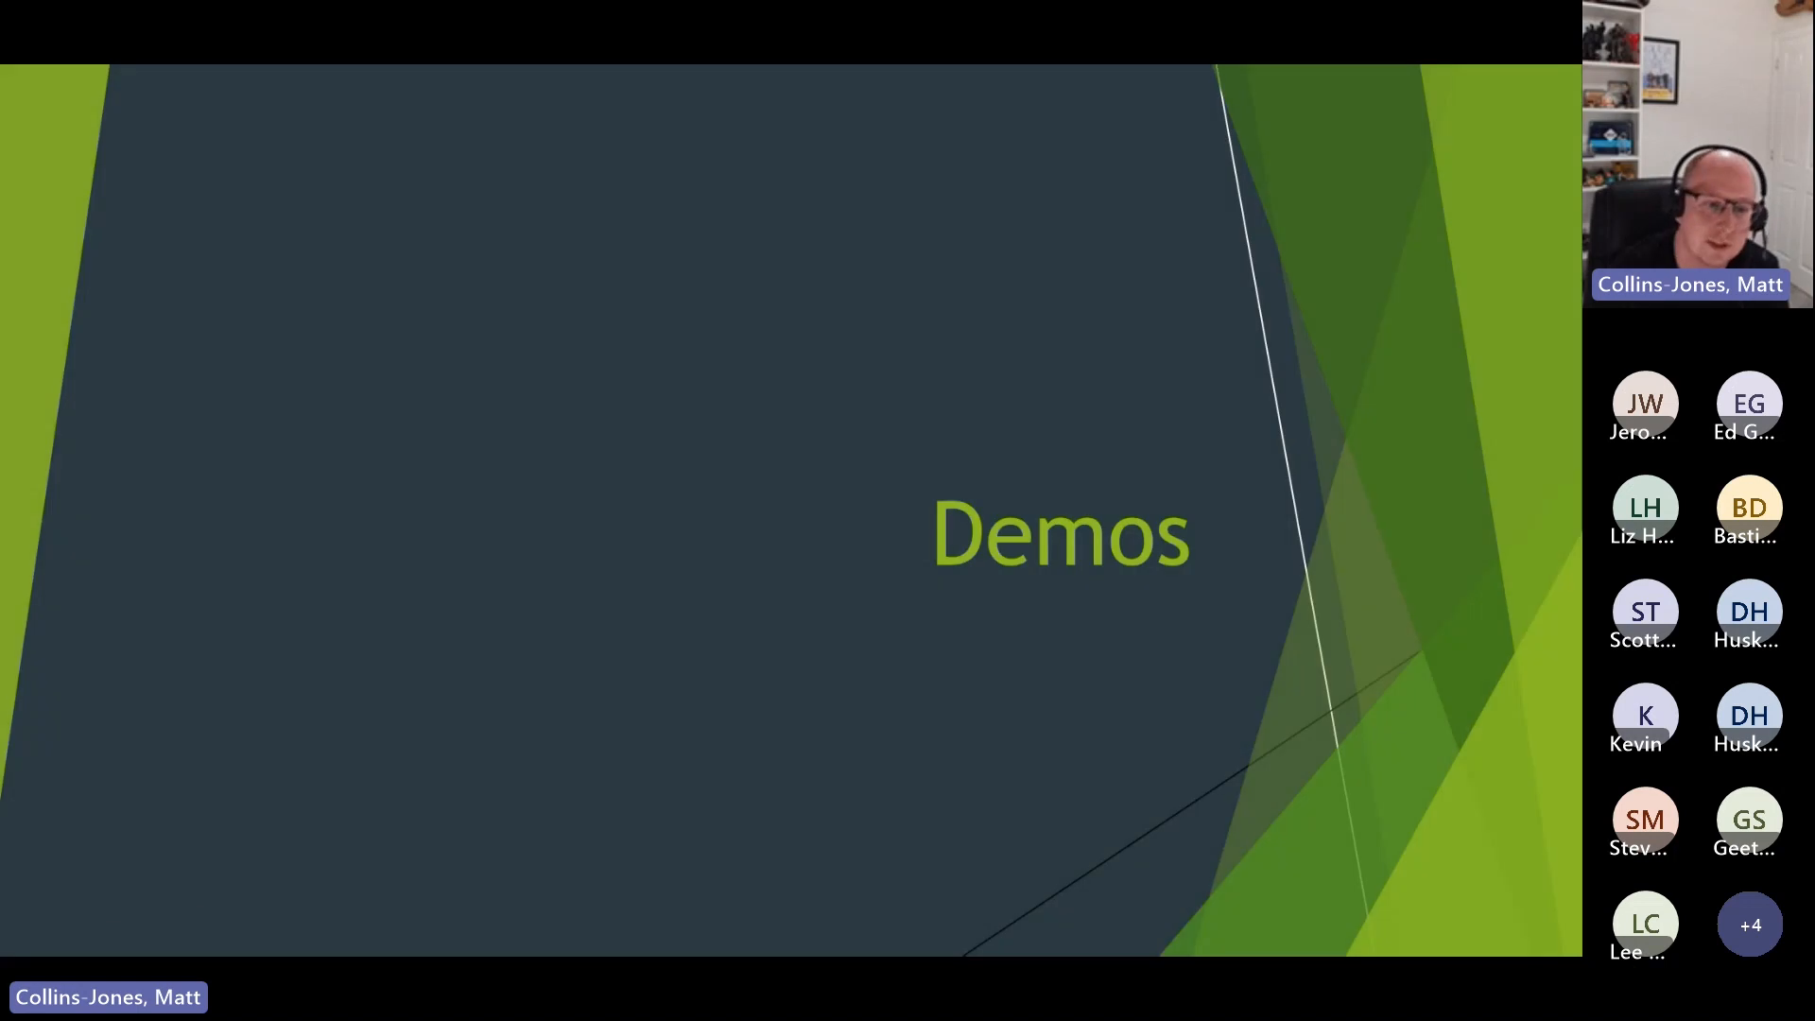
Step: Advance to the Limitations slide and reveal its connector-dropdown screenshot
left_click(47, 941)
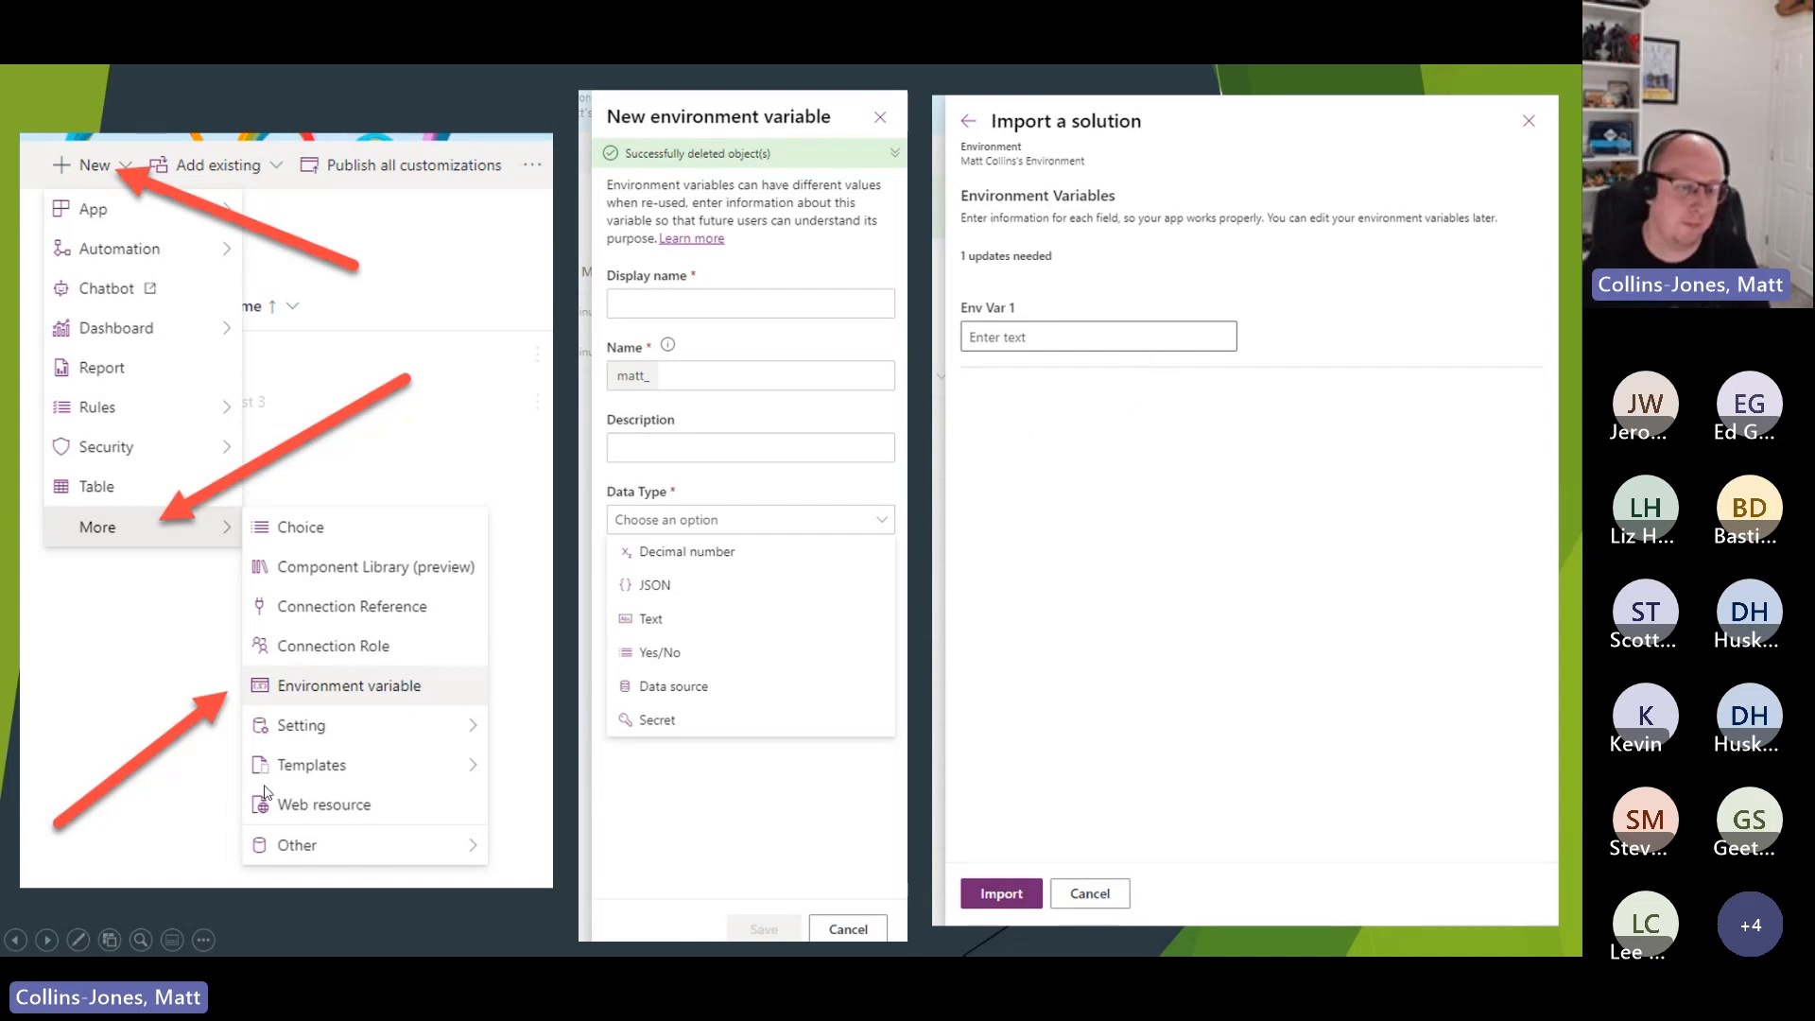
left_click(42, 946)
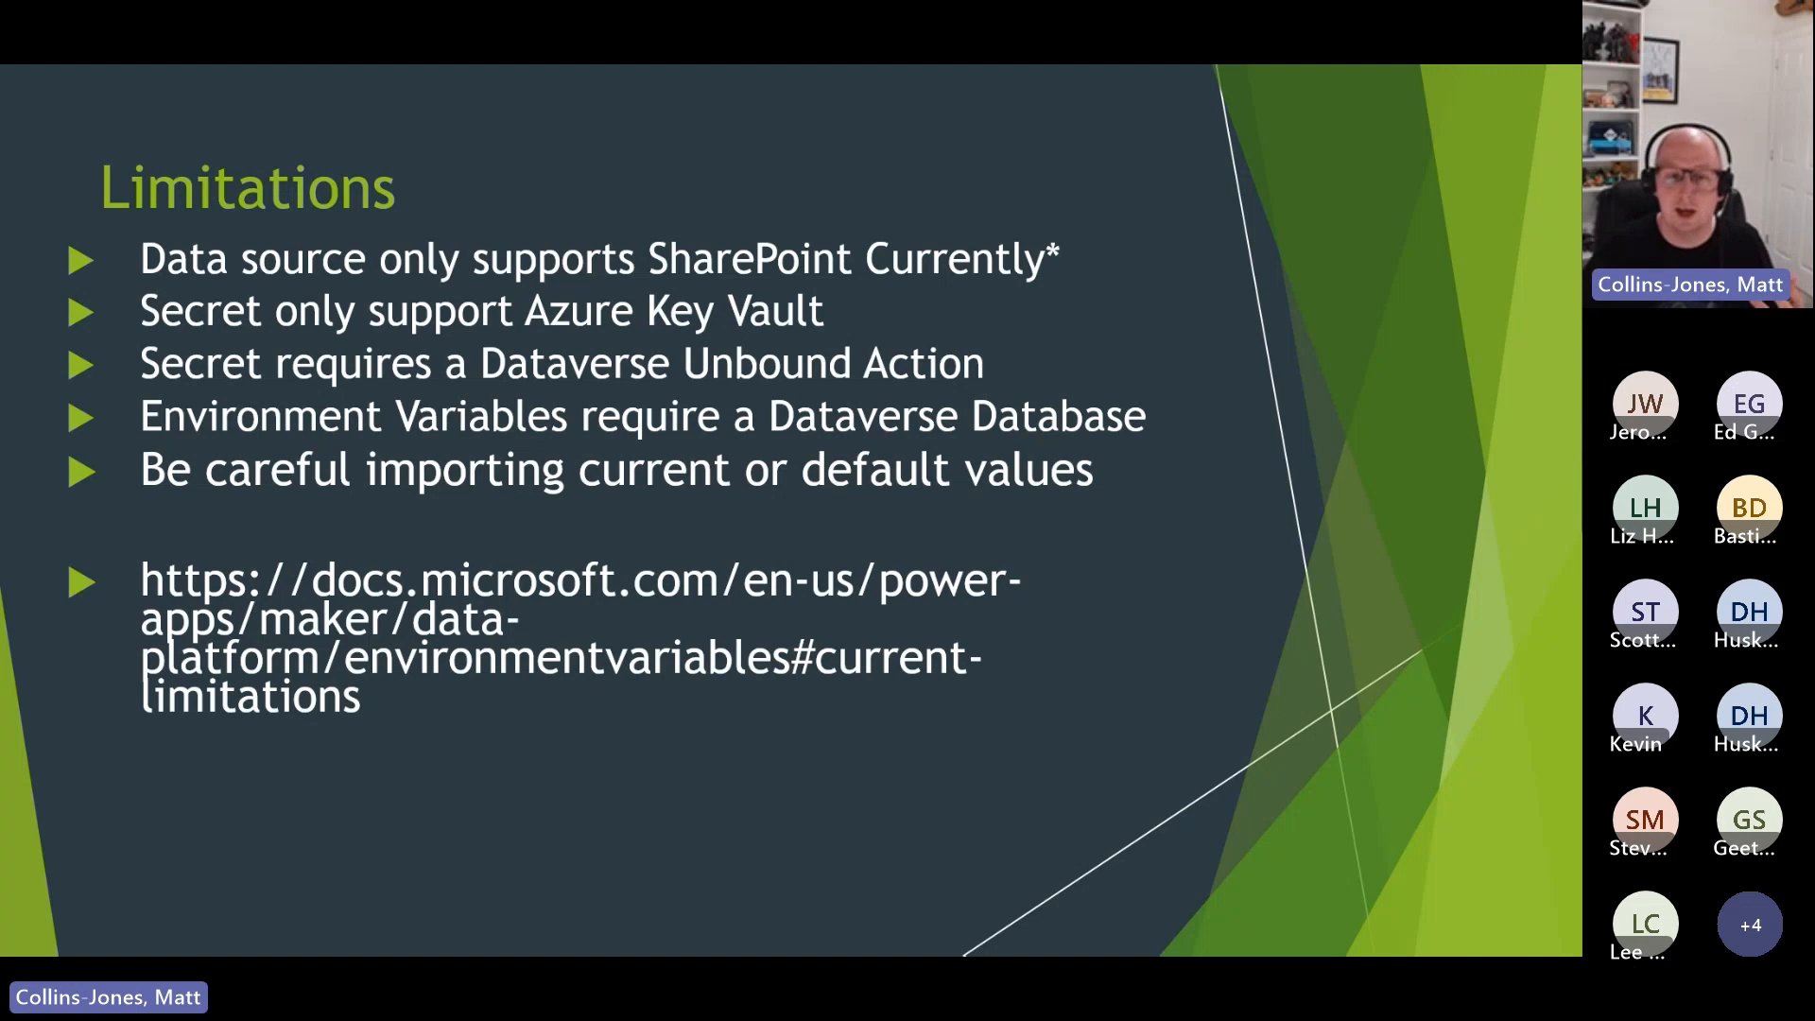
left_click(45, 939)
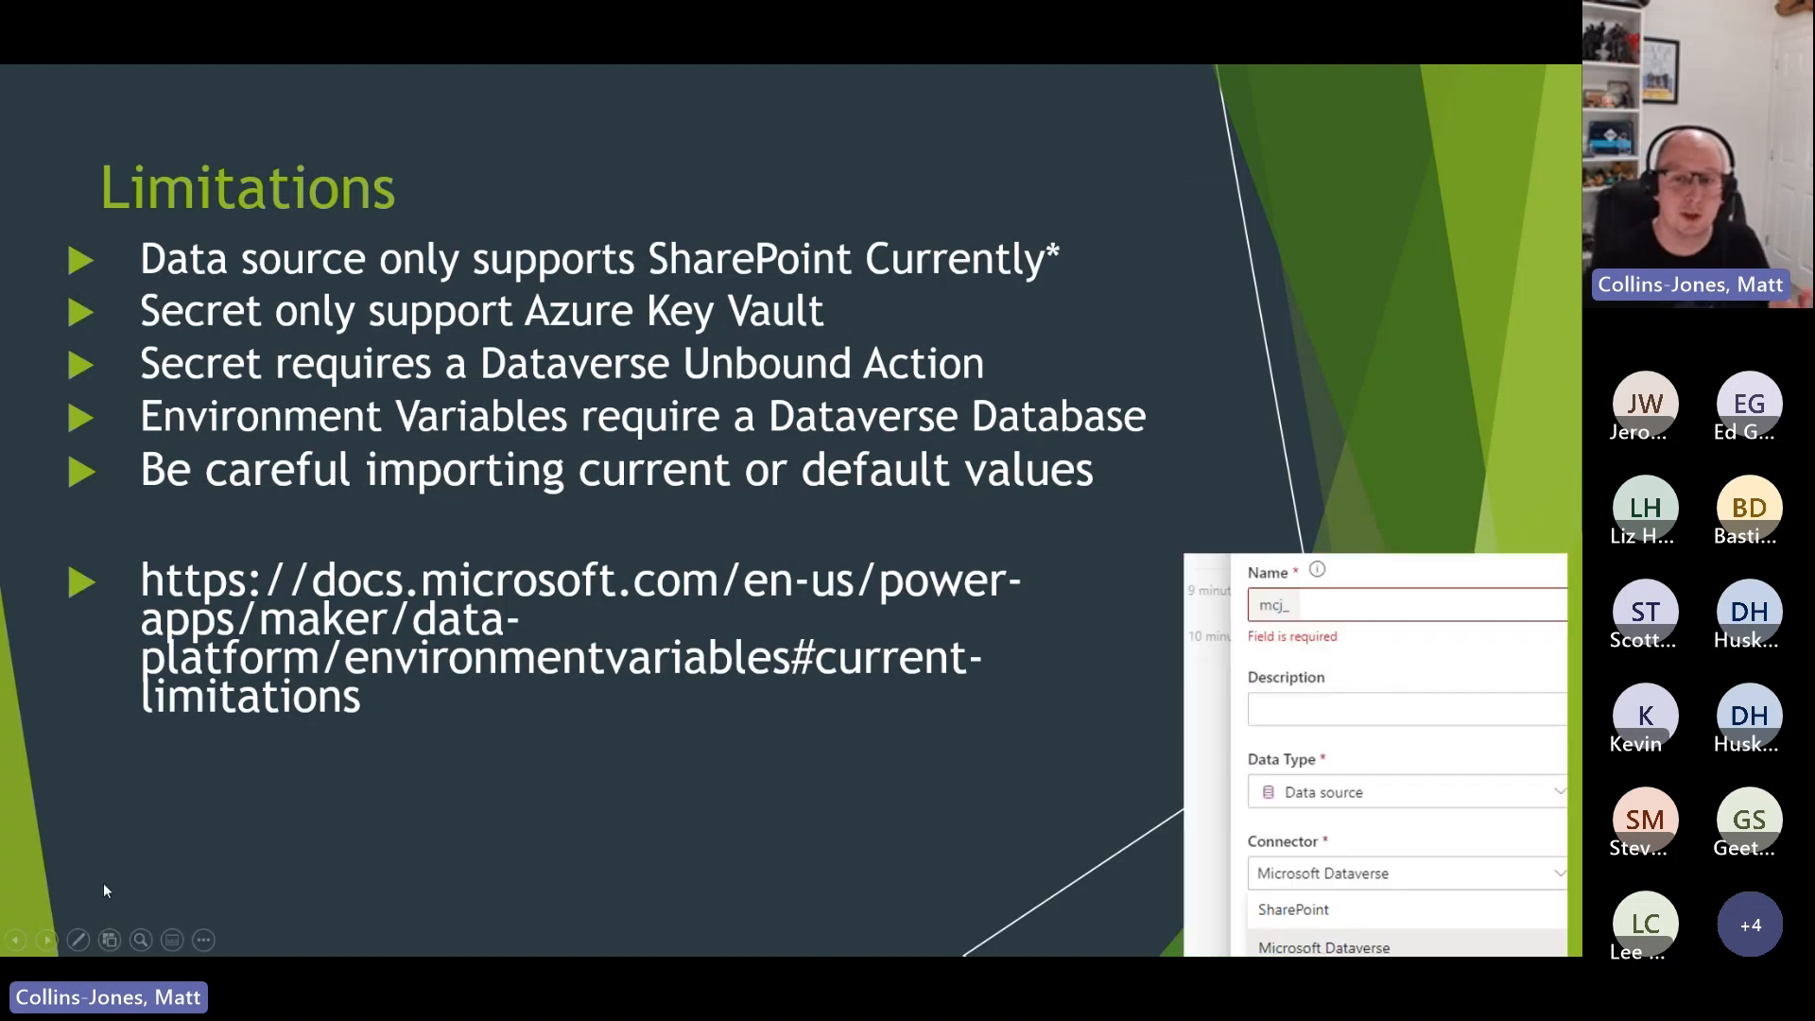